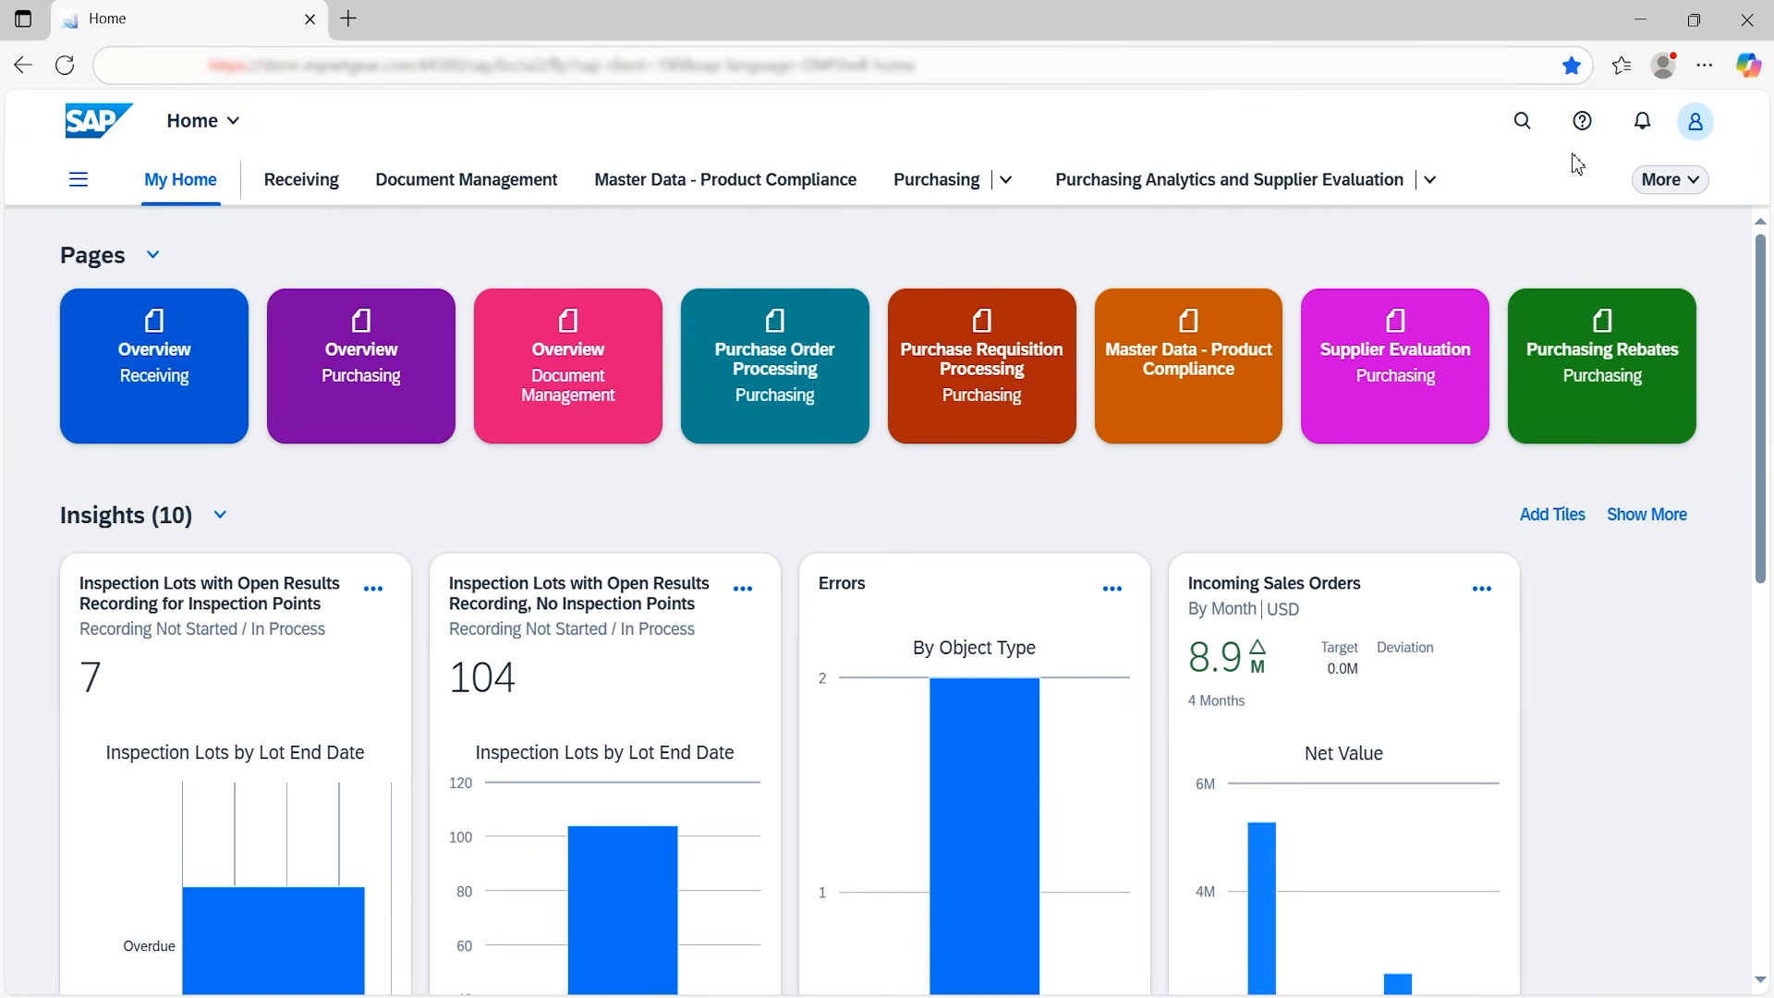
Review the available search scopes of the home page search, leaving the scope set to Apps.
left_click(1522, 122)
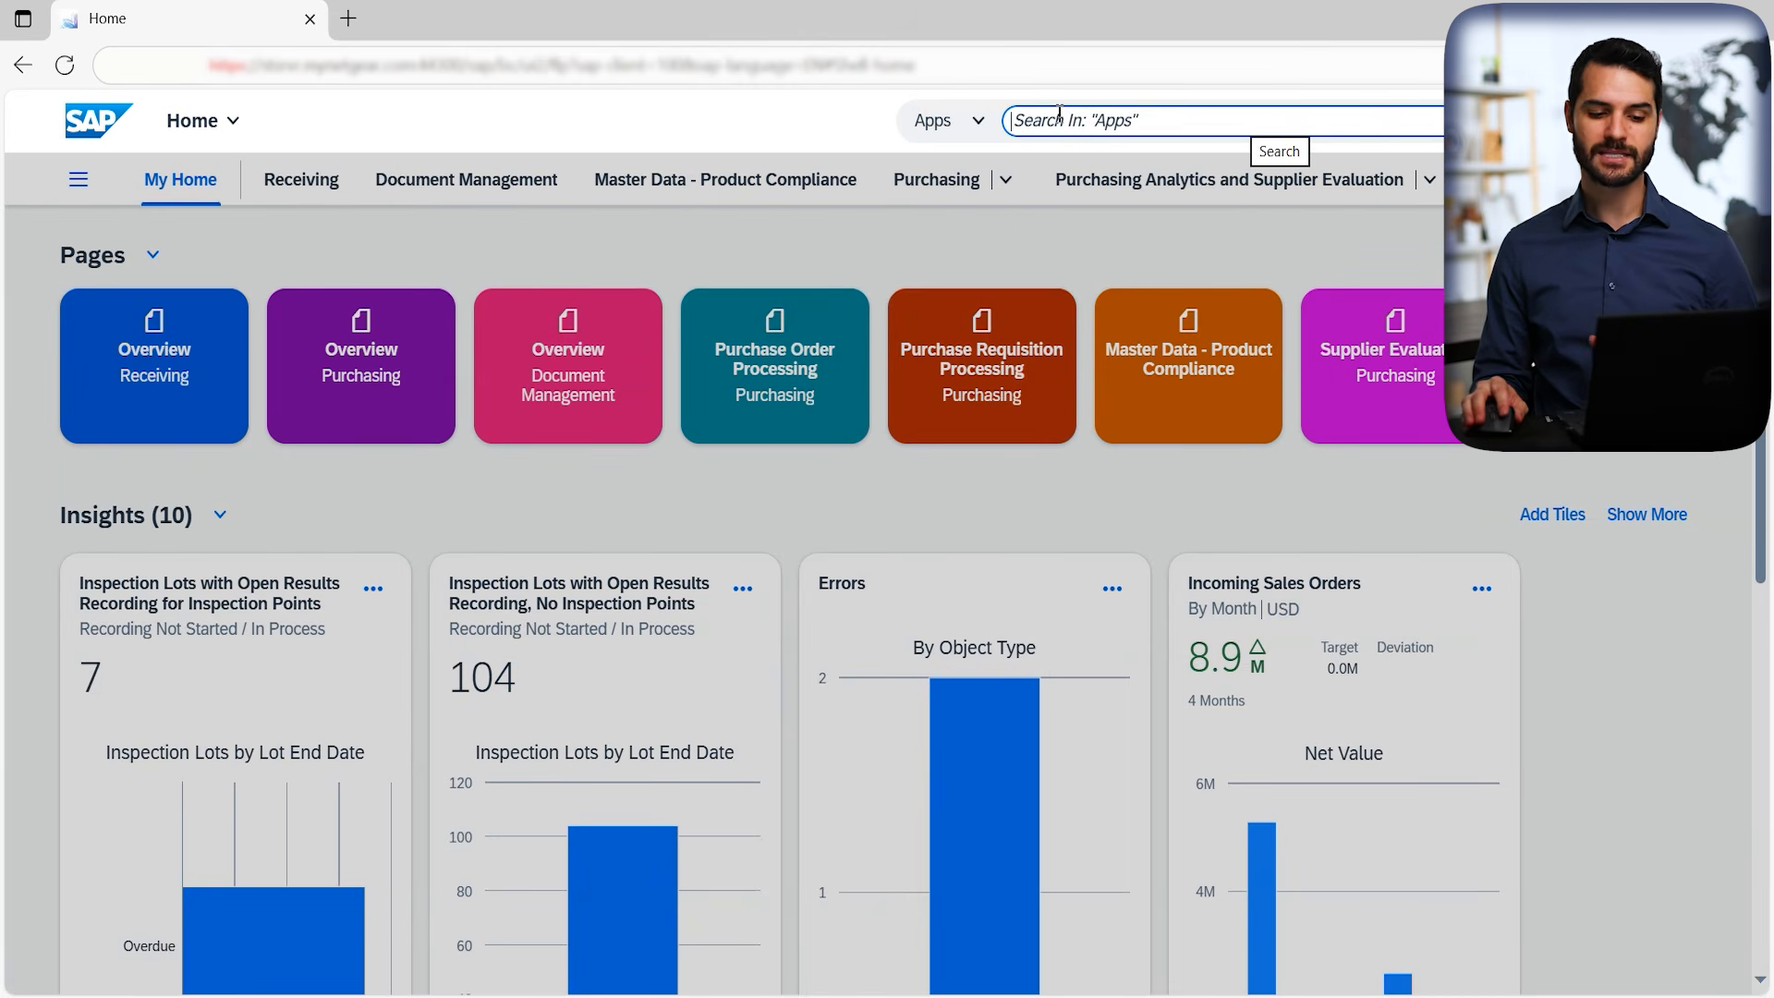
left_click(978, 123)
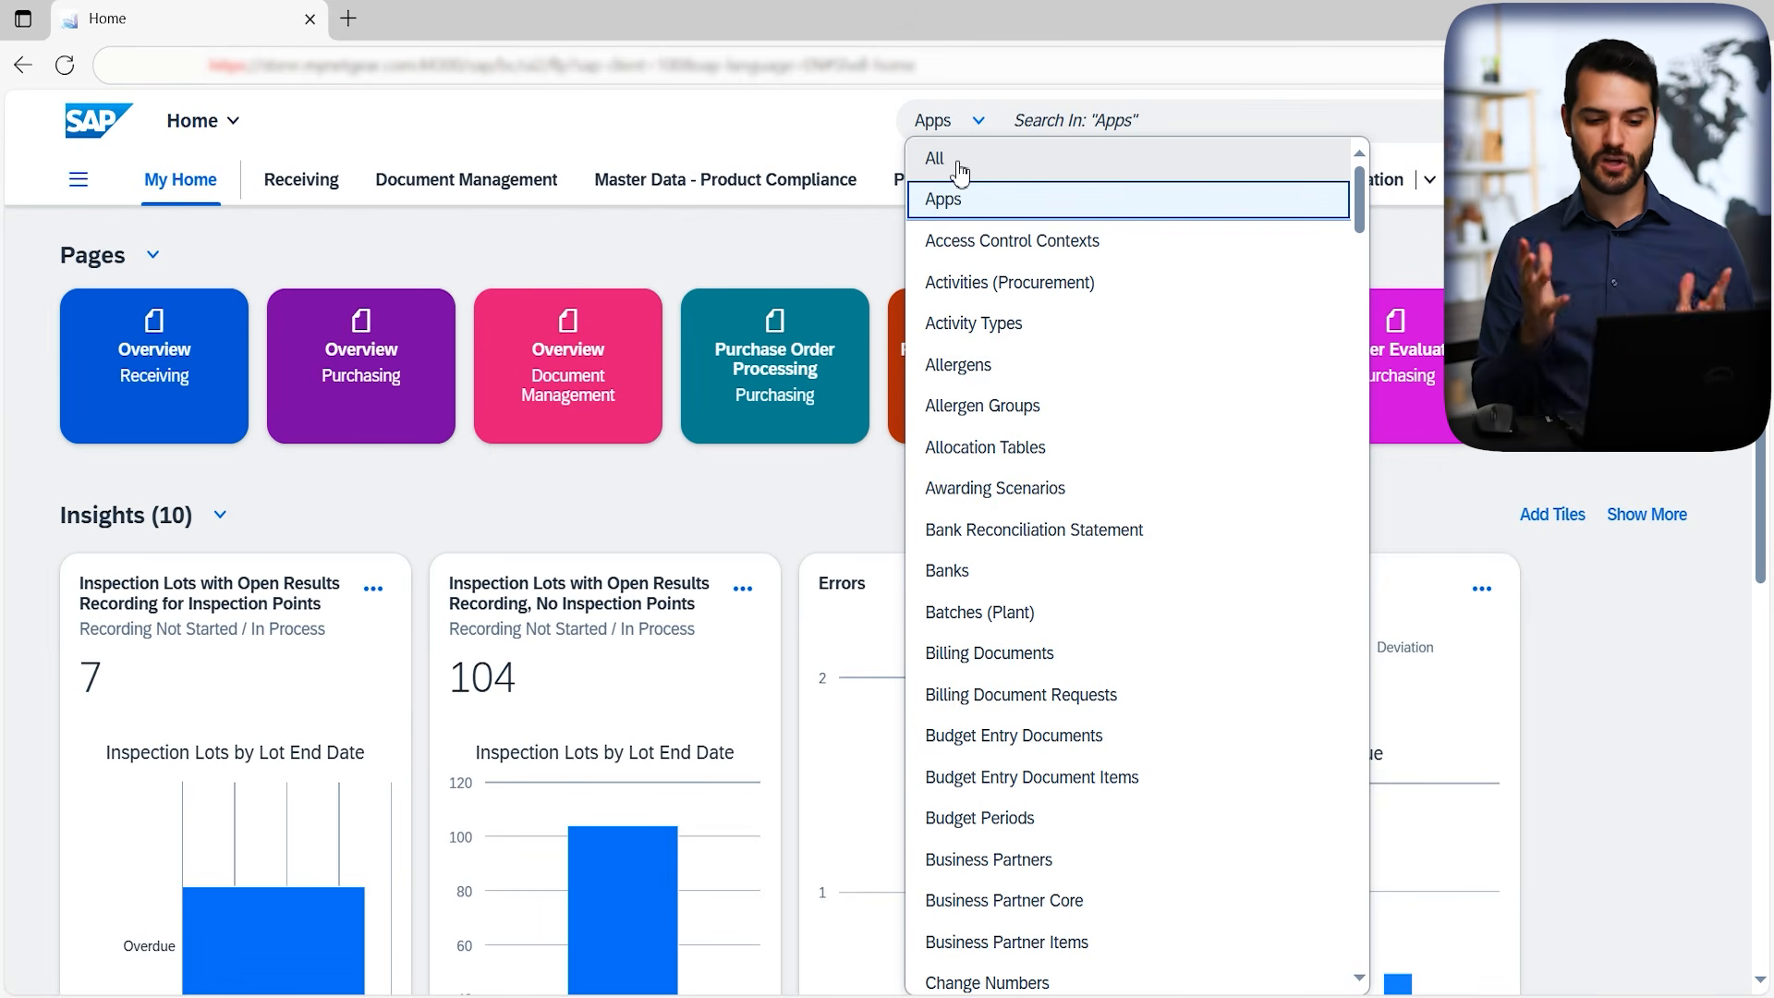
left_click(811, 120)
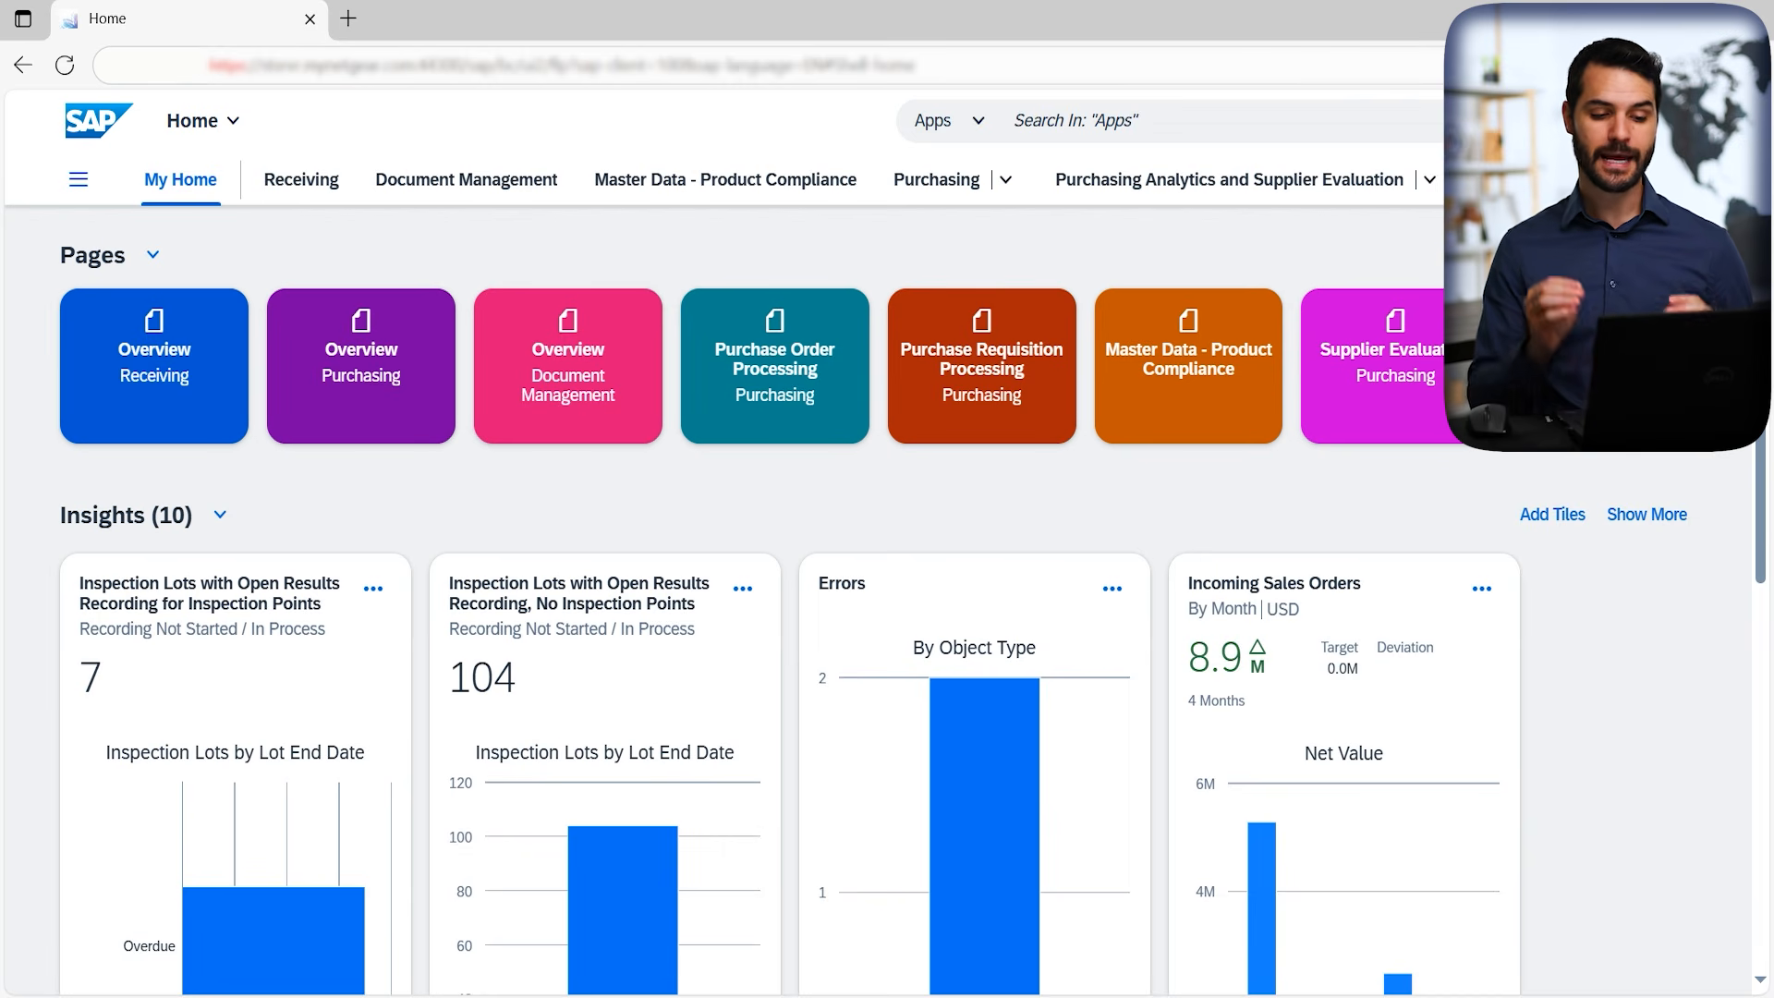
View the Purchasing overview page and search the apps for "sales order".
left_click(944, 194)
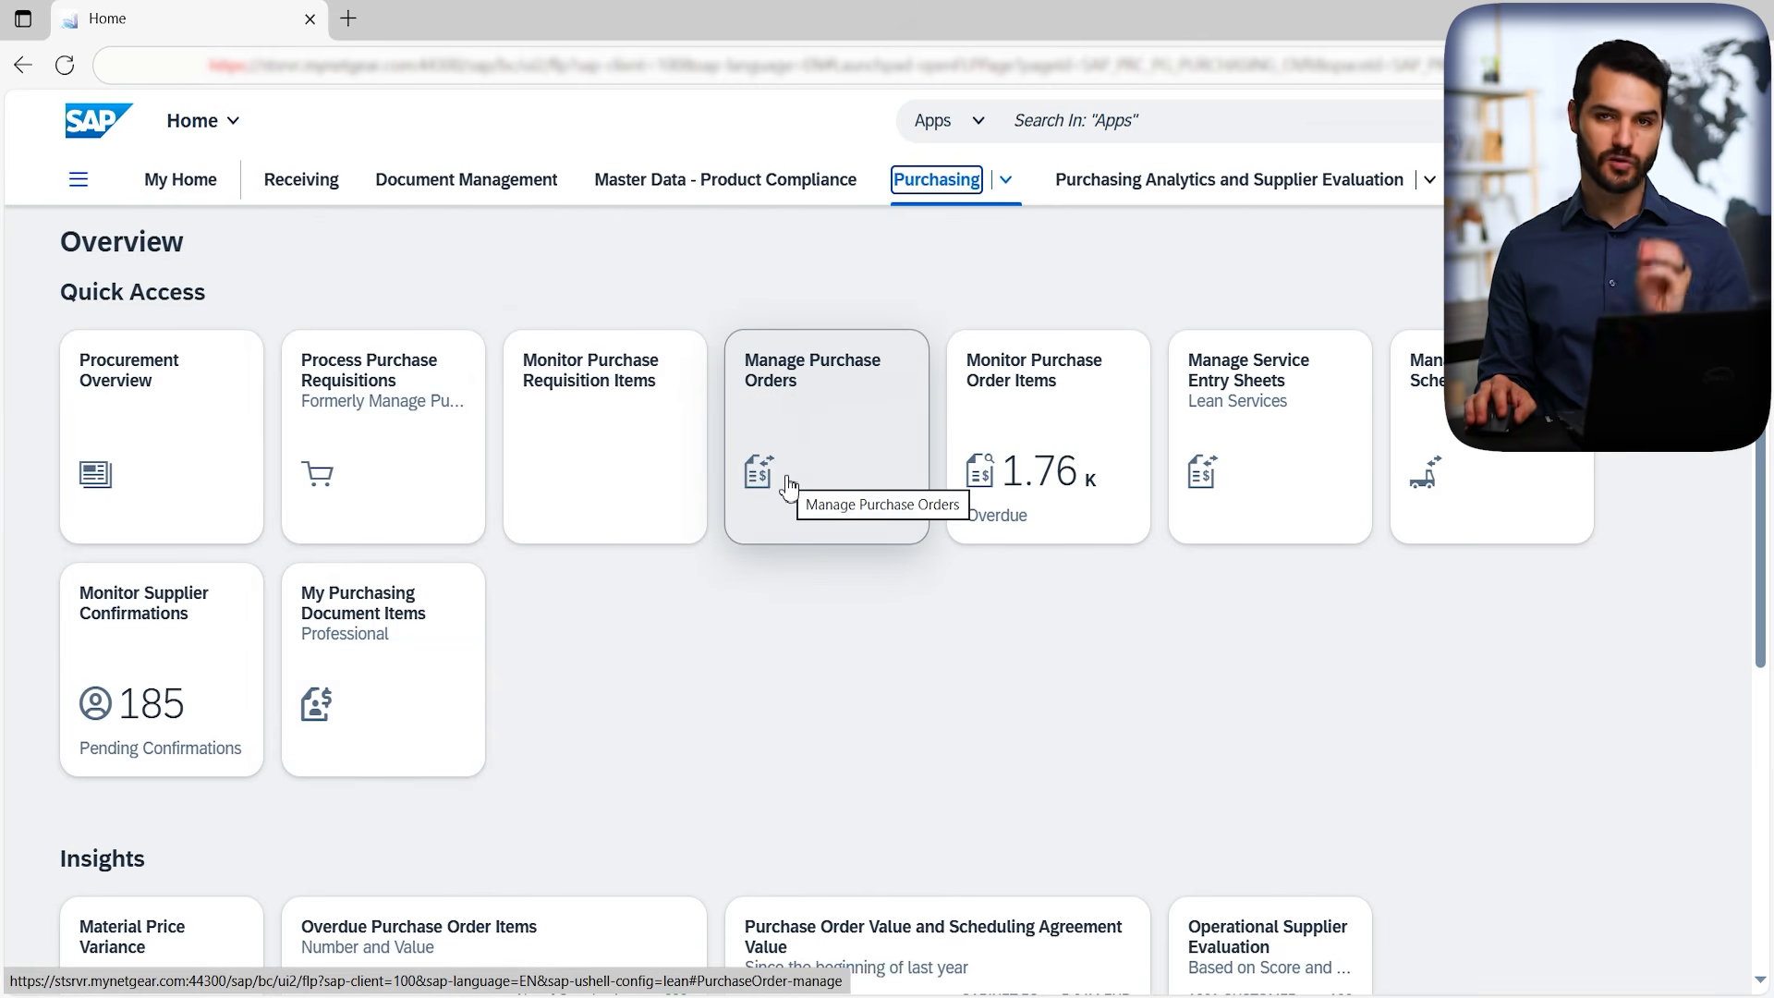
left_click(1171, 123)
type("sales order")
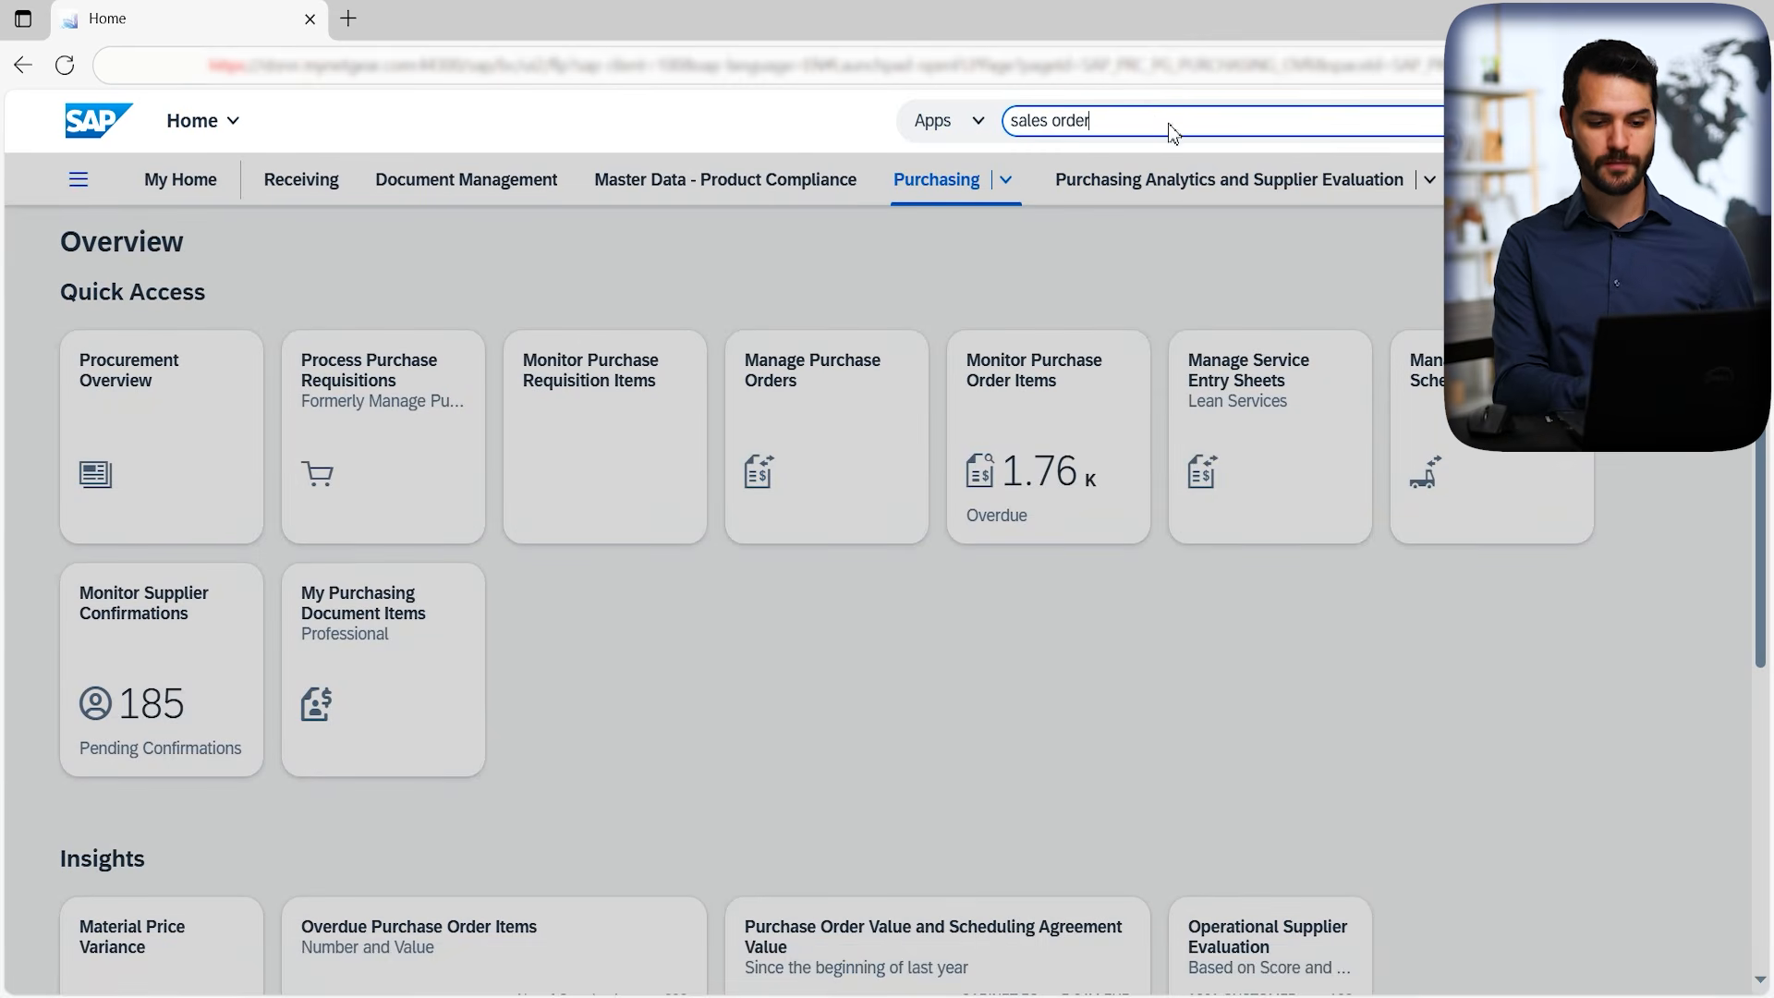
key("Return")
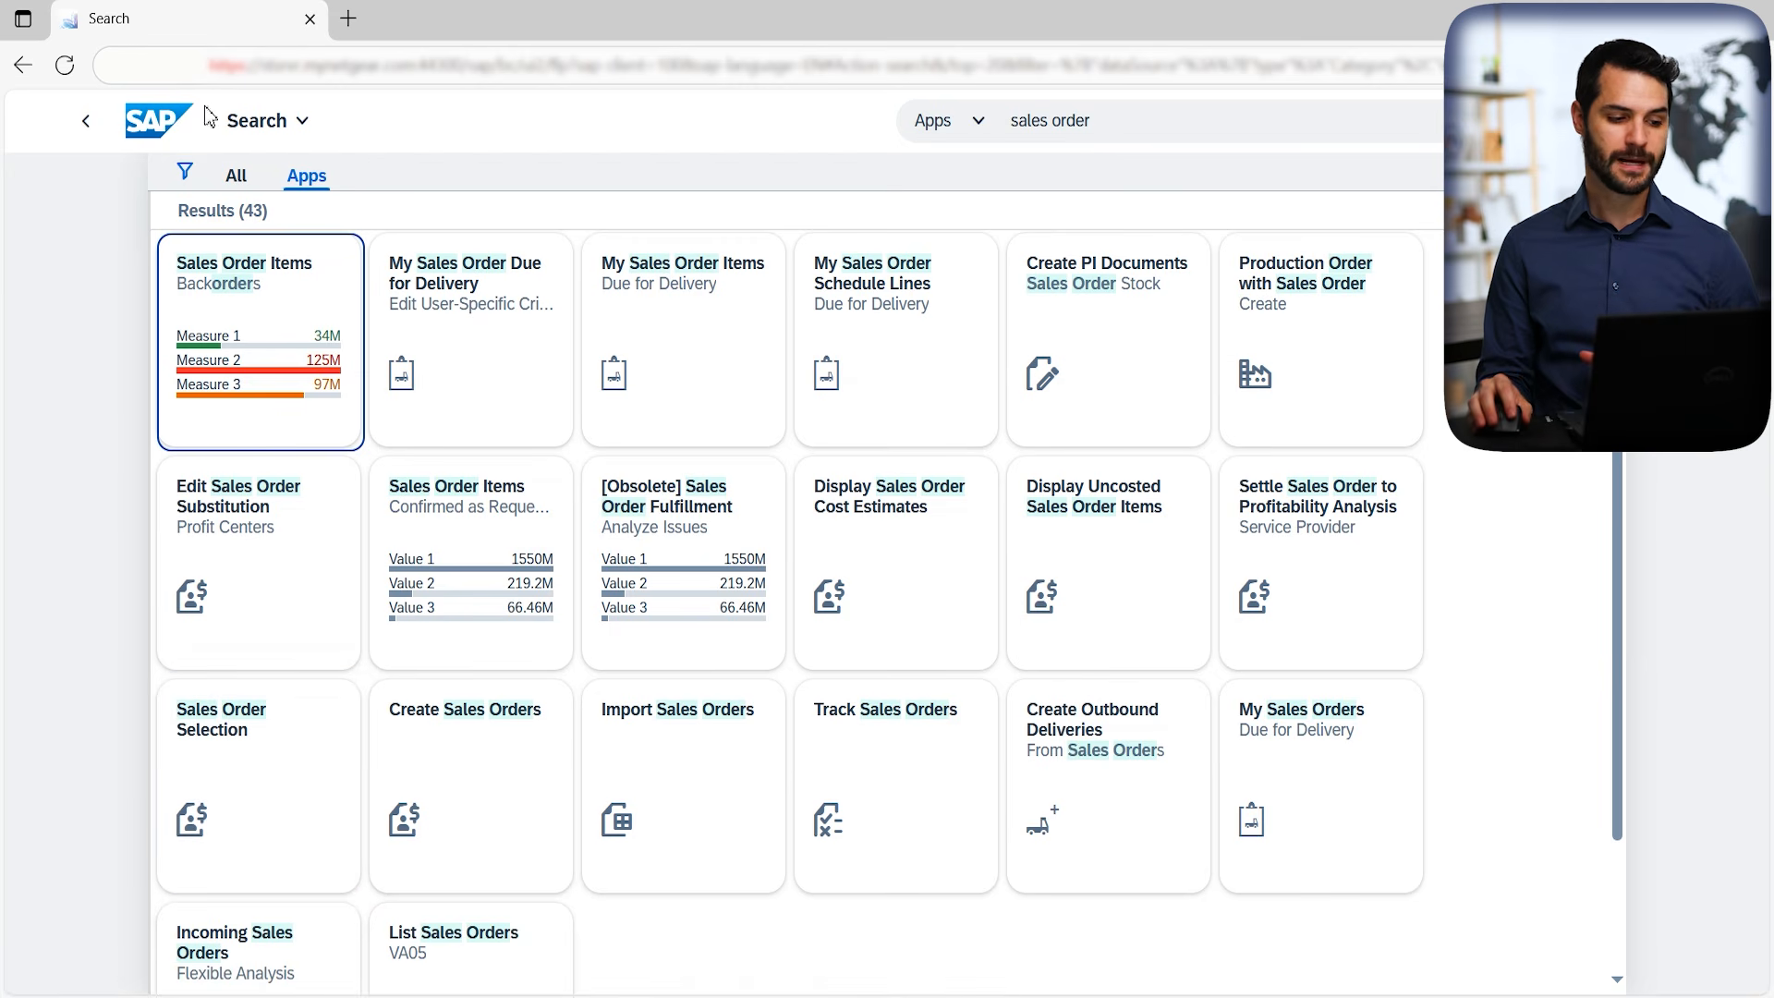
Return to the home page, browse the list of all spaces, and view the Document Management space.
left_click(176, 127)
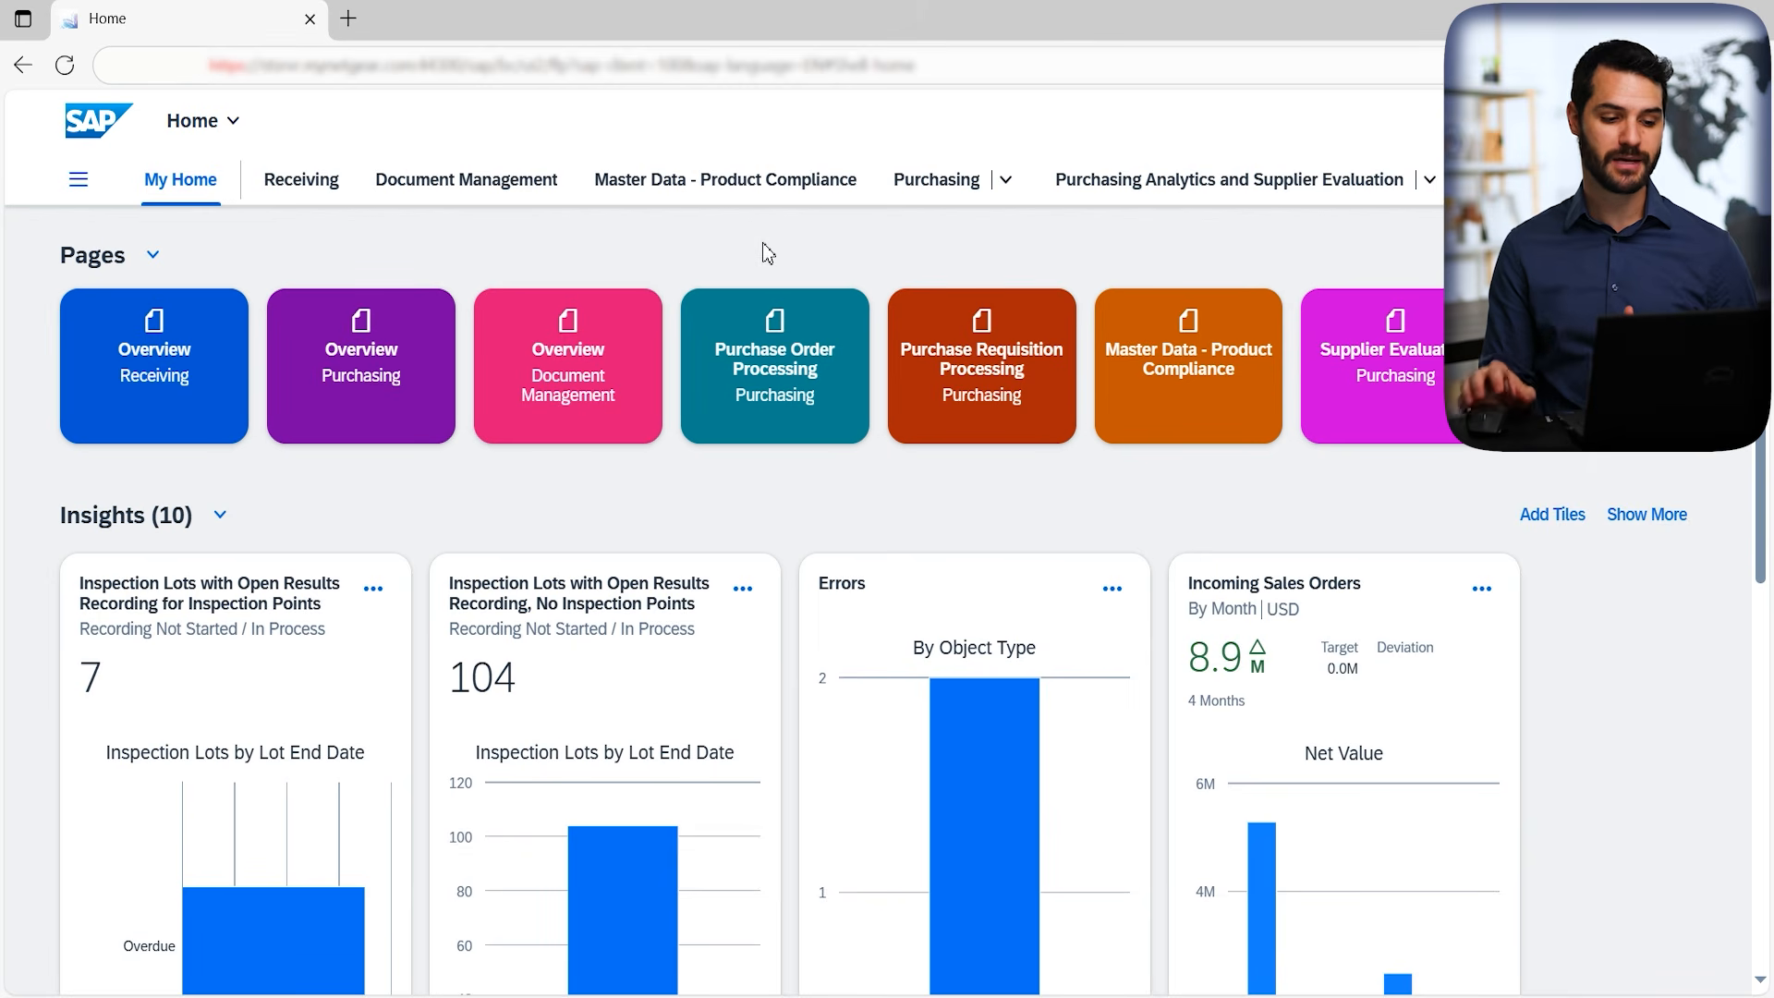
left_click(80, 184)
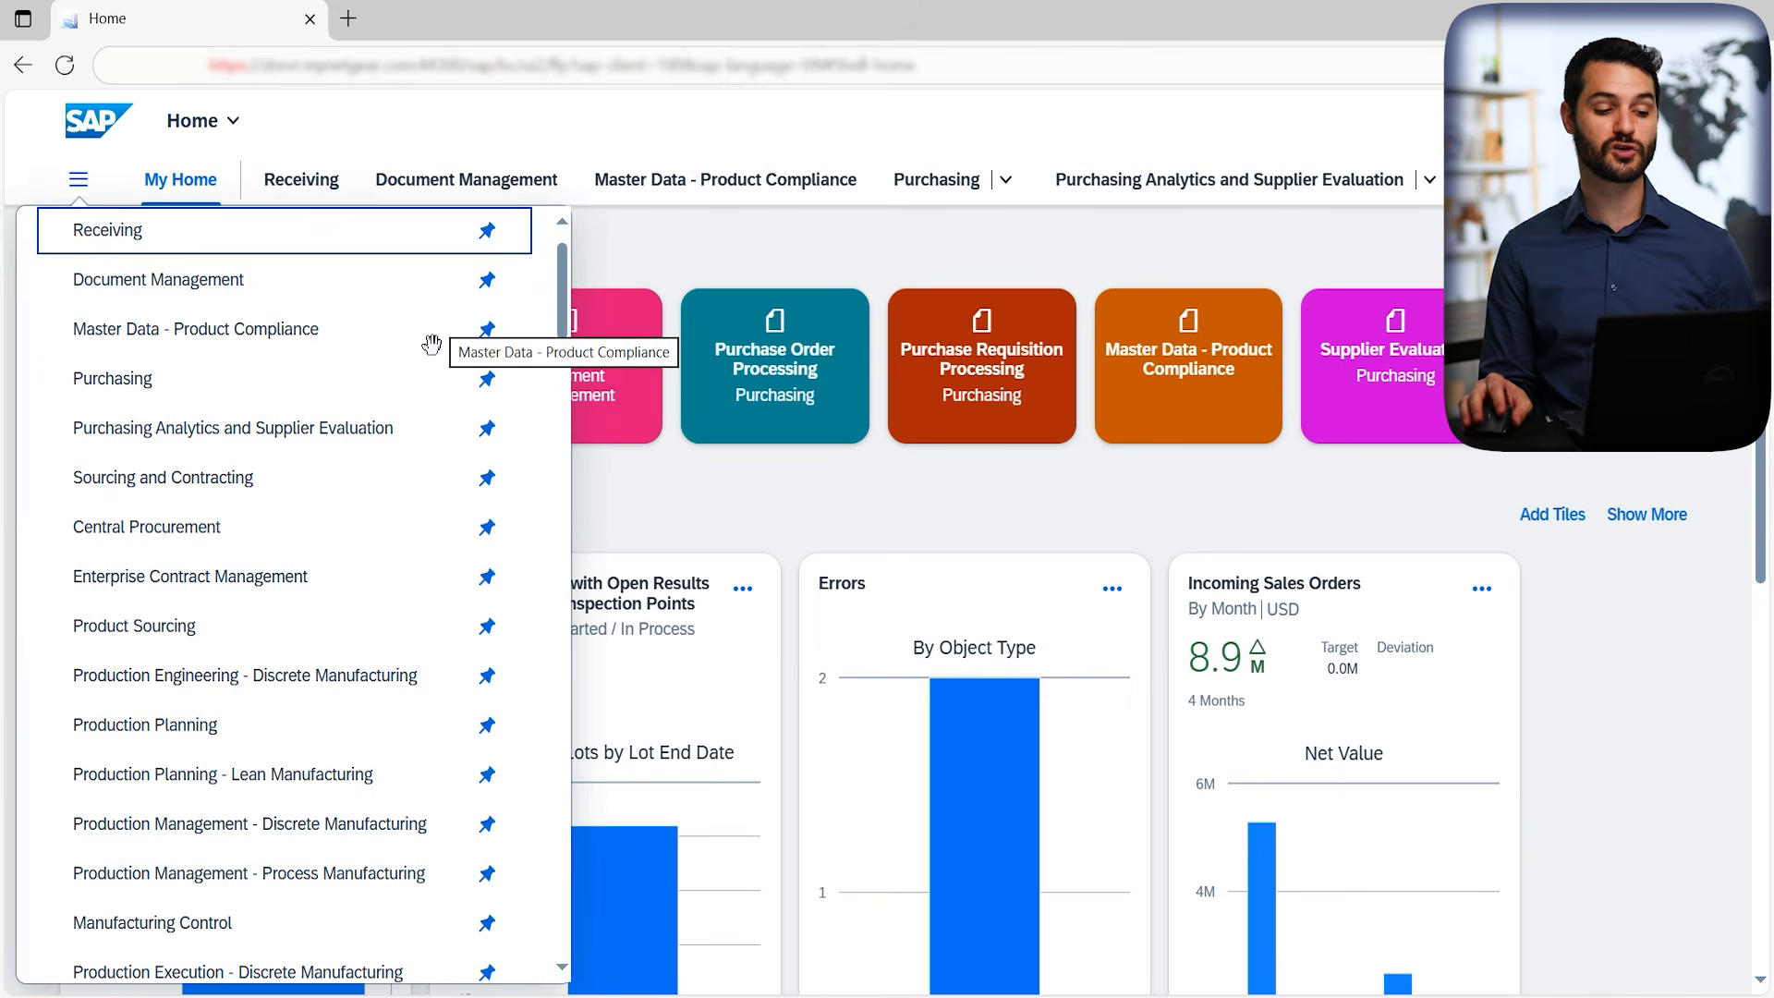
scroll(434, 351, "down", 10)
scroll(426, 386, "down", 3)
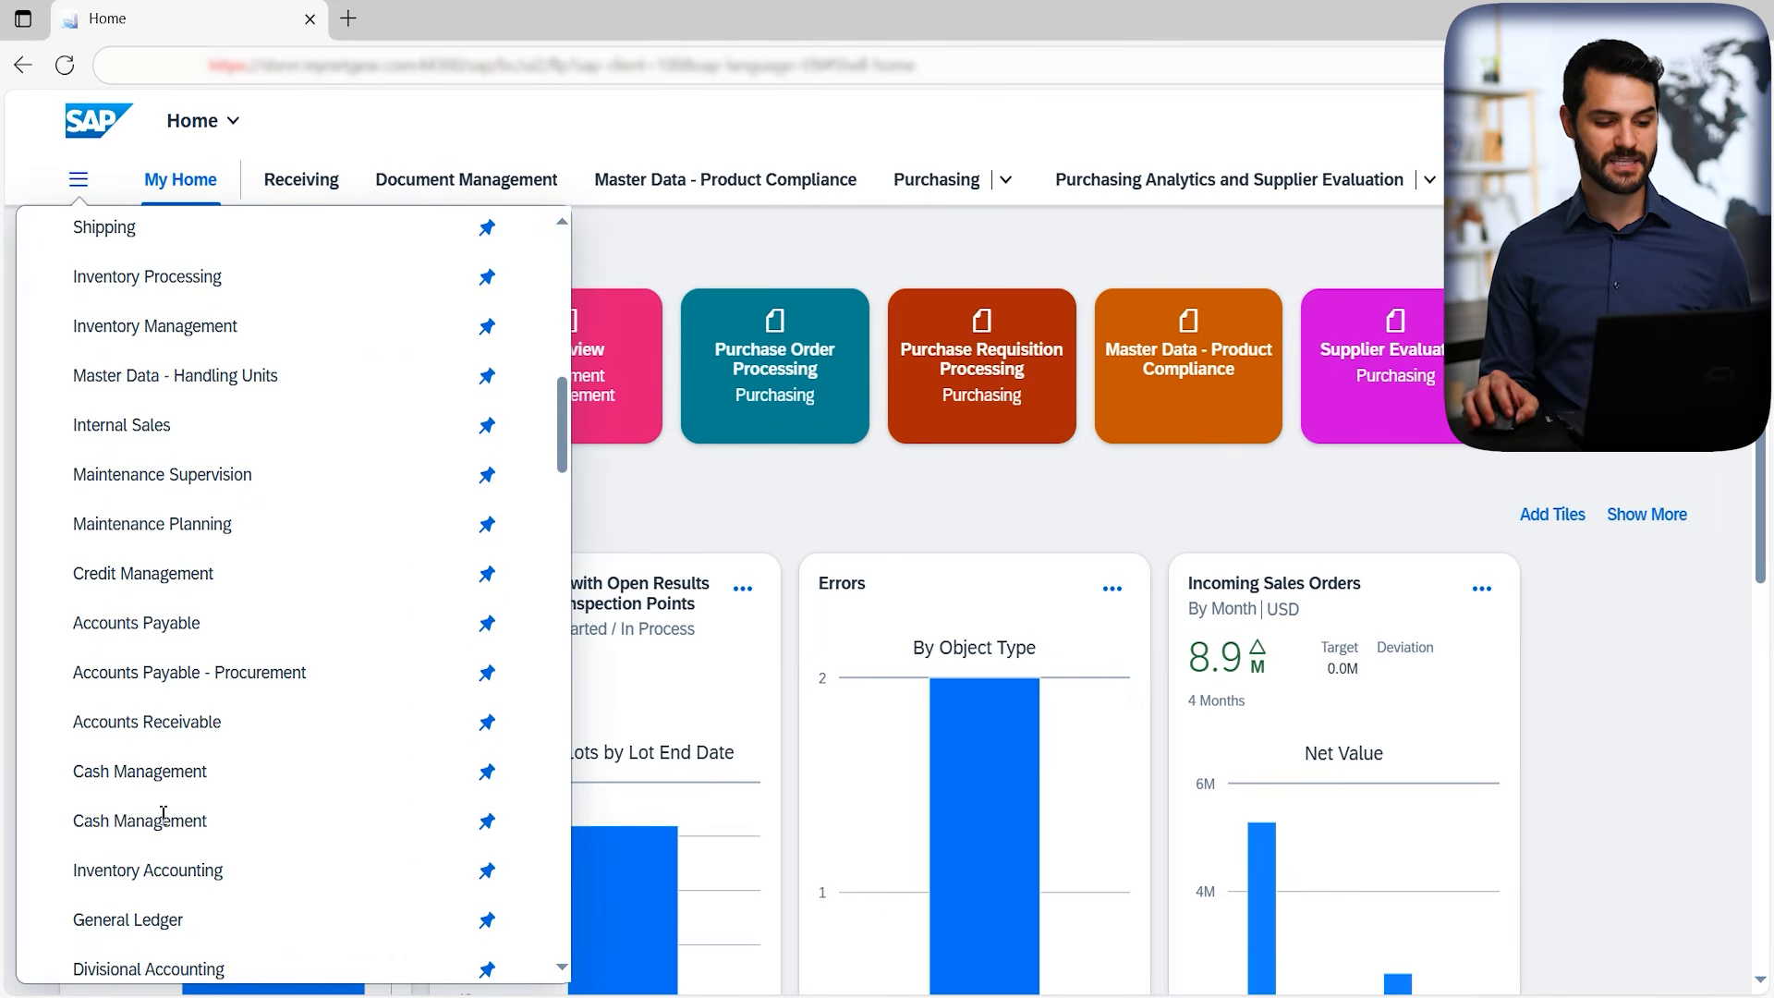
left_click(468, 185)
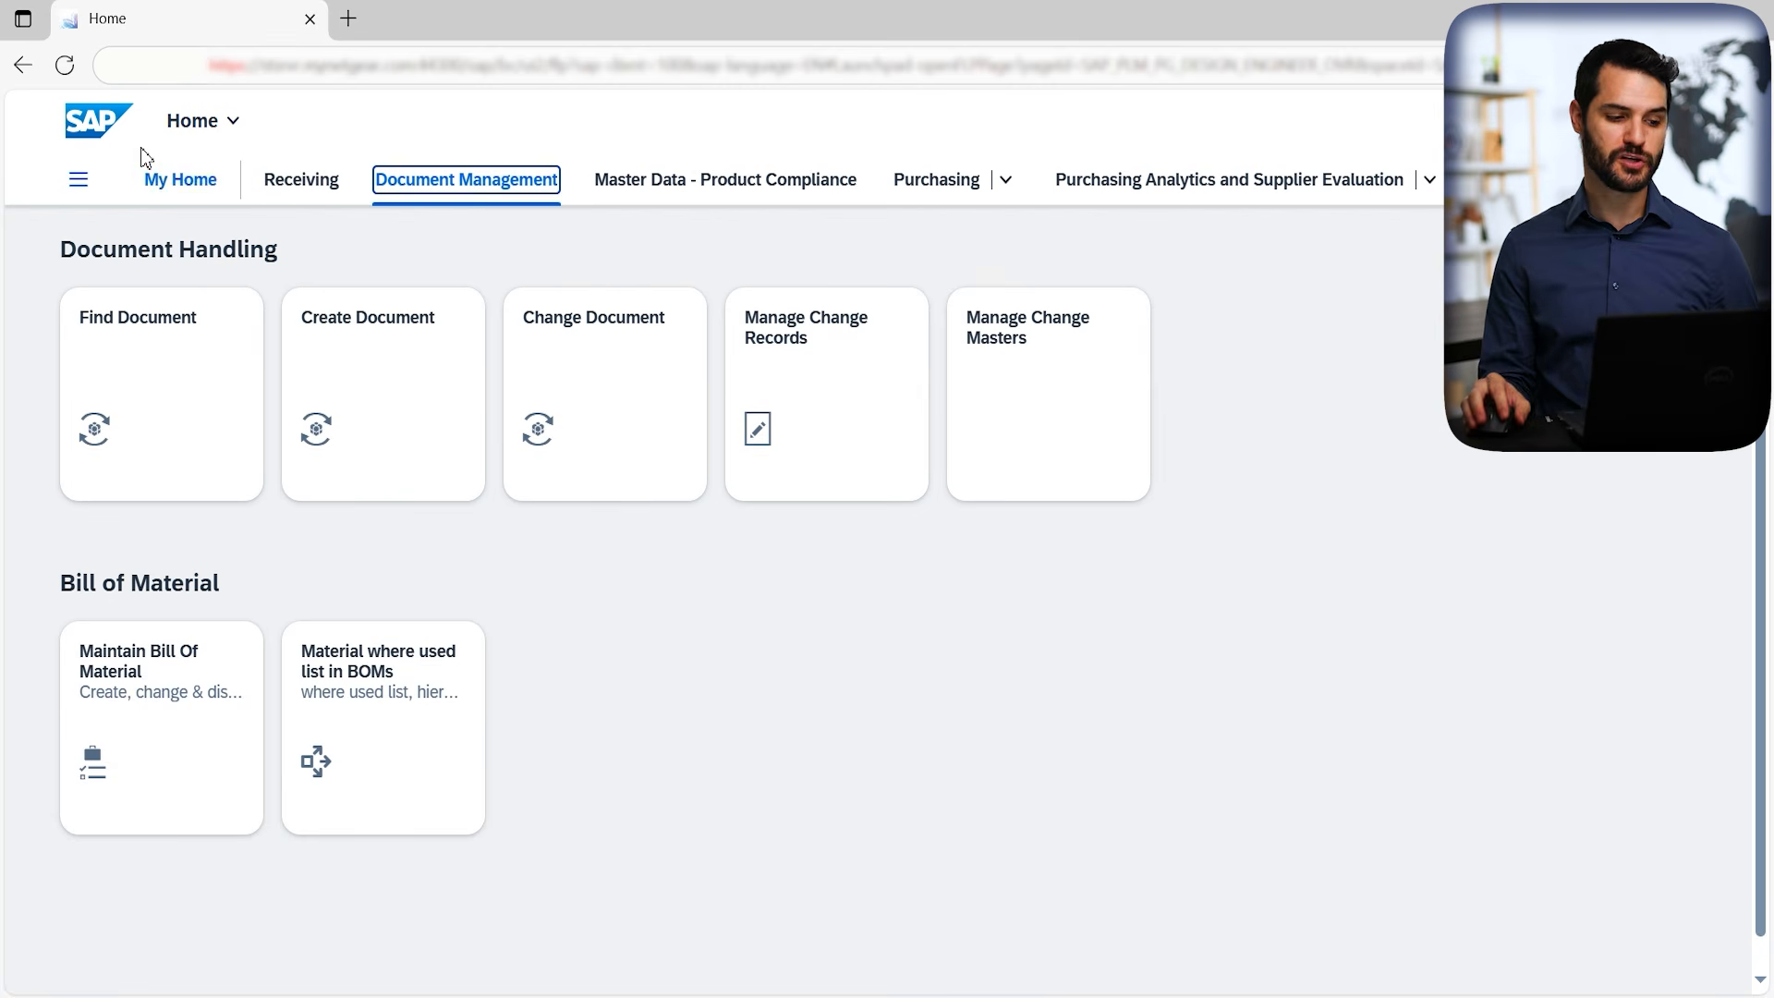
Go back to My Home and review the Insights and To-Dos sections, including the options offered for To-Dos.
left_click(152, 175)
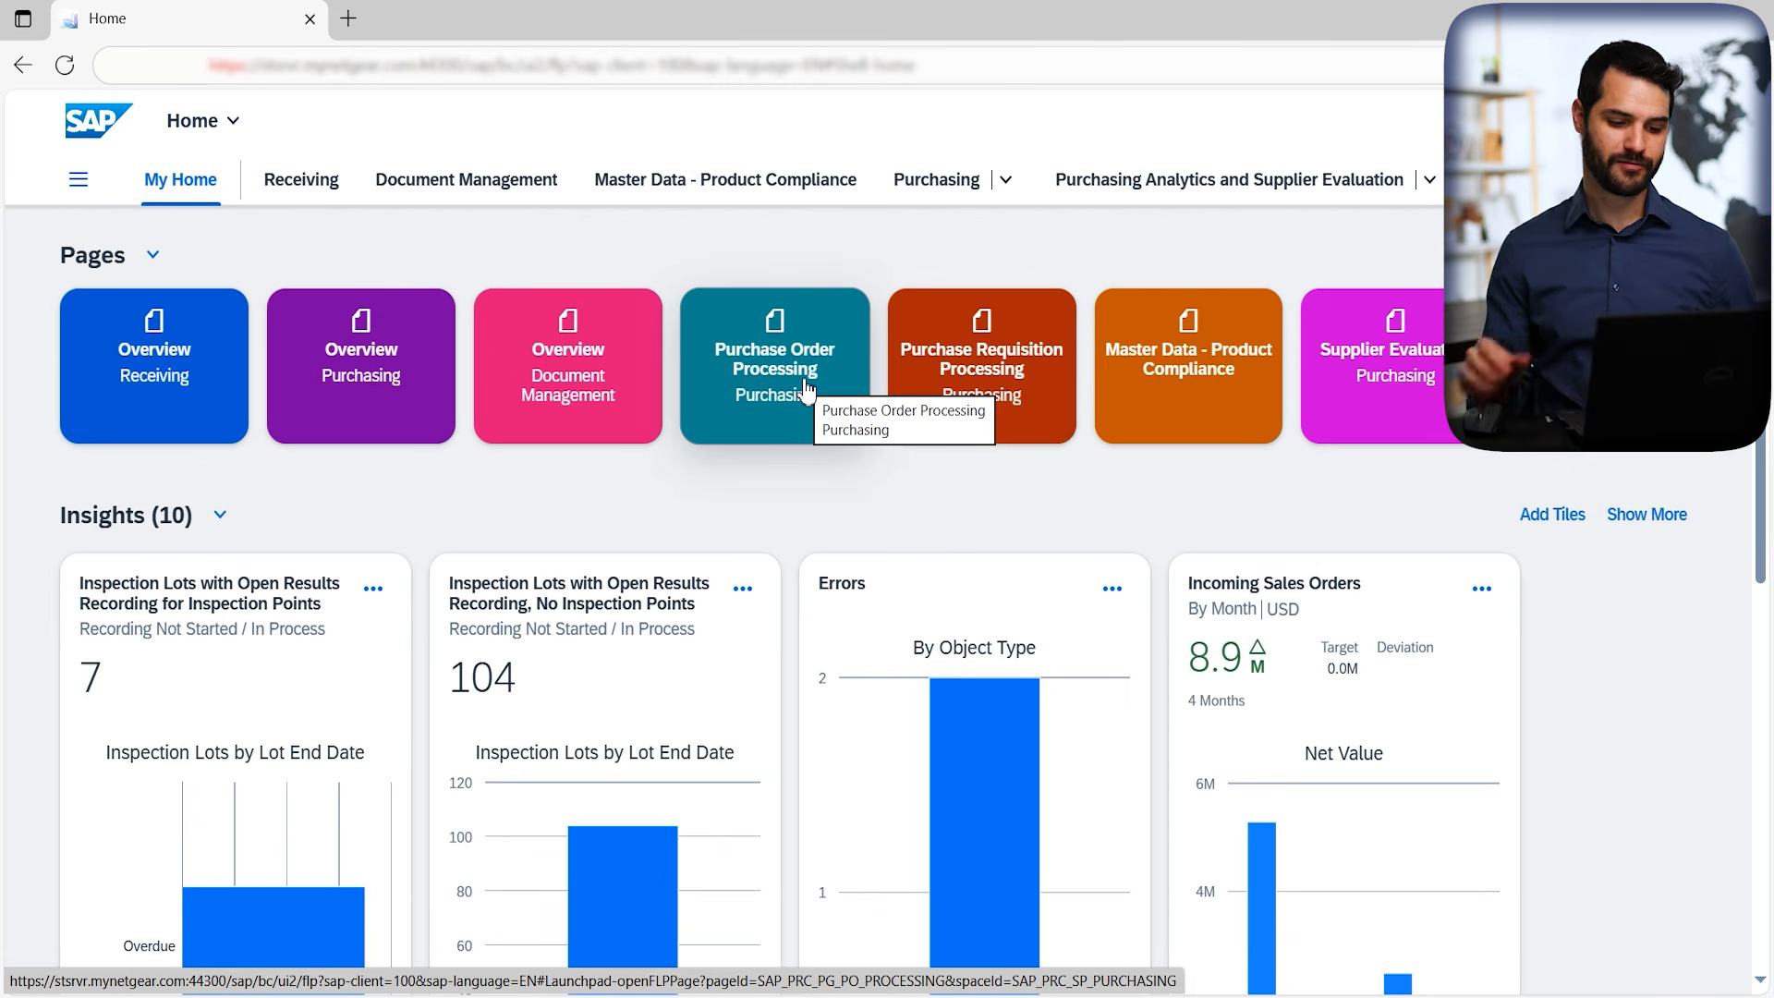
scroll(808, 503, "down", 3)
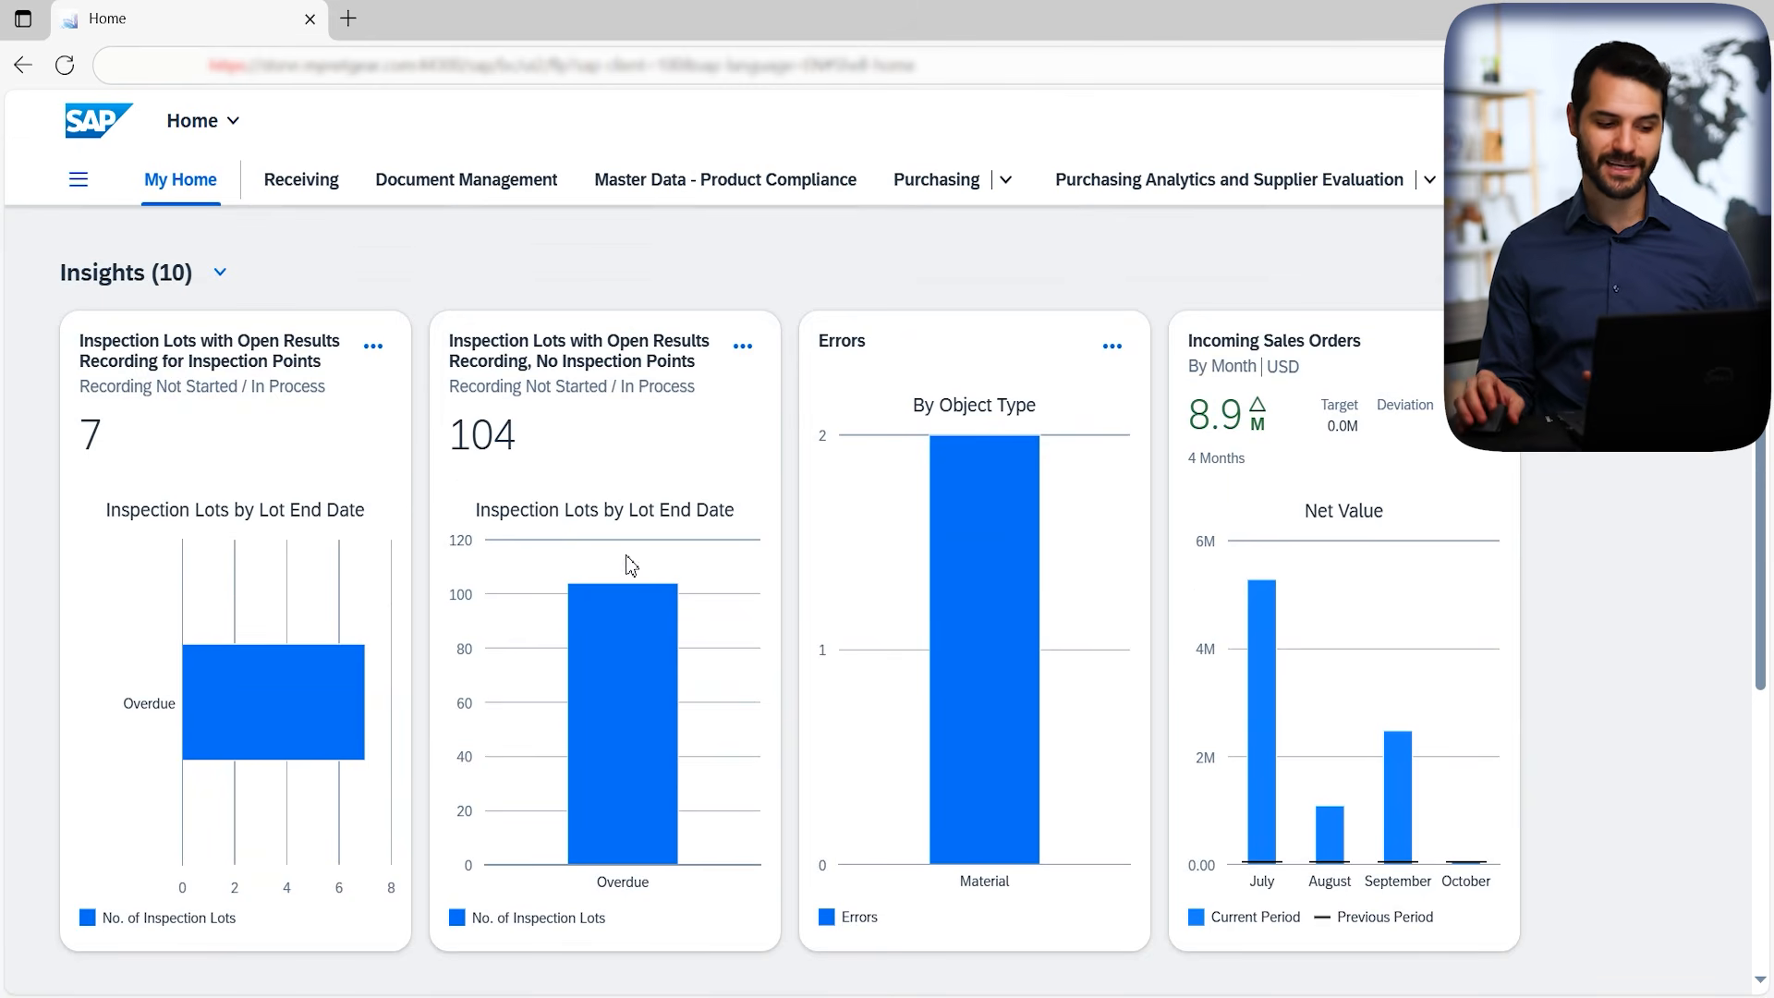
scroll(626, 571, "down", 6)
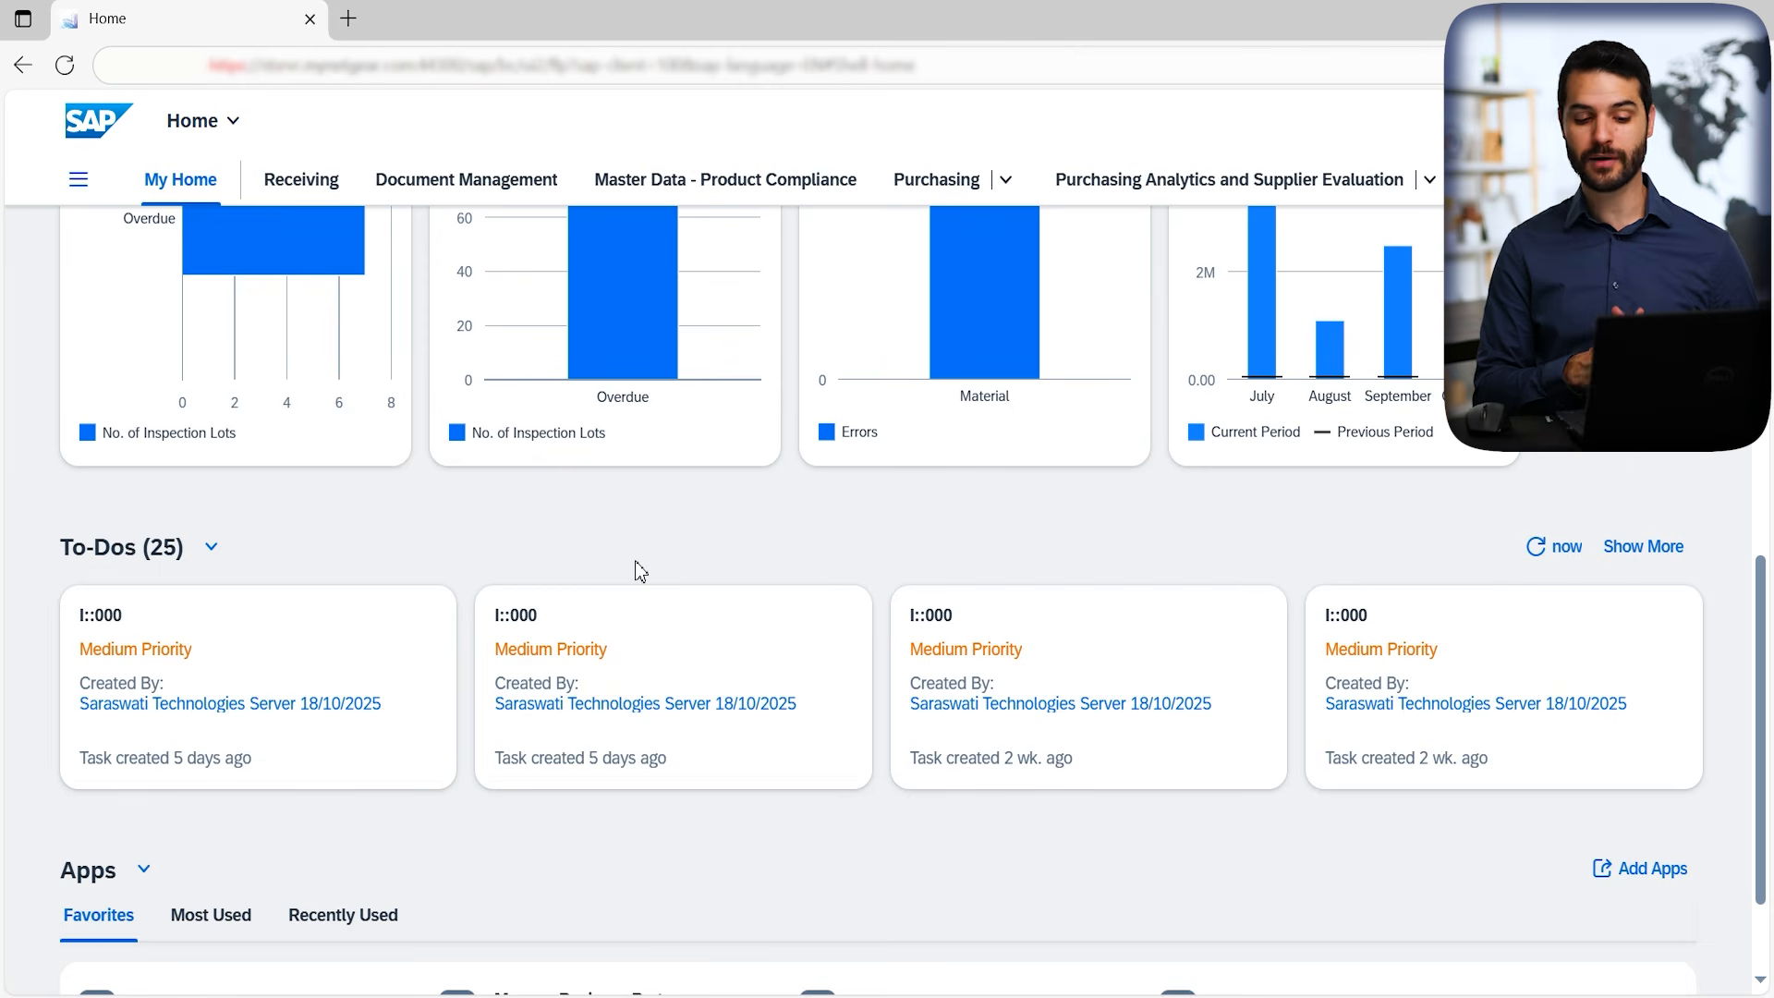
left_click(211, 546)
scroll(218, 567, "up", 1)
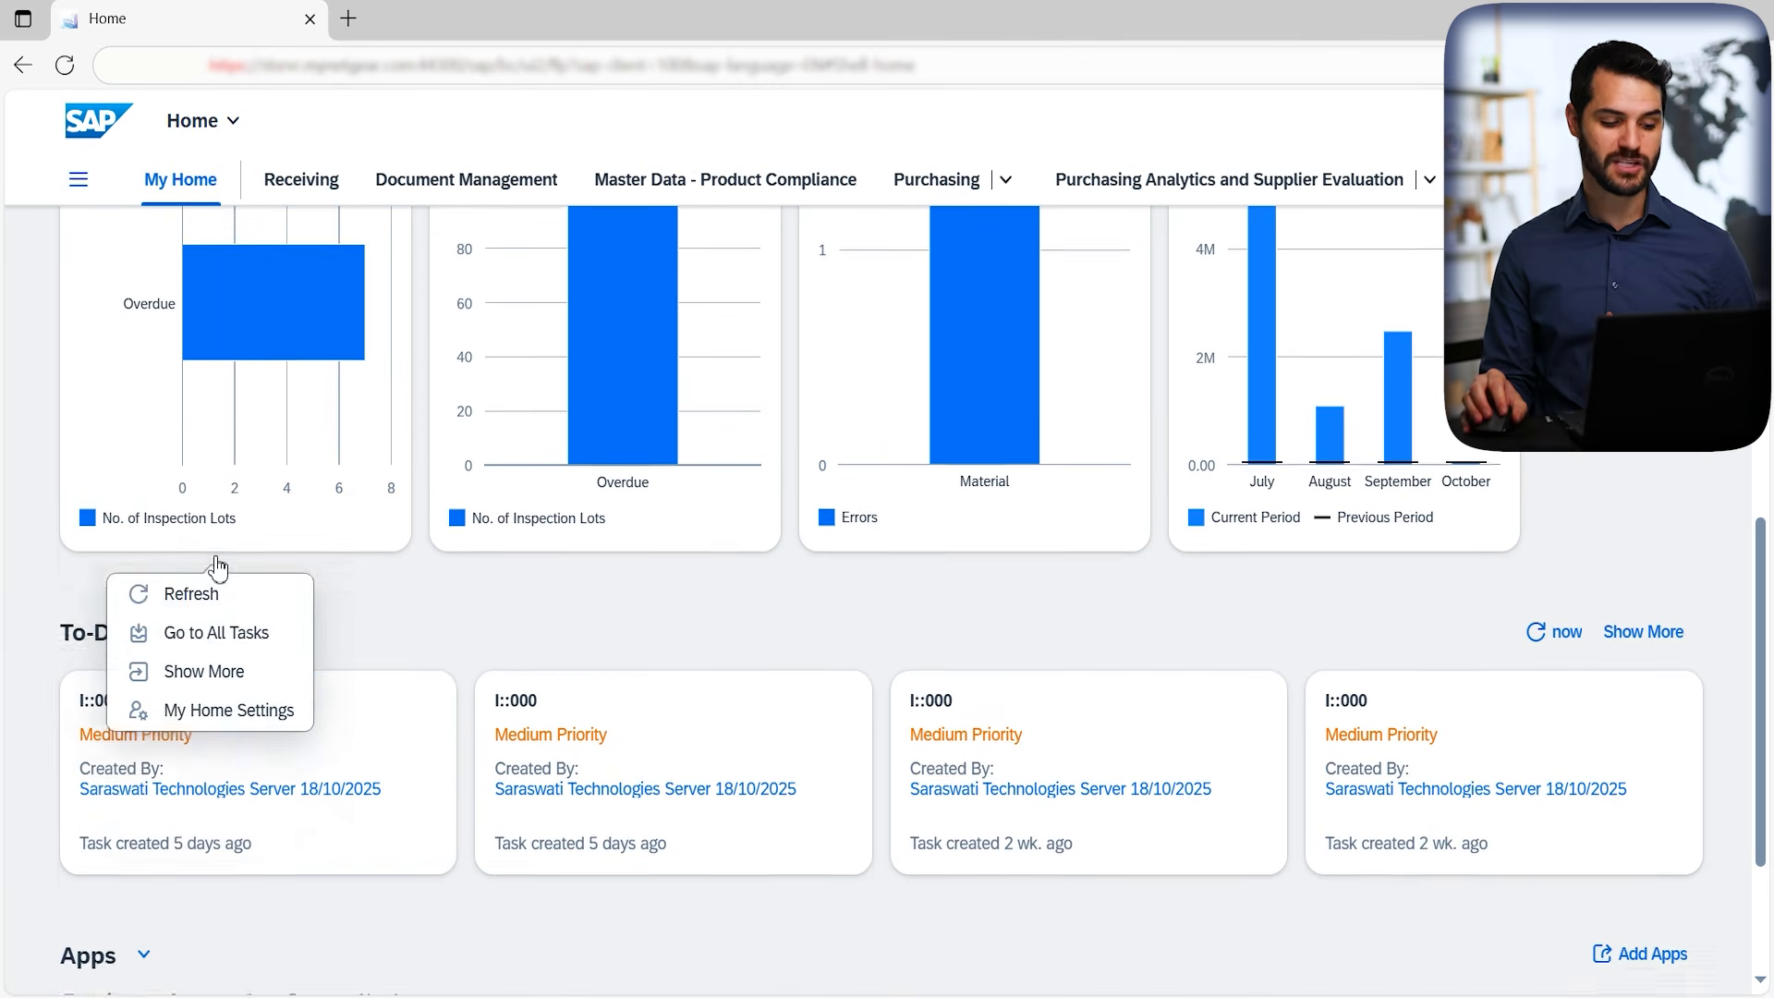
left_click(394, 675)
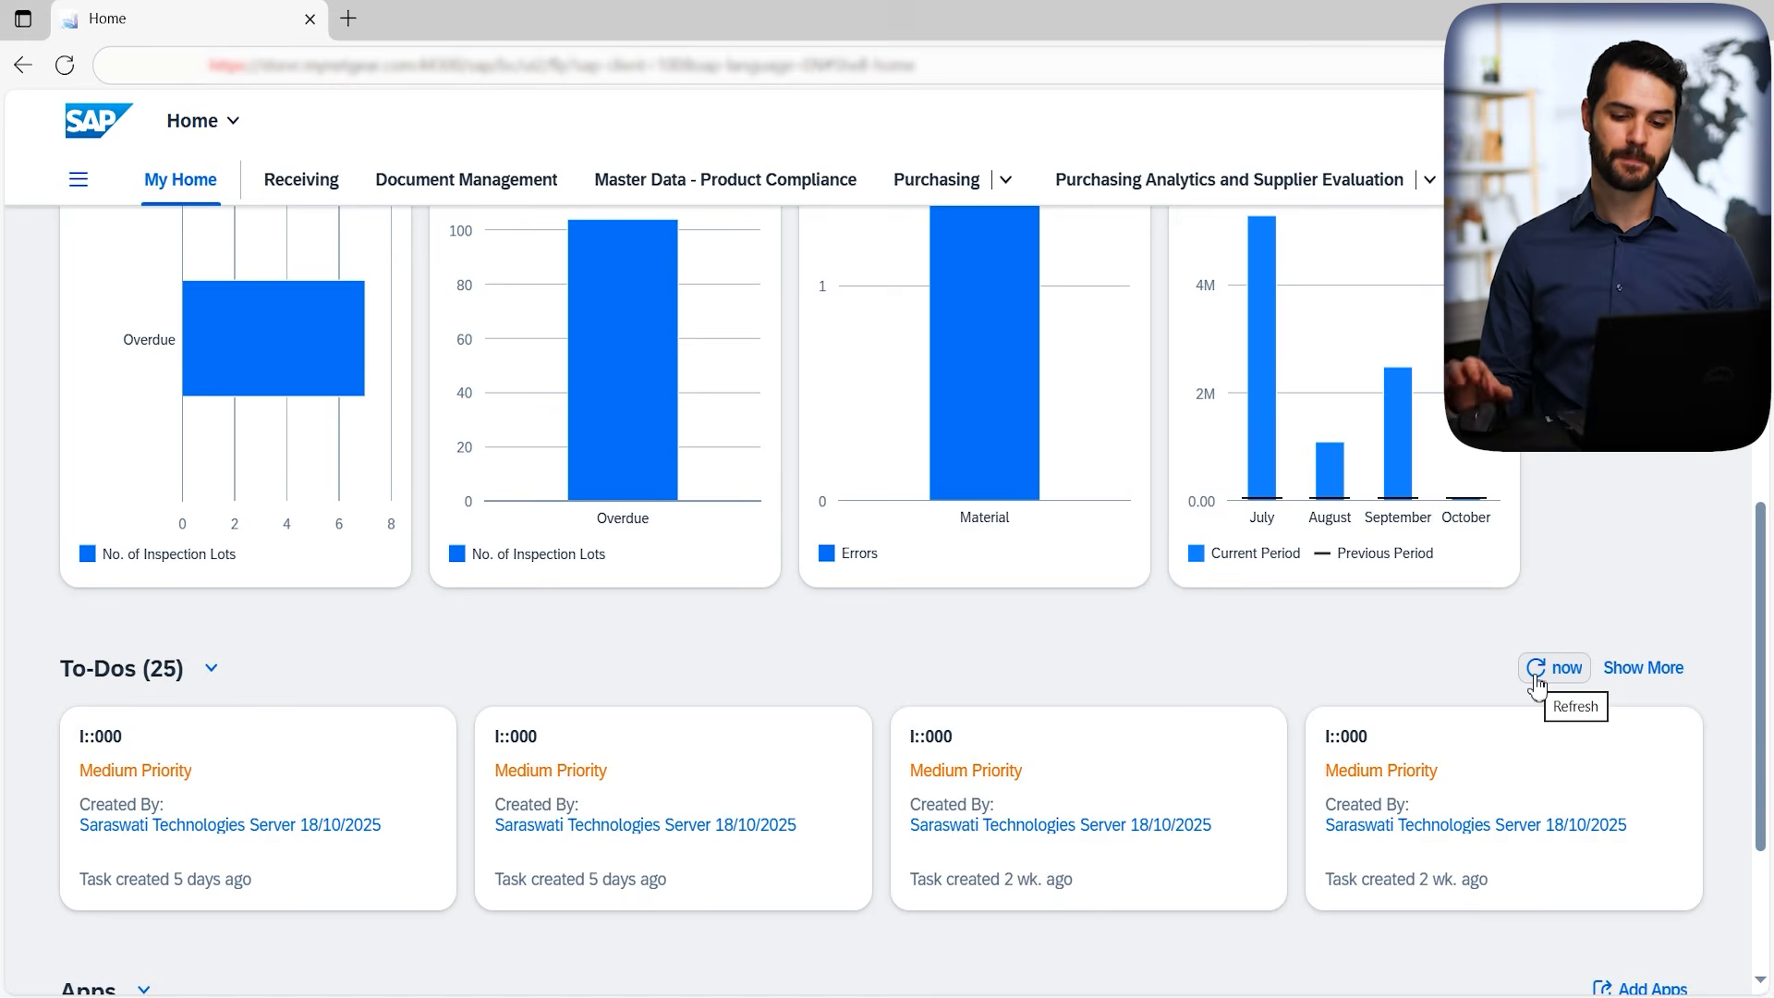
scroll(1536, 683, "up", 6)
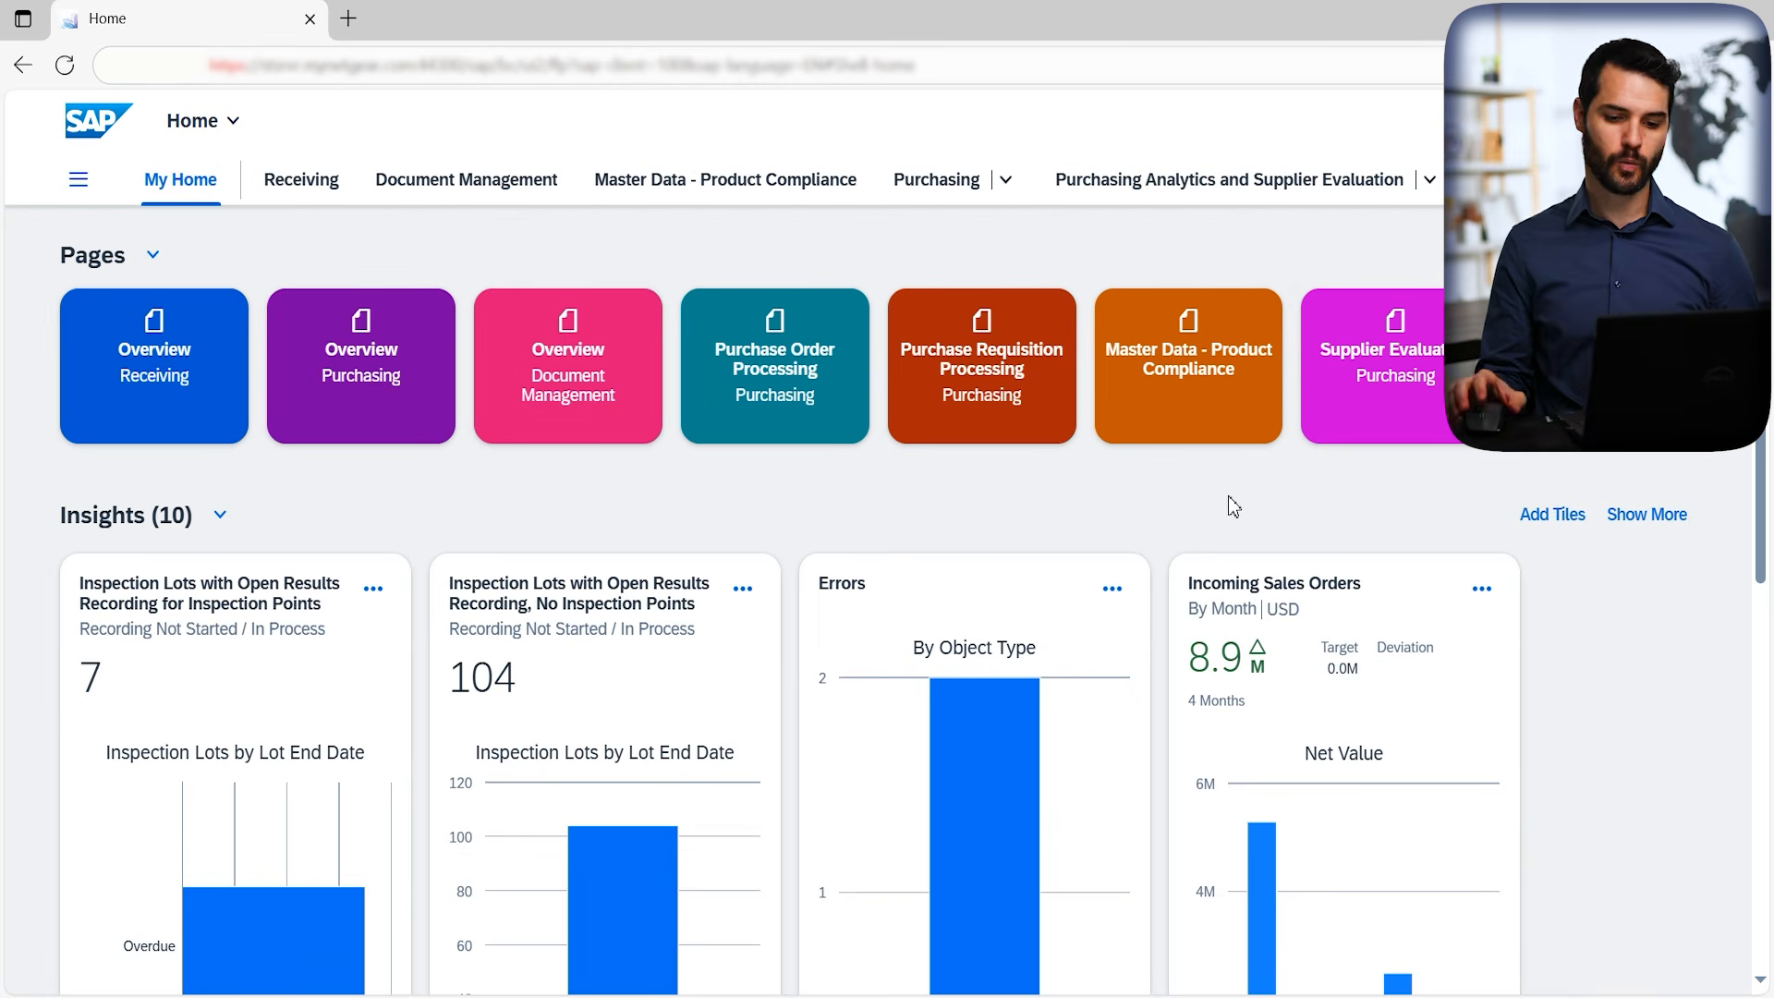
Search the apps for "business partner" and open Manage Business Partner Master Data.
left_click(1549, 121)
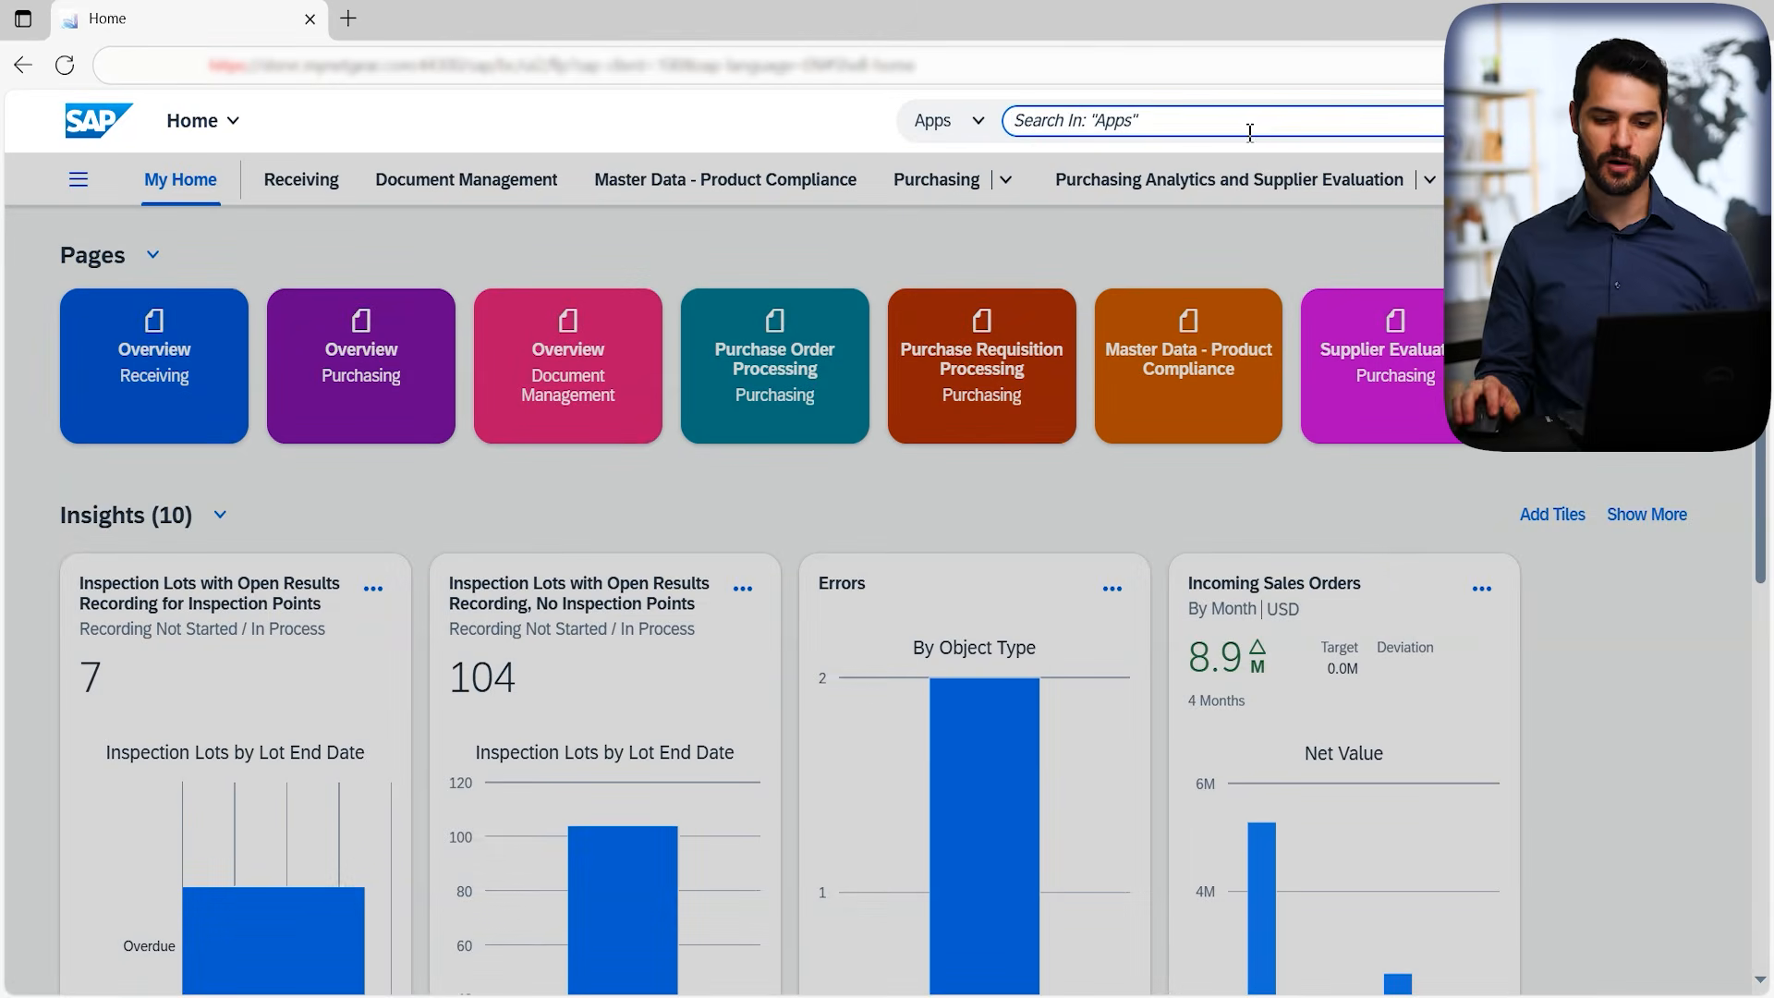
type("business partner")
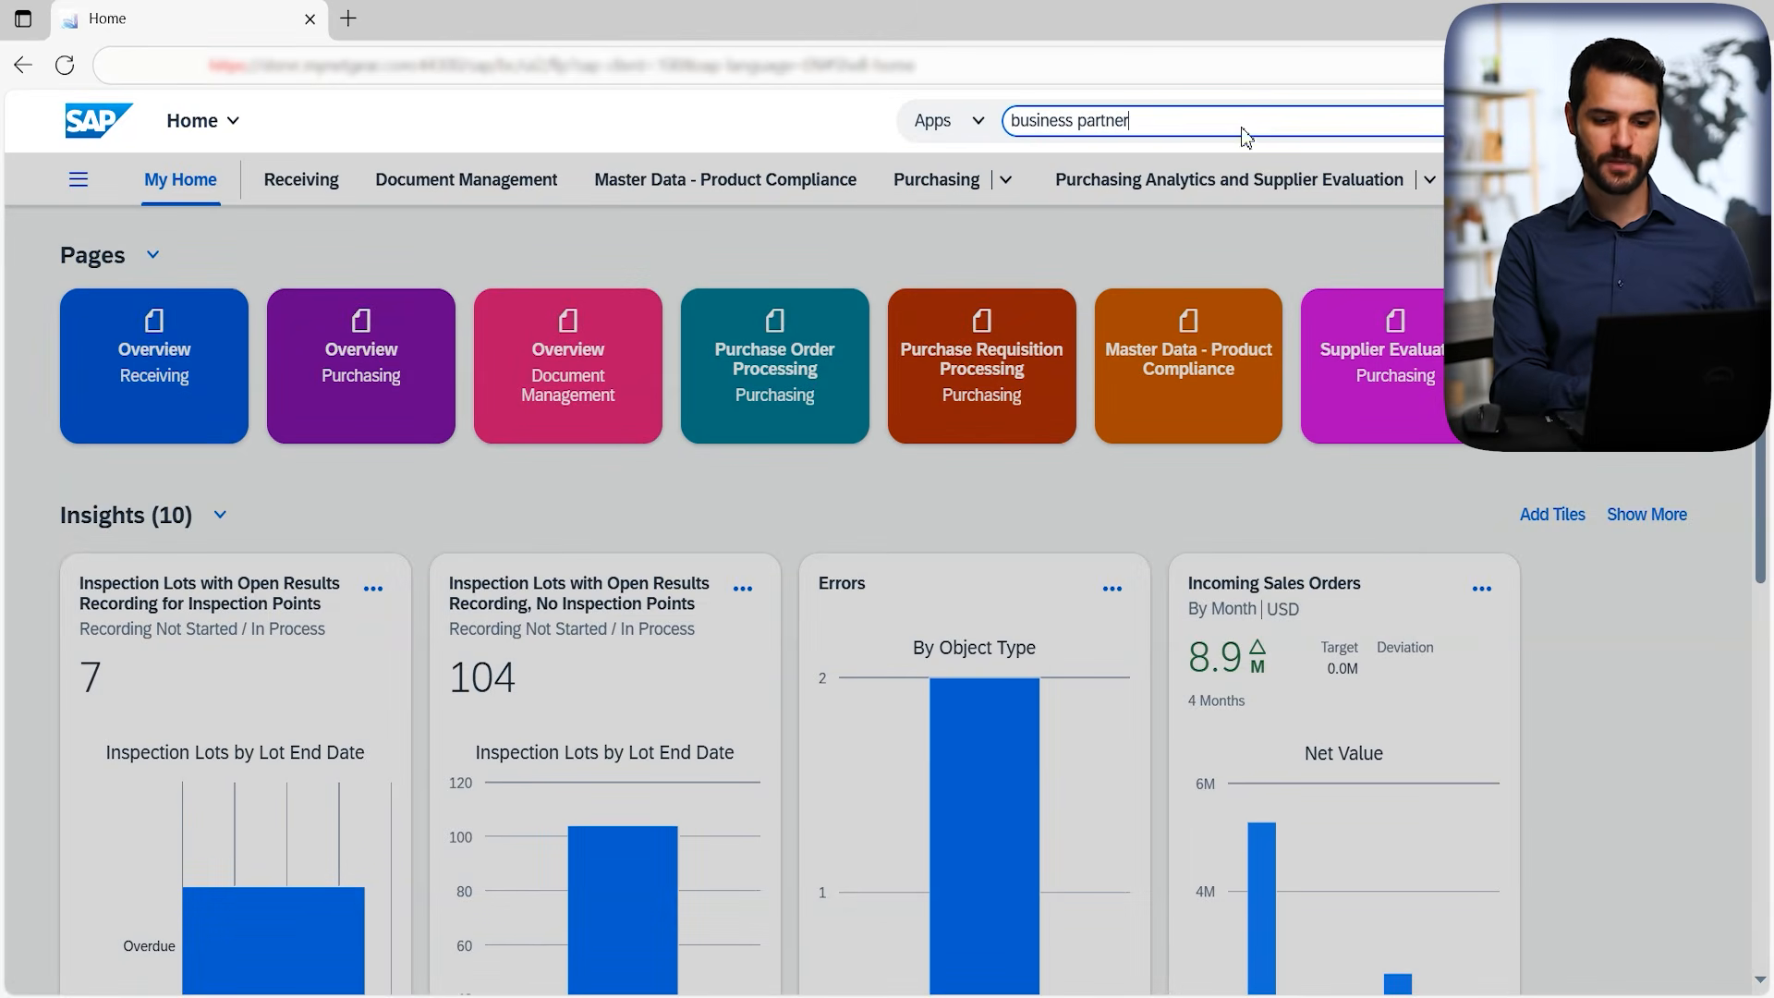
key("Return")
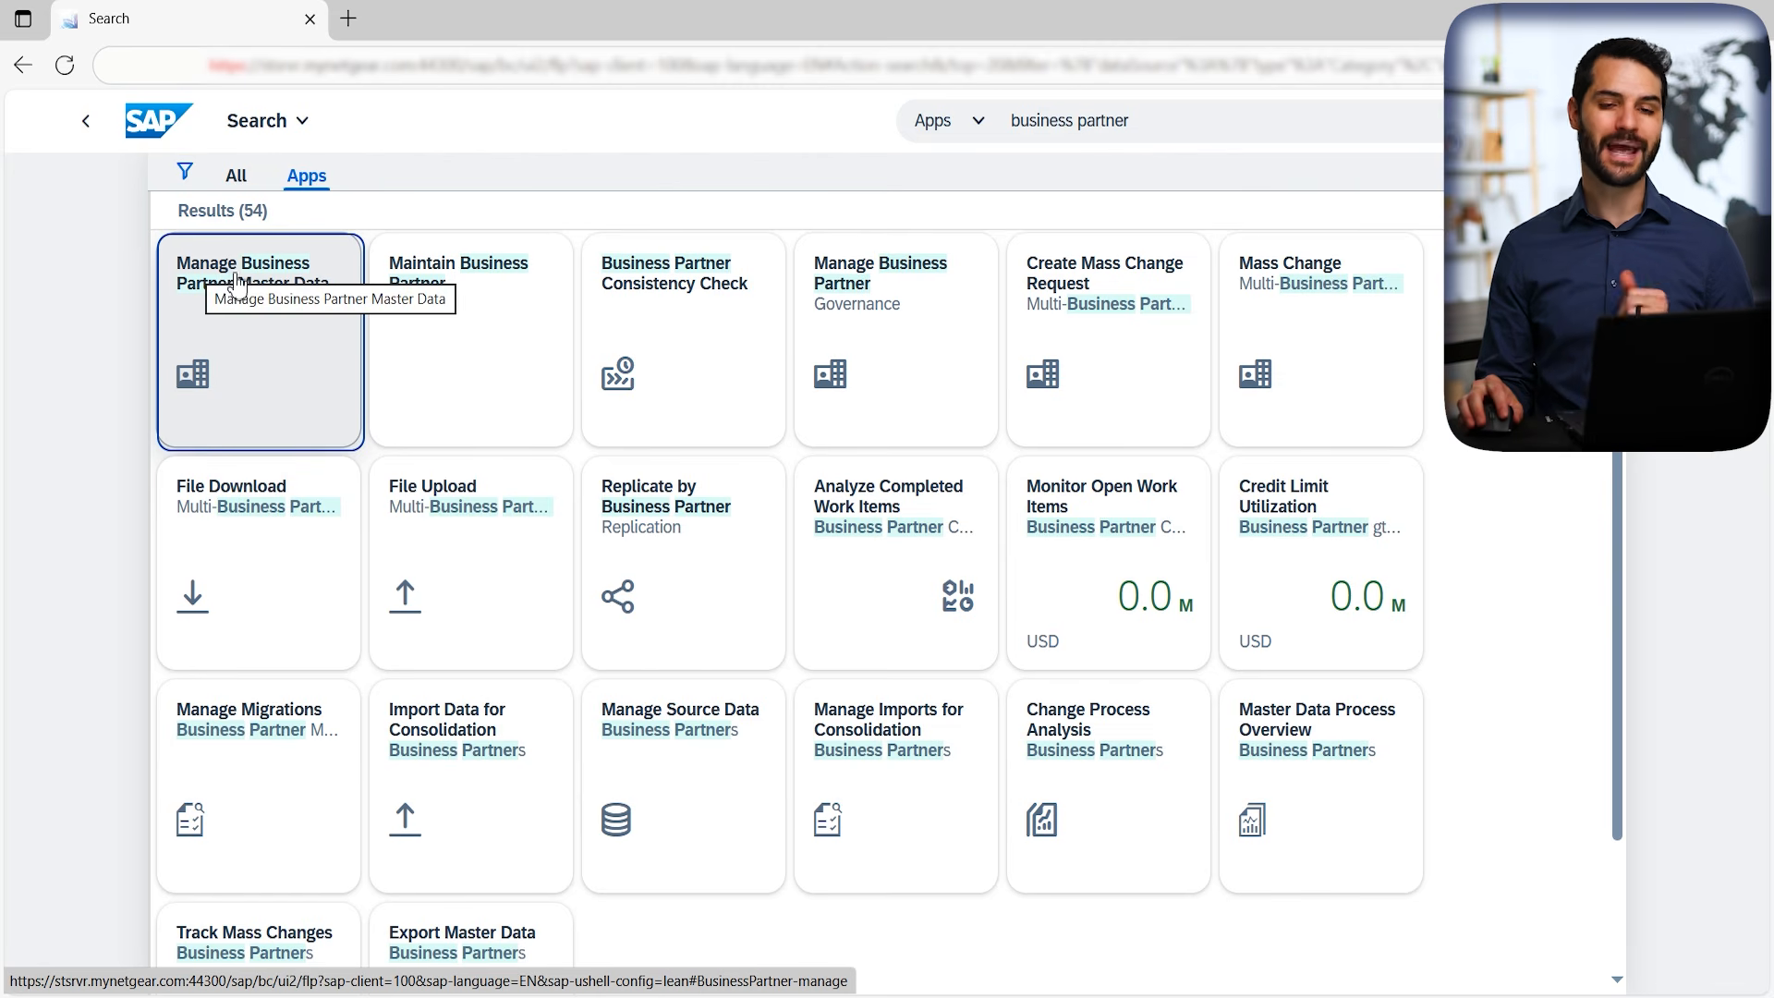
left_click(218, 334)
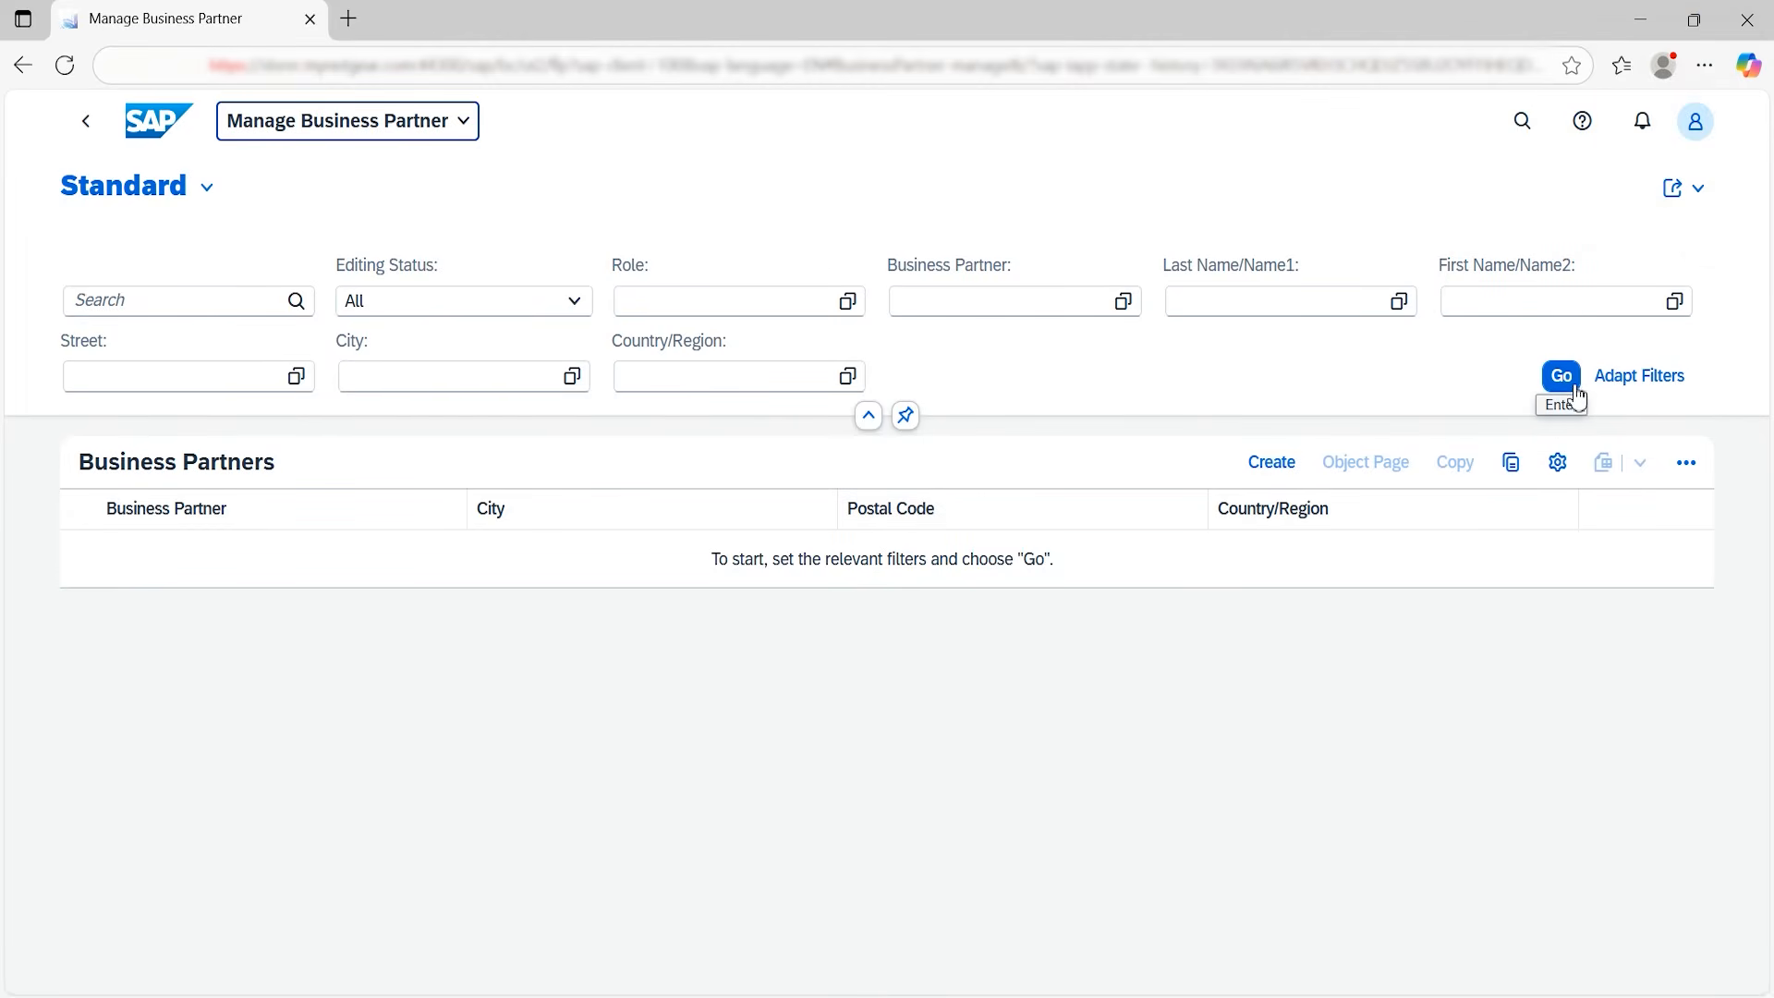
List all business partners without filters and hide the City and Postal Code columns in the table.
left_click(1574, 387)
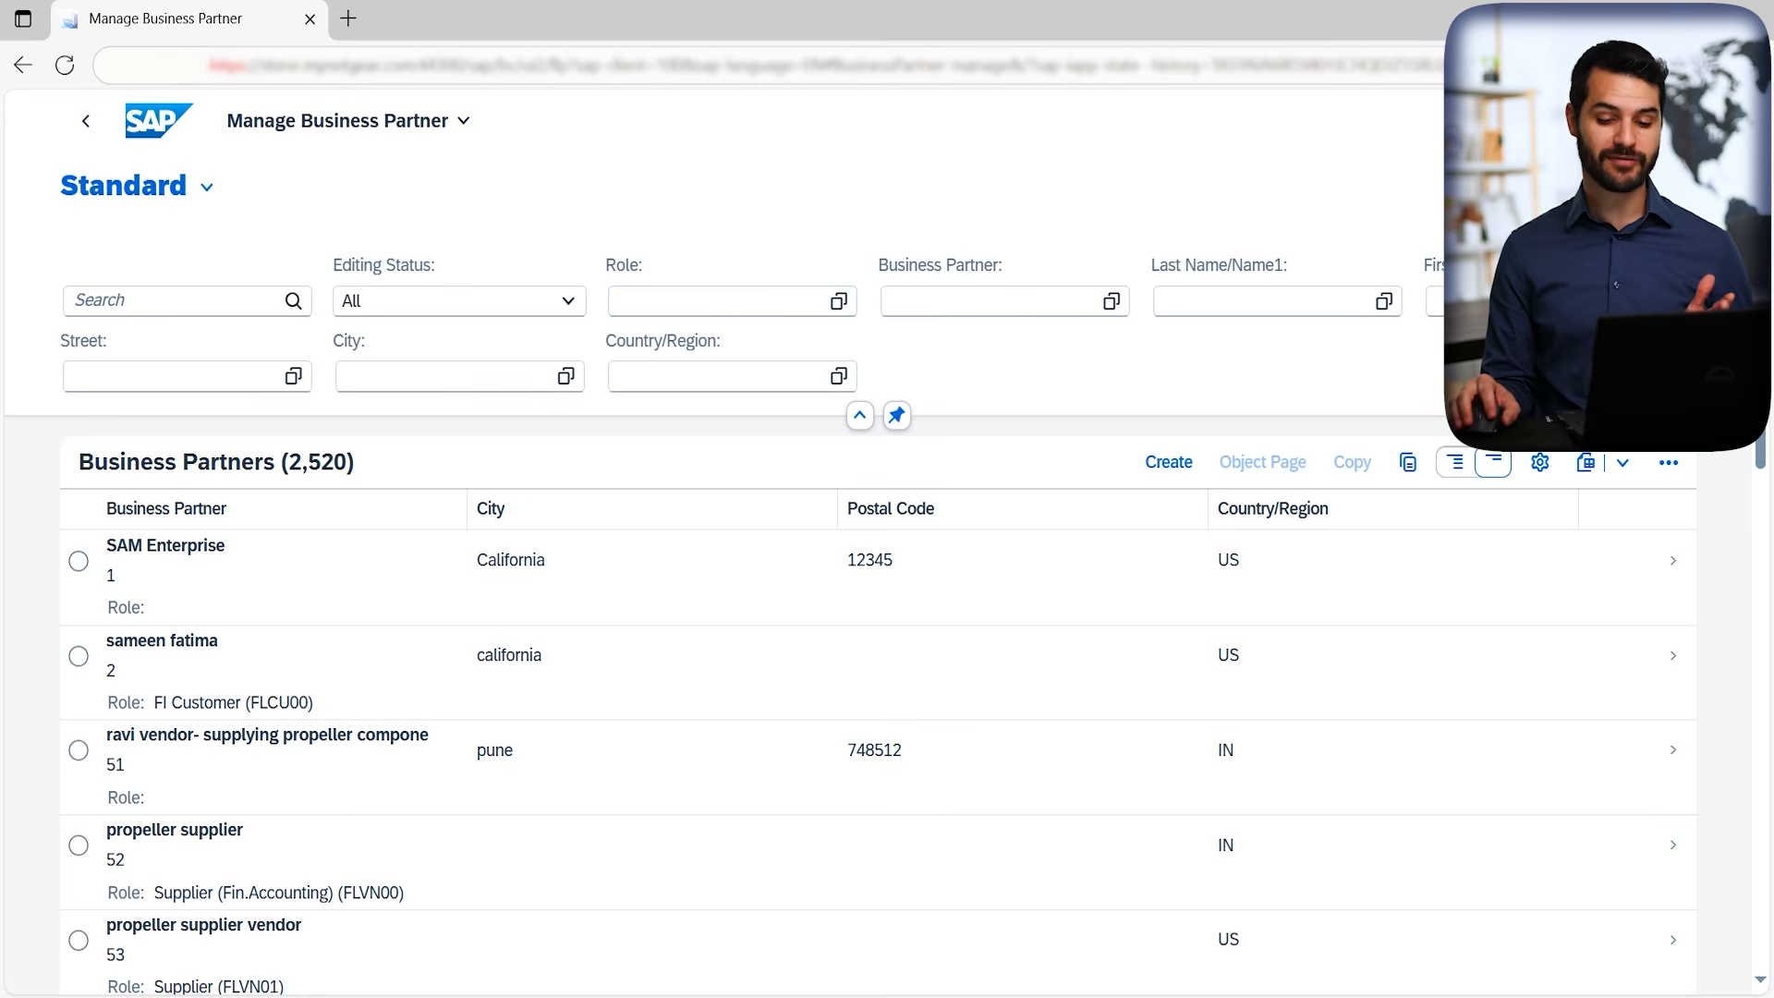
left_click(1539, 462)
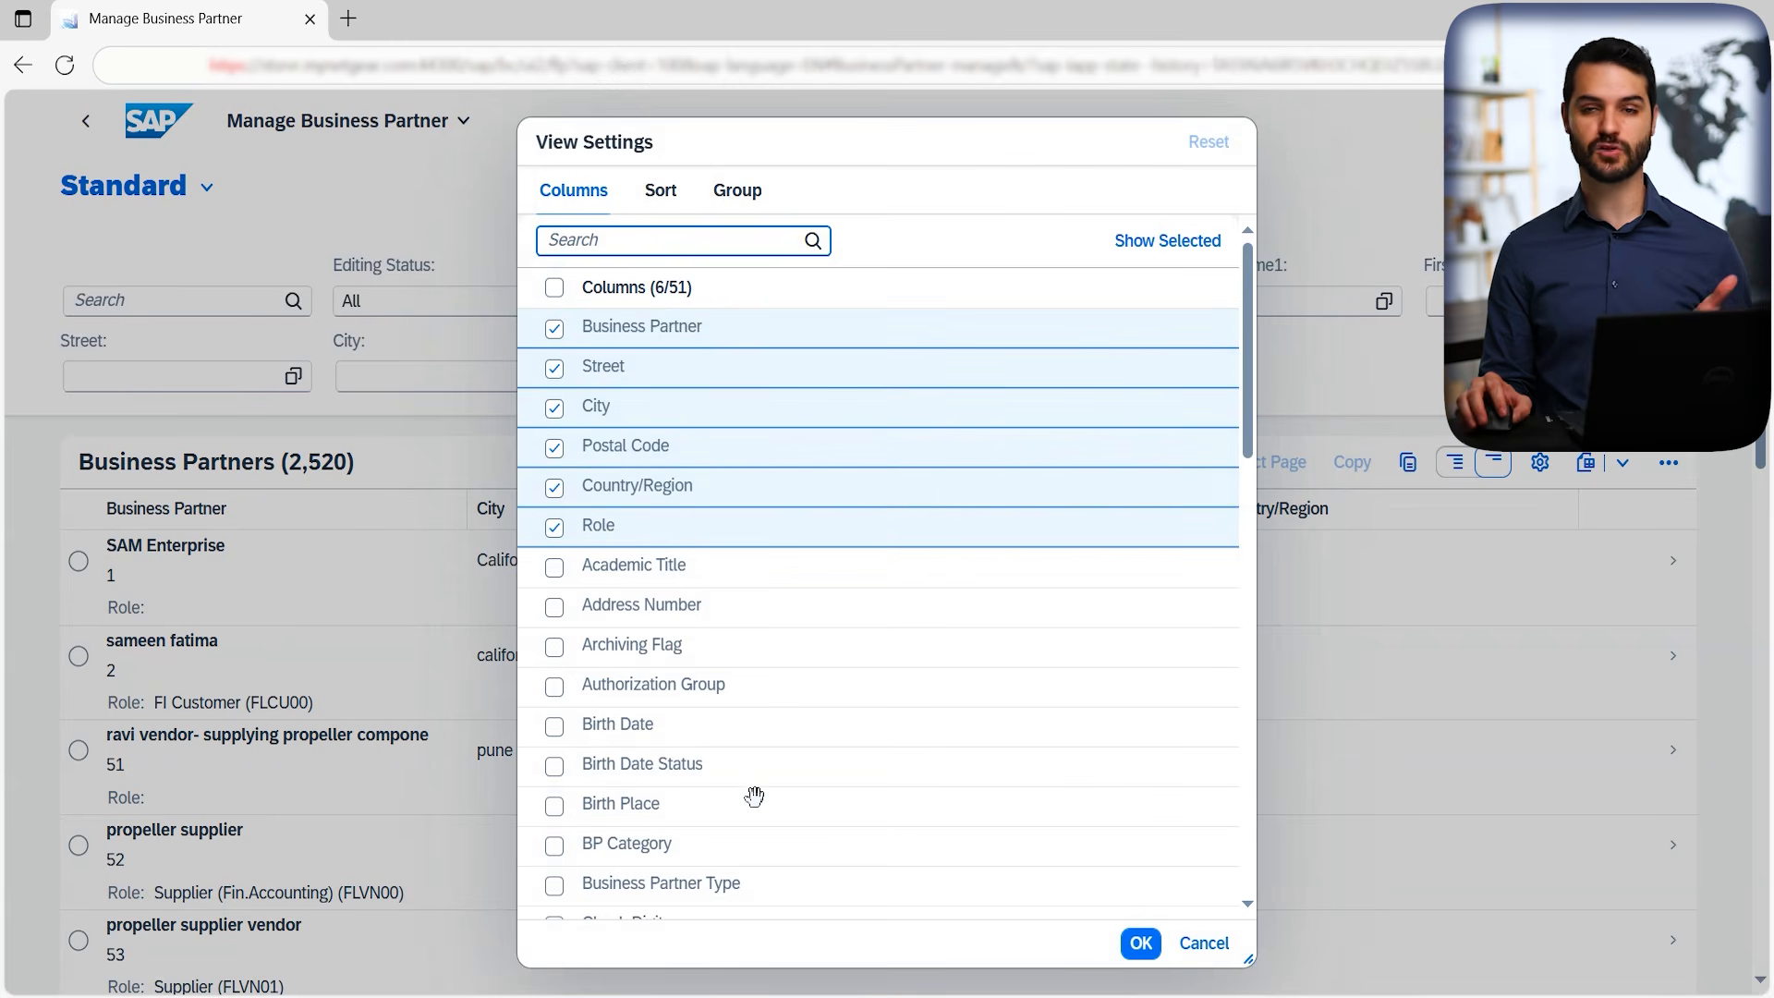
left_click(556, 409)
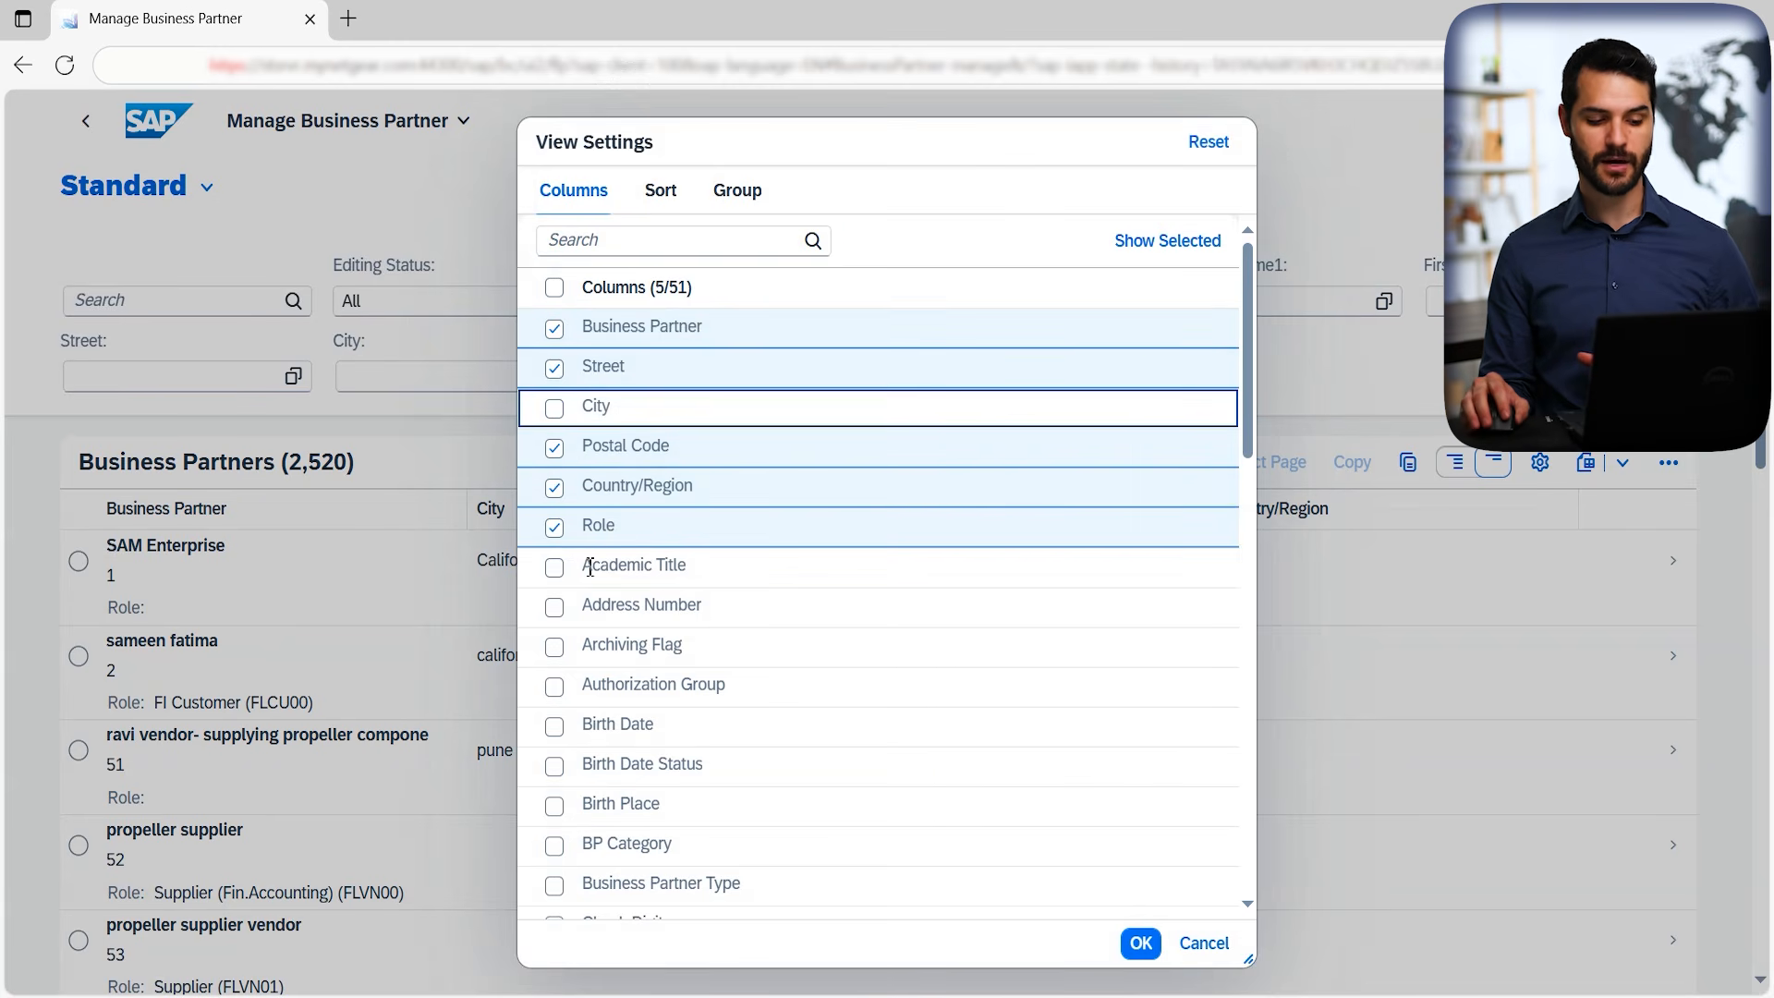
left_click(556, 449)
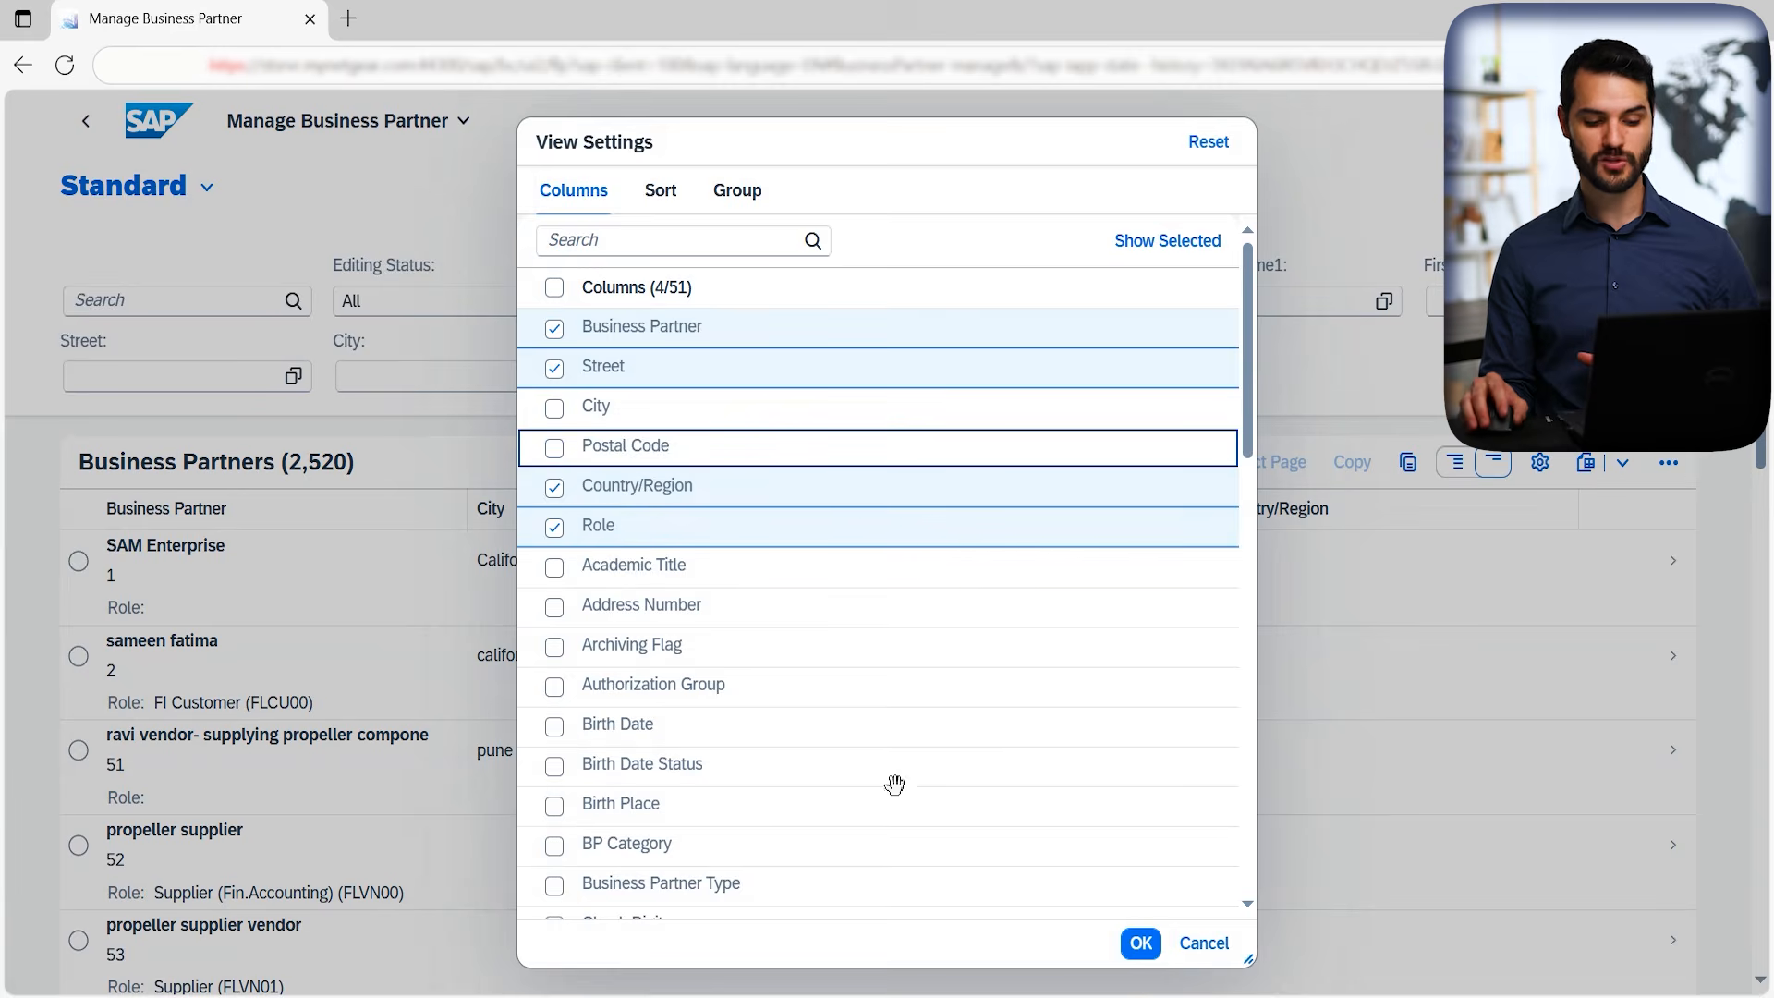
left_click(1141, 943)
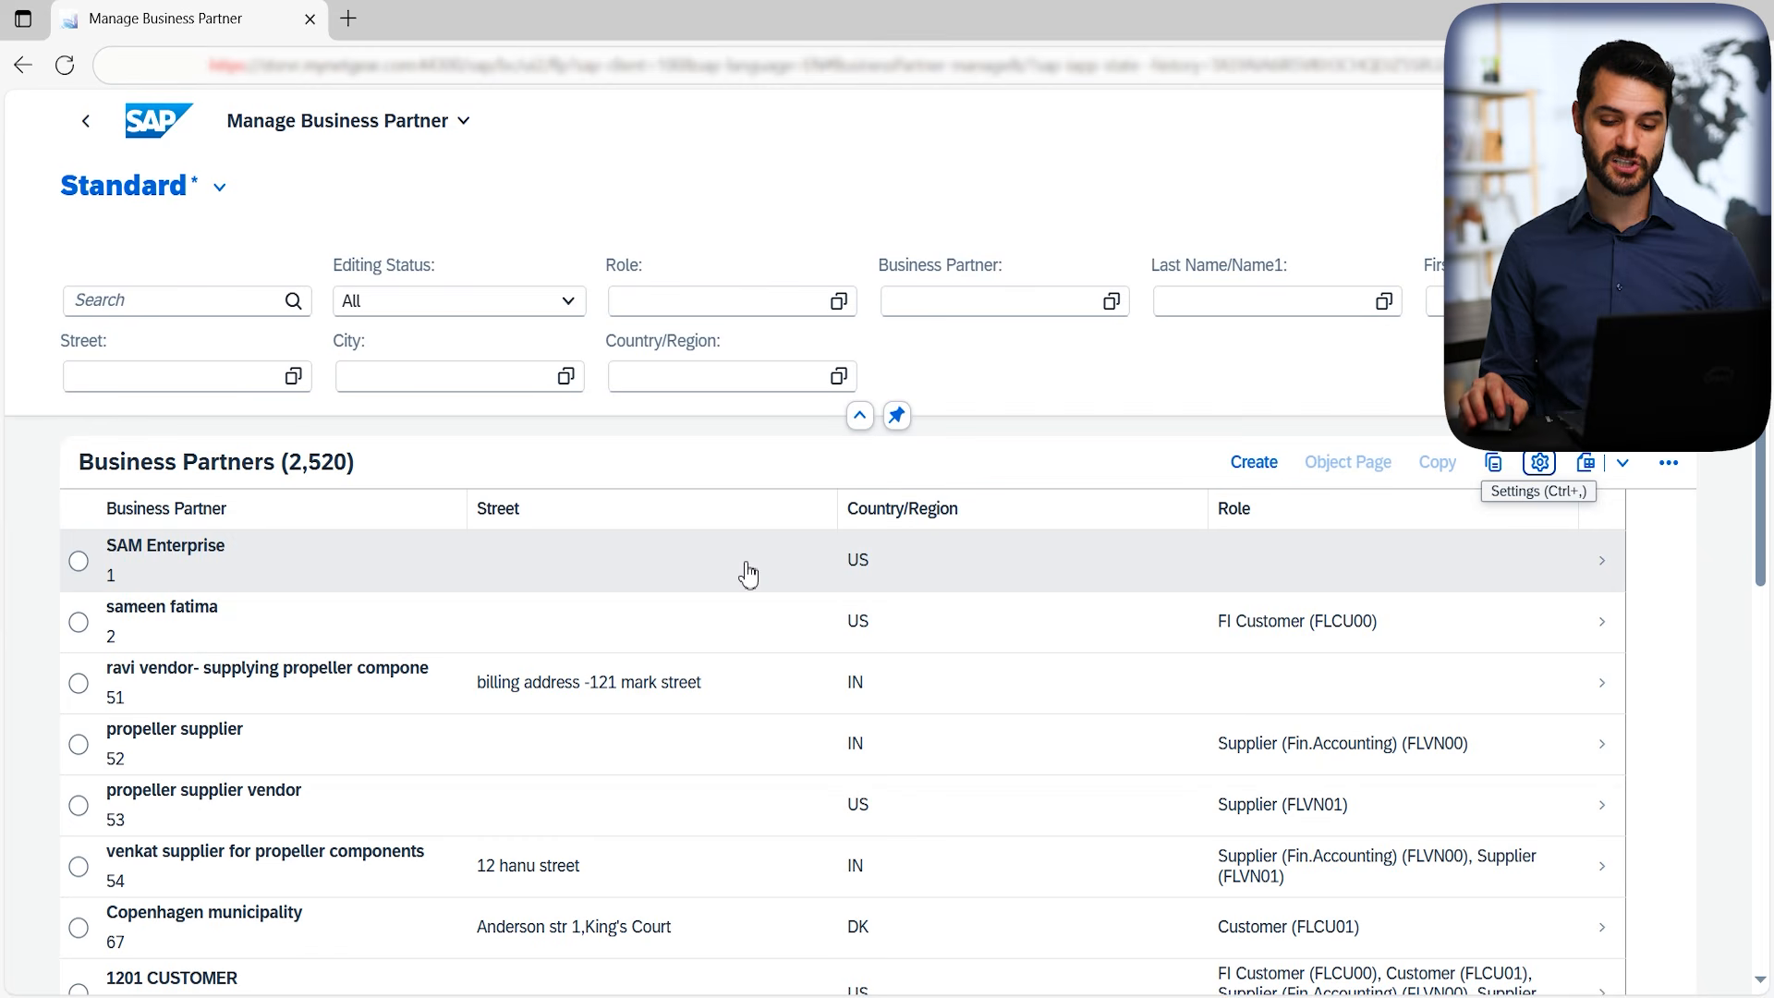
Start creating a business partner of type Organization and set its grouping to BP02.
left_click(1276, 473)
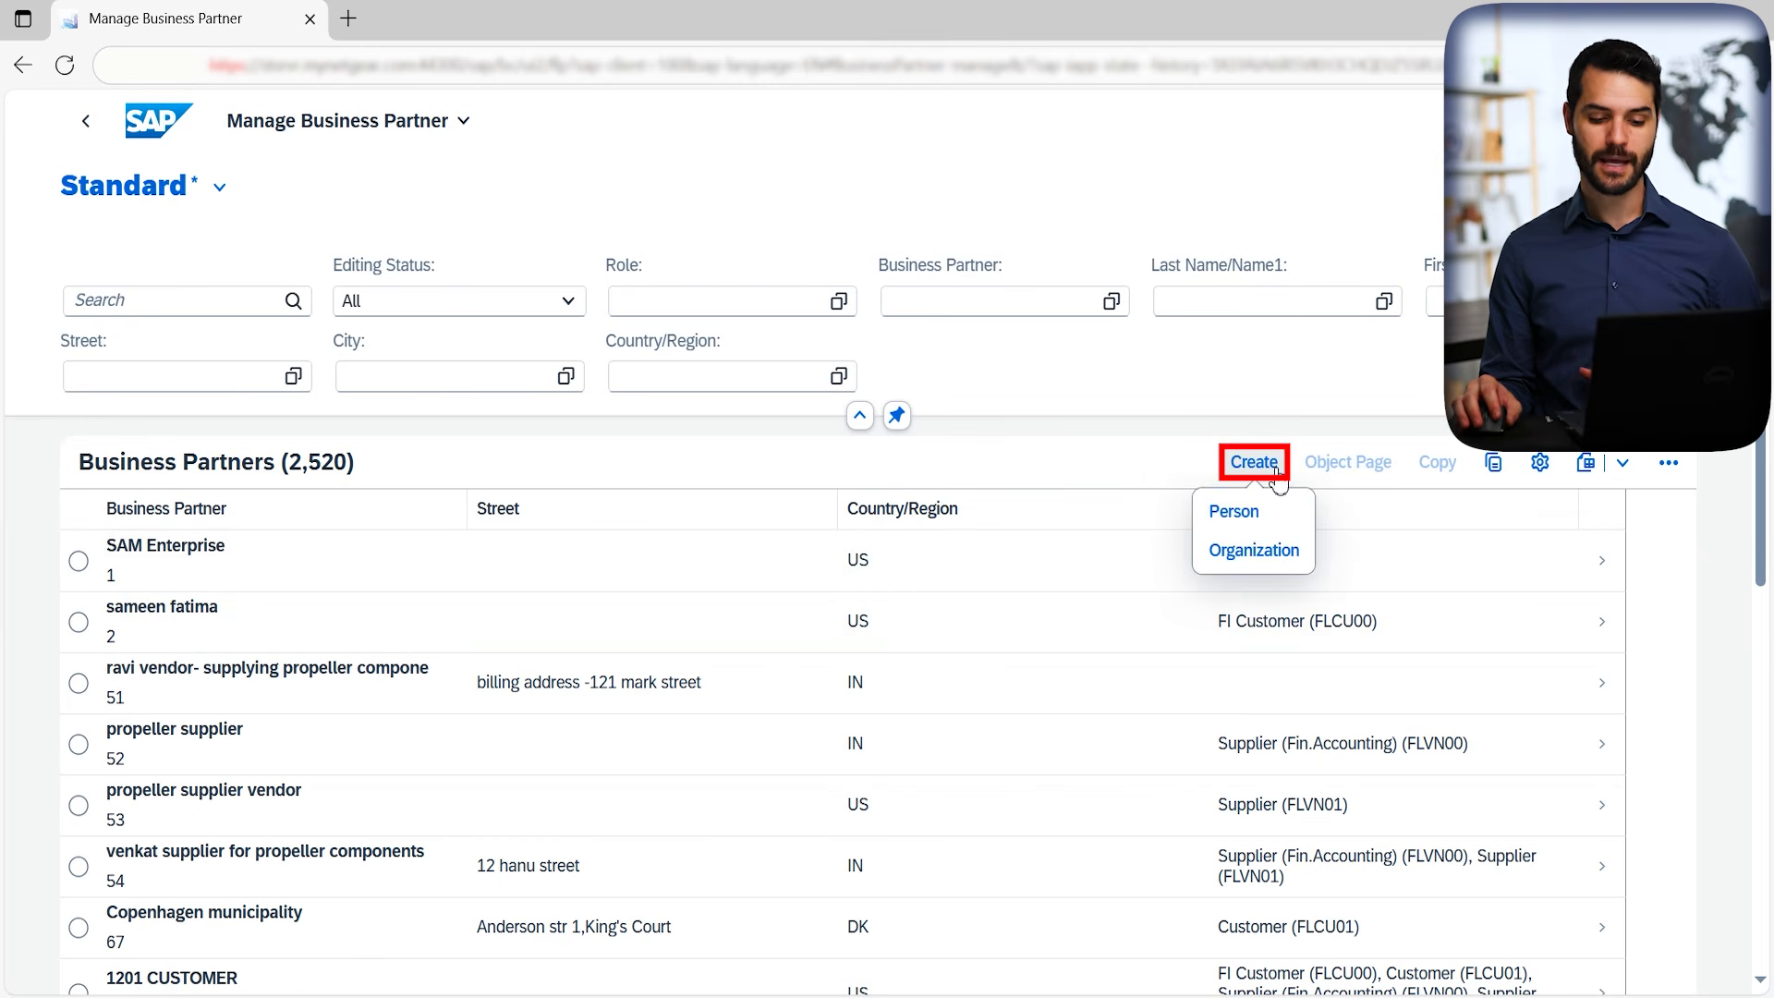
left_click(1262, 553)
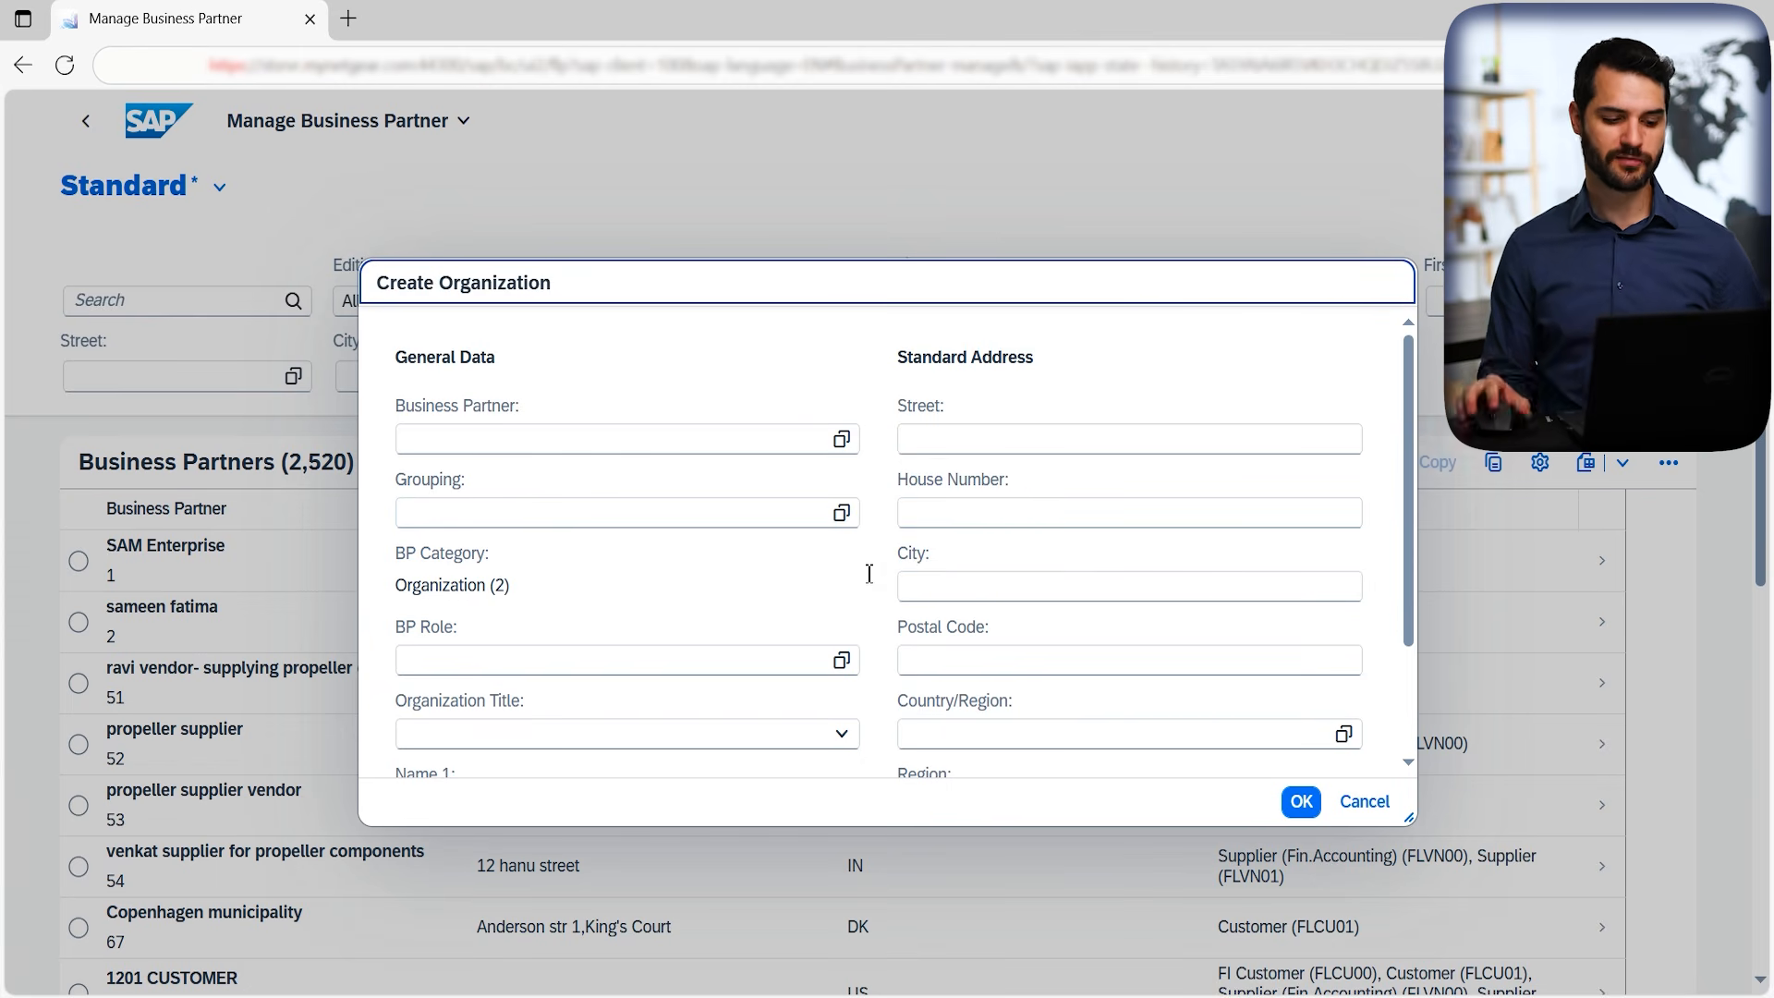
left_click(763, 521)
type("BP")
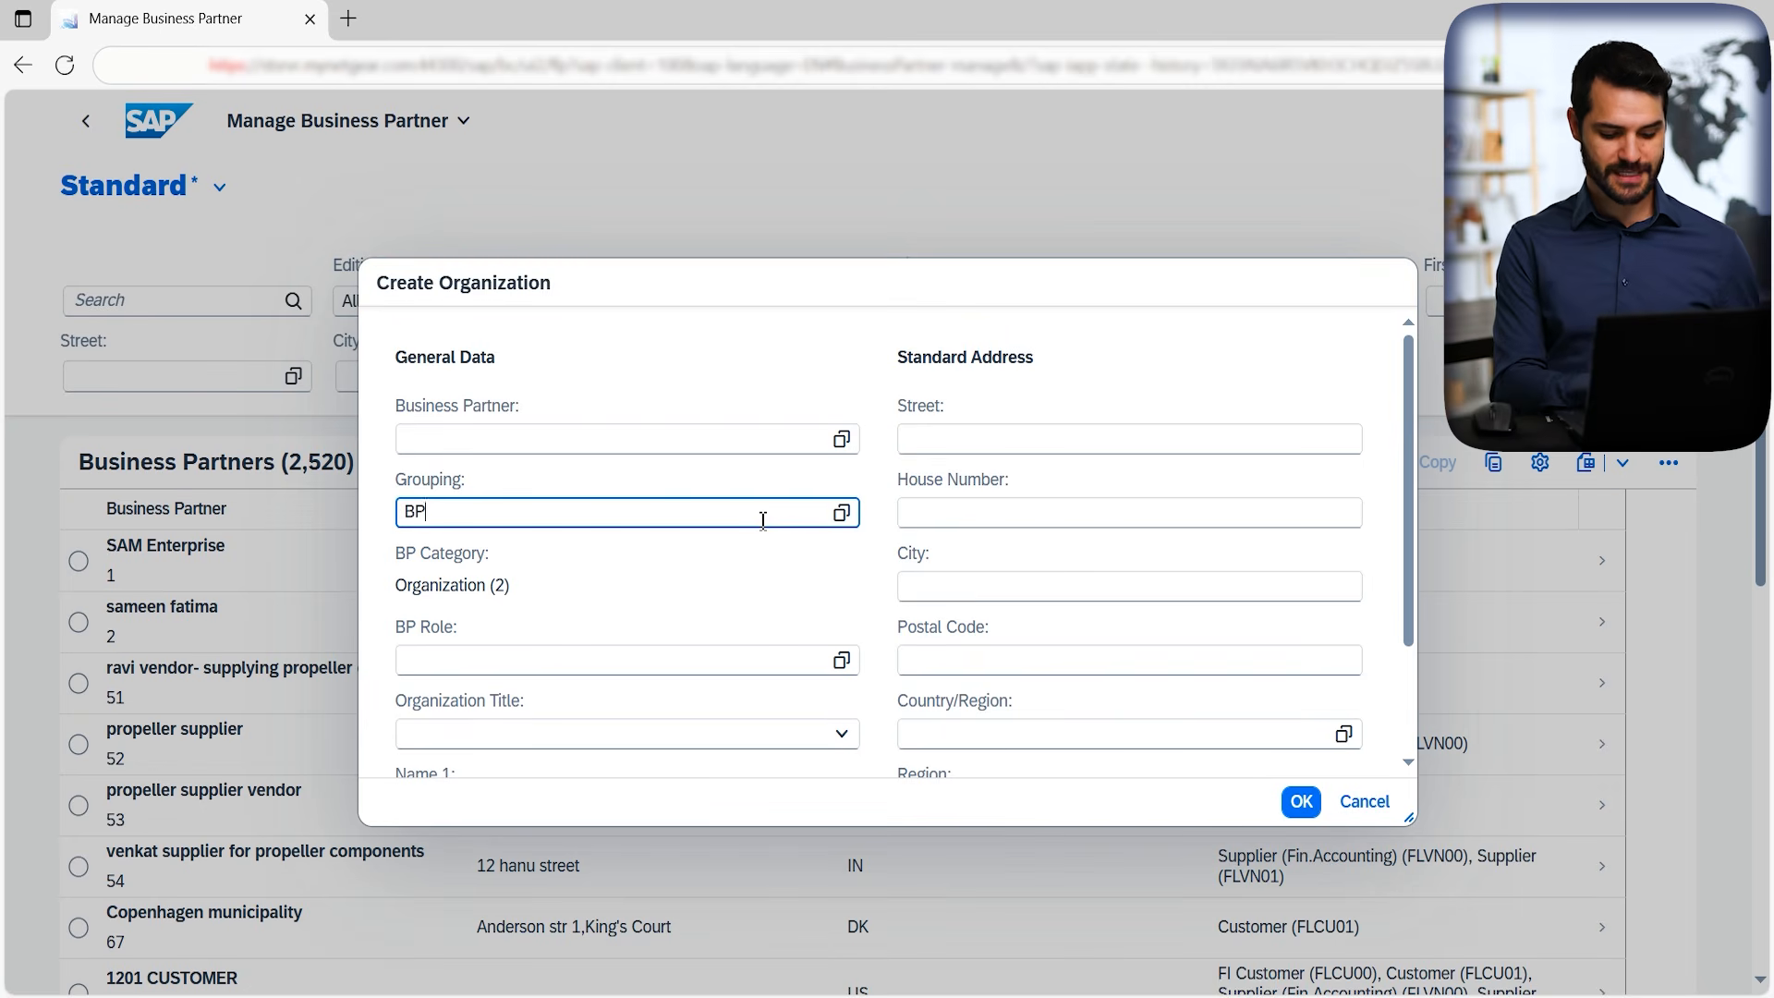
type("02")
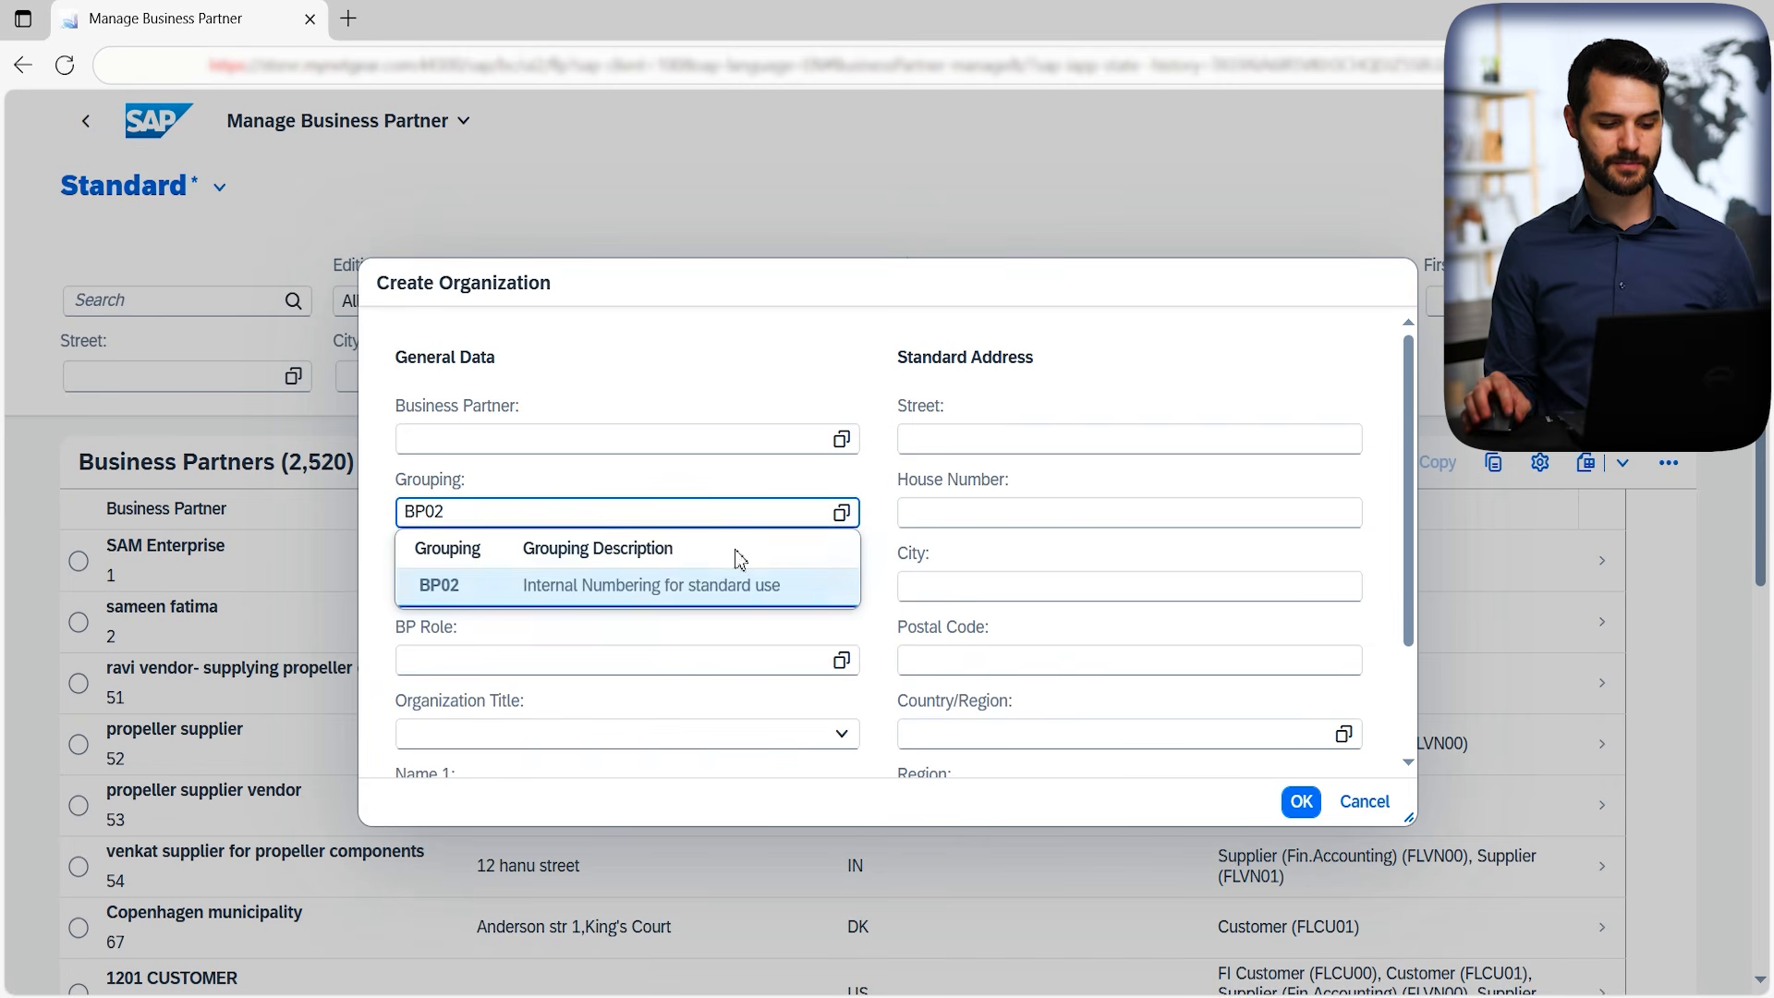
left_click(673, 582)
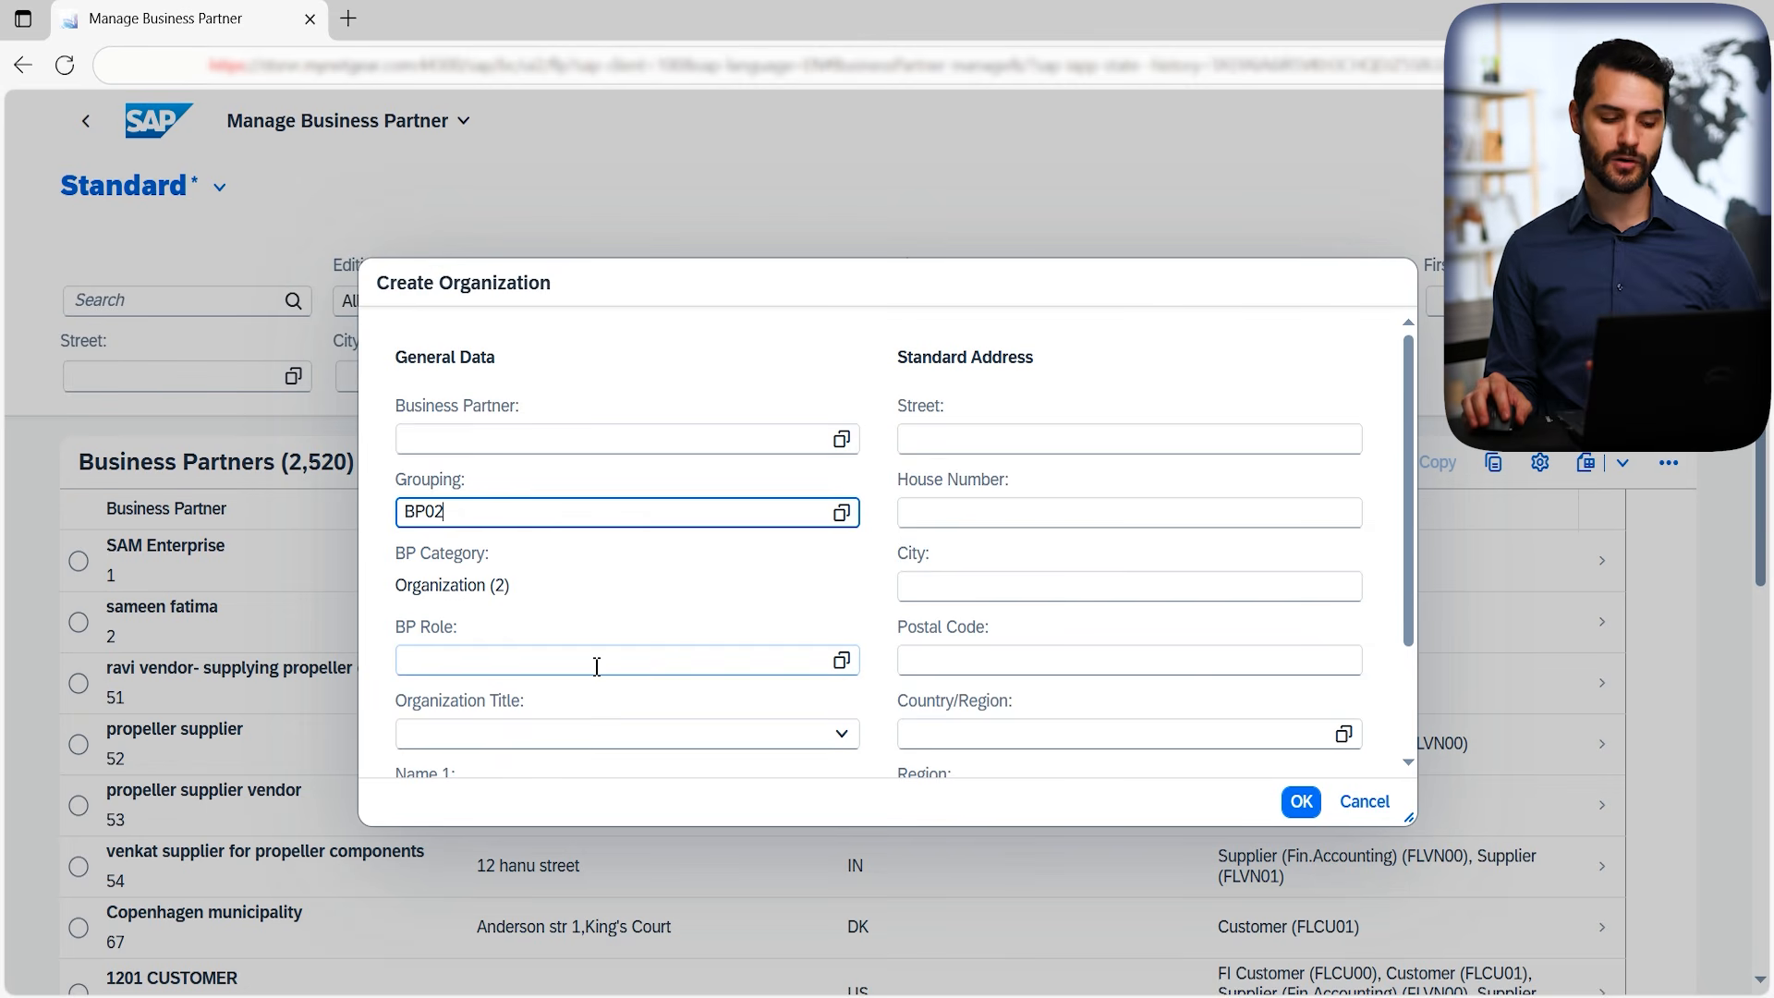
Set the organization title of the new organization to Company (0003).
left_click(707, 585)
scroll(720, 582, "down", 2)
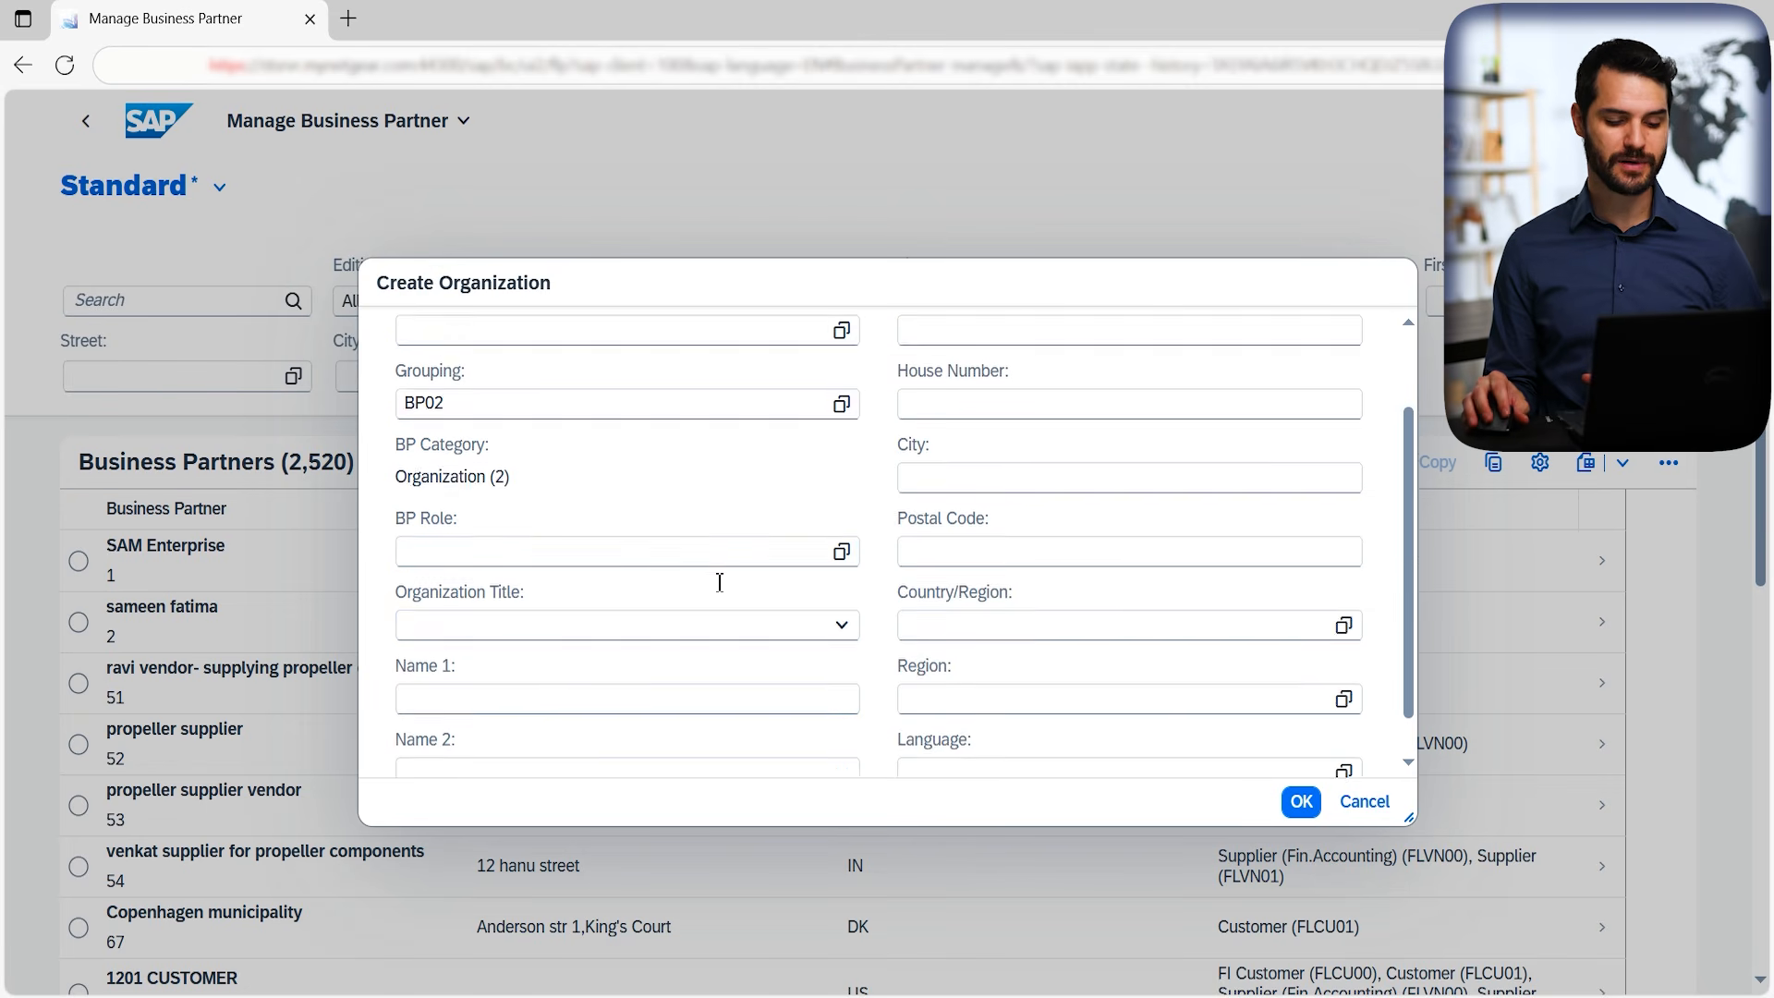
left_click(845, 589)
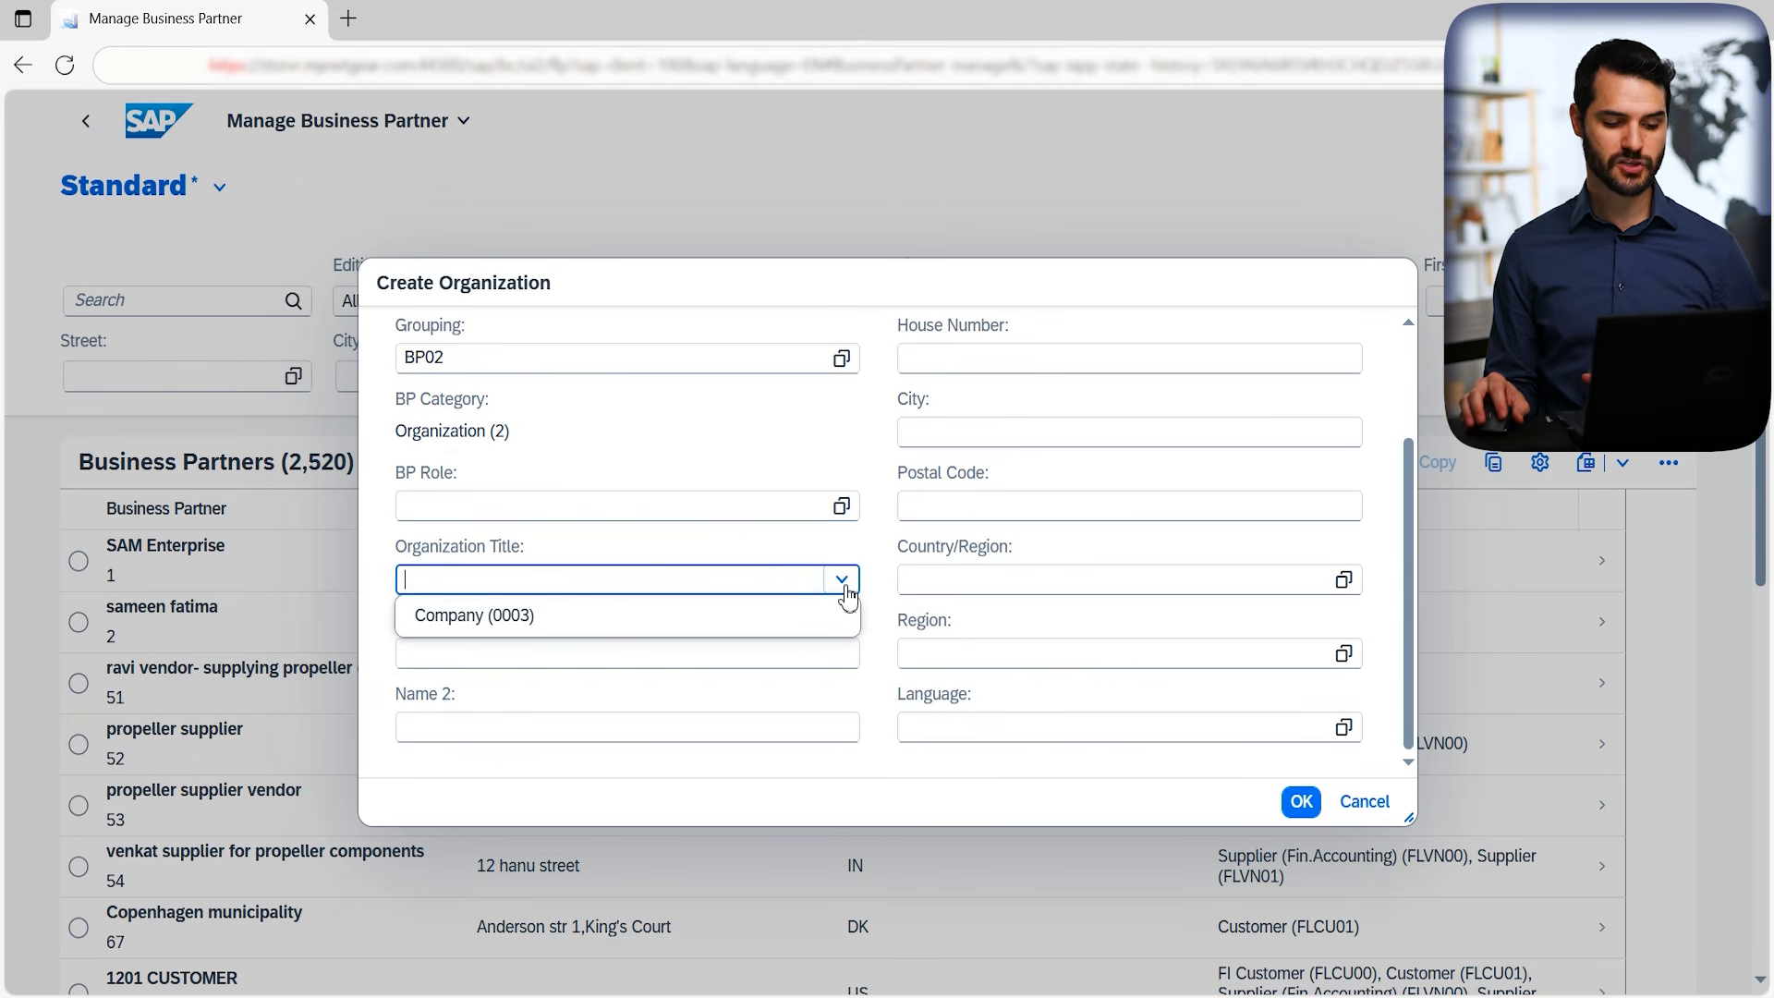
left_click(540, 623)
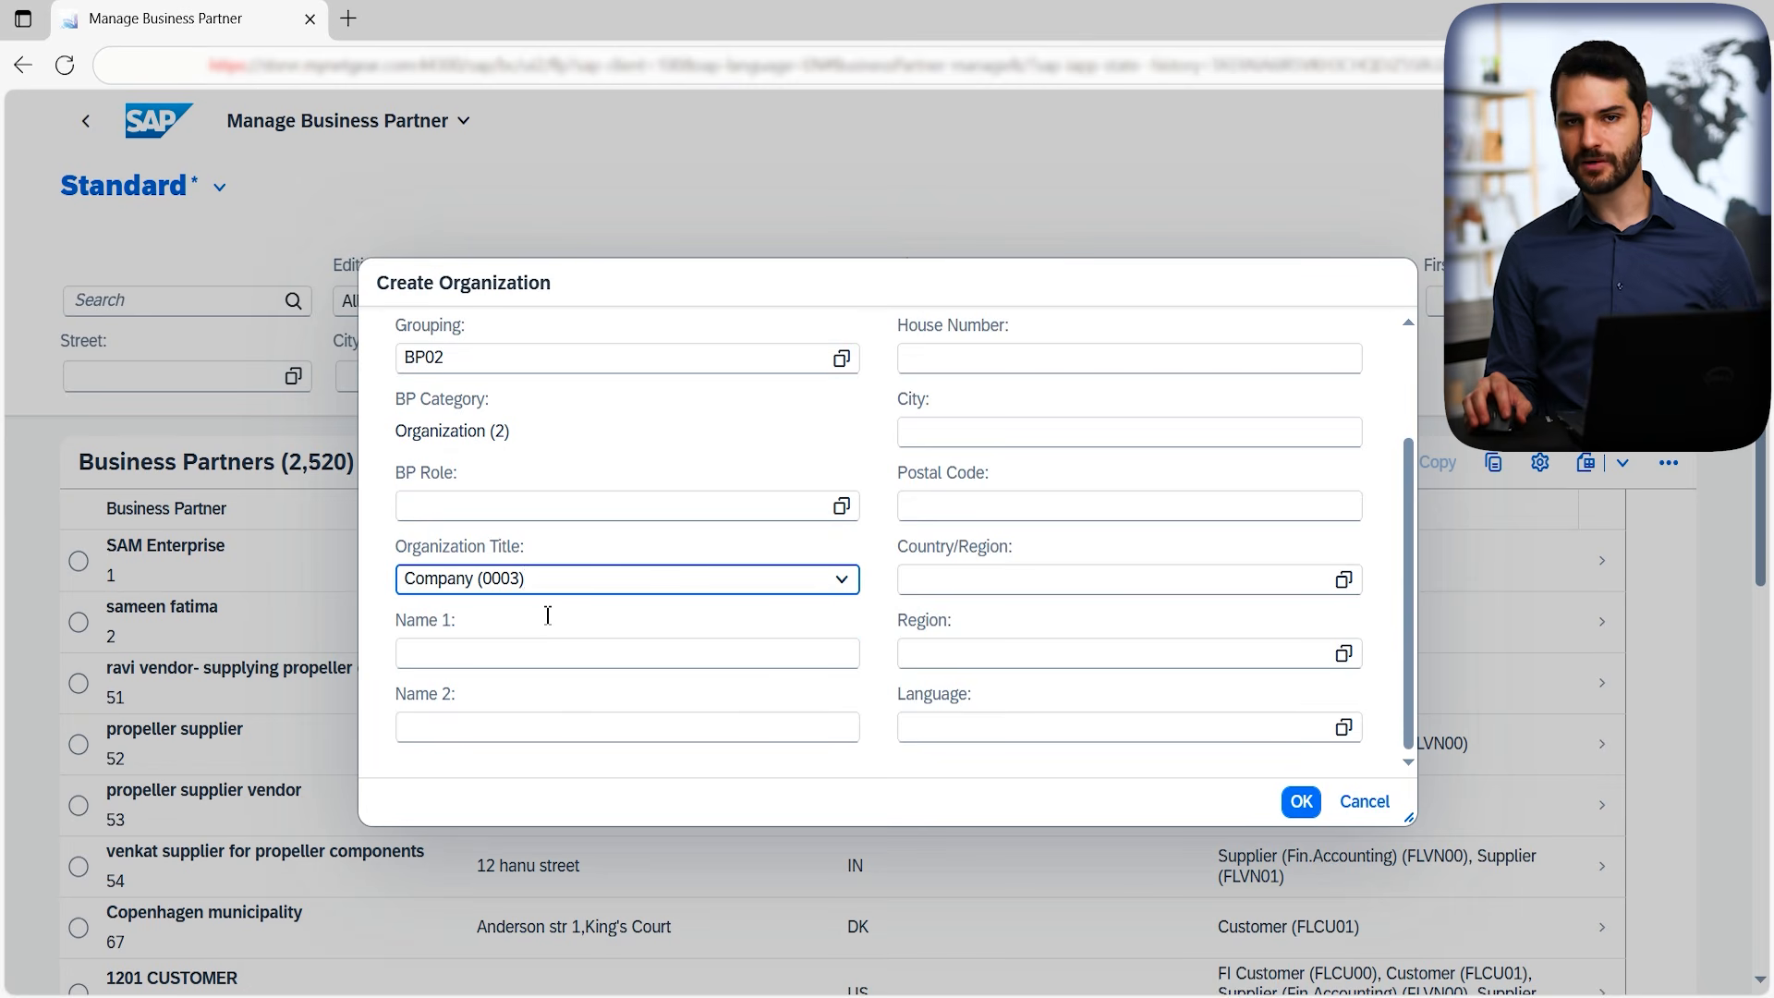
Enter XYZ Company as Name 1 and confirm the new organization's initial data.
left_click(566, 654)
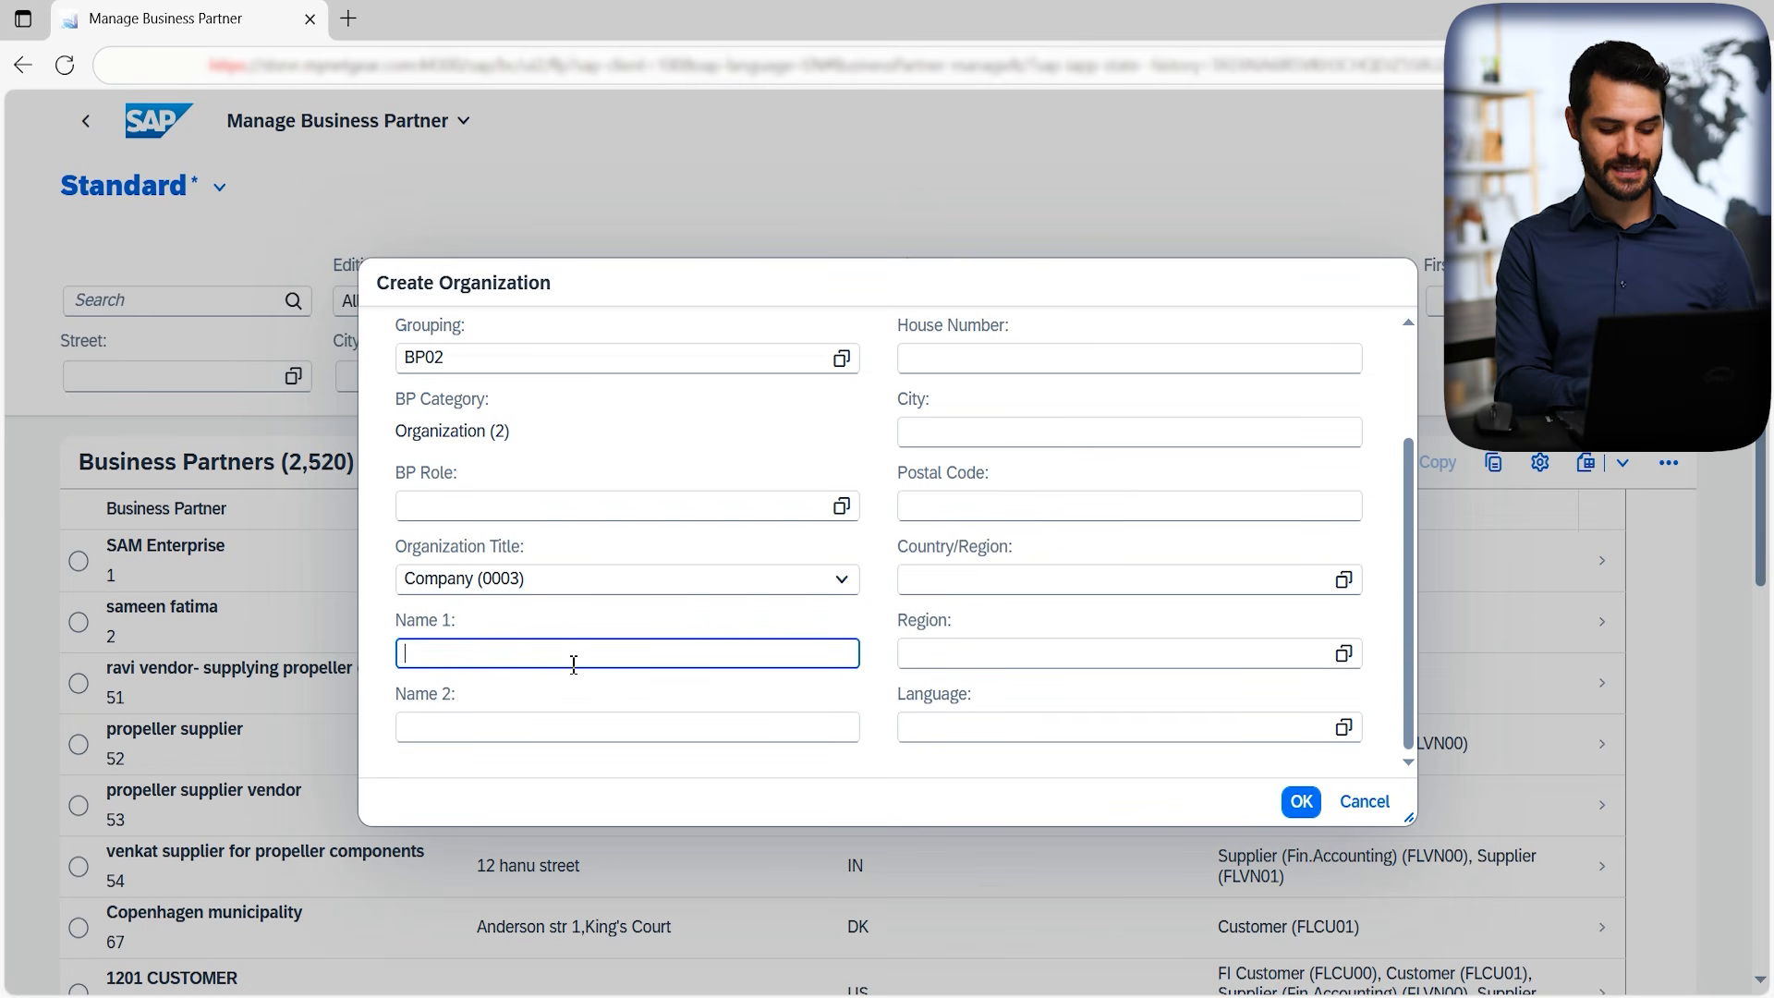
type("XYZ ")
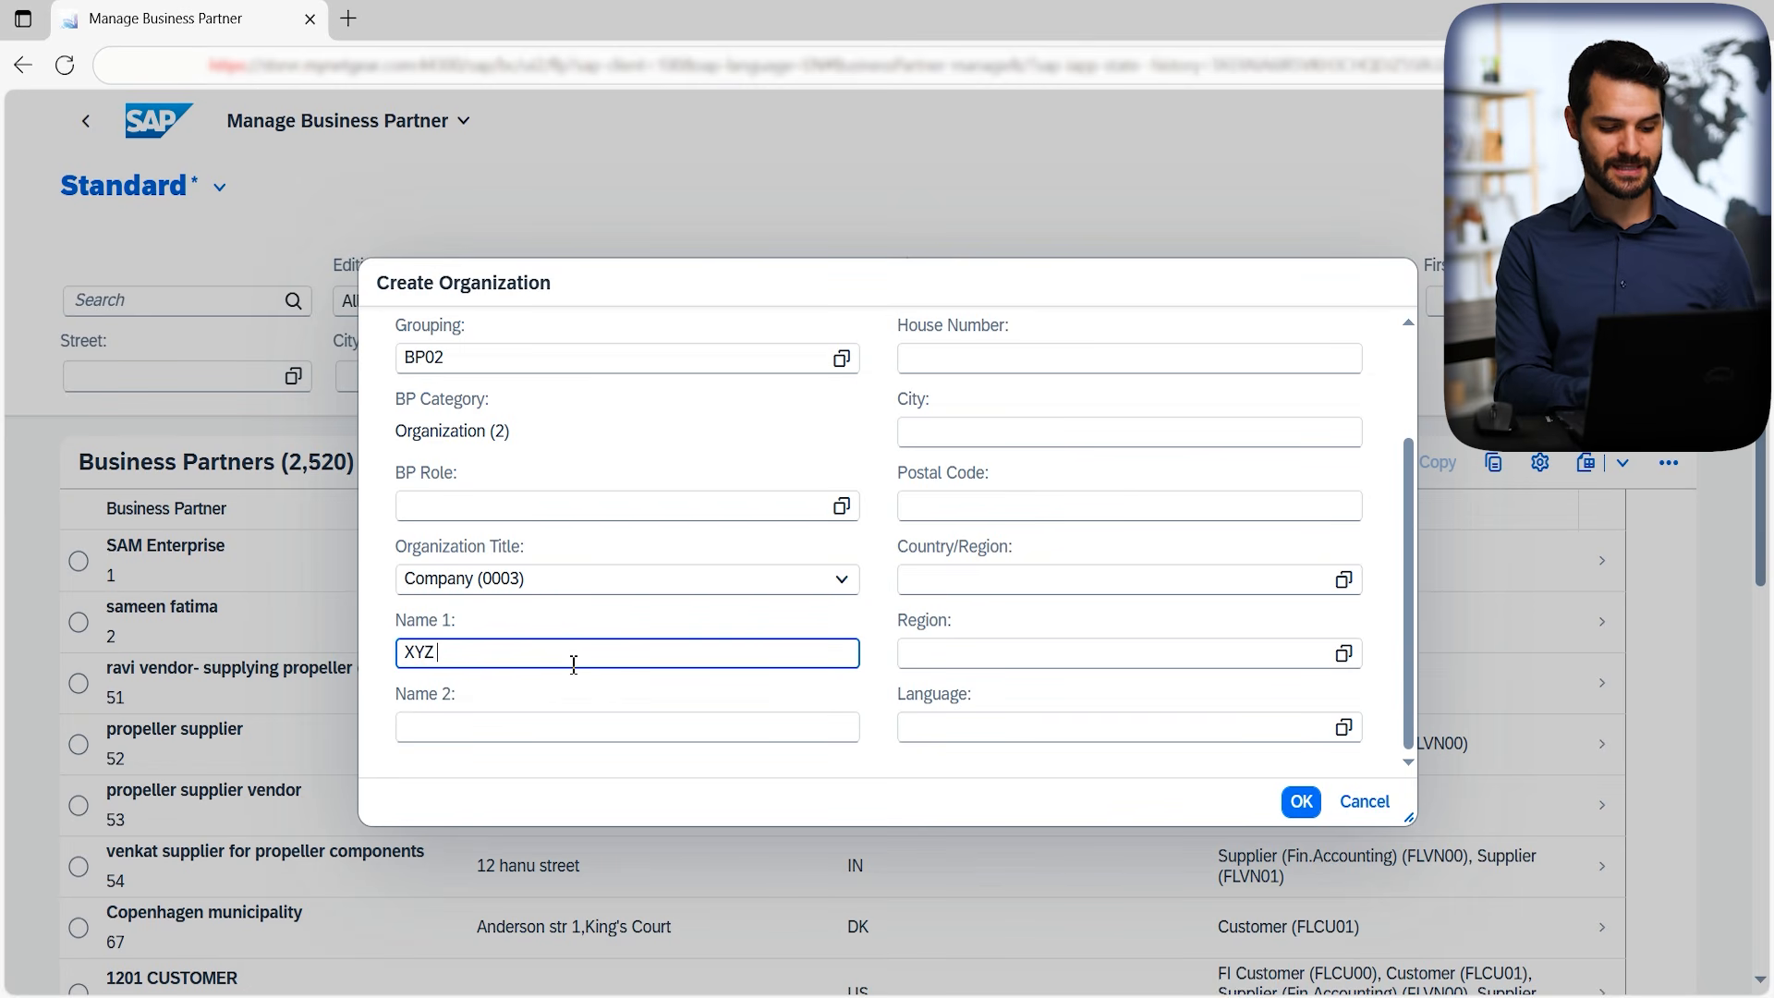
type("Company")
left_click(670, 622)
scroll(1044, 582, "up", 2)
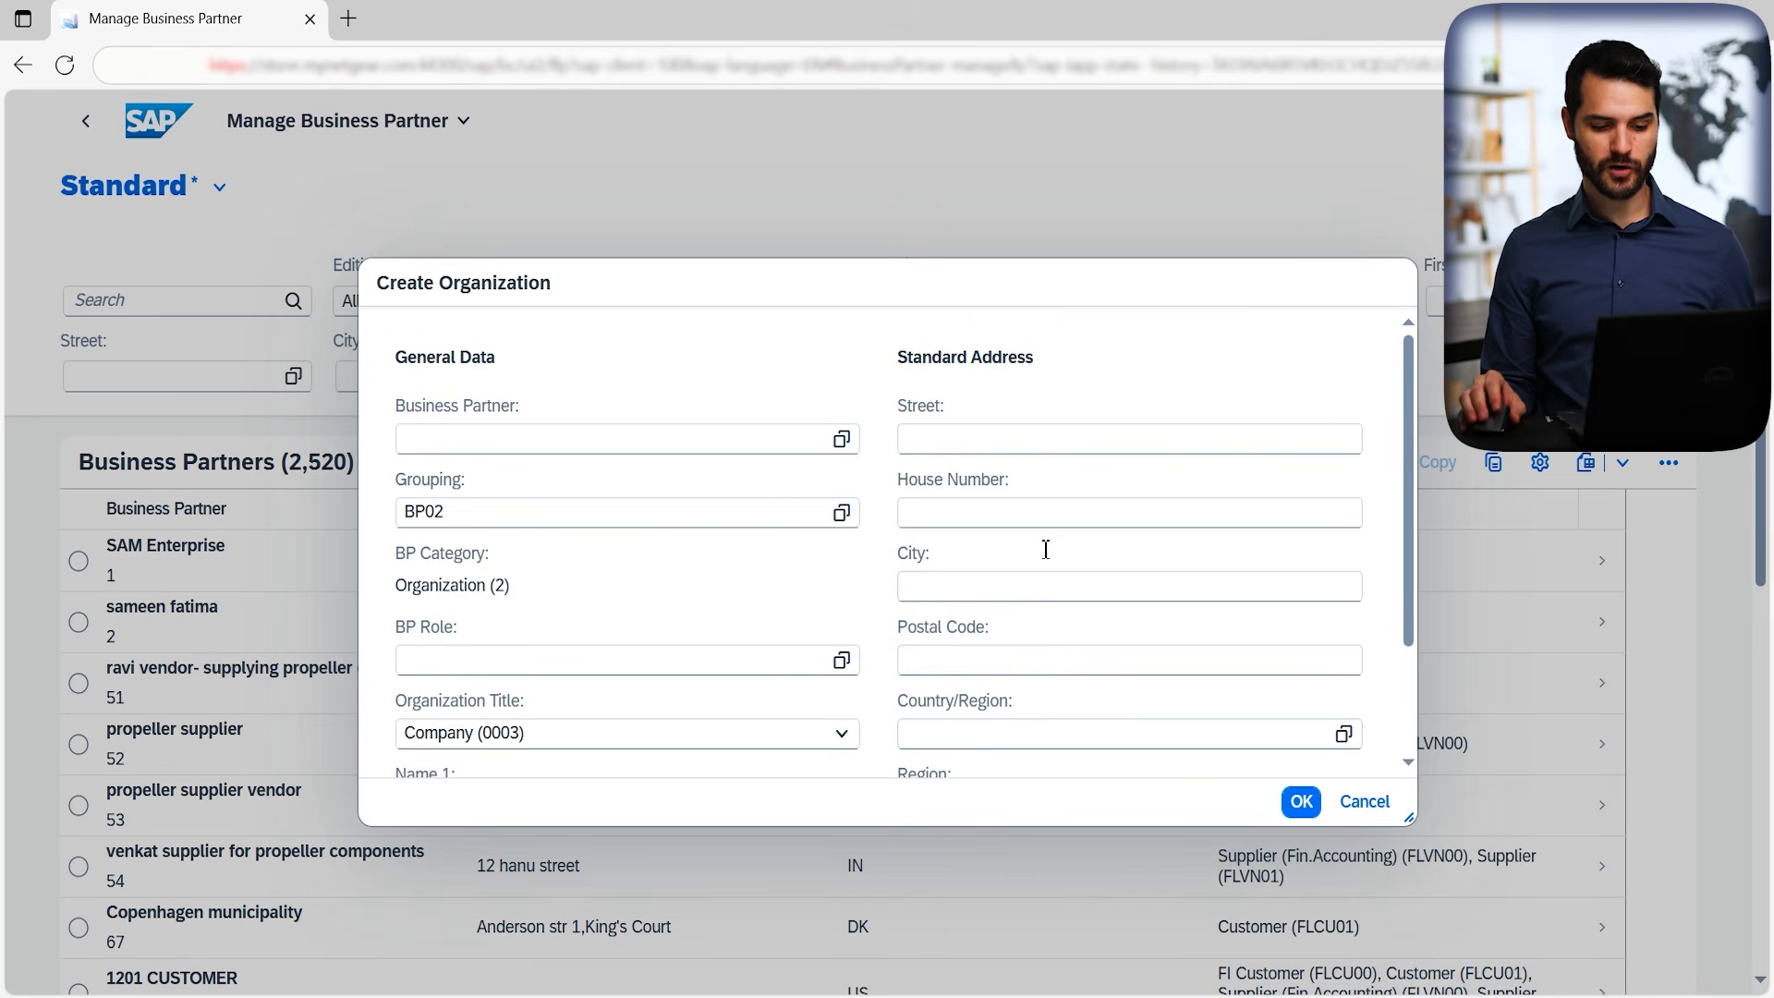
scroll(1059, 614, "down", 2)
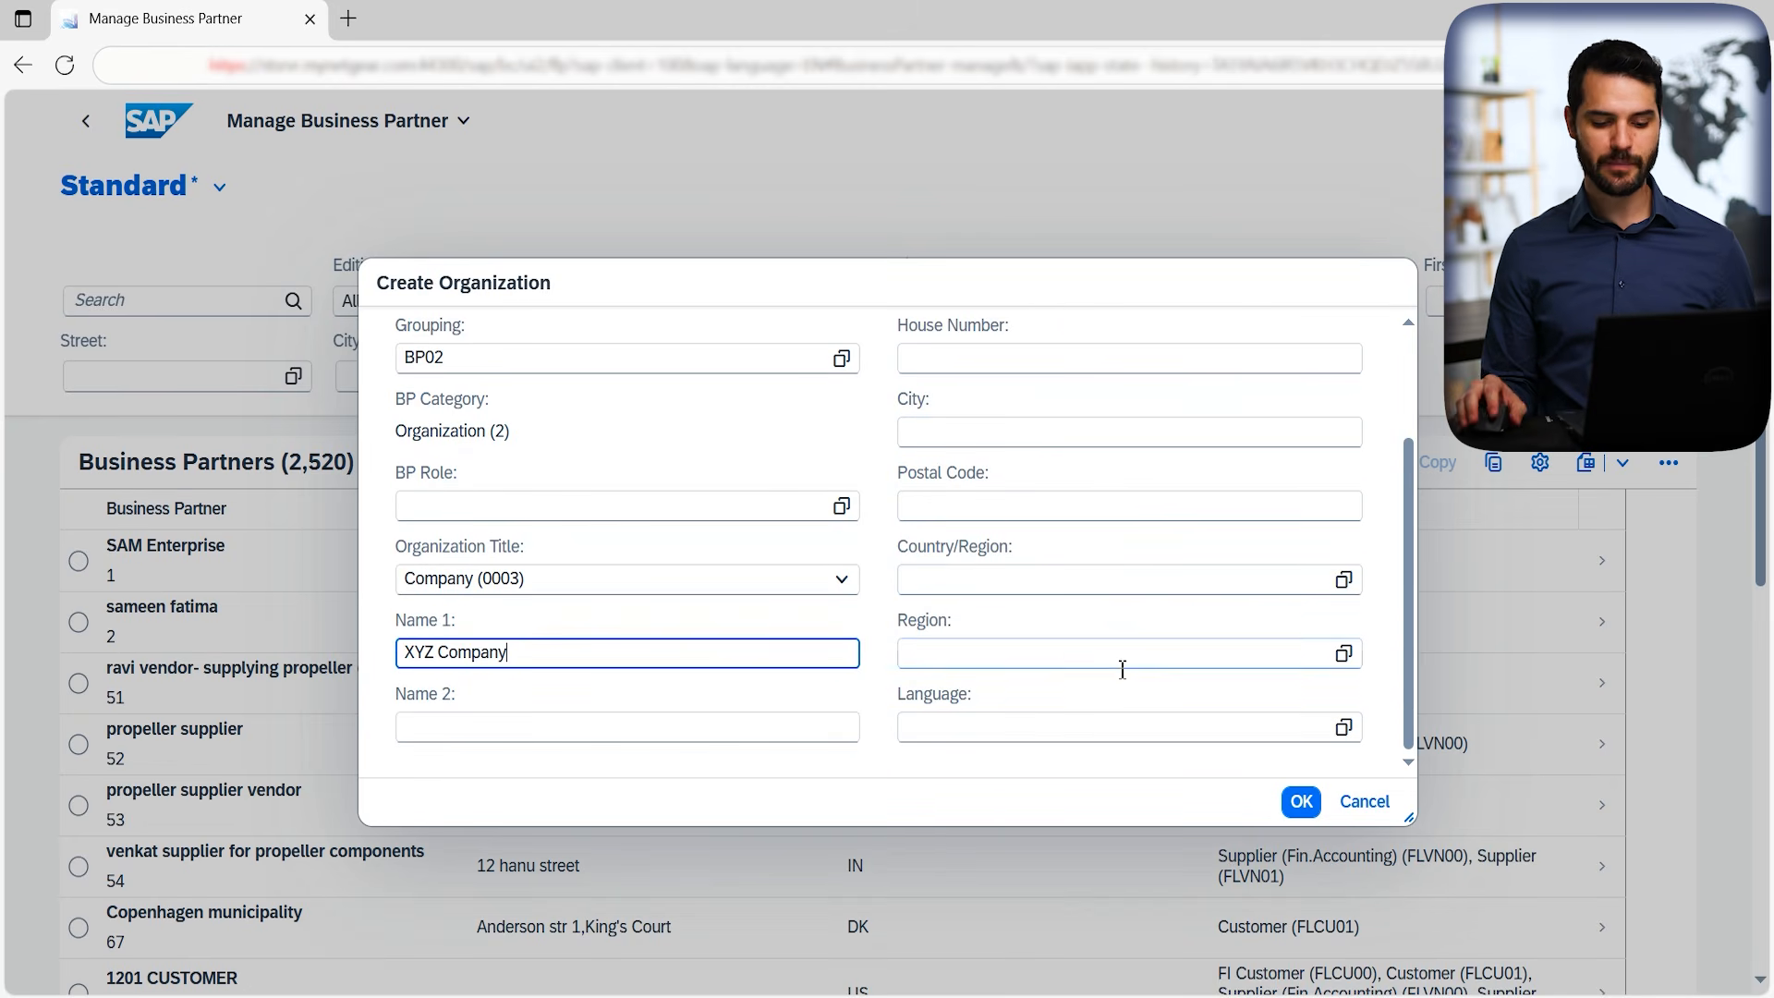
left_click(1302, 803)
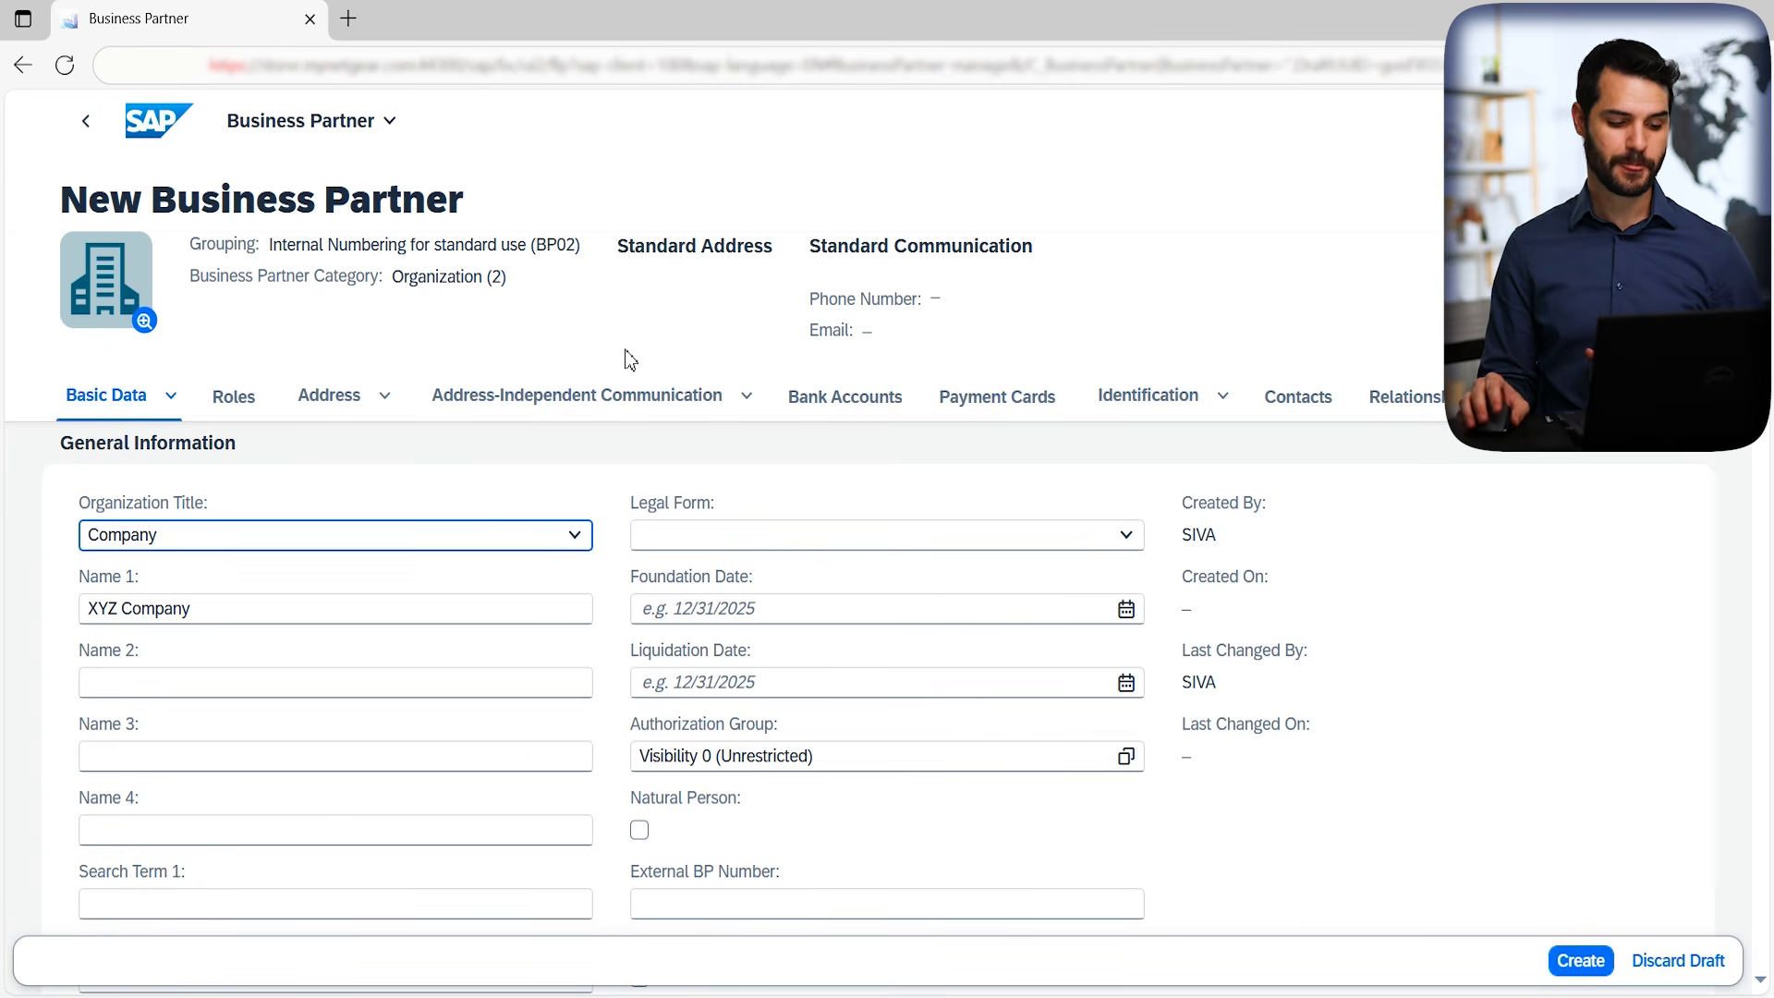
Review the general information, industries, notes, roles and bank accounts sections of the new business partner draft.
scroll(485, 517, "down", 7)
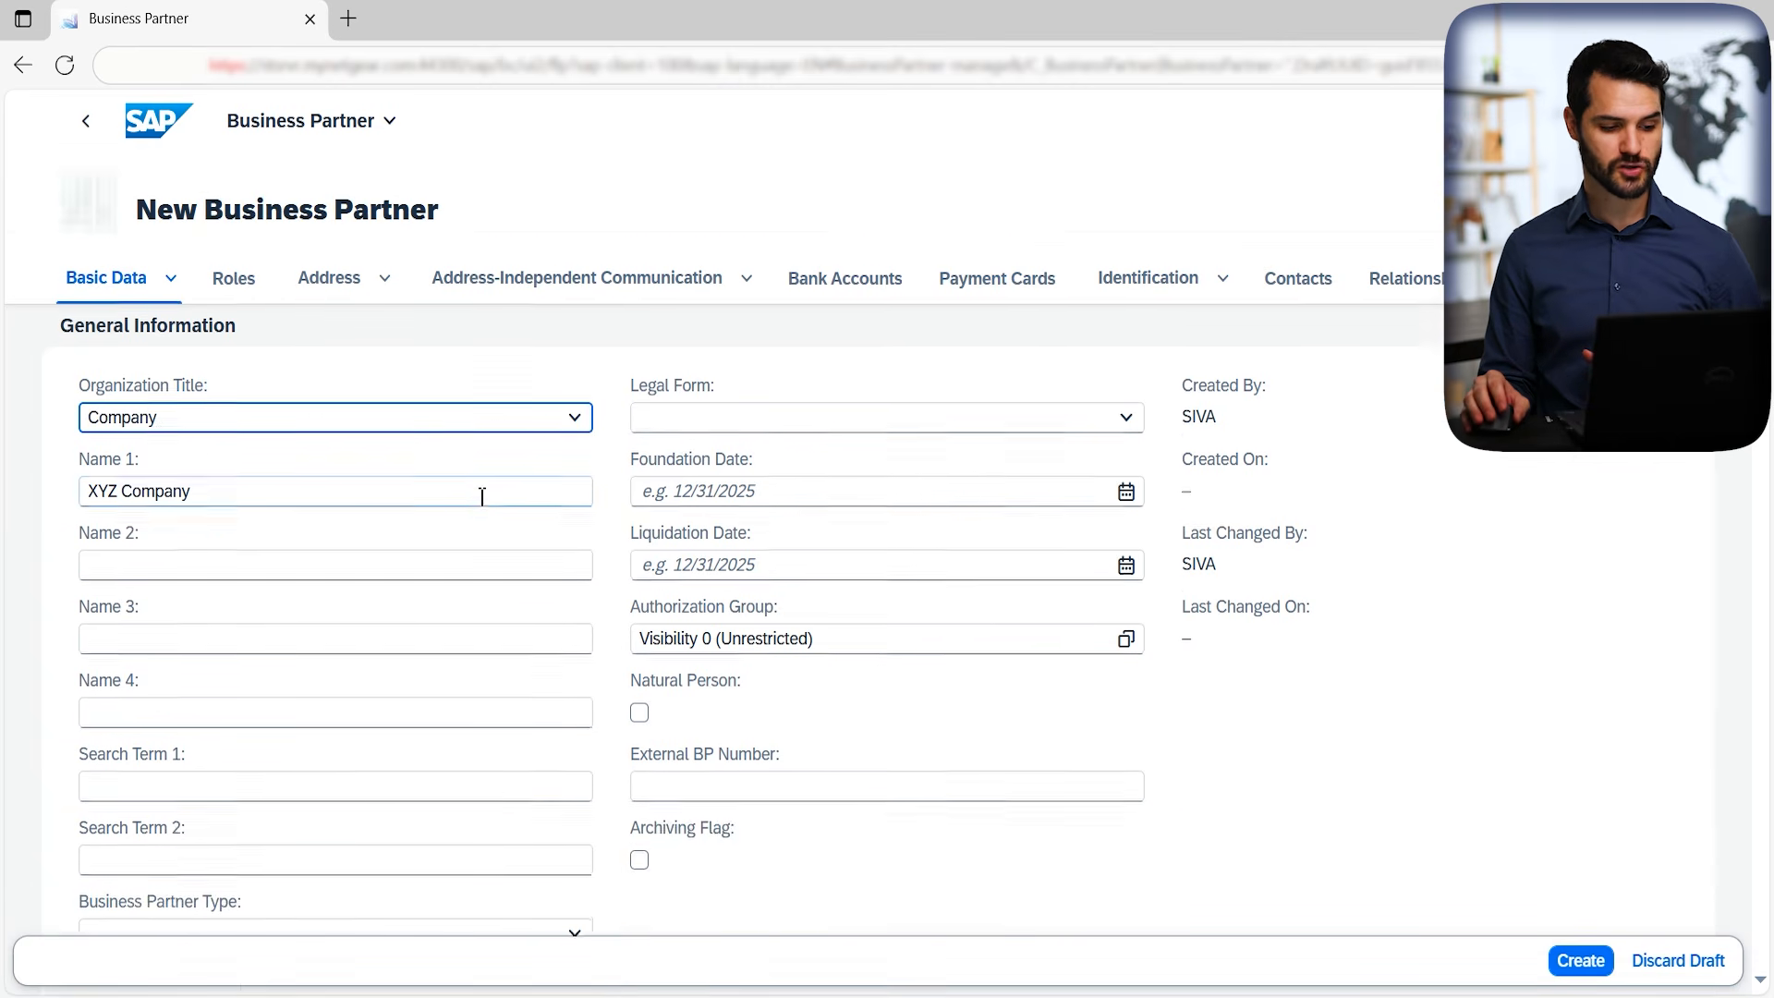
scroll(483, 562, "down", 1)
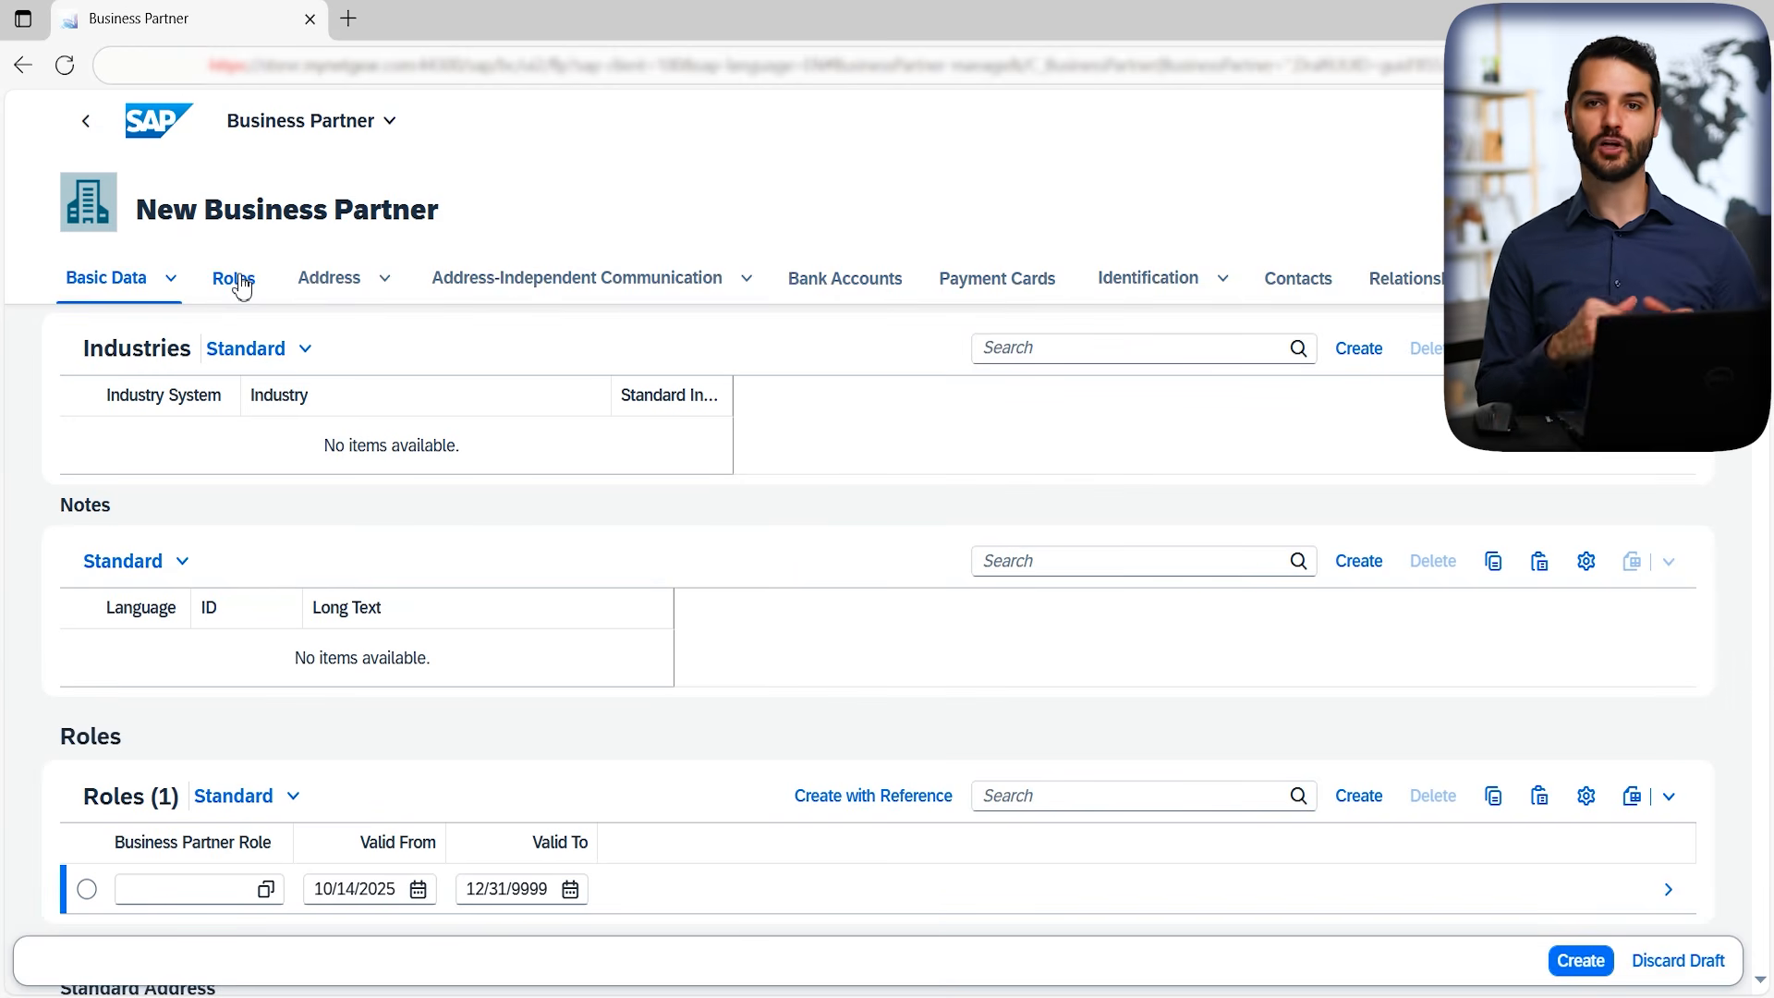
left_click(842, 288)
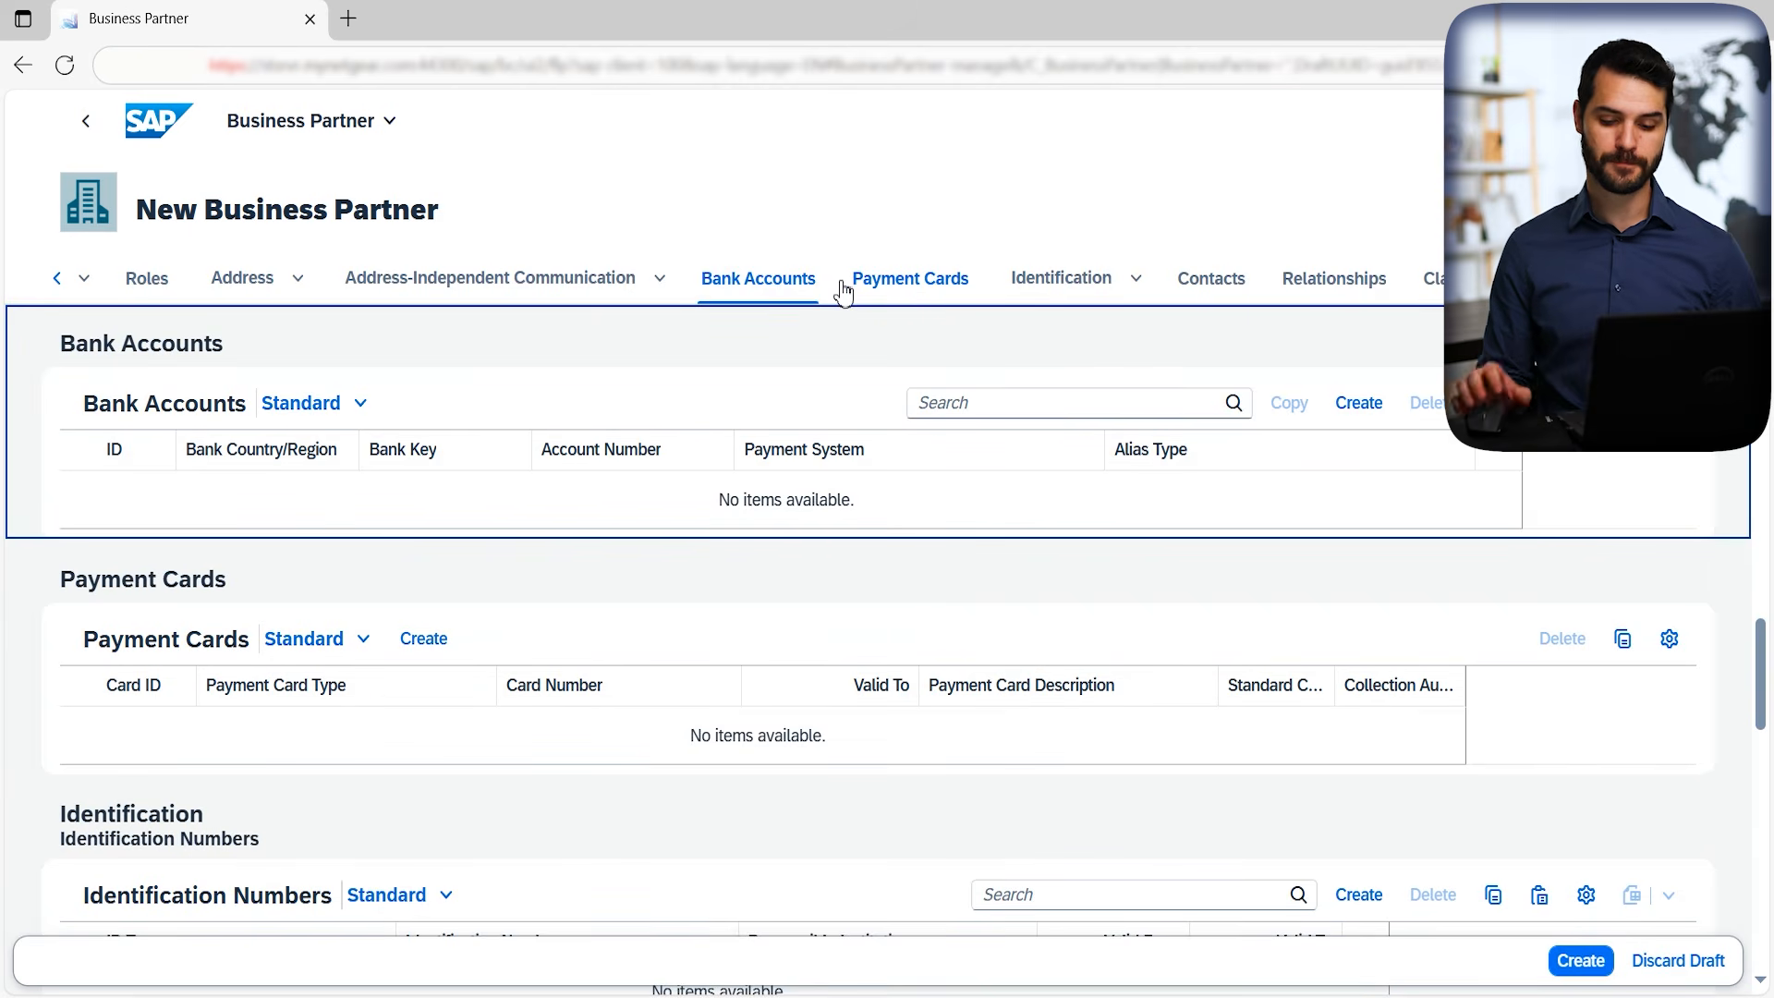
Assign the Customer role FLCU01 to the business partner in the first row of the Roles table.
left_click(164, 288)
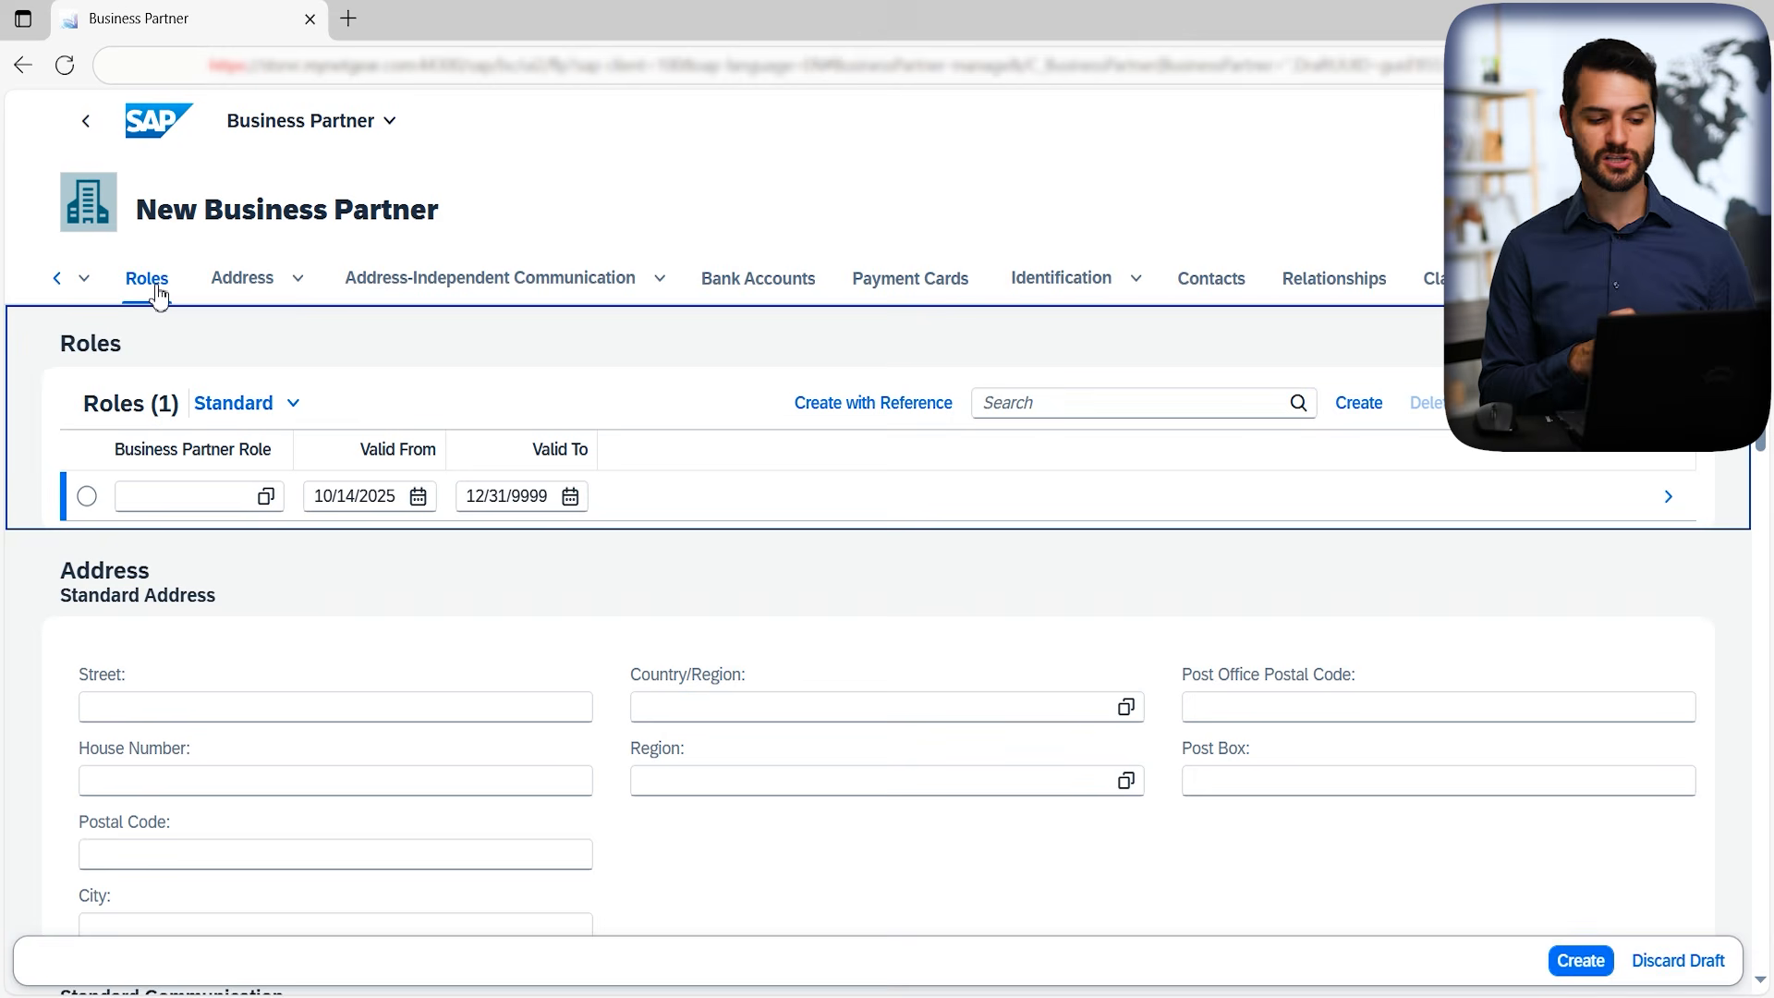
left_click(186, 499)
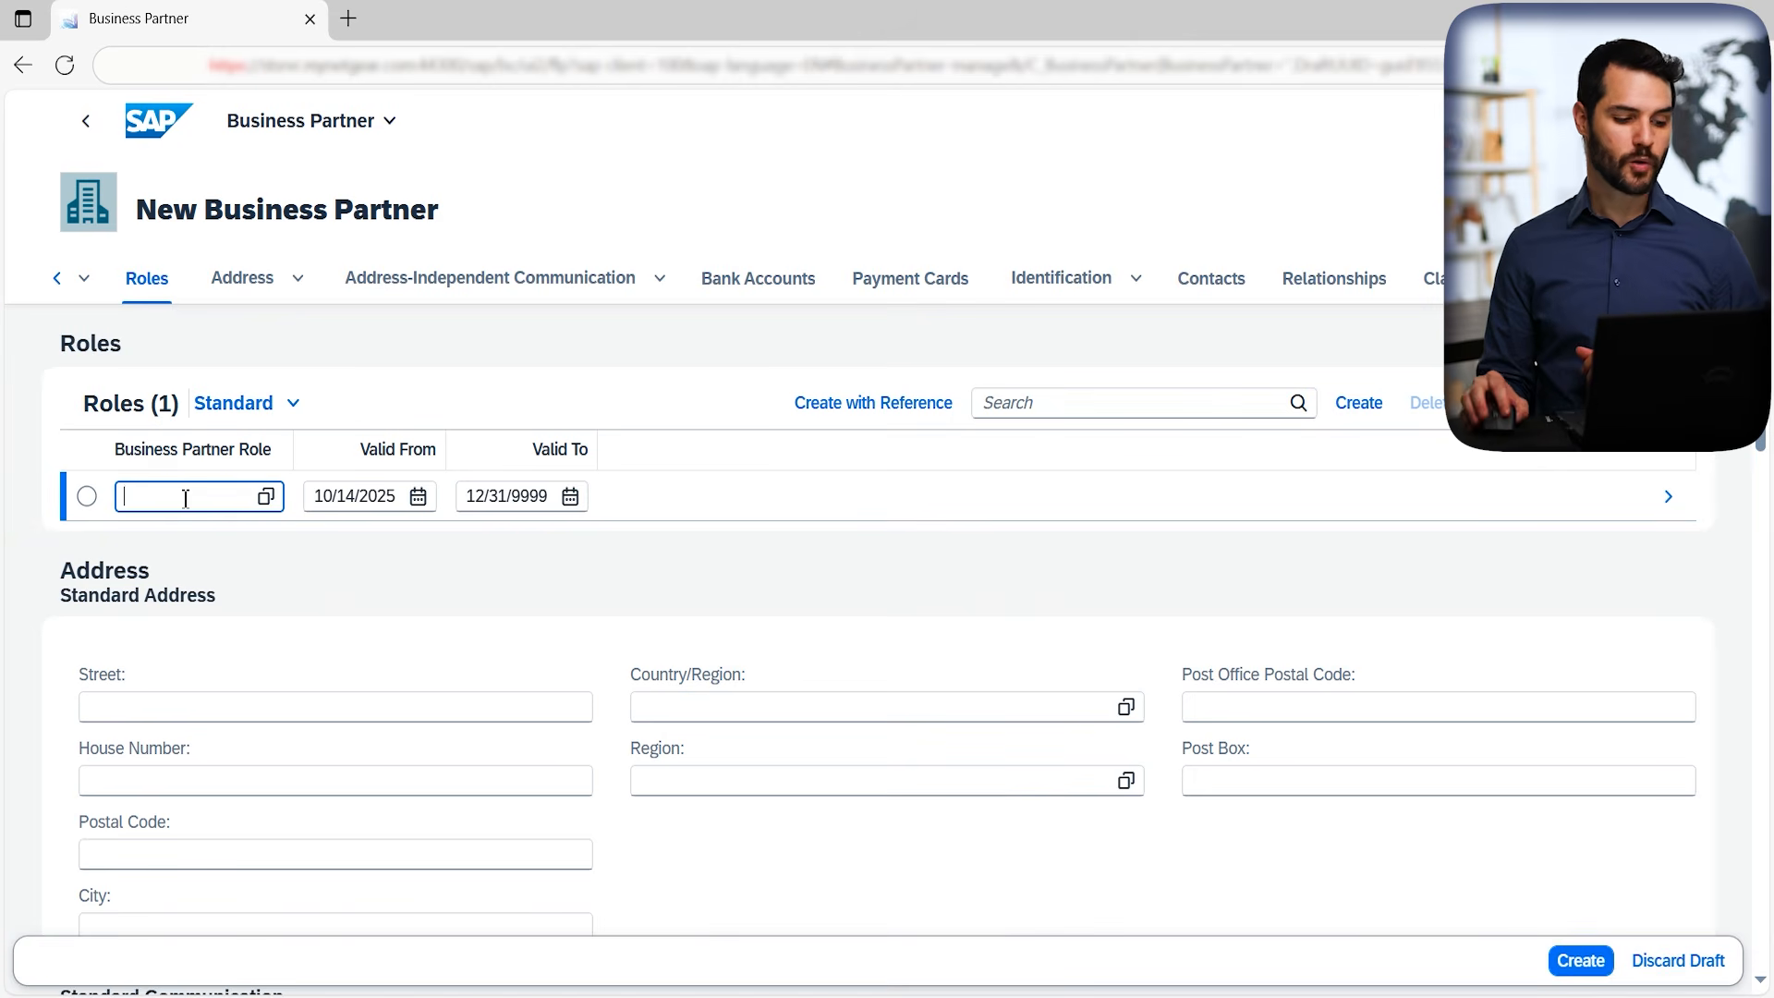
type("customer")
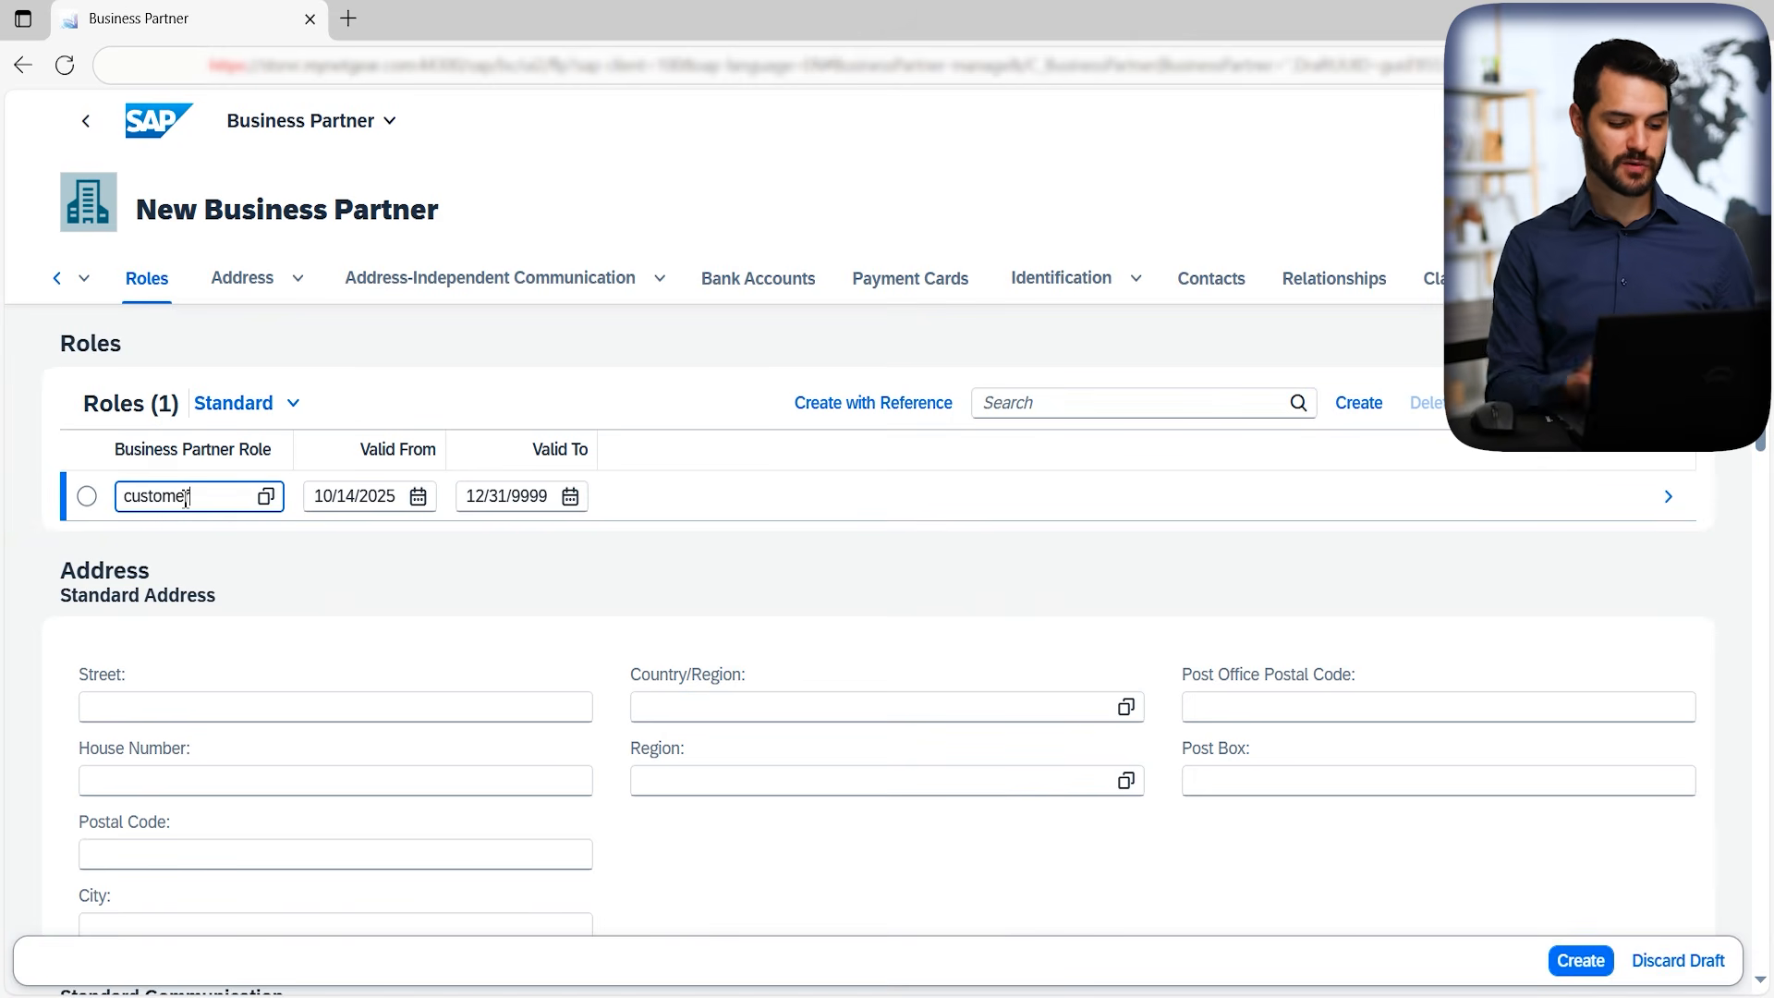
left_click(298, 567)
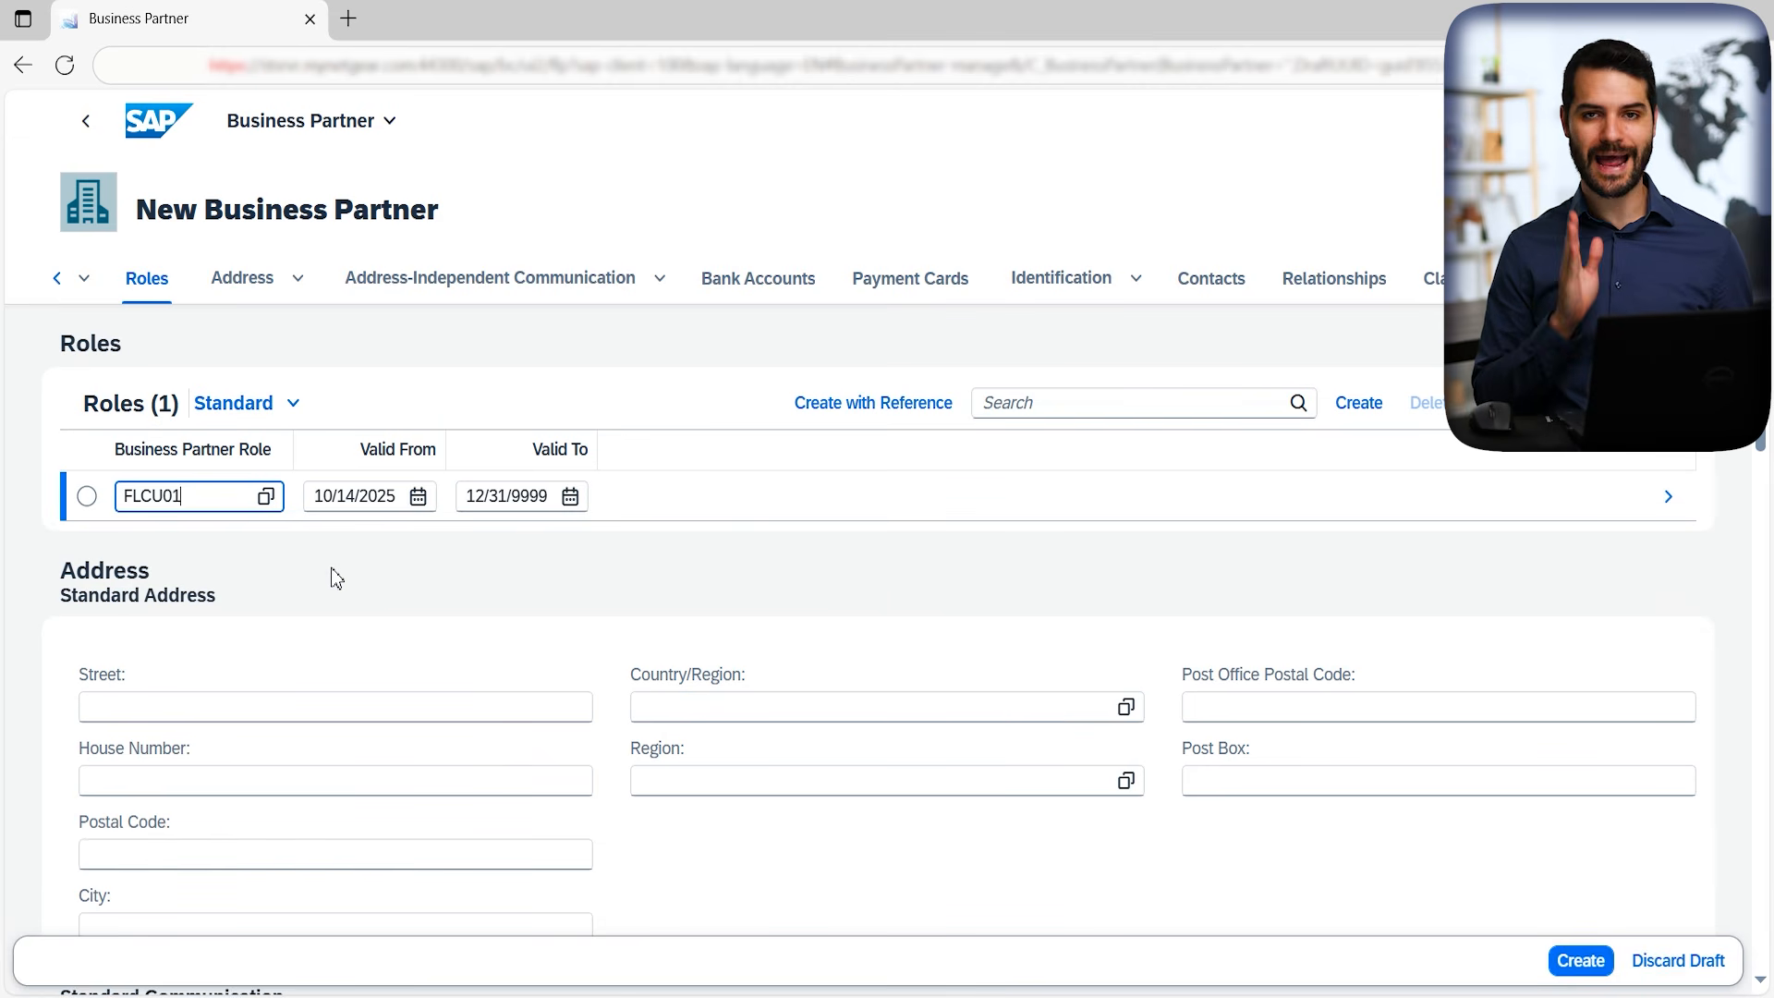
Add a second role row and assign the FI Customer role FLCU00.
left_click(1358, 404)
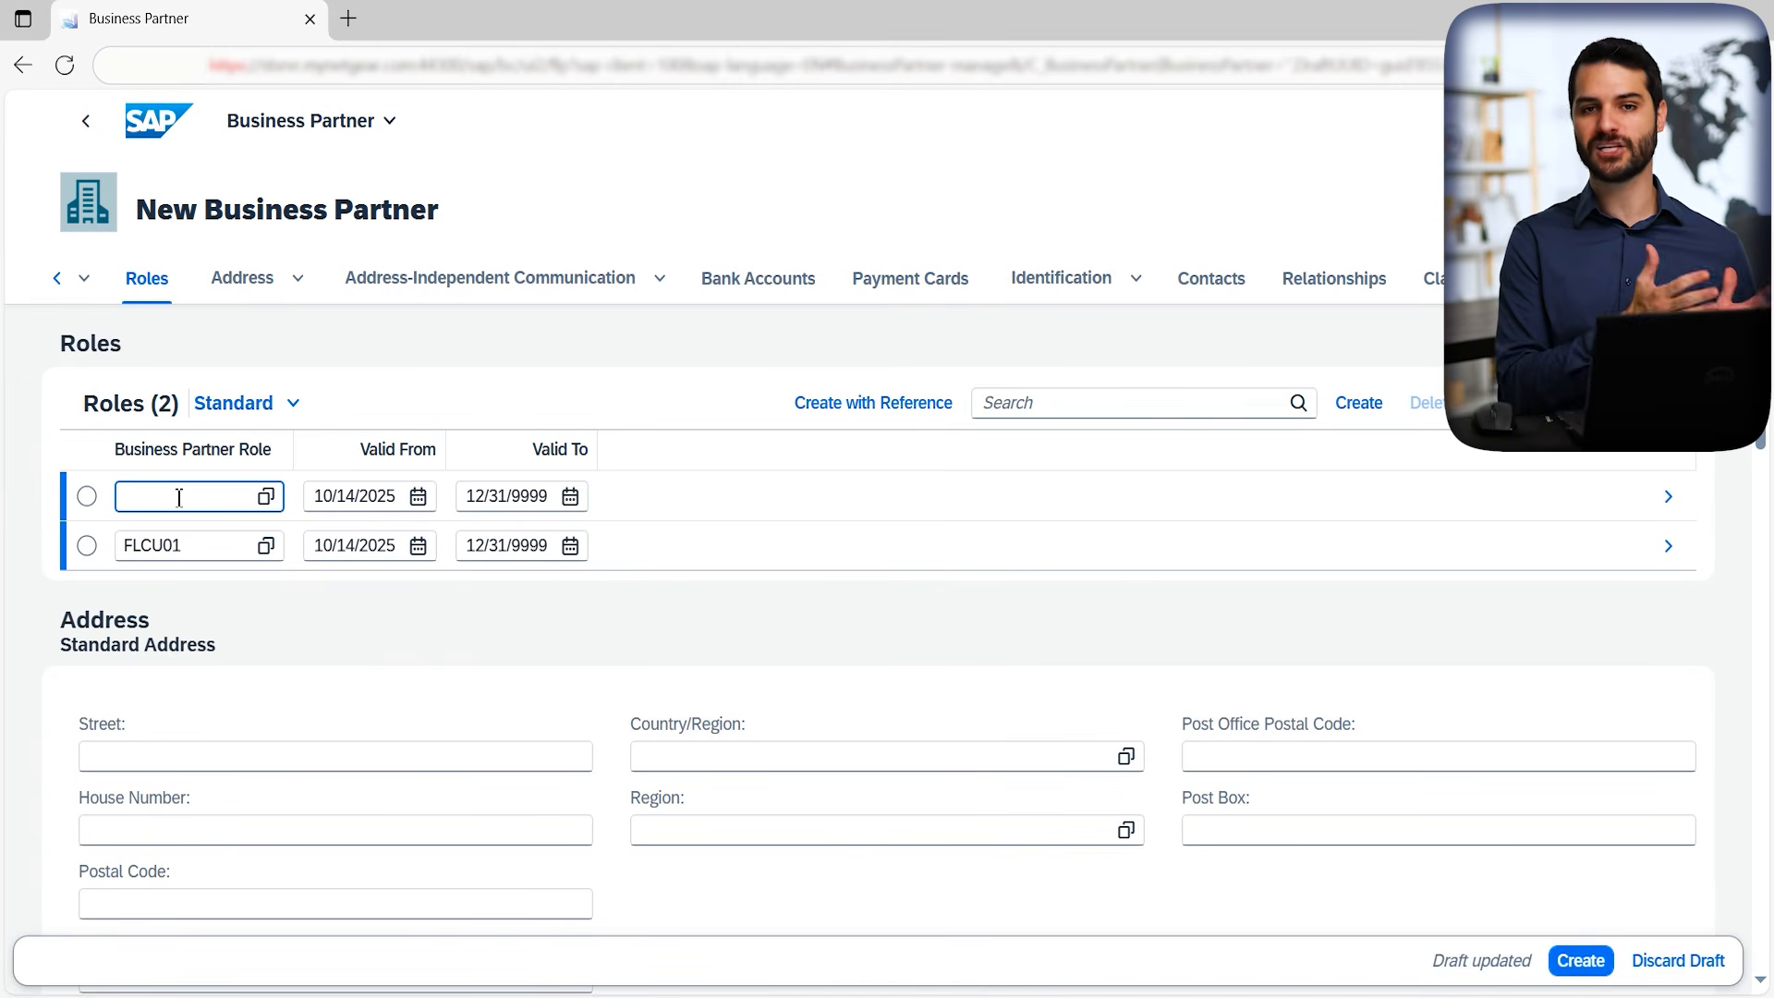
type("fi customer")
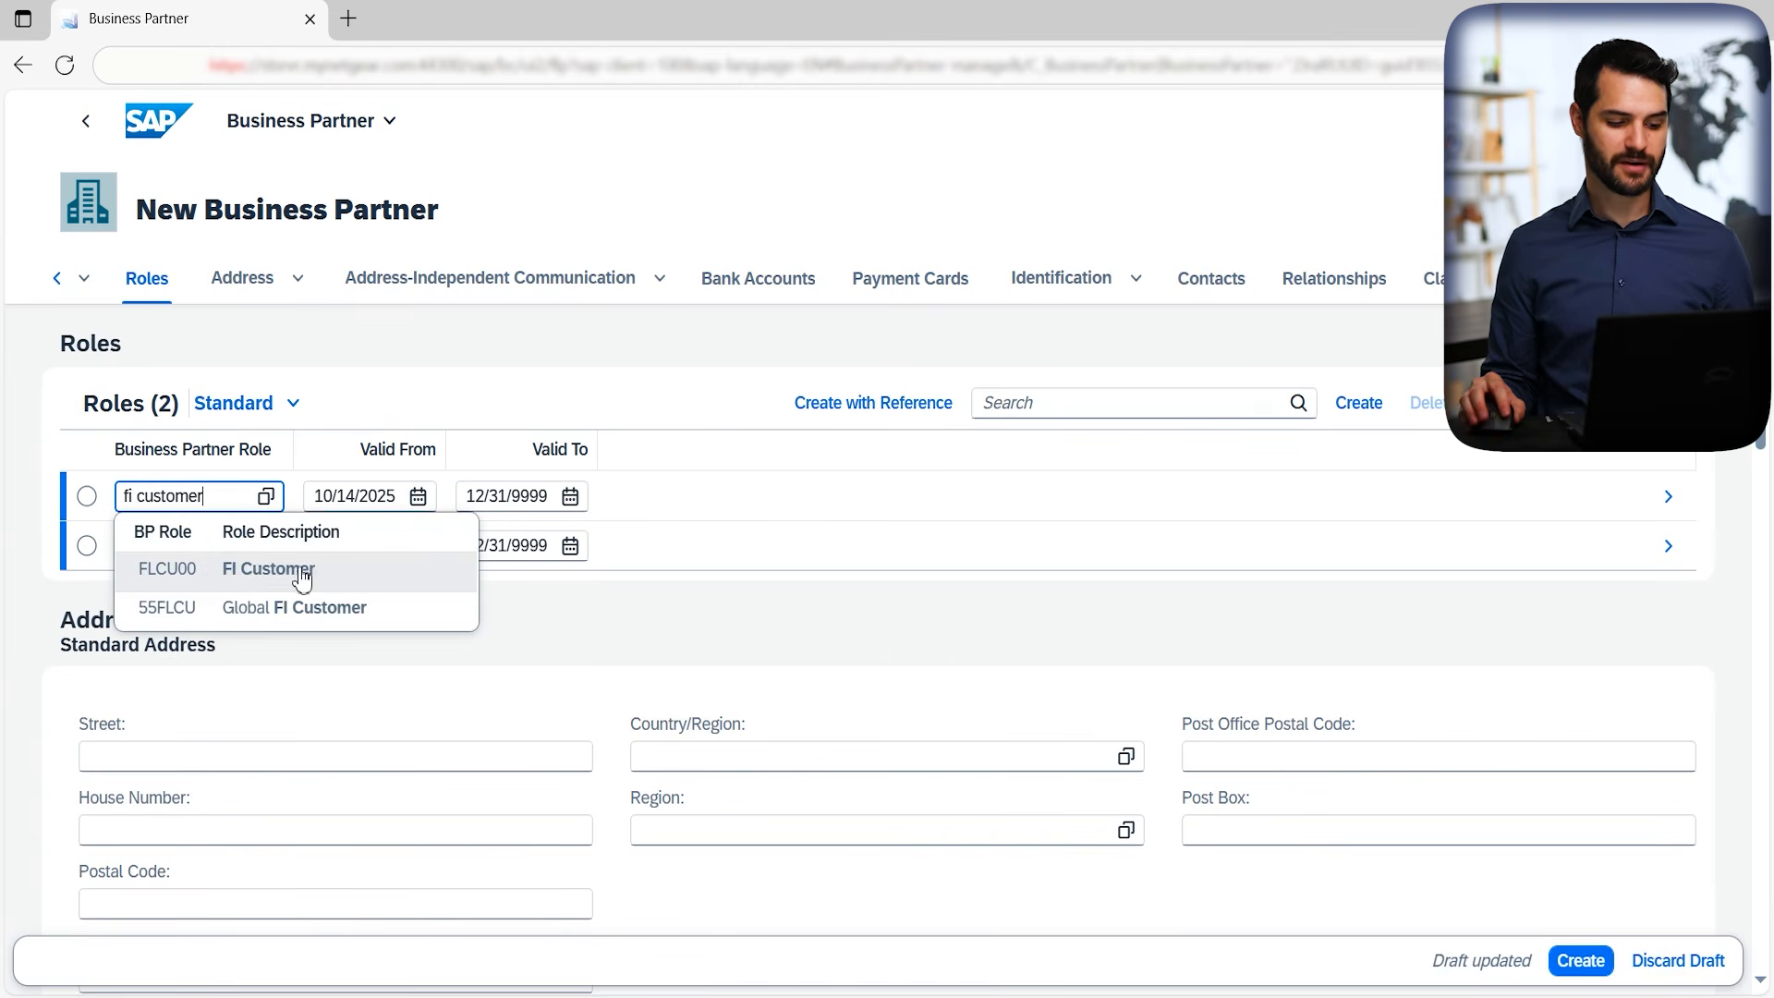
left_click(303, 576)
left_click(300, 603)
Fill in the street, postal code and city of the company's standard address.
scroll(310, 601, "down", 2)
left_click(191, 557)
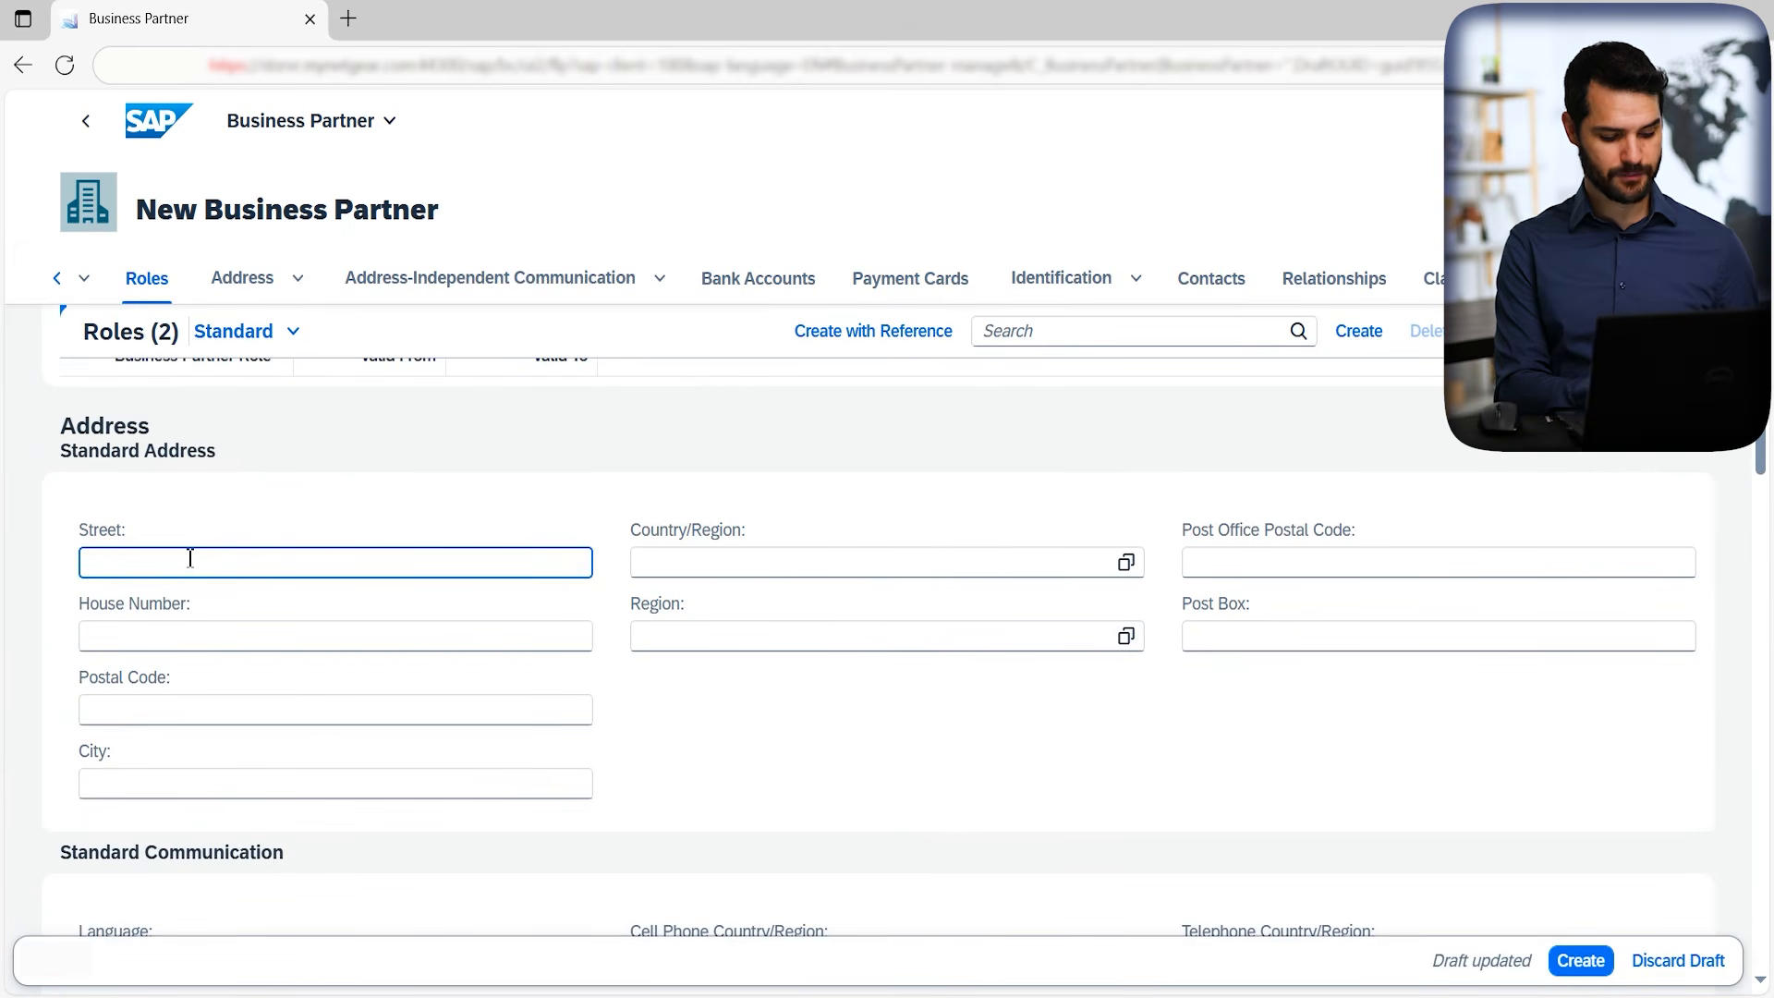
type("123 Fairbanks Ave")
key("Tab")
key("Tab")
type("34212")
key("Tab")
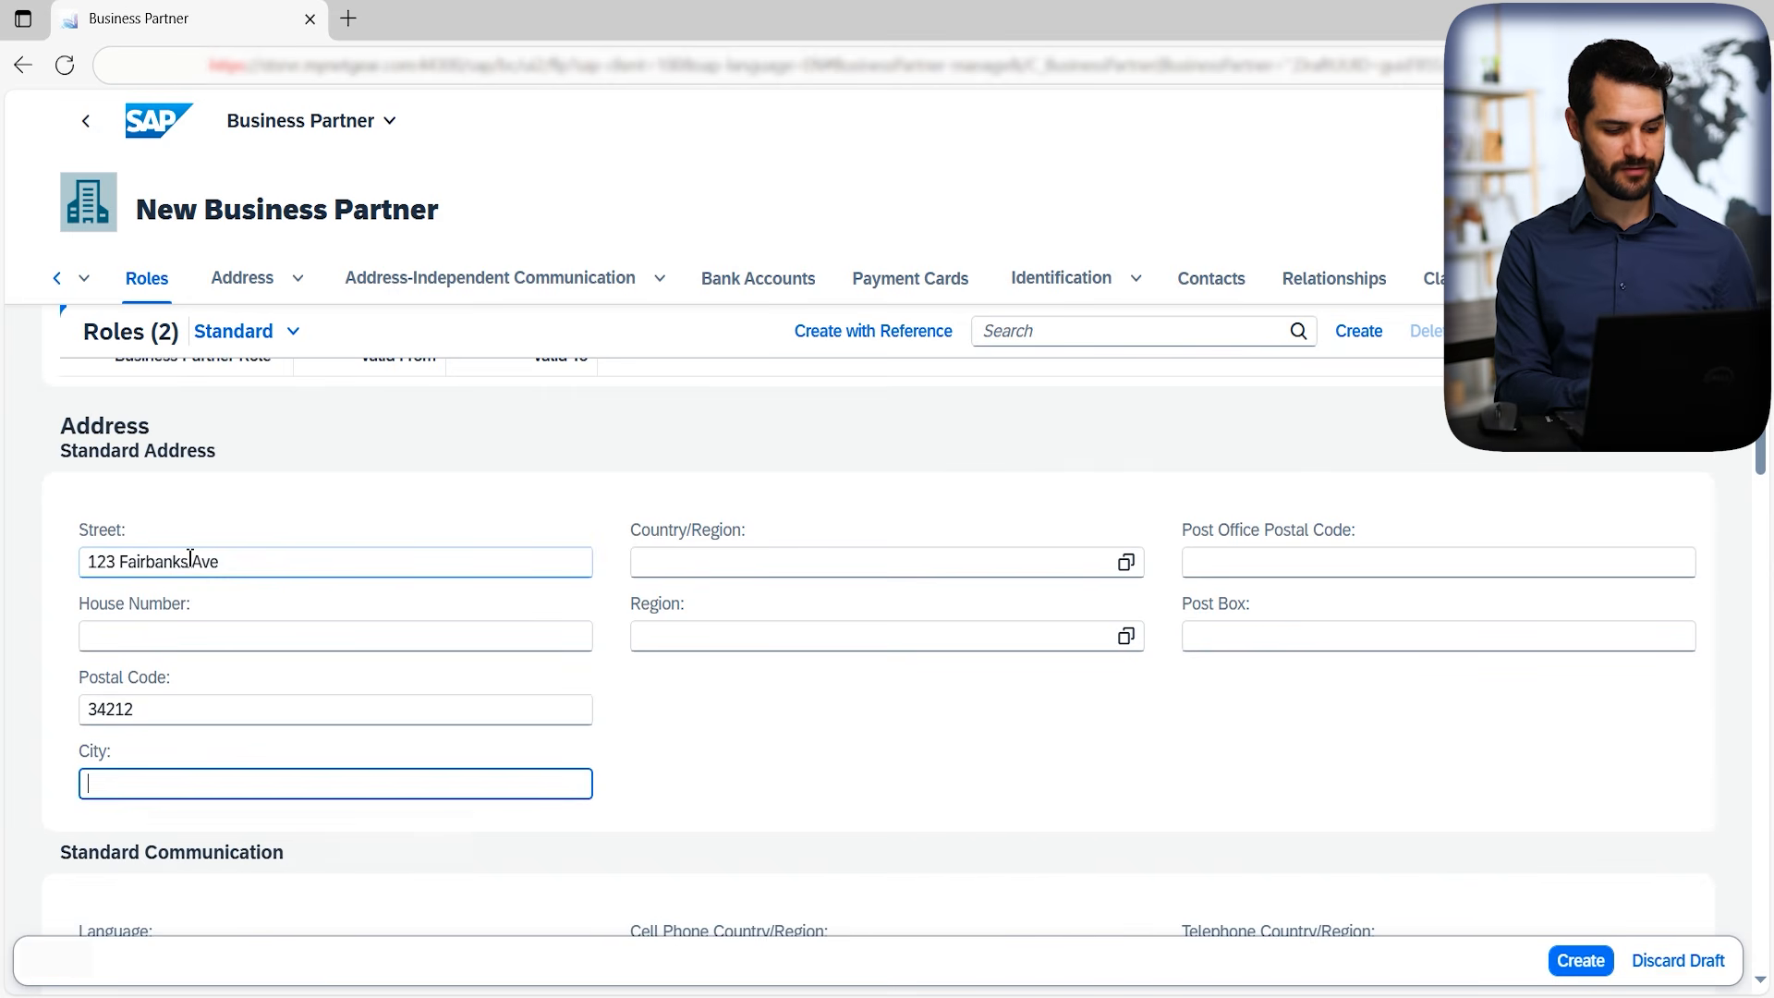
type("Culver")
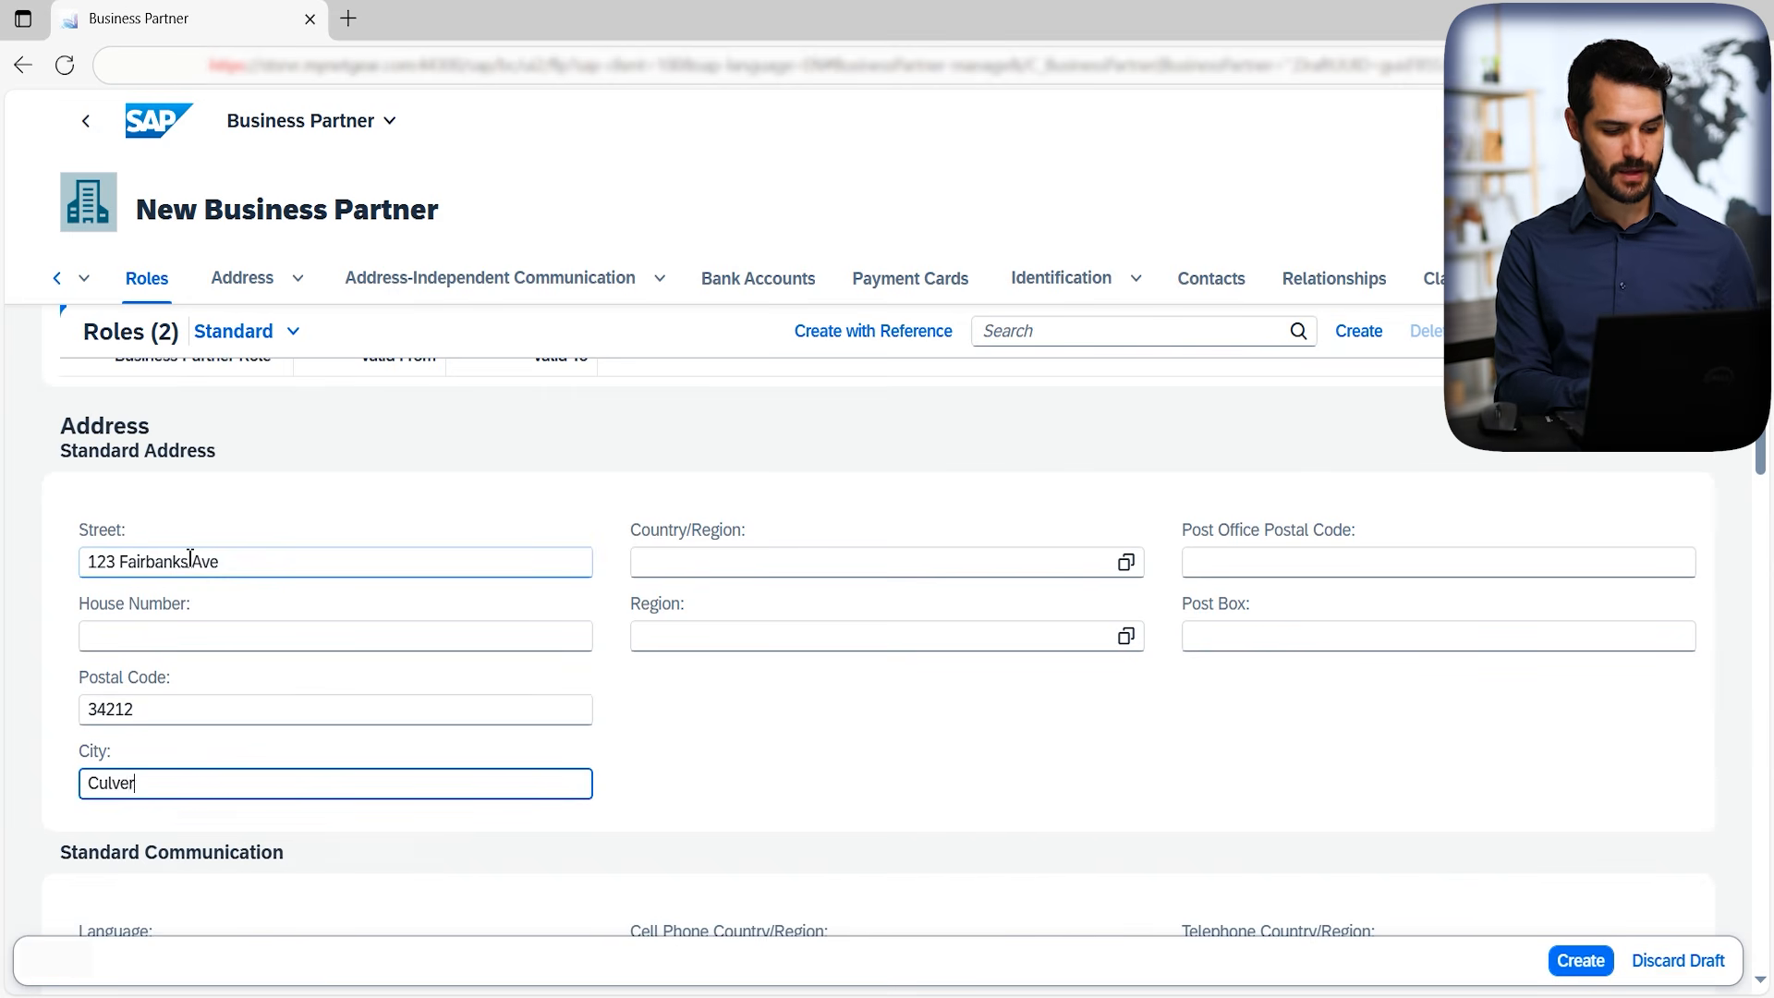
Set the standard address's country to US and its region to CA.
key("Tab")
key("Tab")
key("shift+Tab")
type("us")
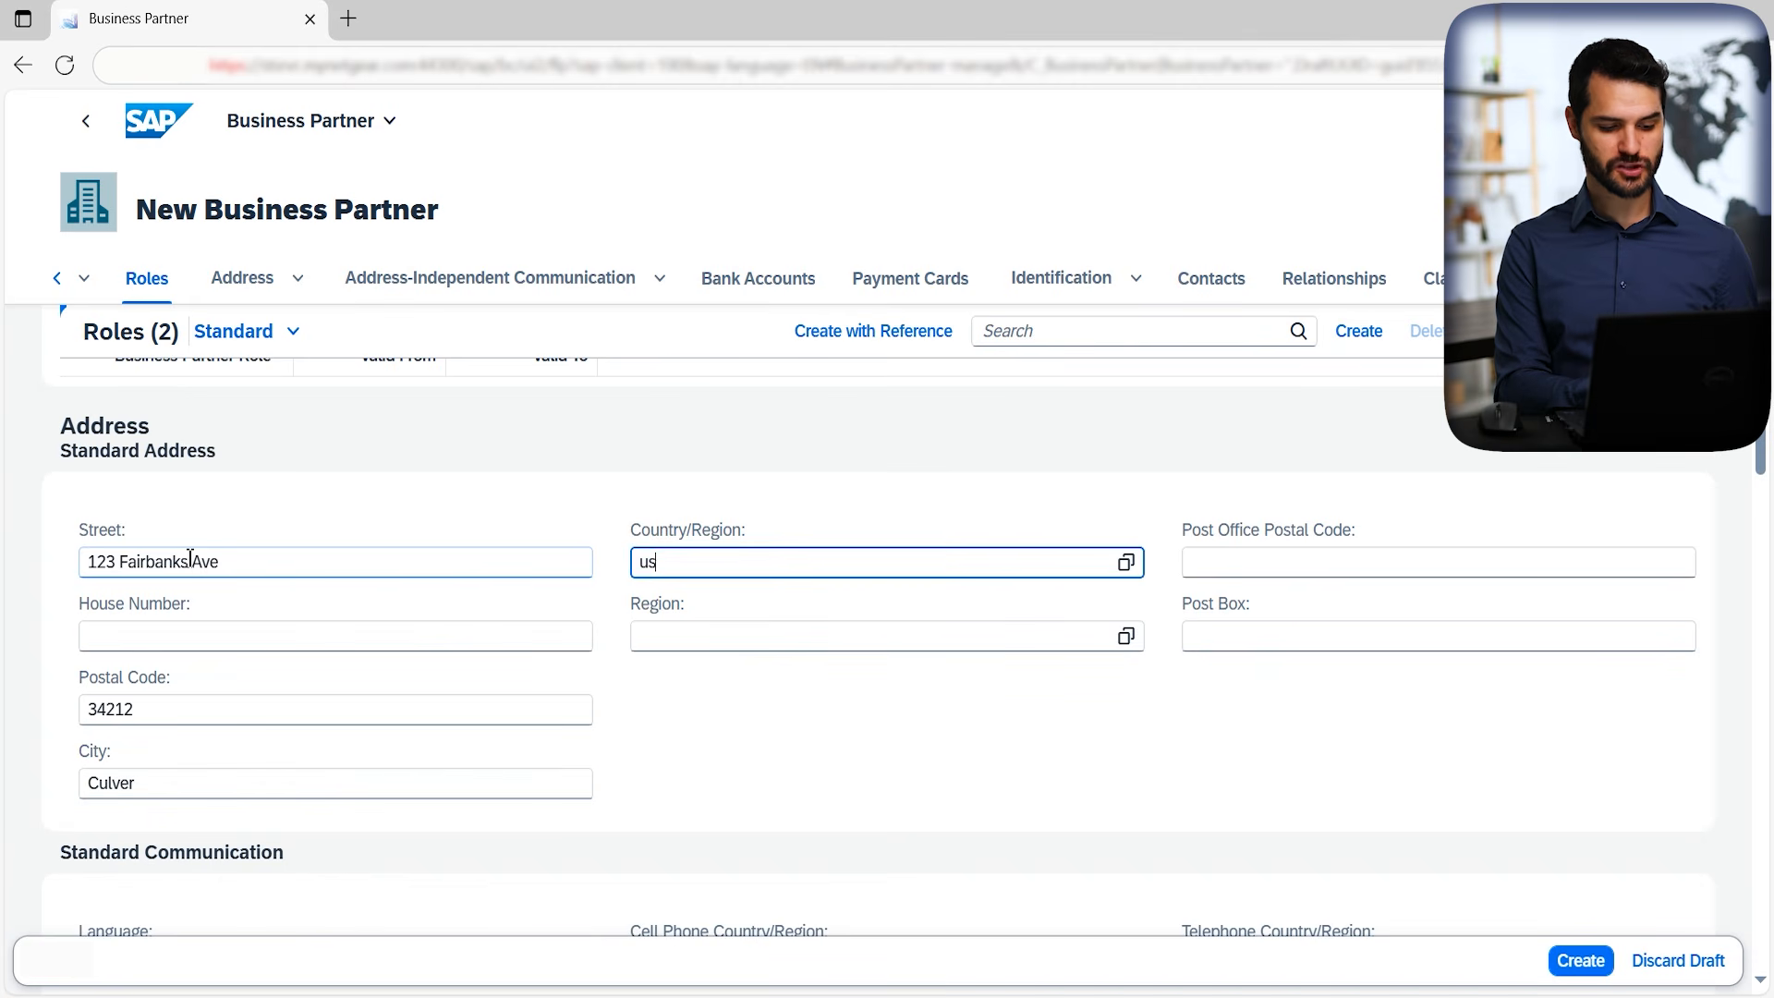
key("Tab")
type("ca")
key("Tab")
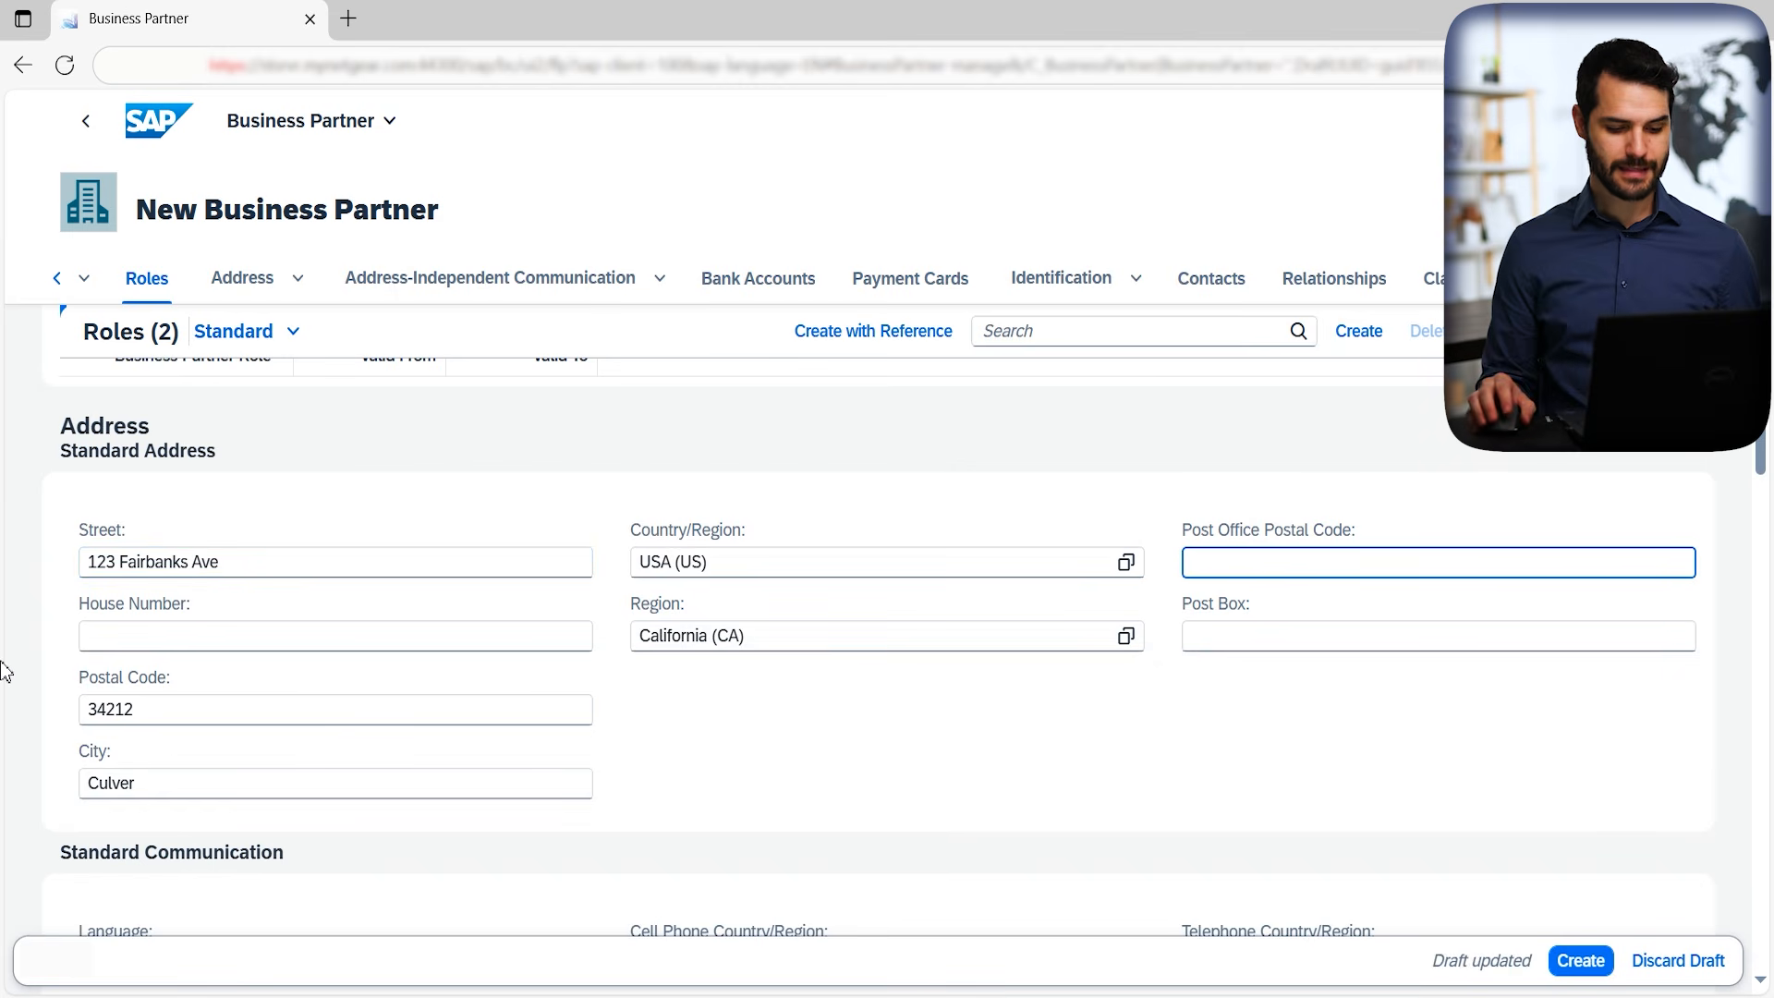
Set the standard communication language to English (EN) and create the business partner record.
scroll(688, 658, "down", 2)
scroll(689, 657, "down", 3)
left_click(300, 601)
type("en")
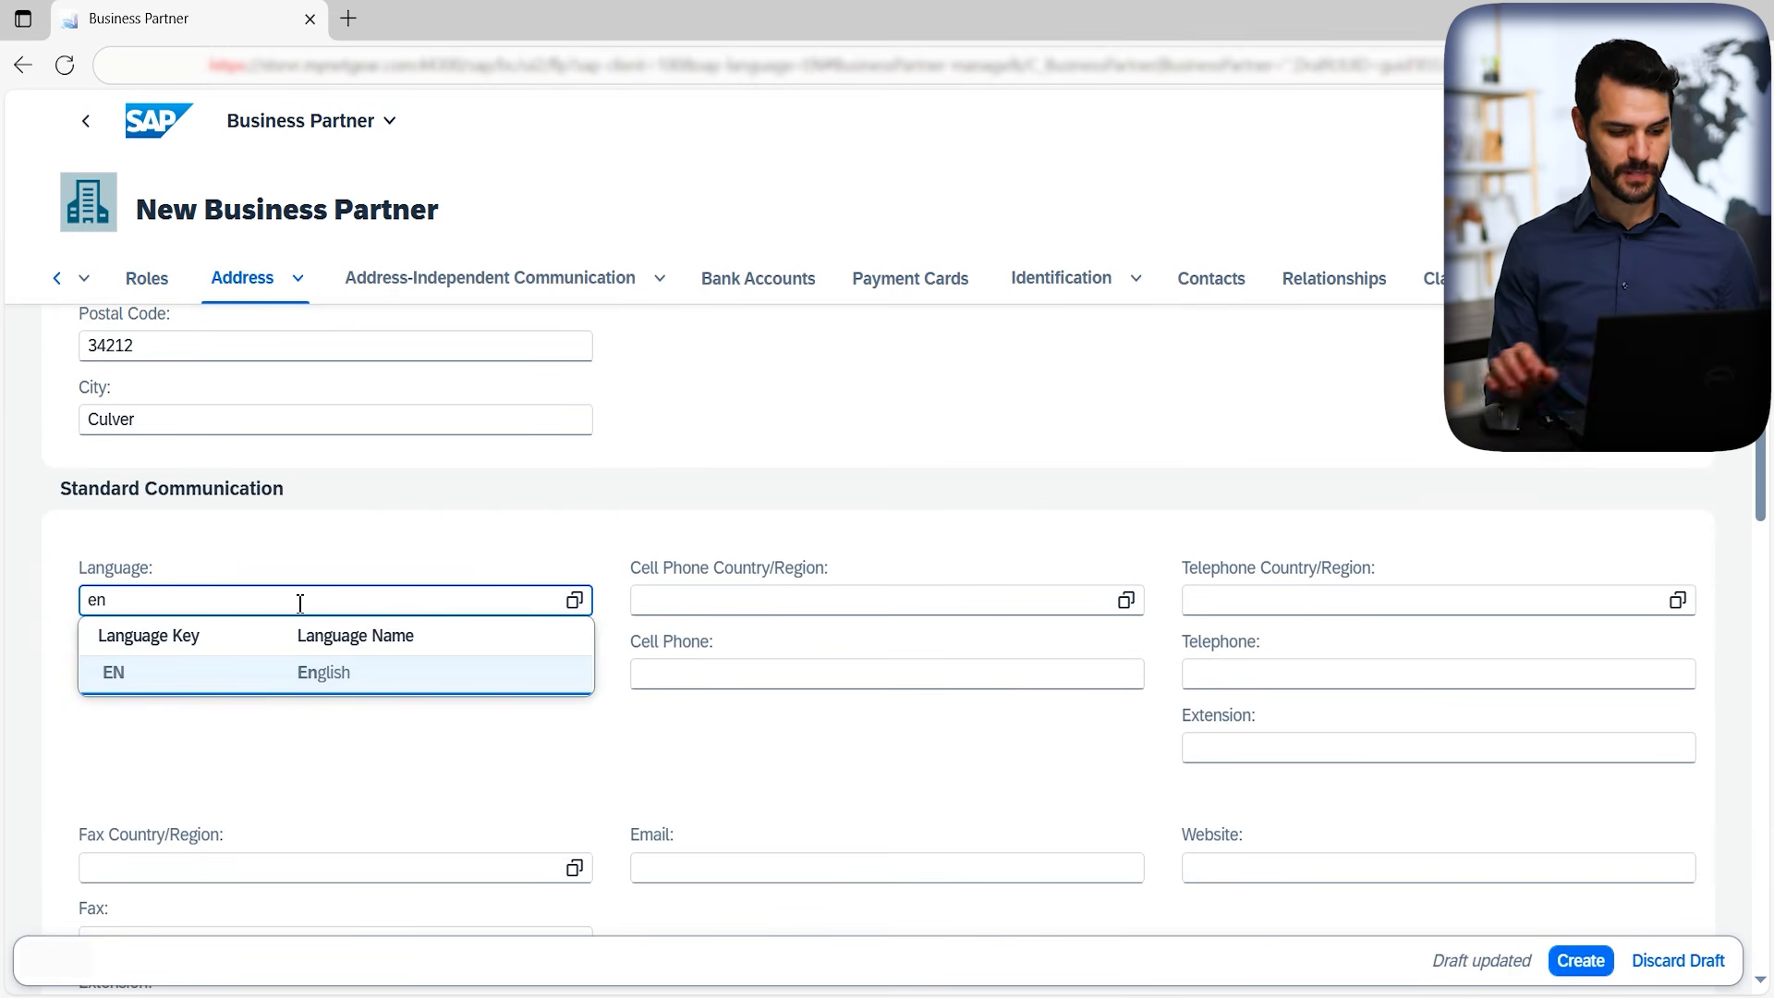
left_click(274, 686)
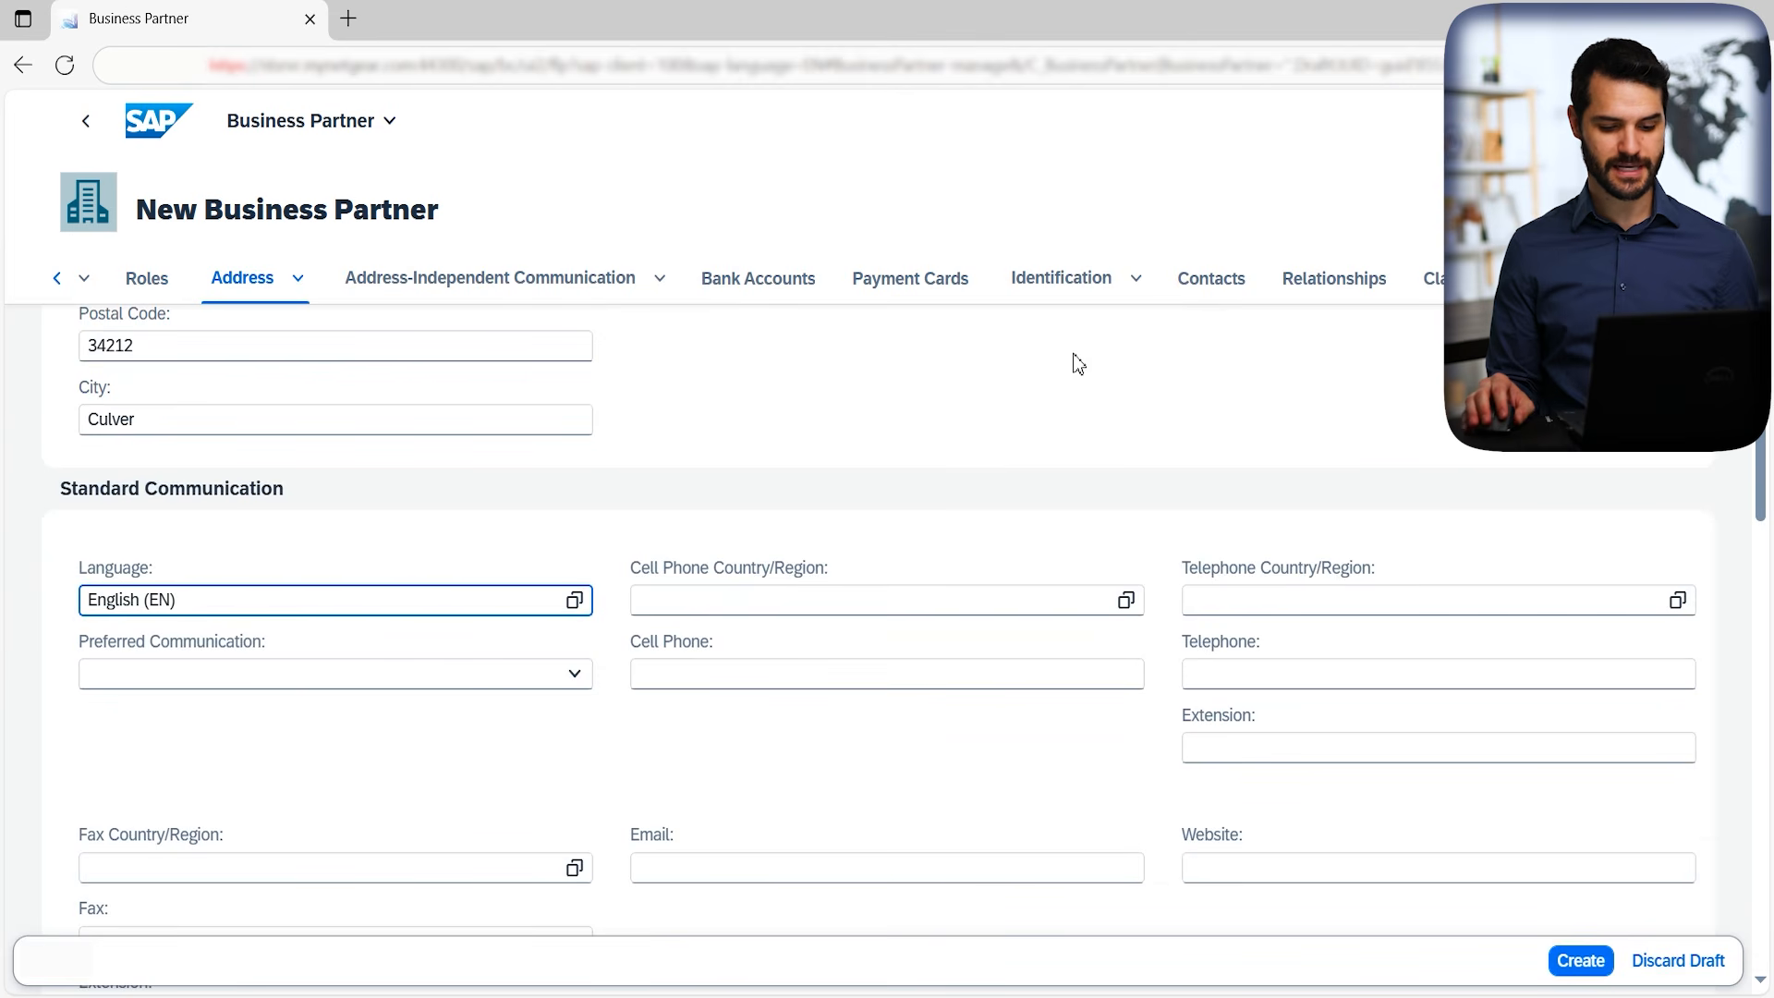
left_click(1012, 411)
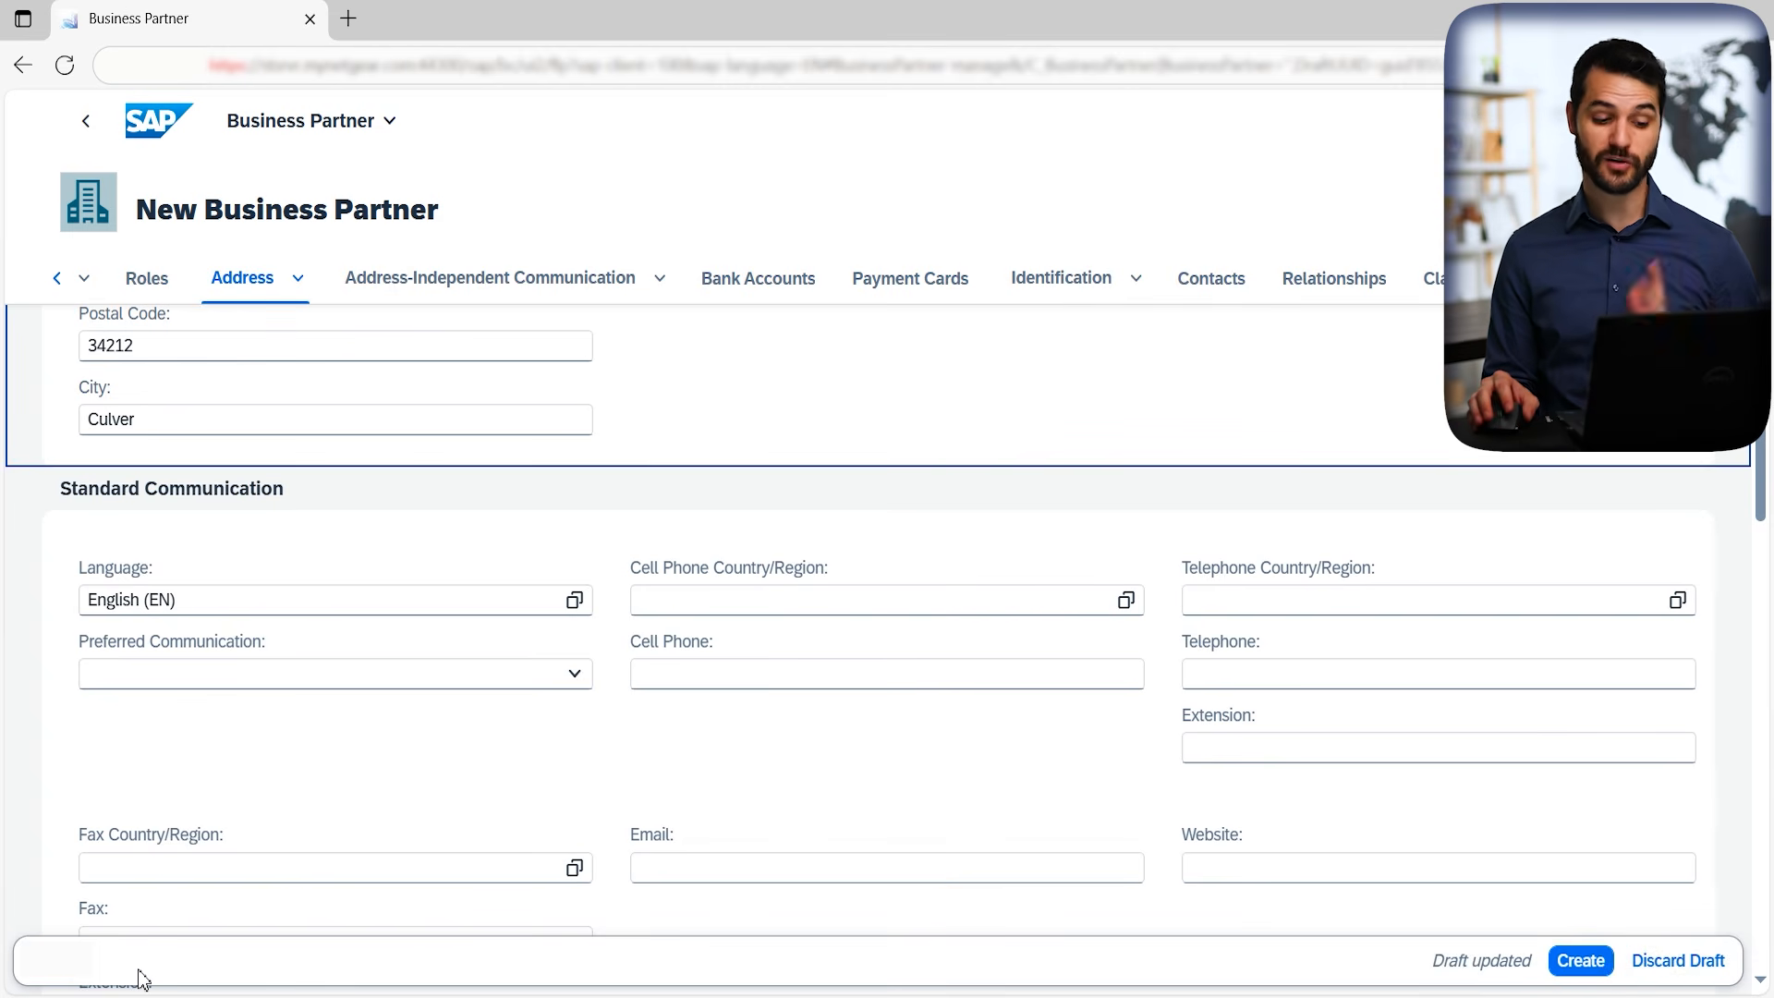
left_click(1581, 961)
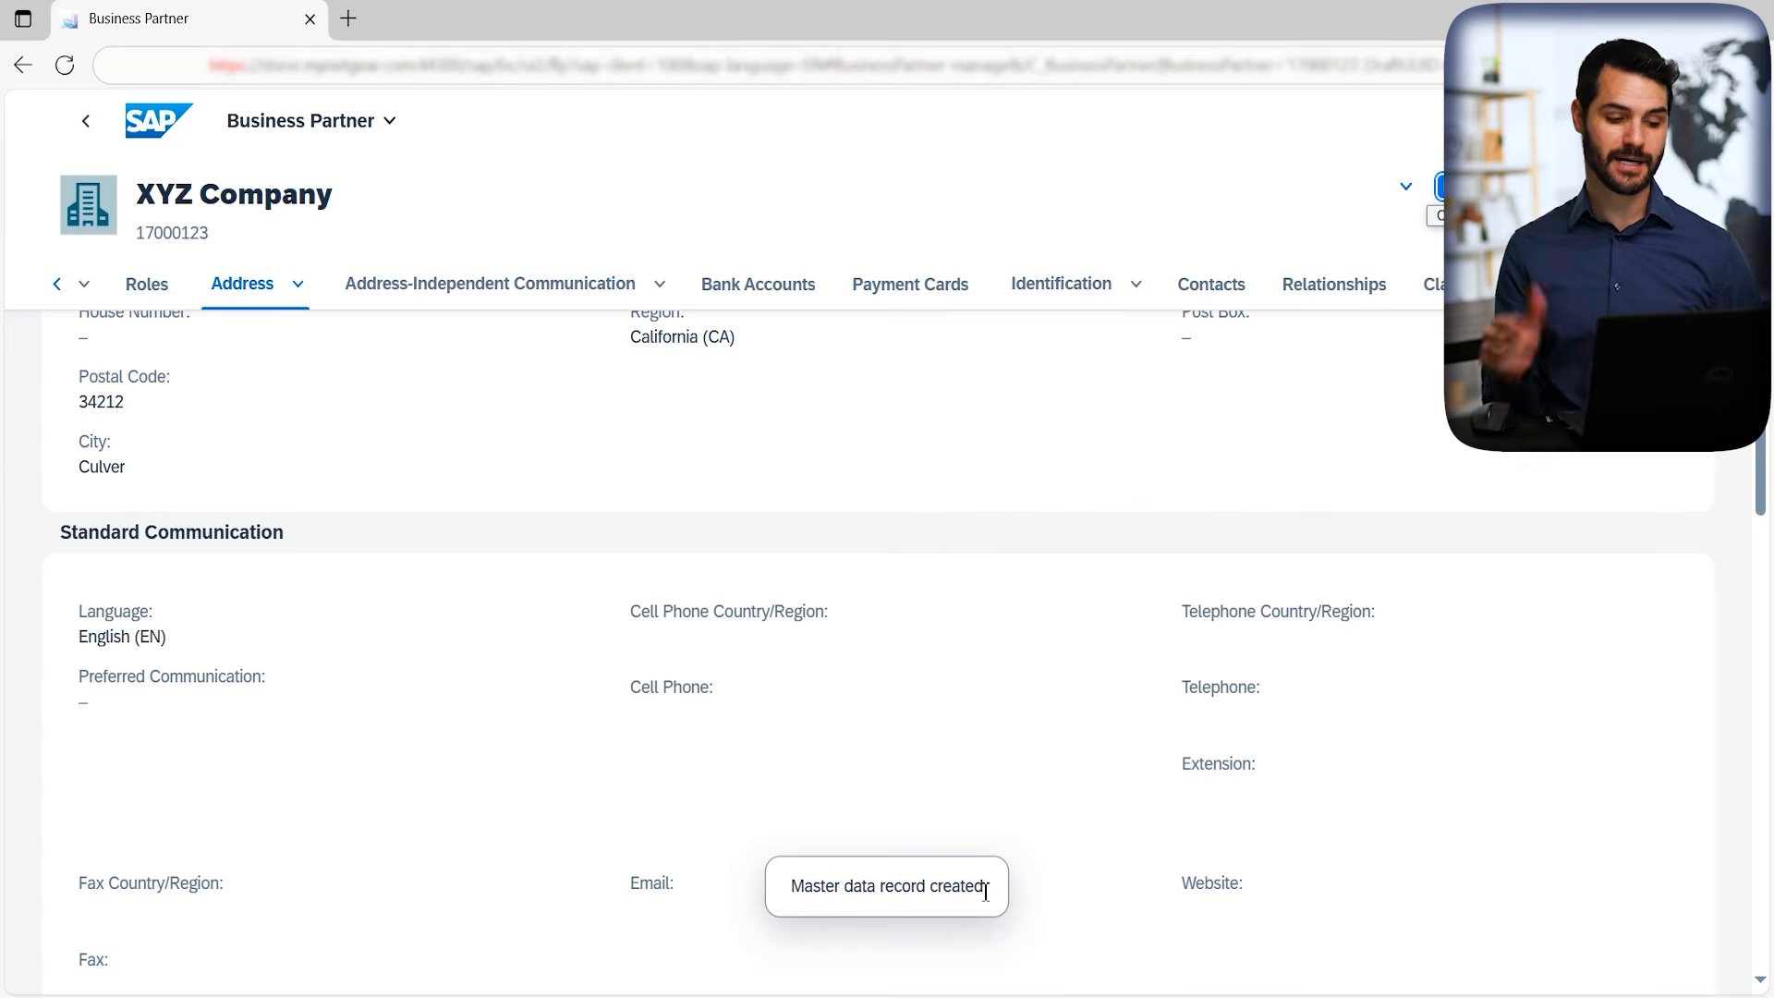
left_click_drag(135, 239, 215, 237)
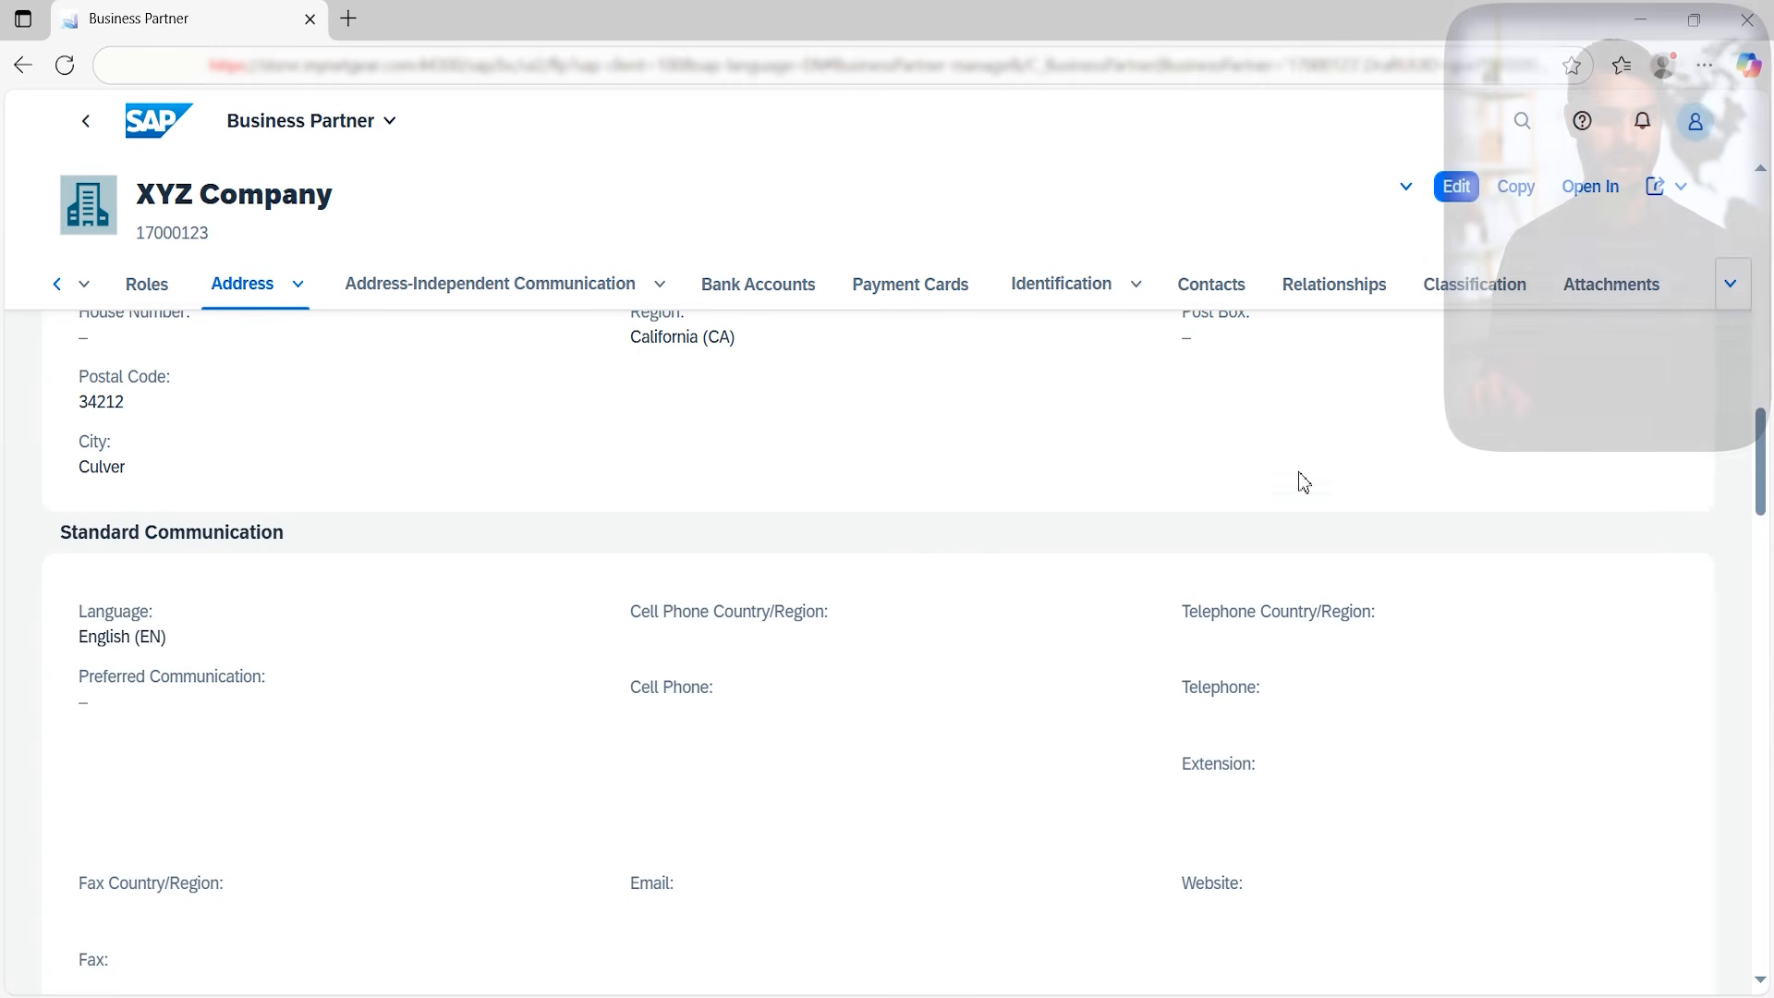
Switch the XYZ Company business partner to editing and open the details of its Customer (FLCU01) role.
left_click(1458, 192)
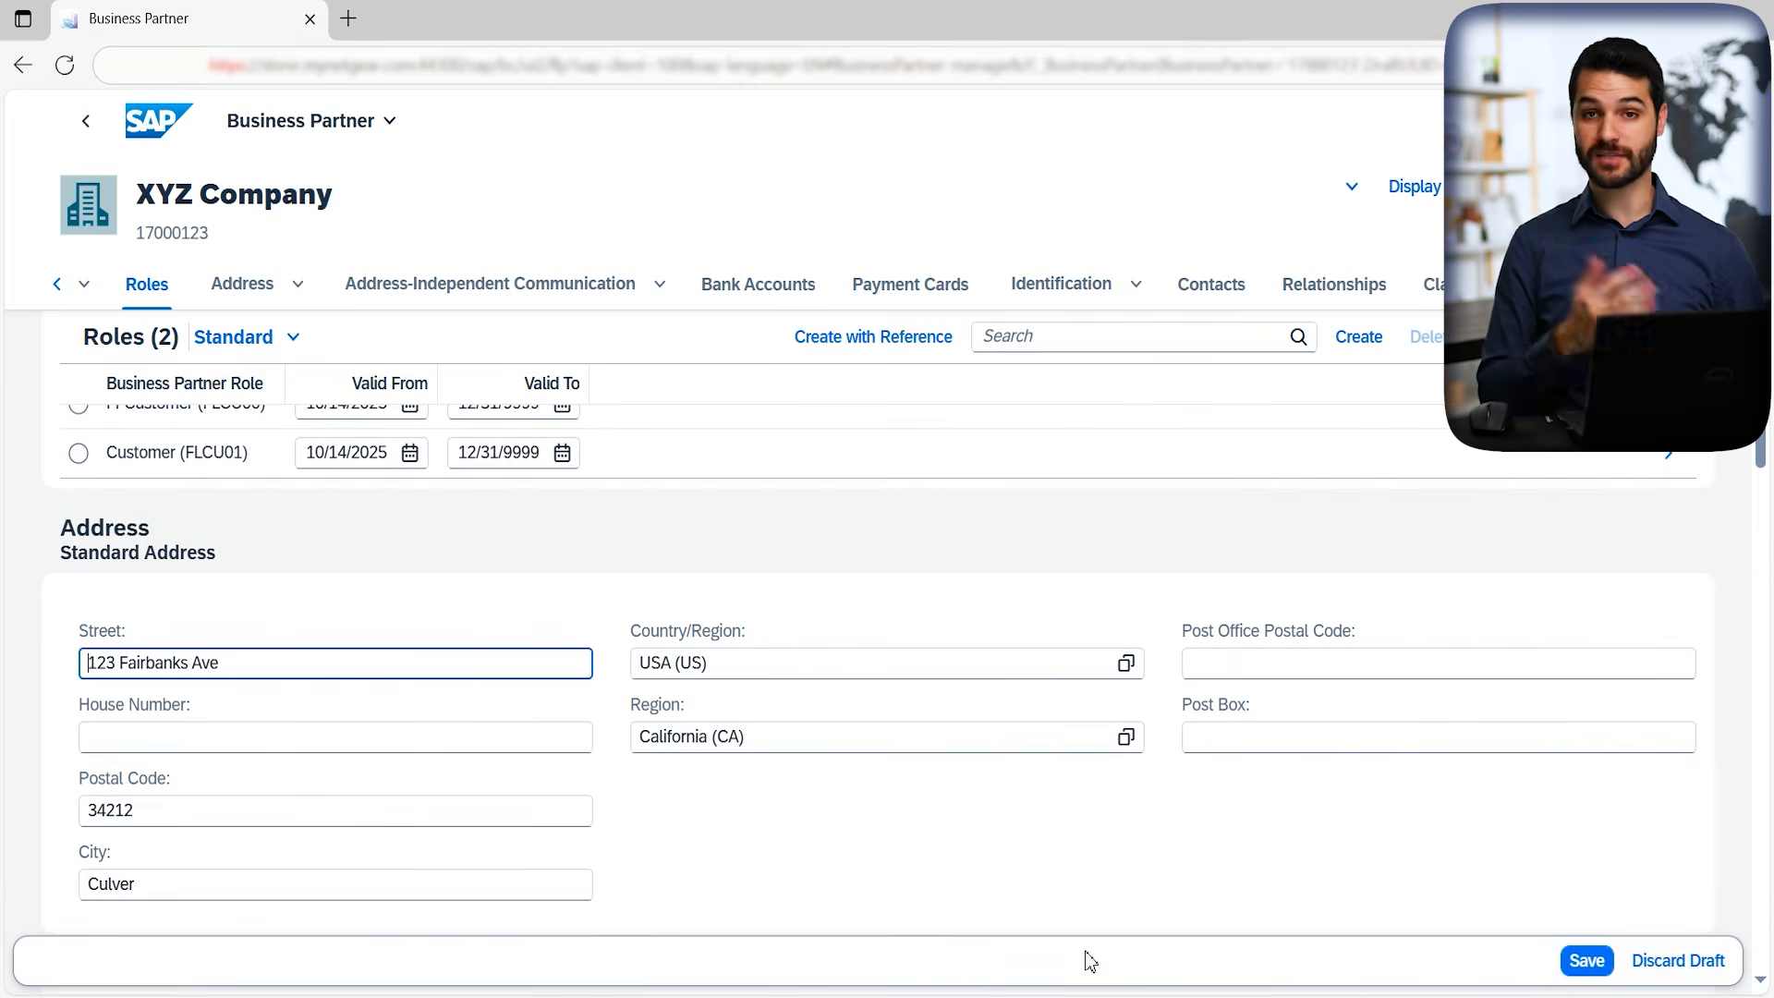
scroll(950, 847, "up", 2)
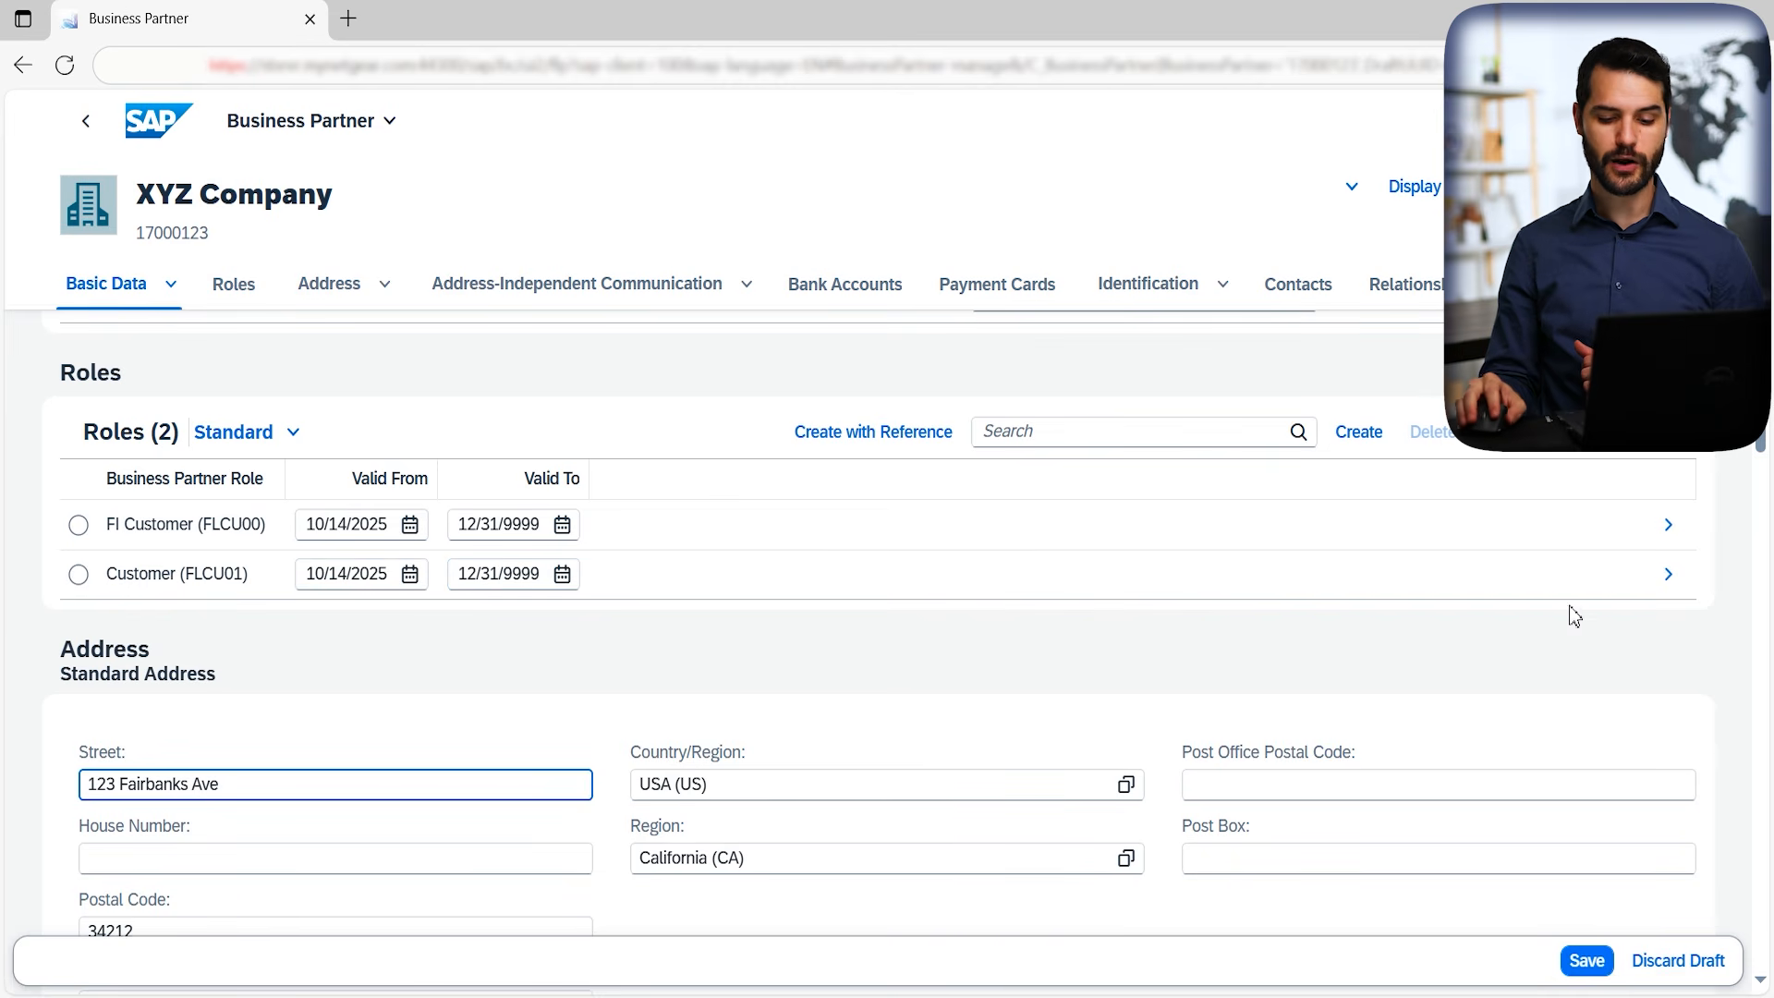
left_click(1669, 576)
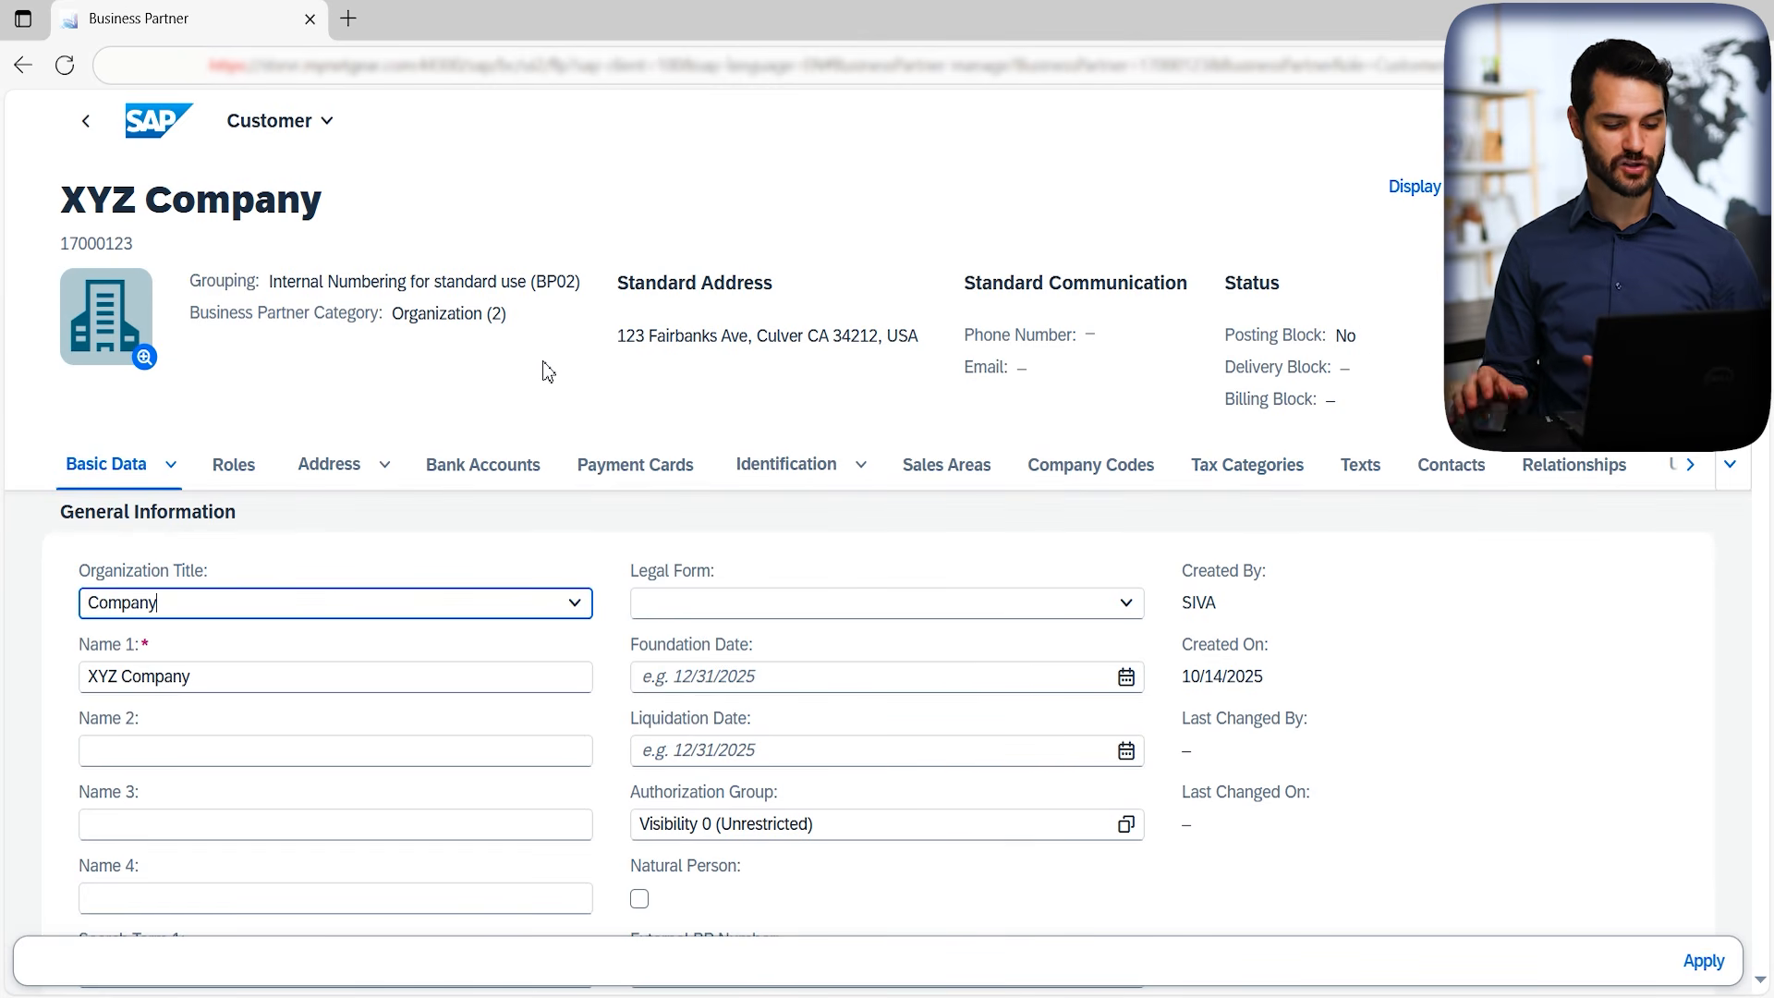
Add a company code entry to the customer role and set it to Company Code 1710.
scroll(548, 370, "down", 1)
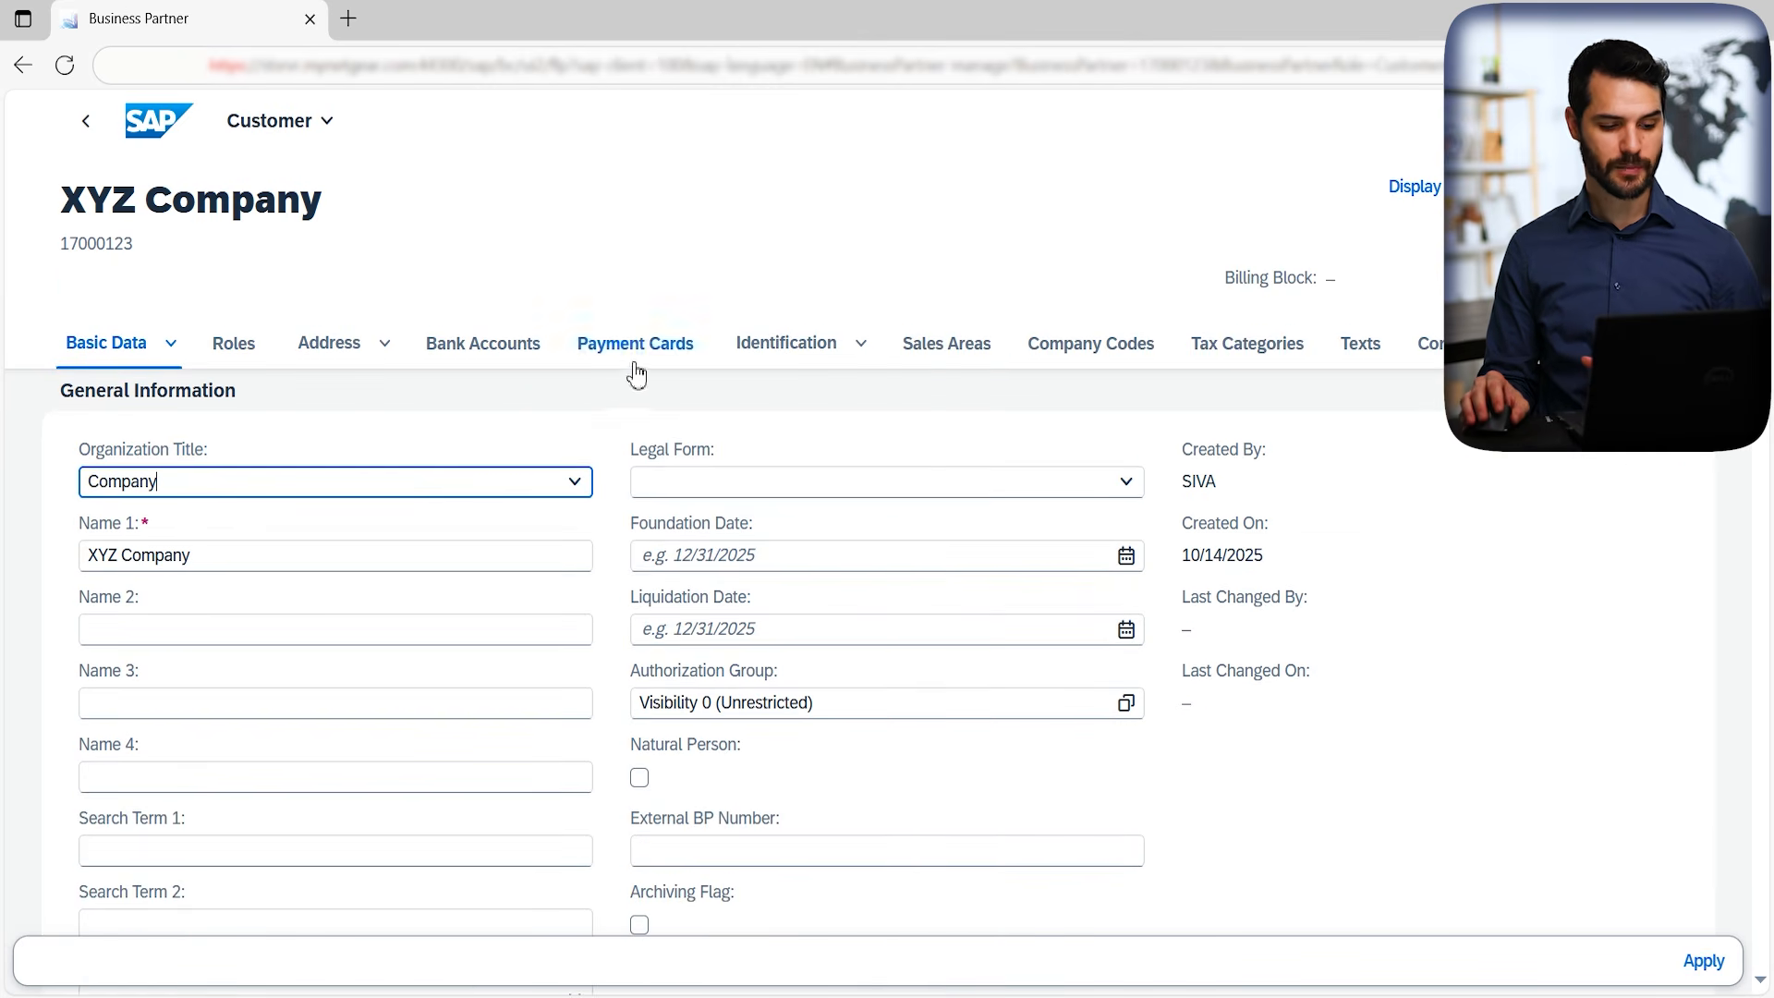
left_click(1095, 351)
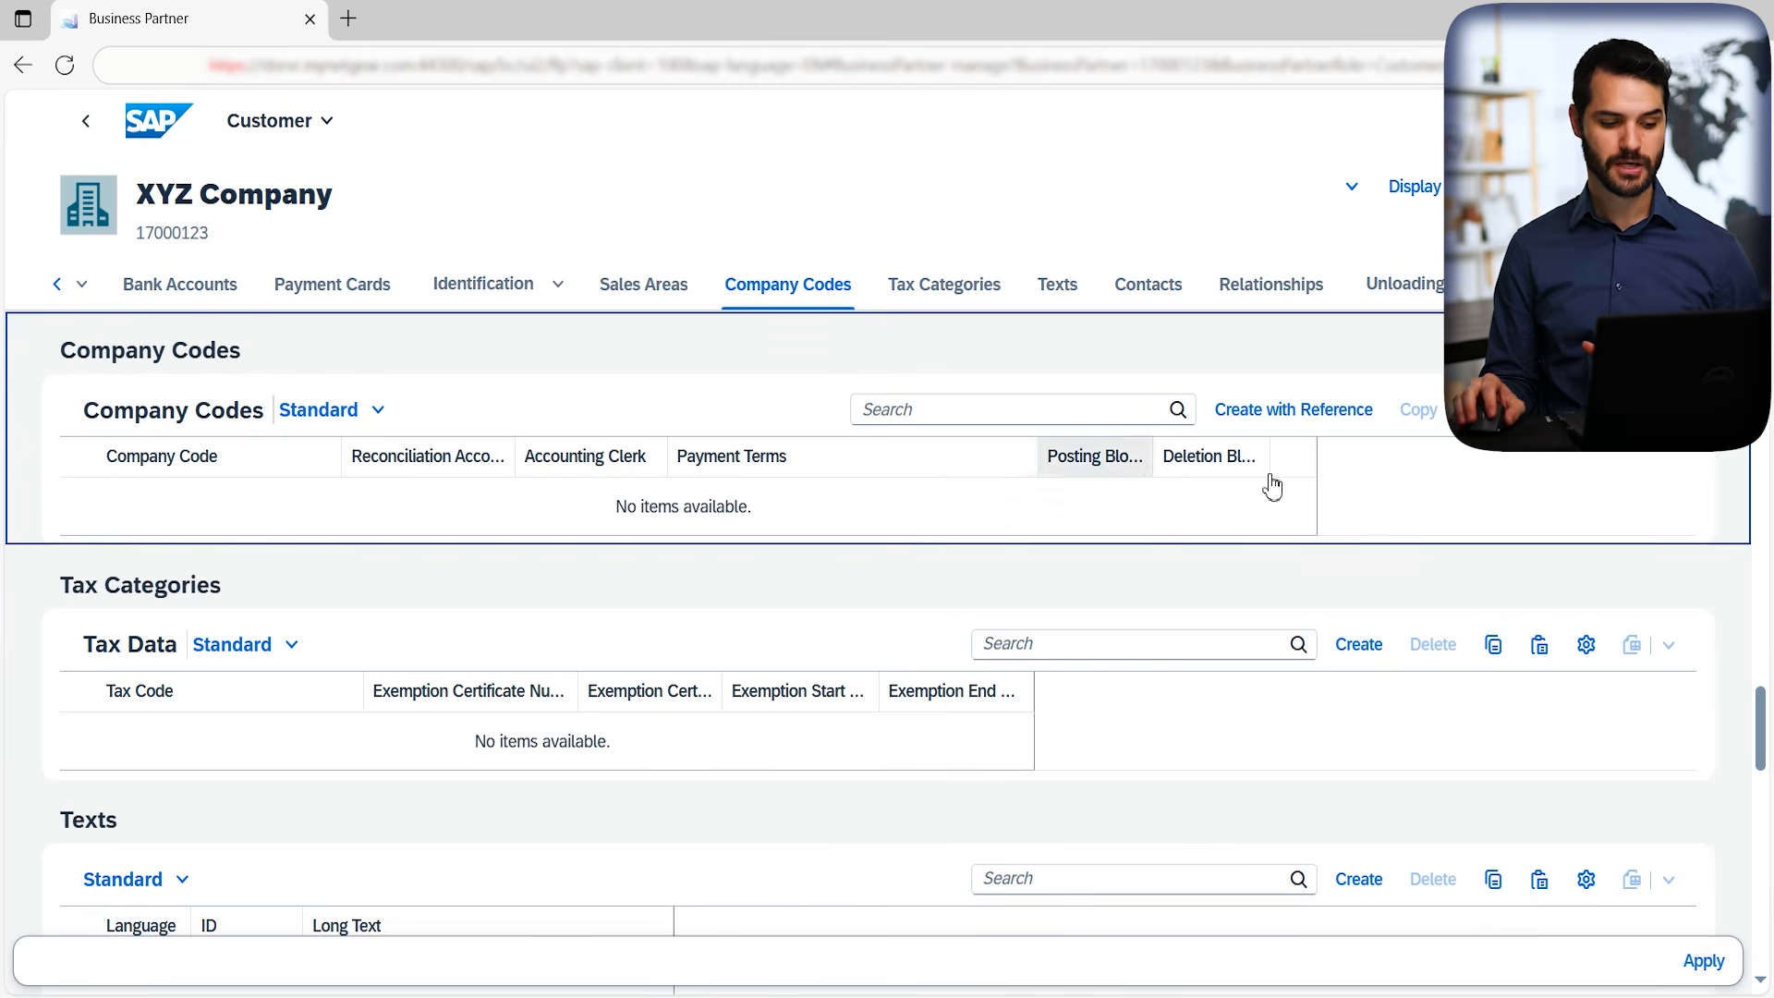
left_click(1488, 410)
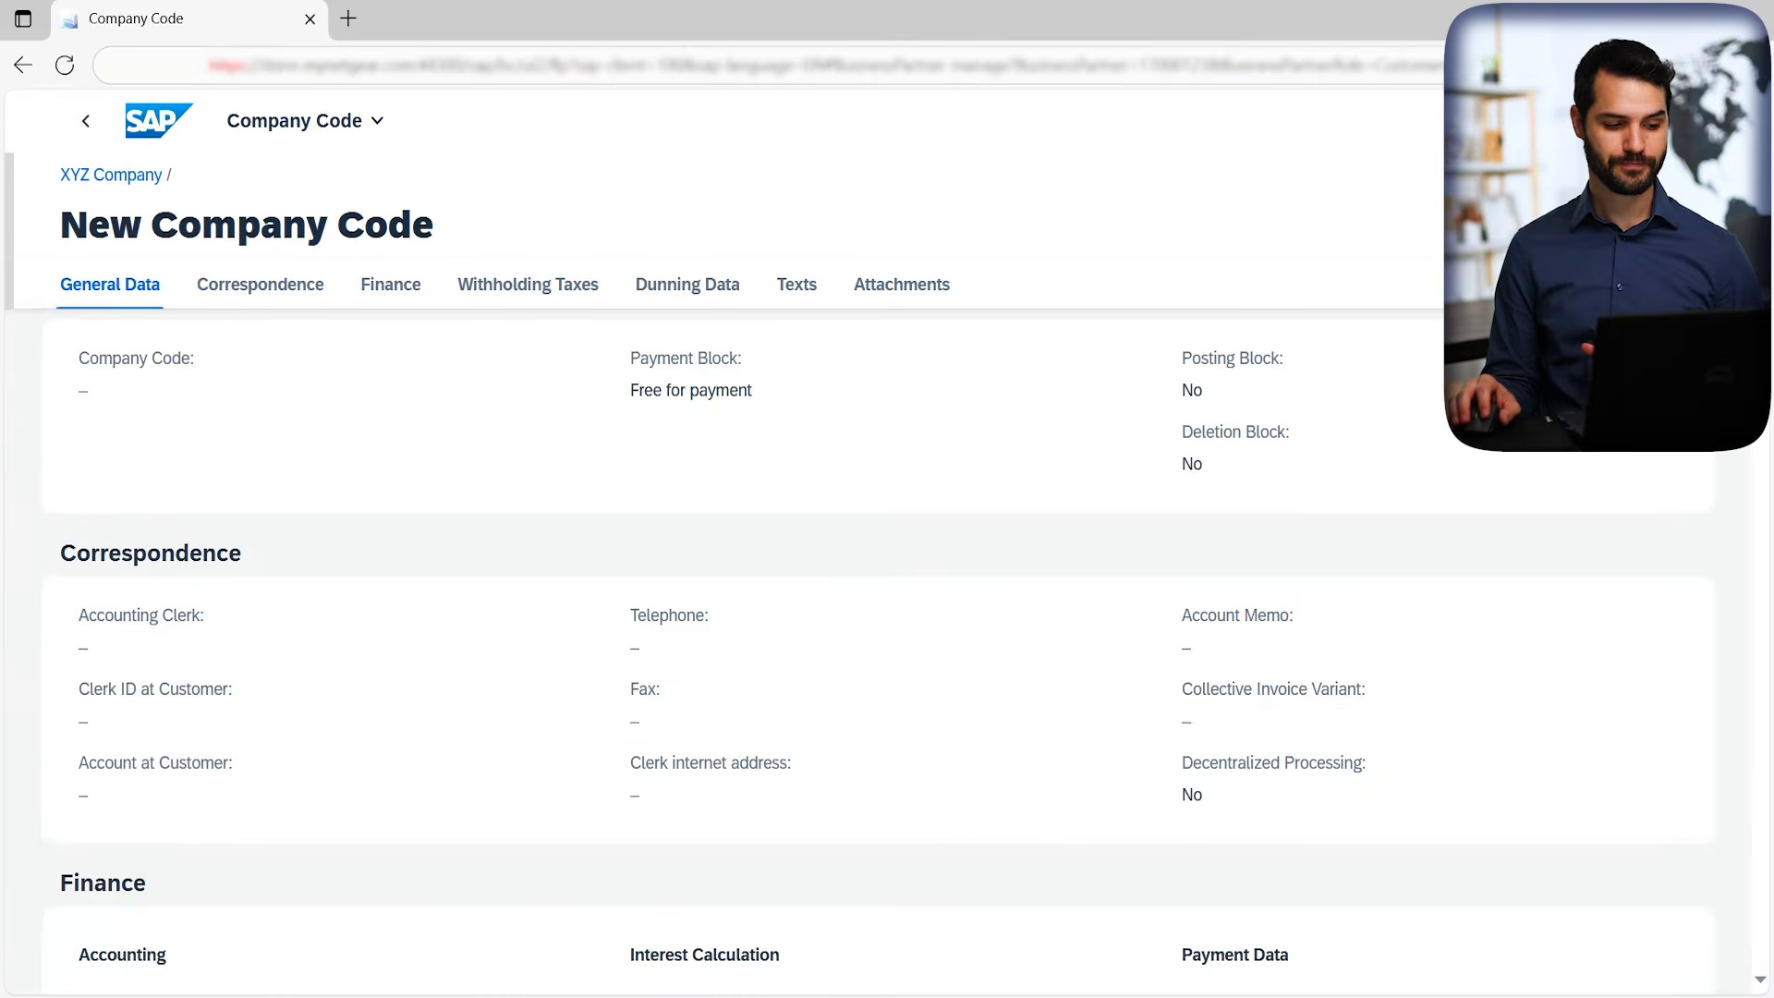
type("1710")
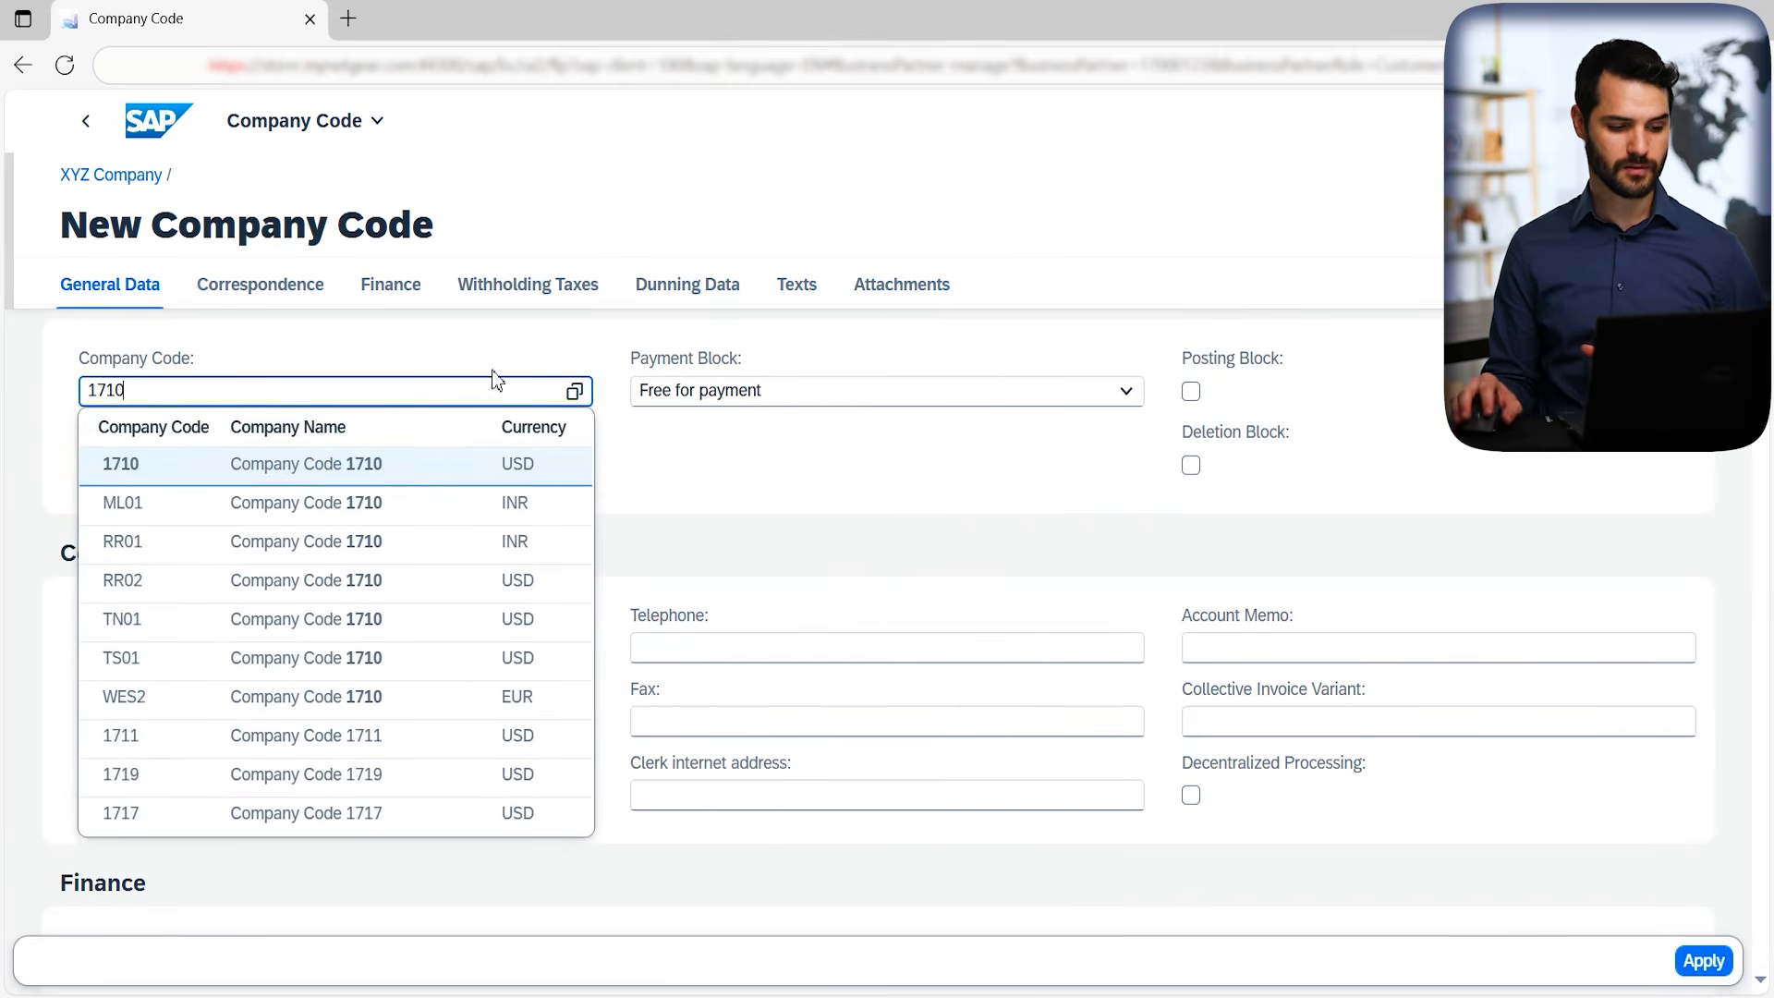
left_click(348, 459)
left_click(335, 477)
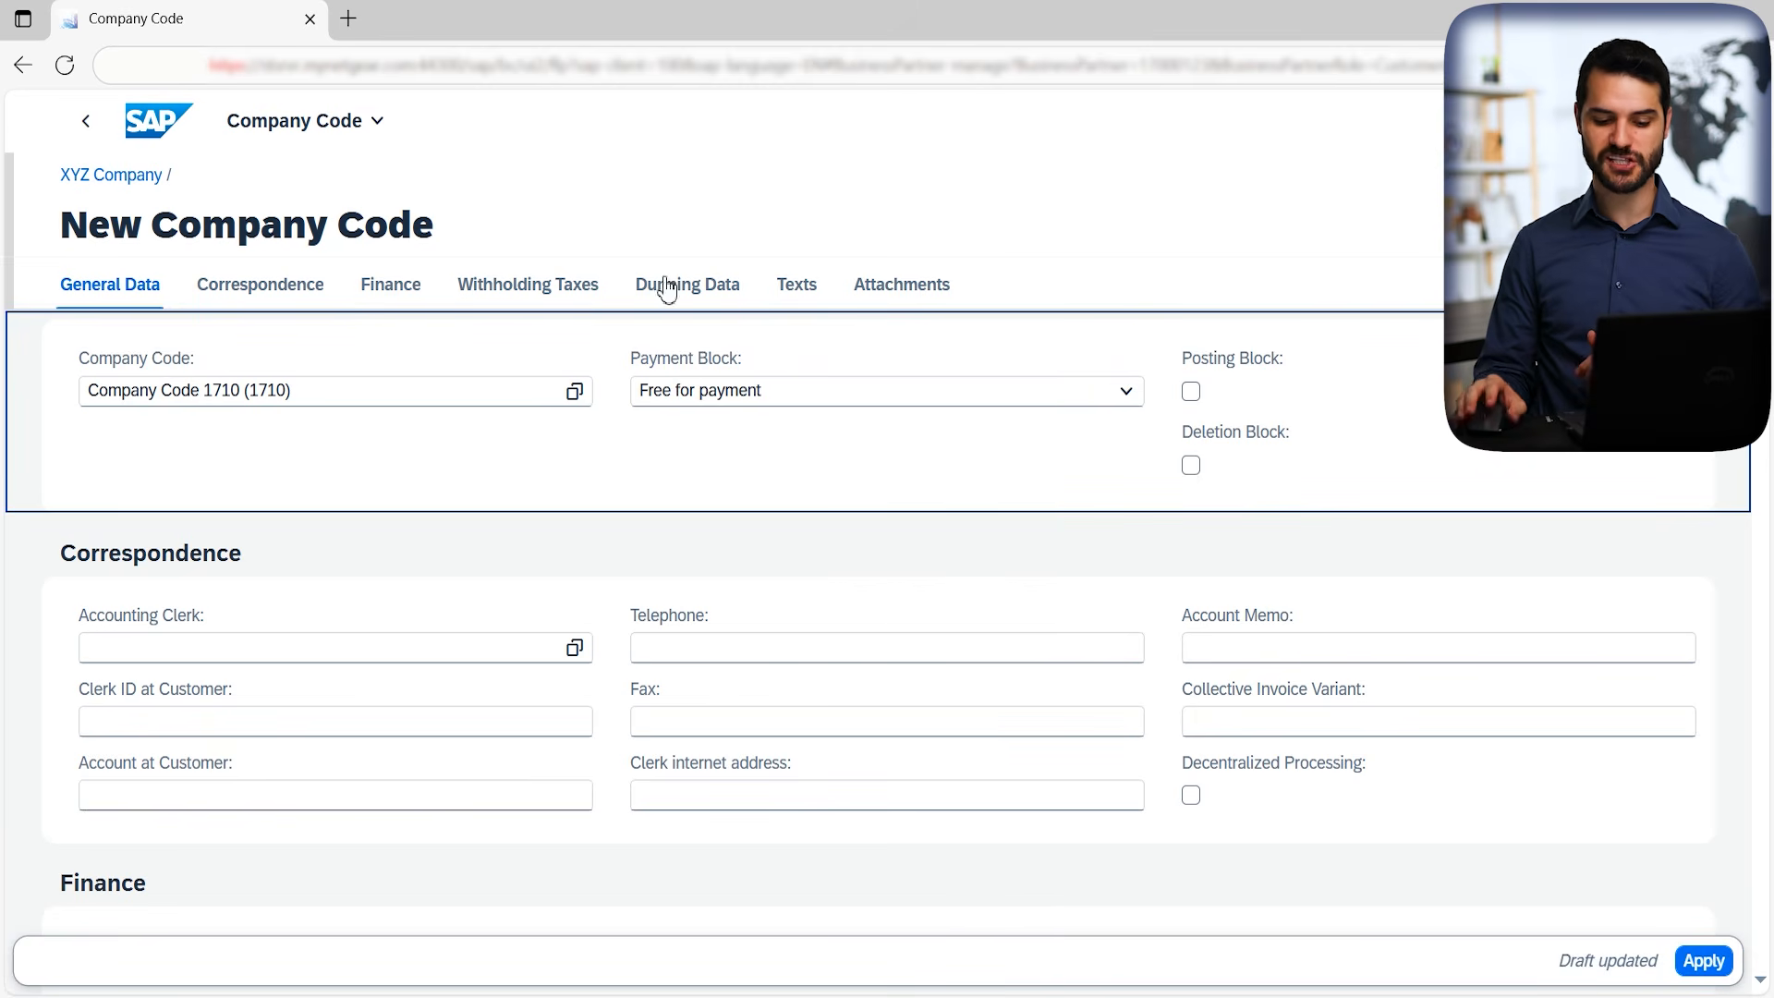
Apply the company code entry and add a sales area for Dom. Sales Org US (1710), Direct Sales (10), Common Division (00).
left_click(1704, 966)
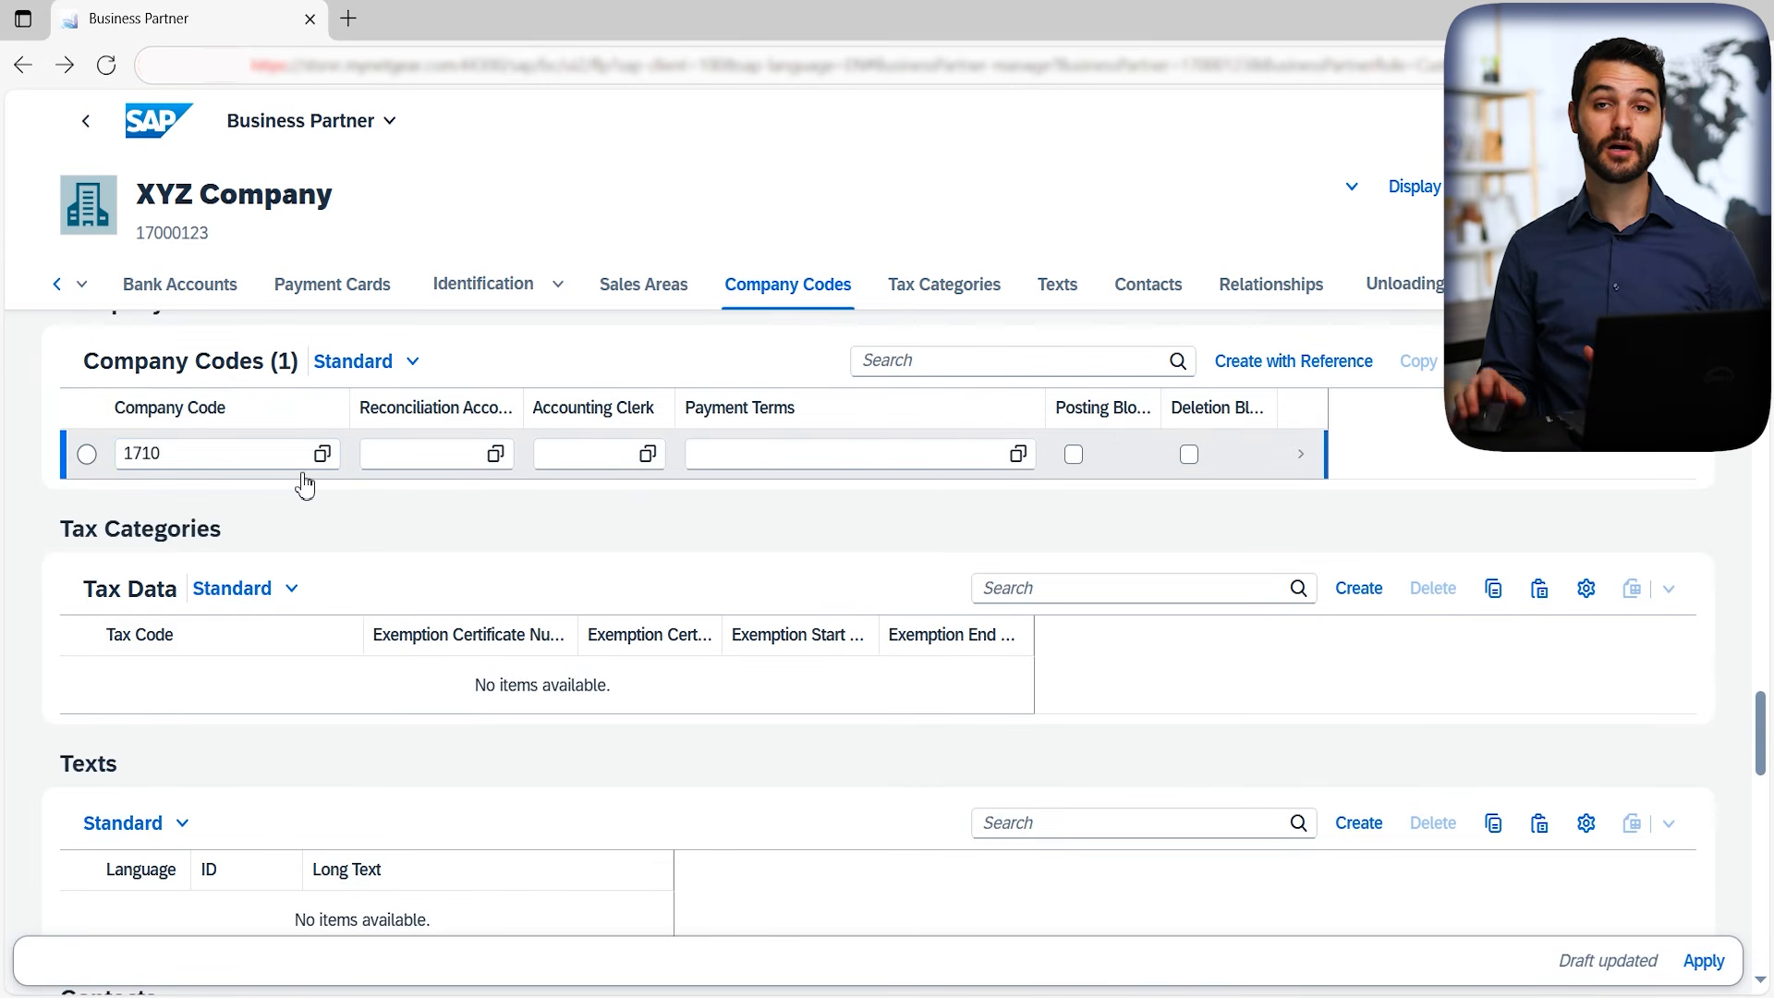
scroll(364, 494, "up", 4)
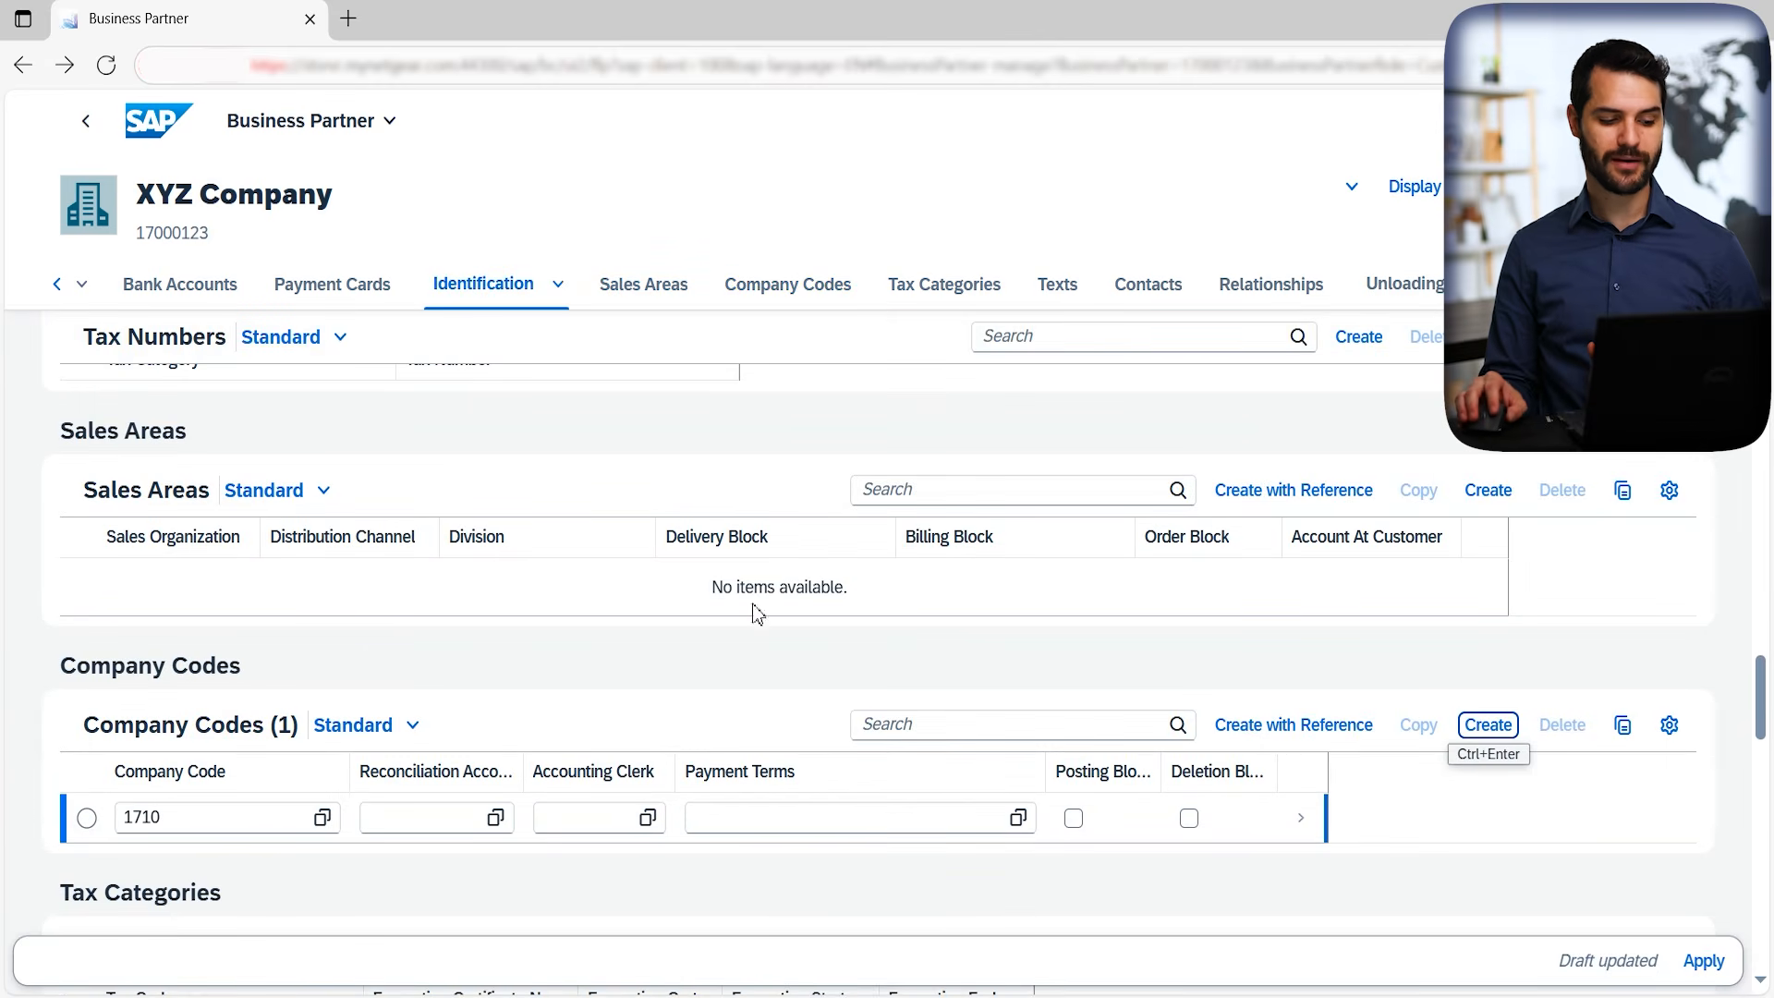
left_click(1502, 497)
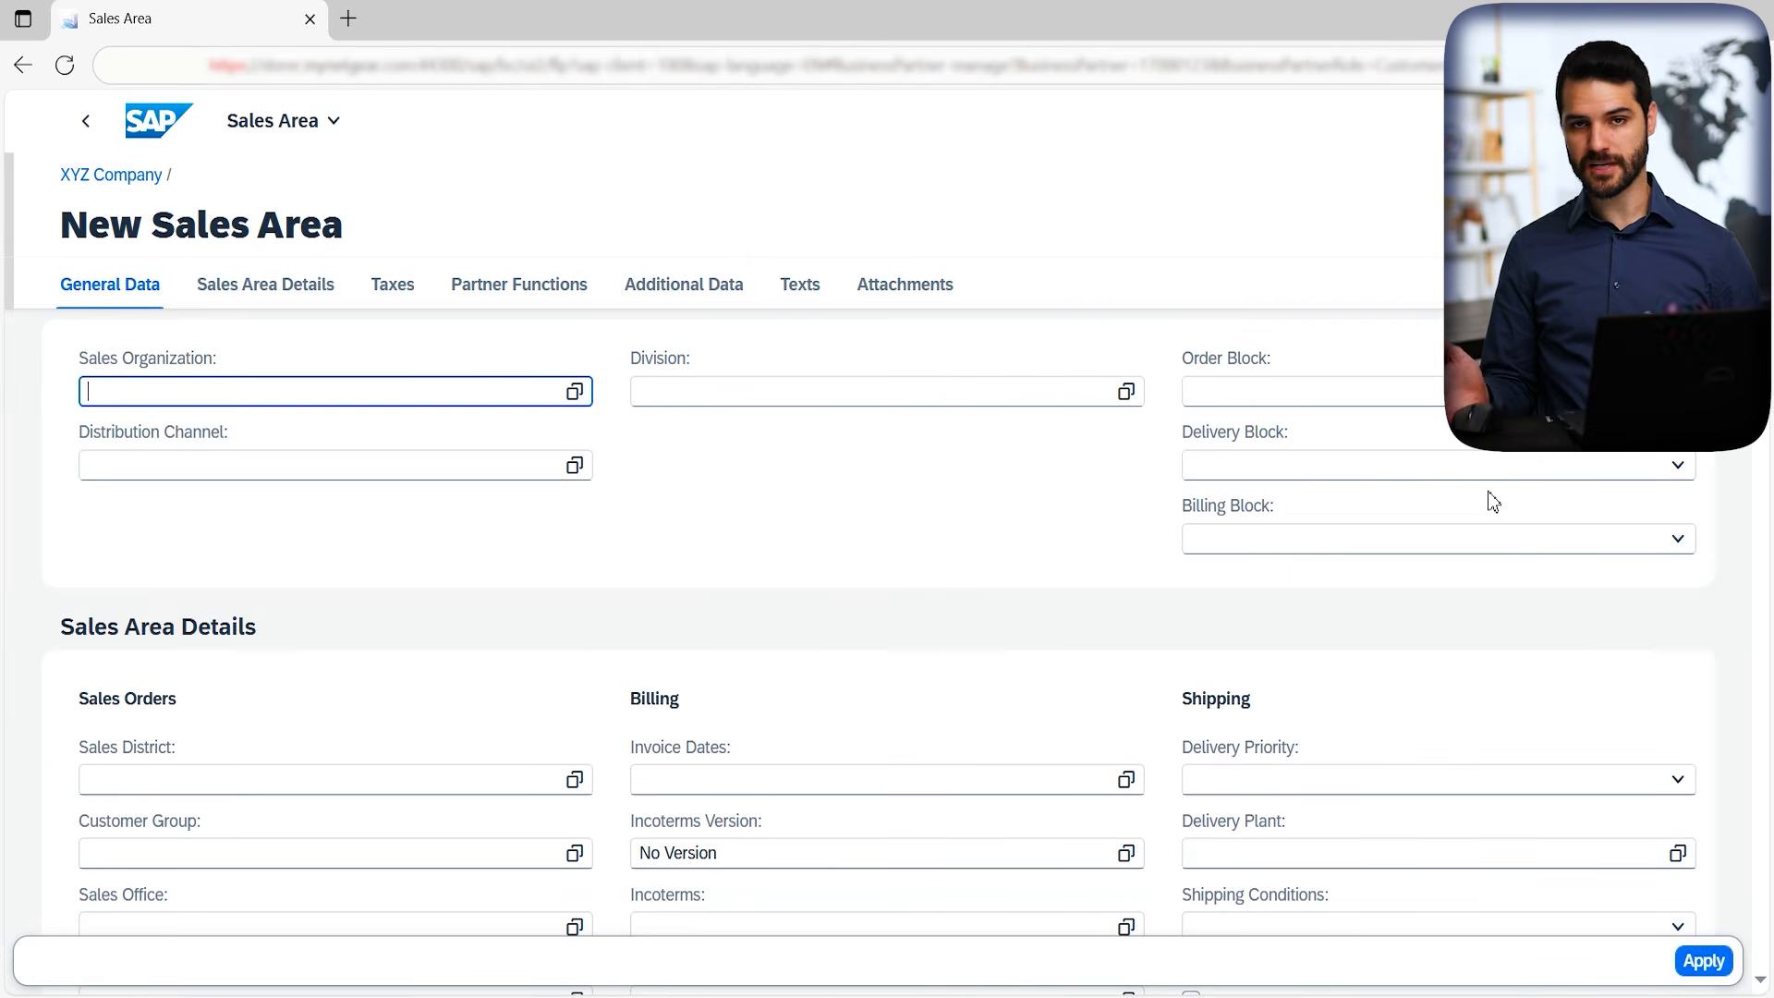
type("1710")
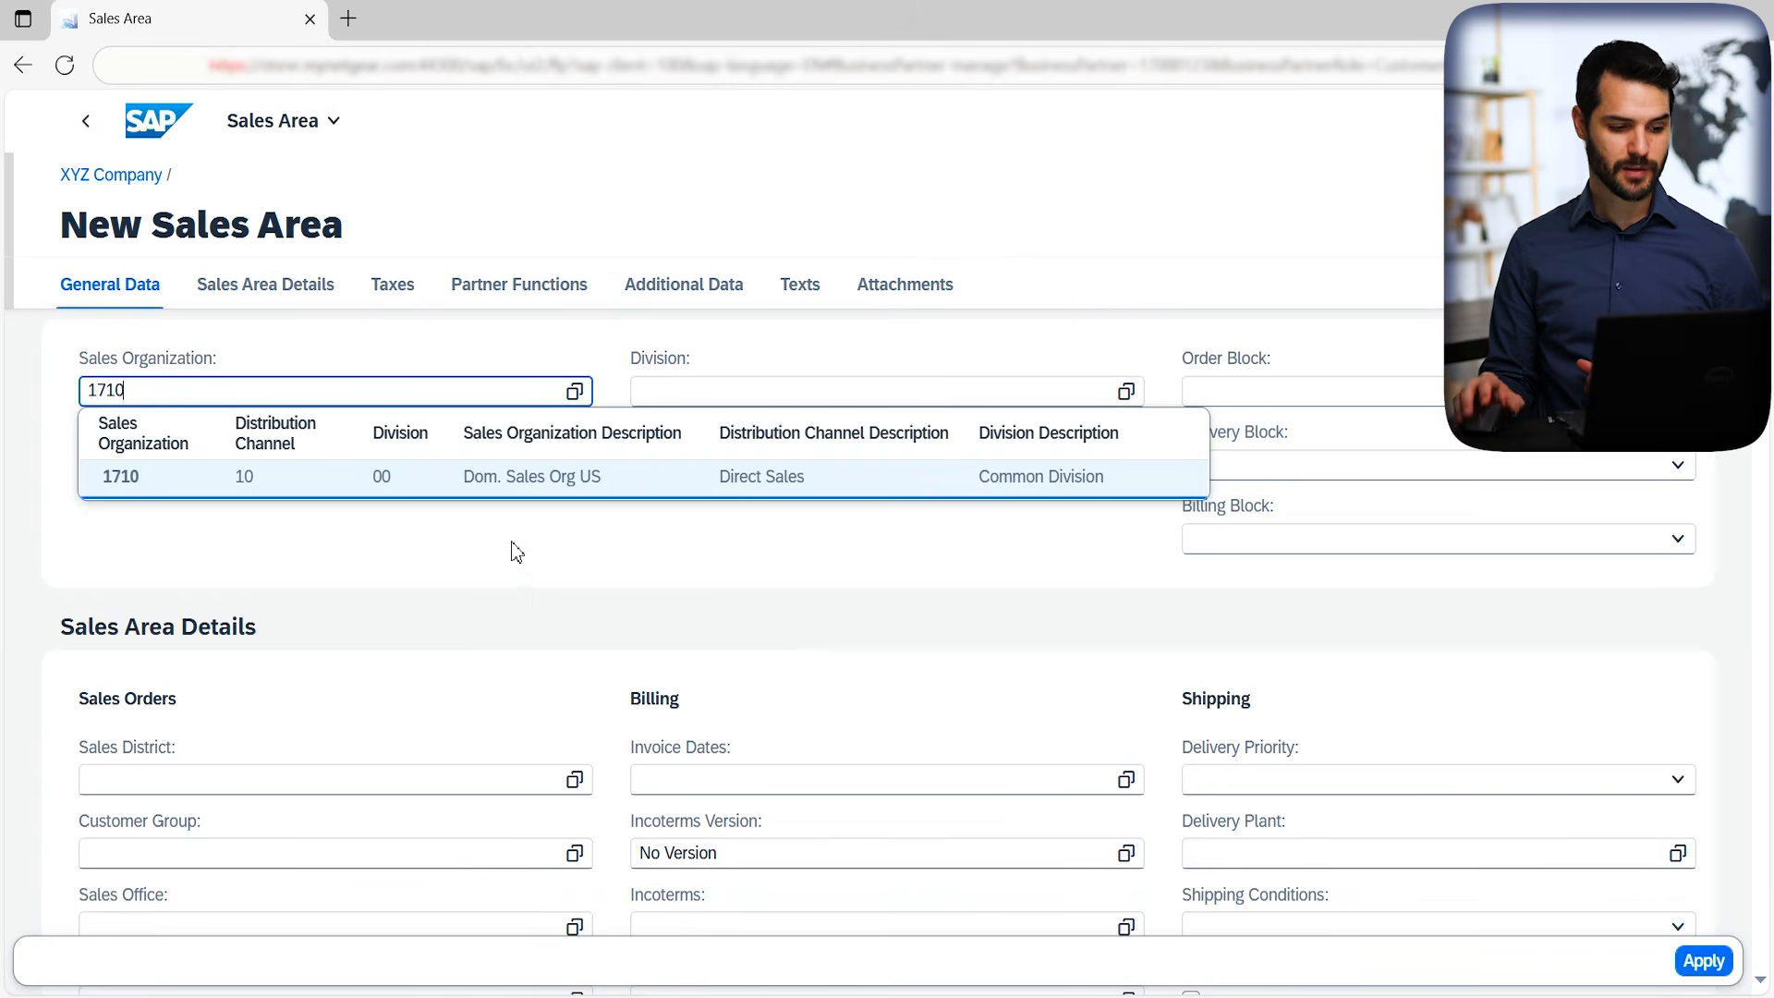
left_click(466, 484)
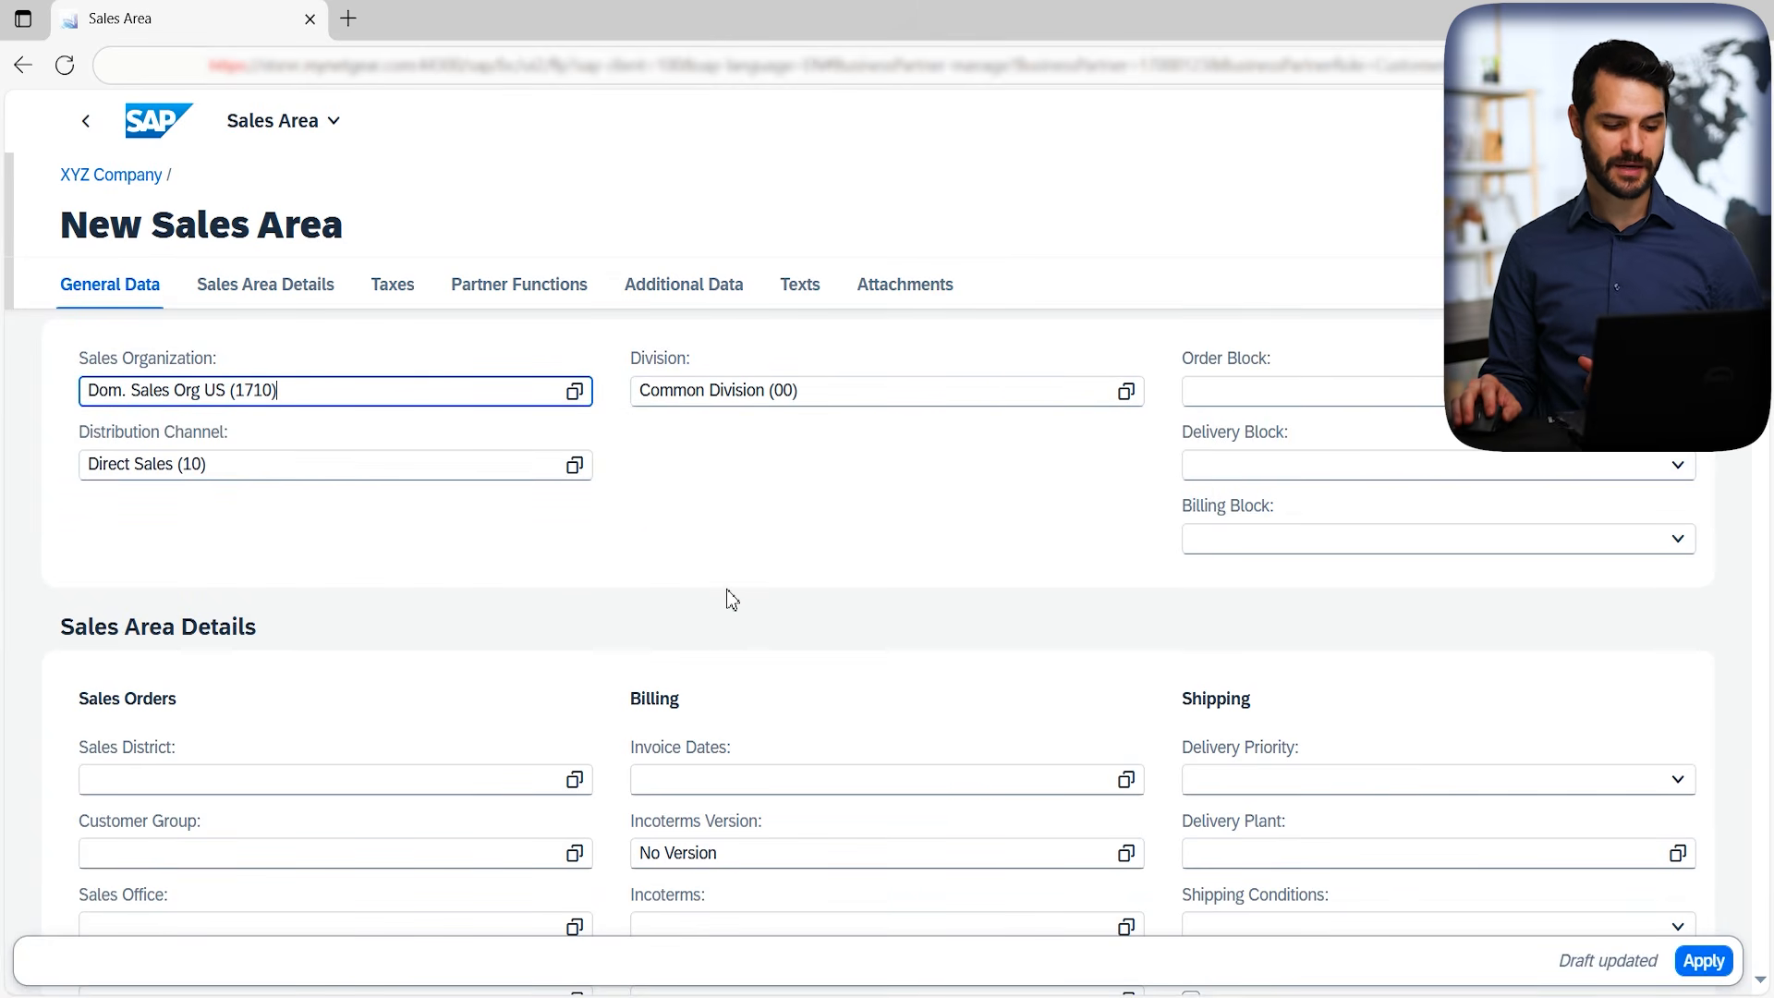
Set the new sales area's currency to United States Dollar (USD) and apply the sales area to the customer role.
scroll(684, 606, "down", 4)
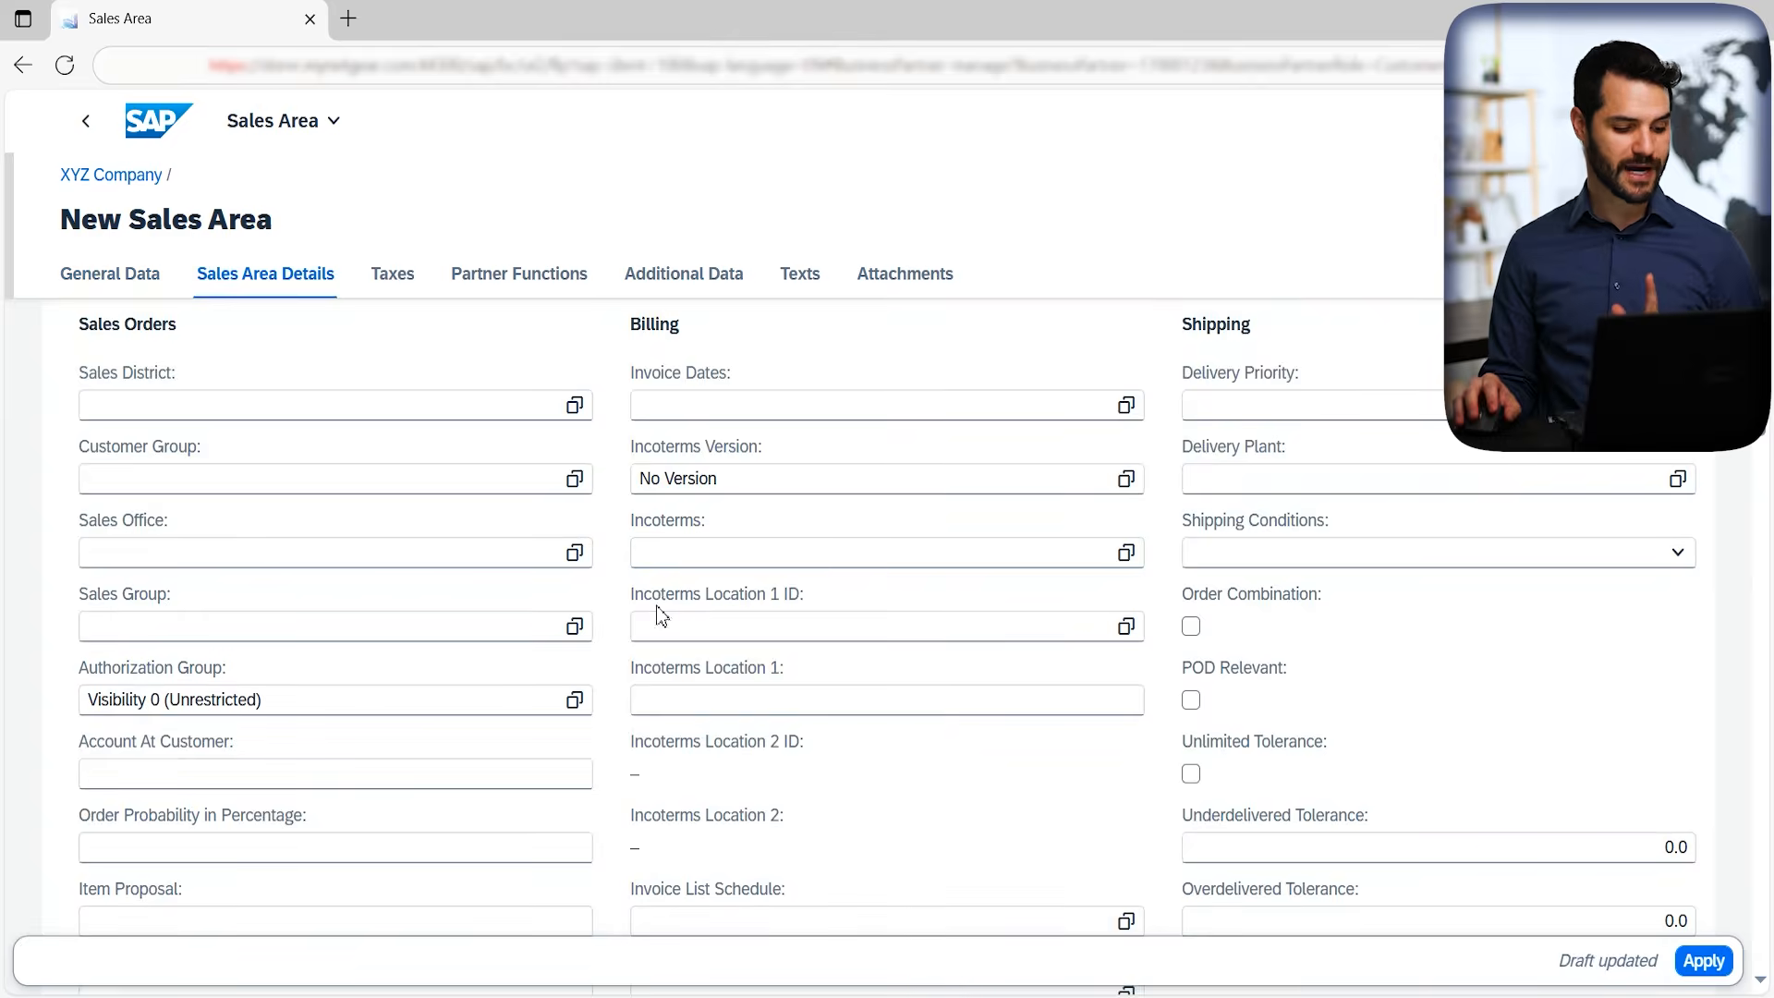
scroll(662, 605, "down", 2)
scroll(662, 608, "down", 2)
scroll(662, 608, "down", 2)
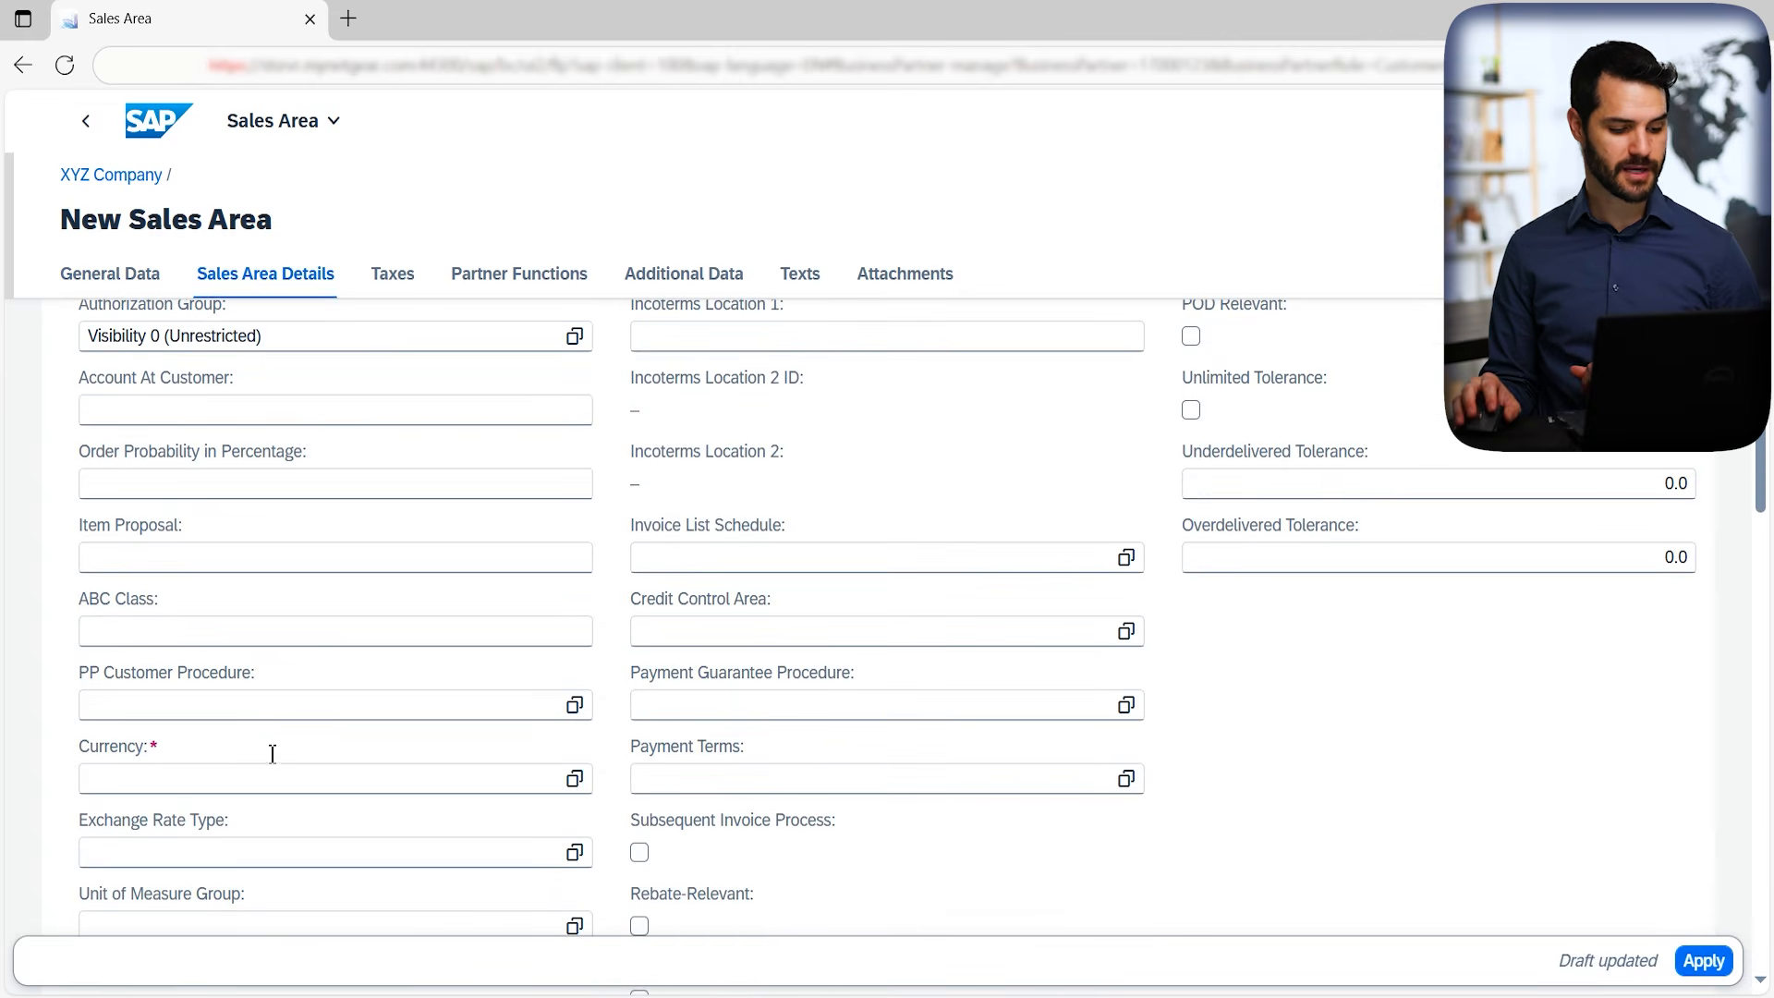
left_click(172, 776)
type("usd")
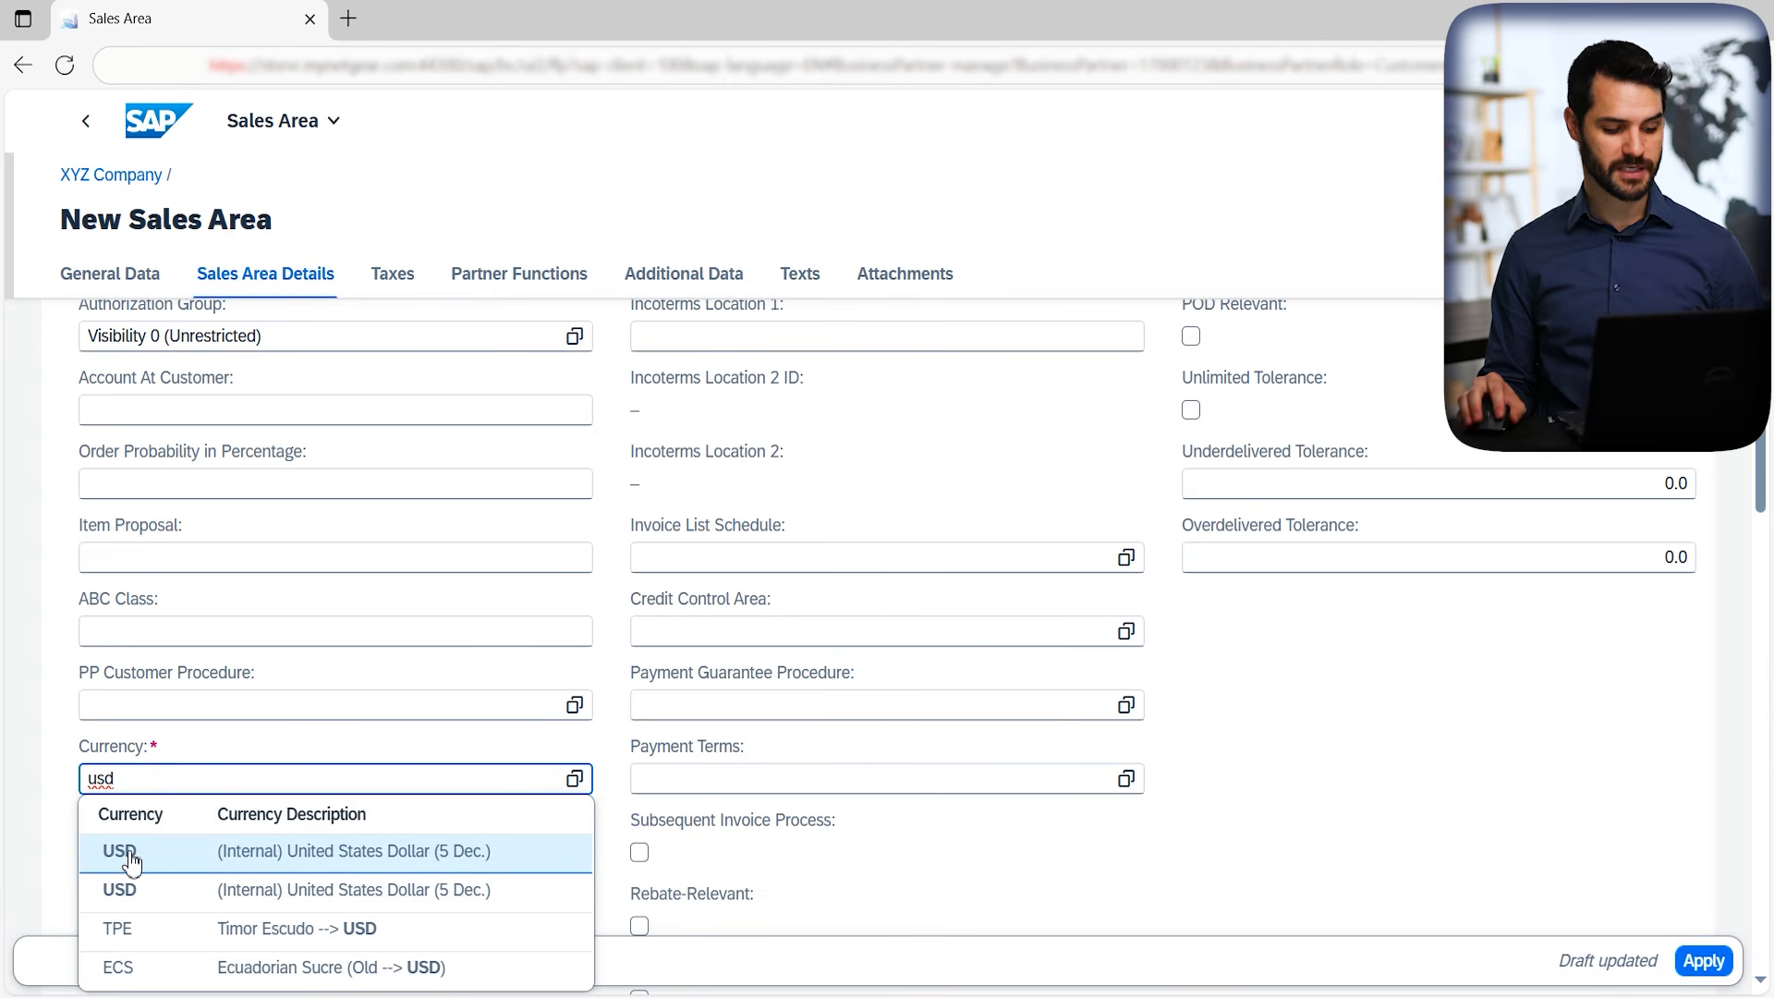
left_click(160, 852)
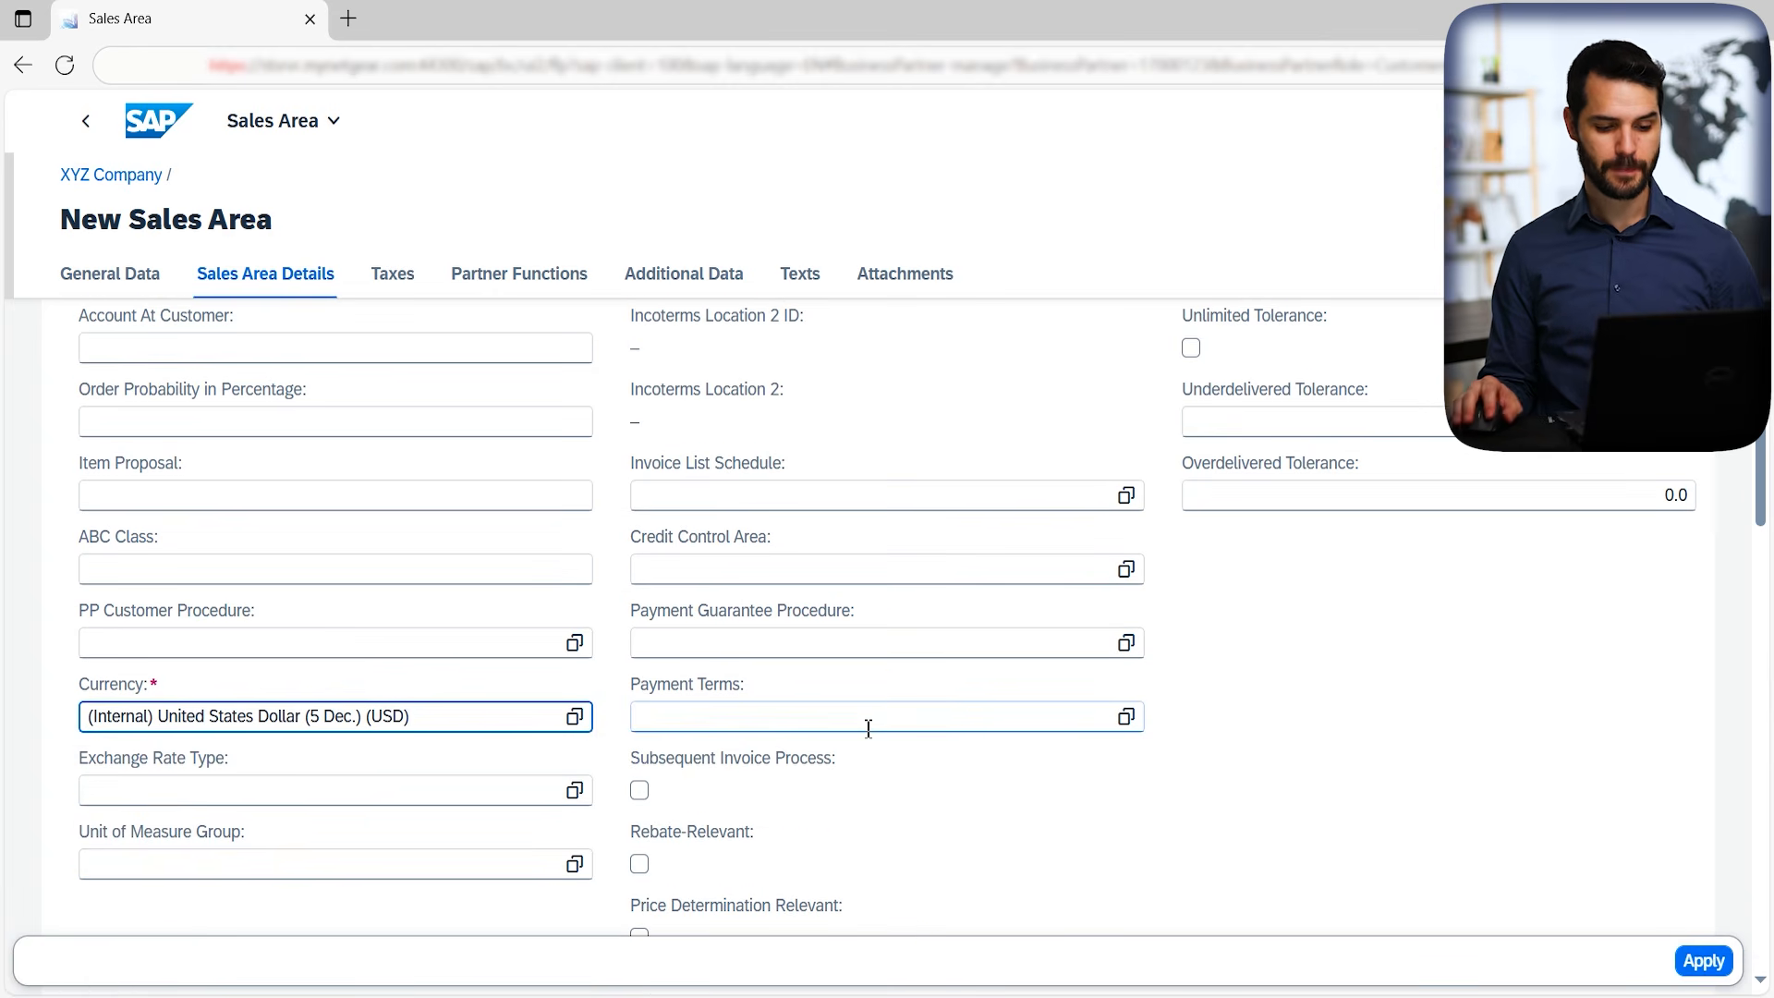
left_click(1386, 713)
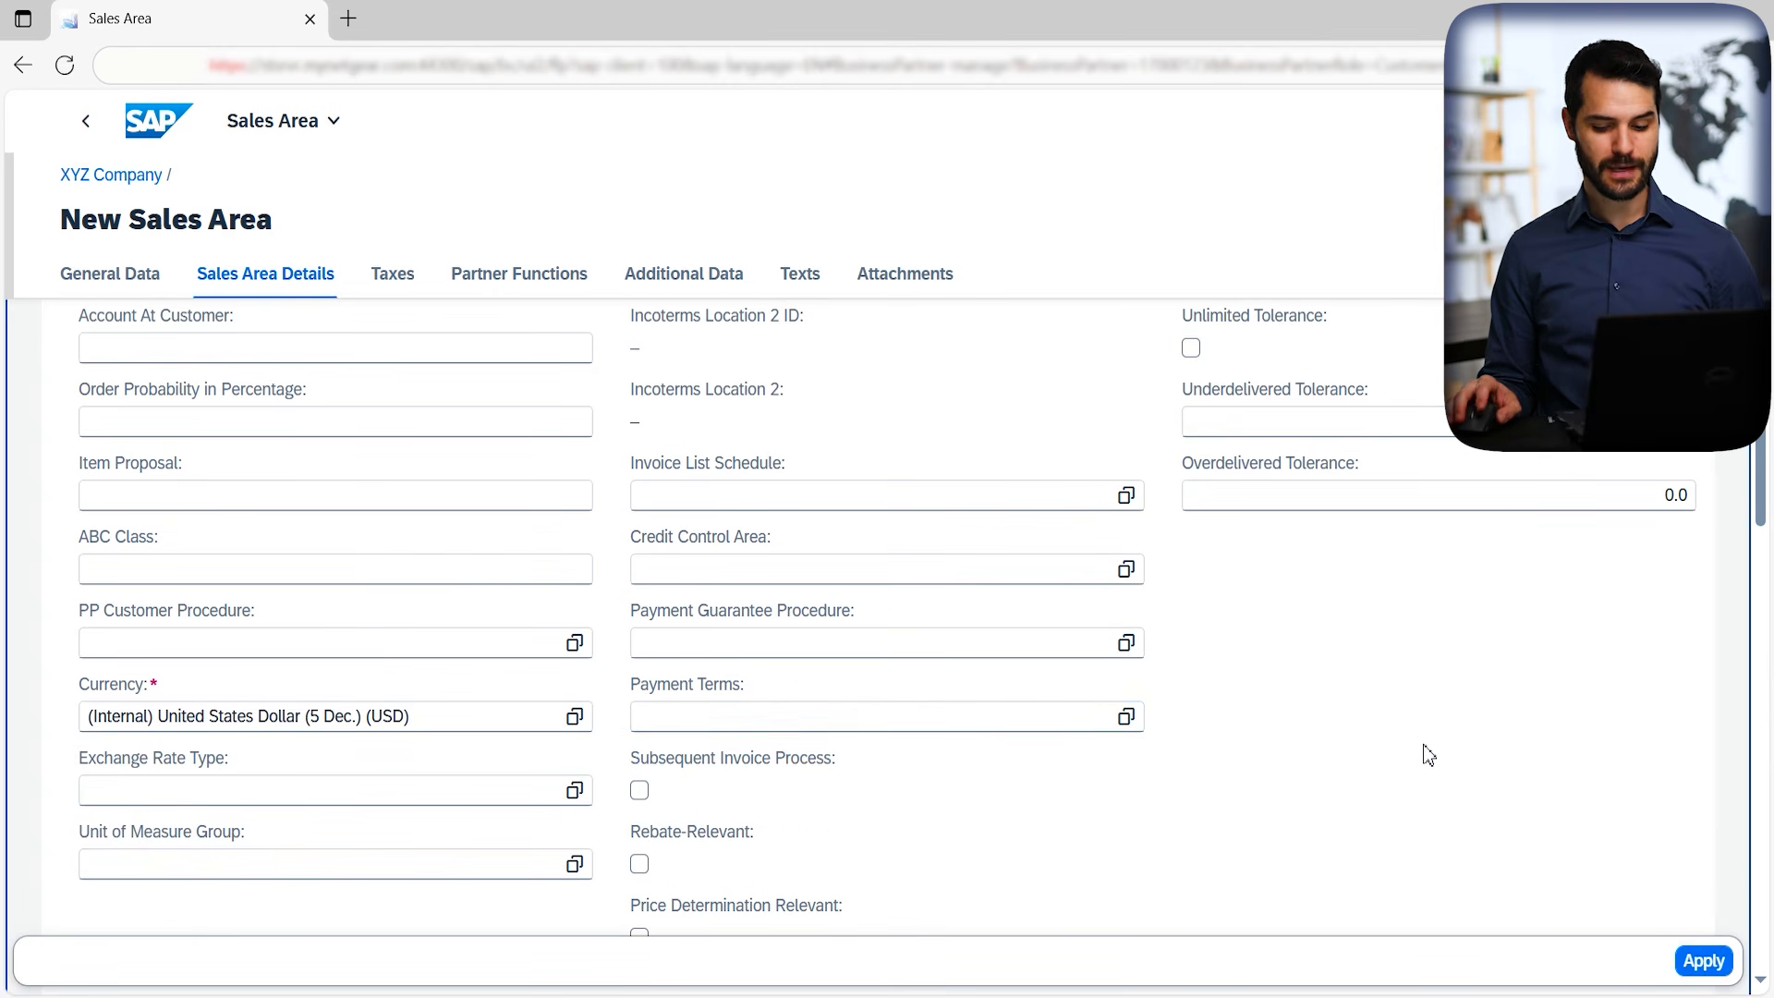
left_click(1705, 962)
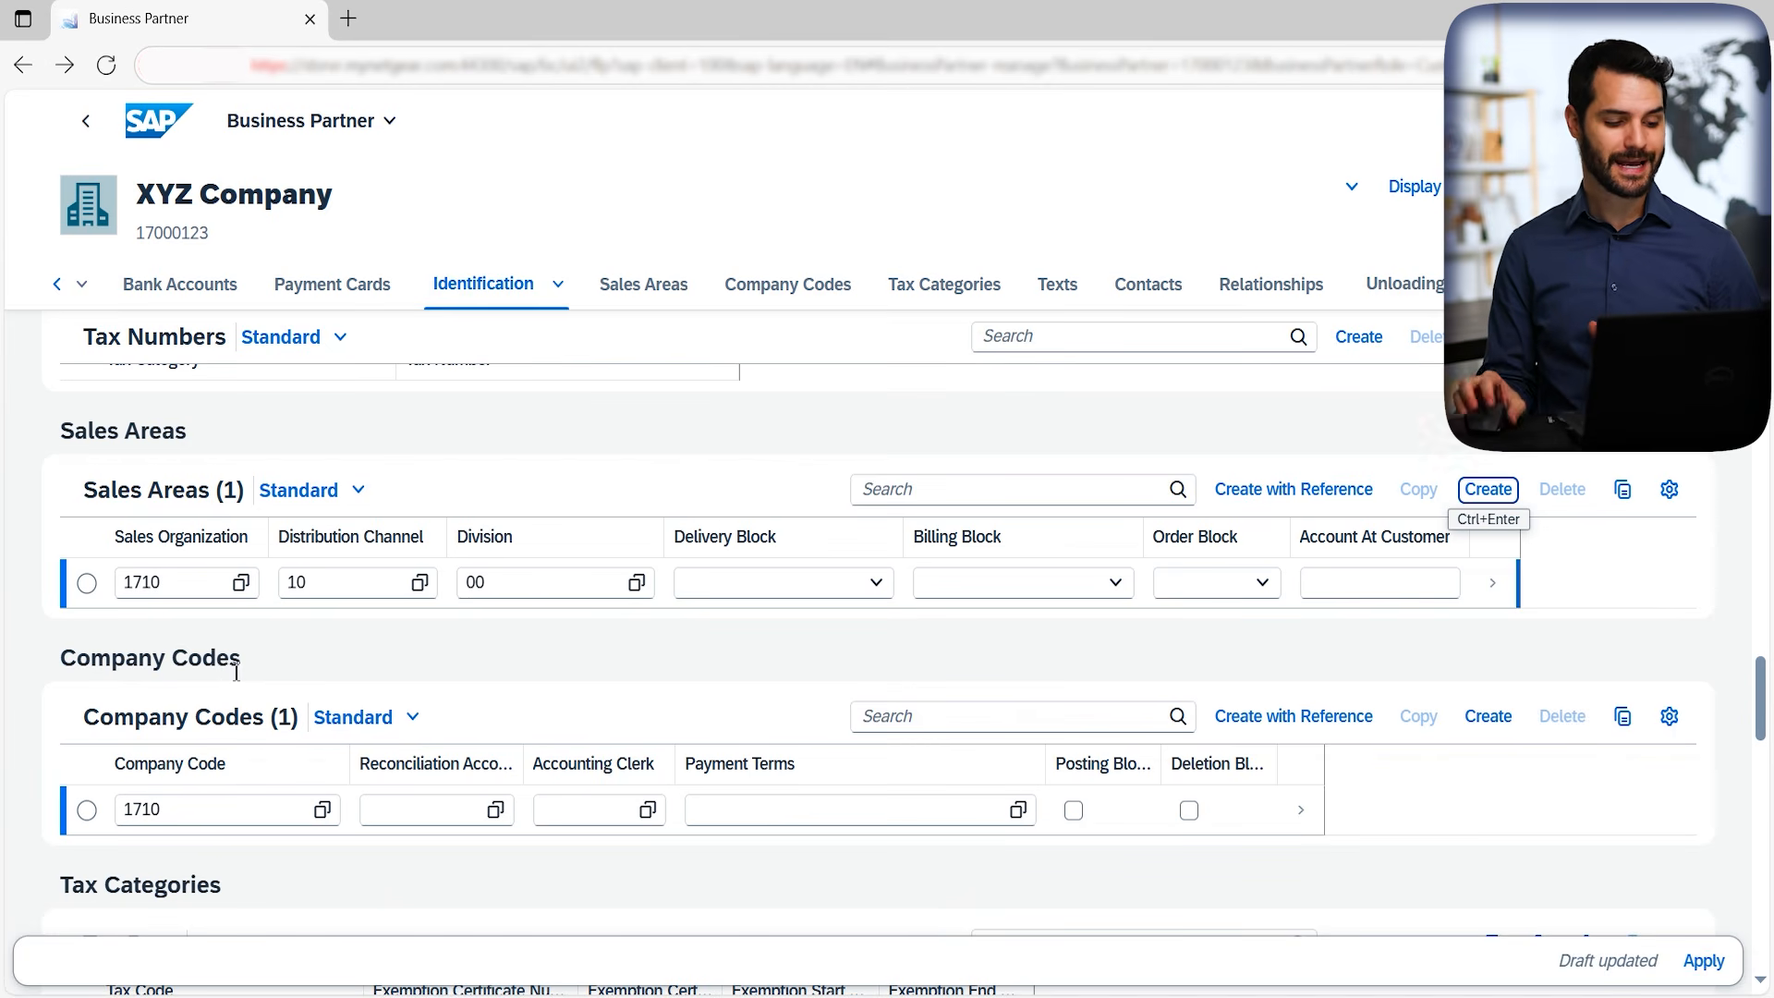
Look up the customer number in the role's Customer Information, and apply and save the XYZ Company business partner changes.
scroll(225, 673, "up", 10)
scroll(229, 674, "up", 10)
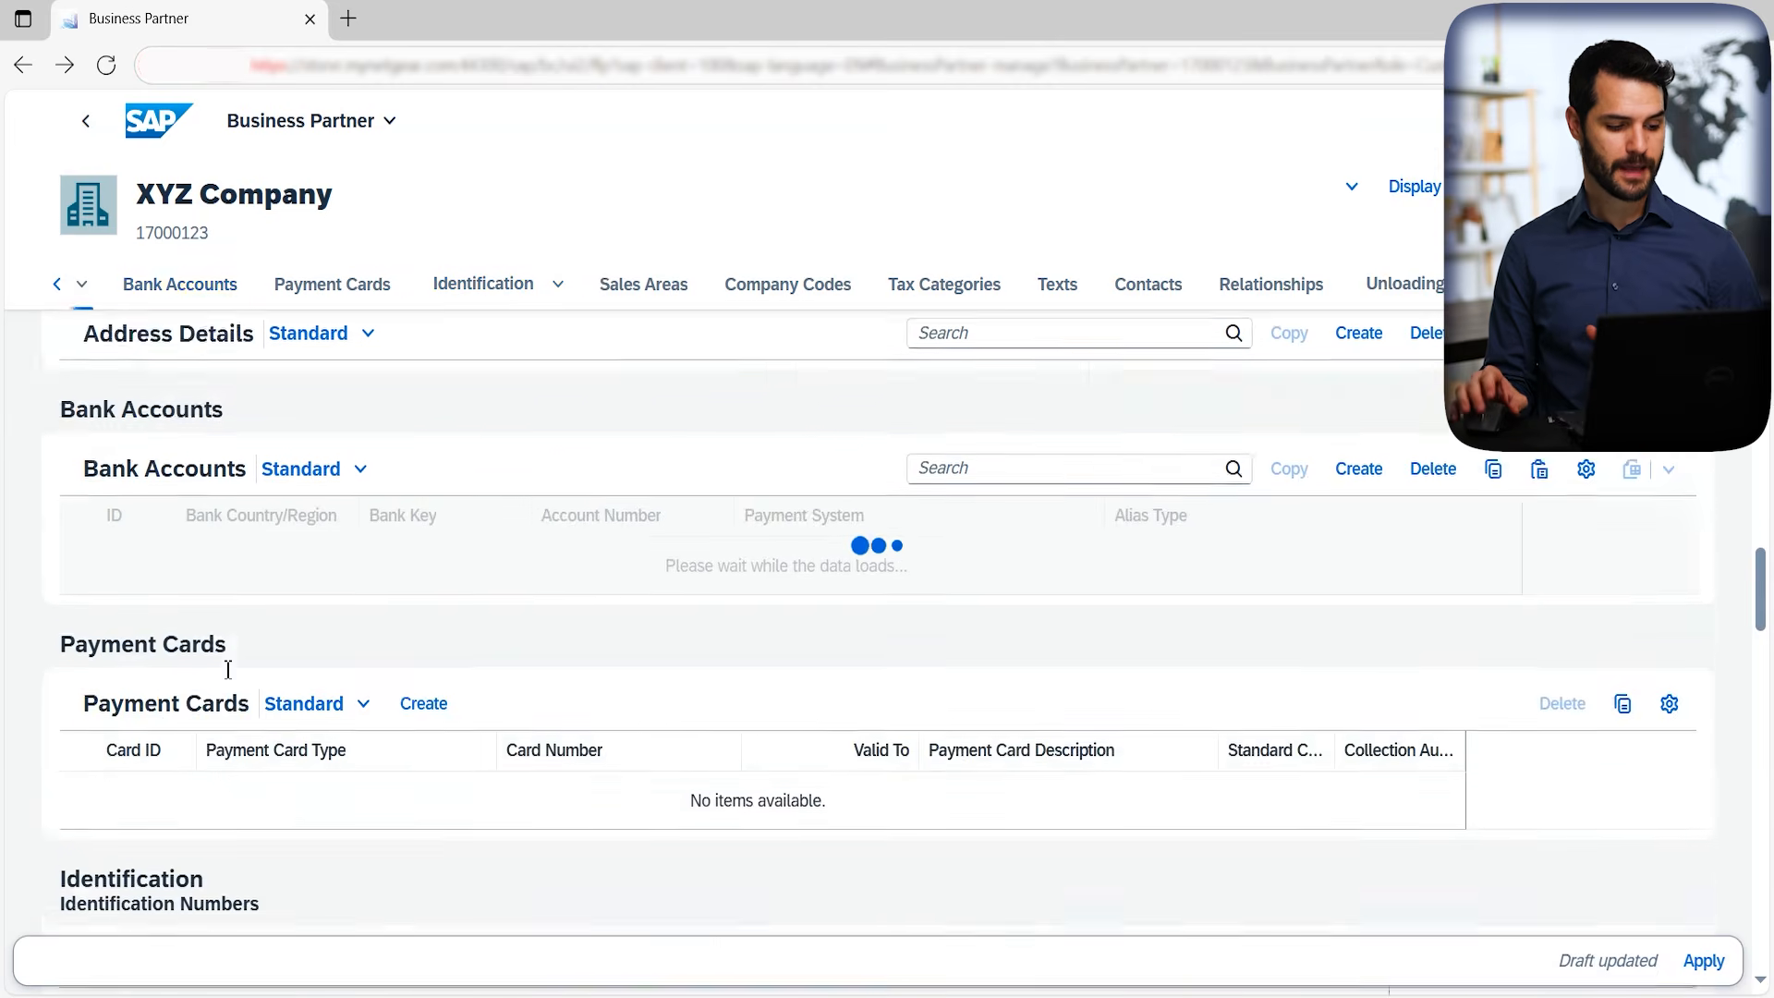
scroll(229, 669, "up", 10)
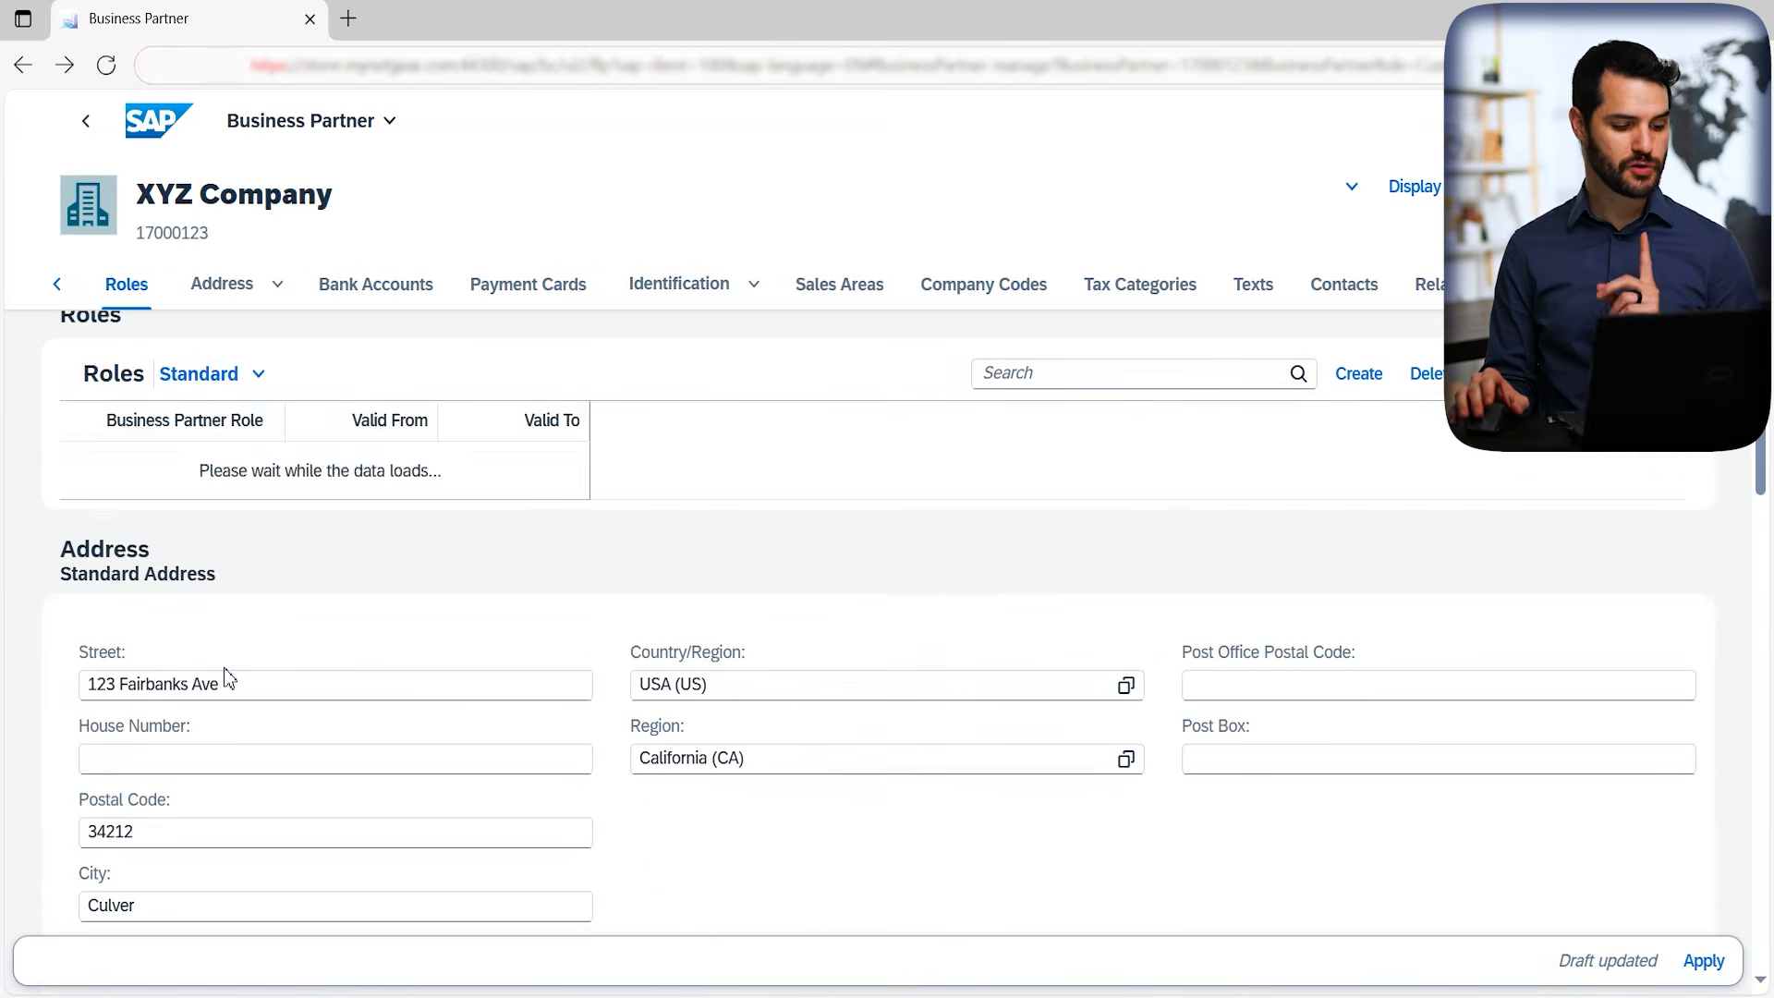
scroll(262, 695, "up", 8)
scroll(259, 691, "up", 2)
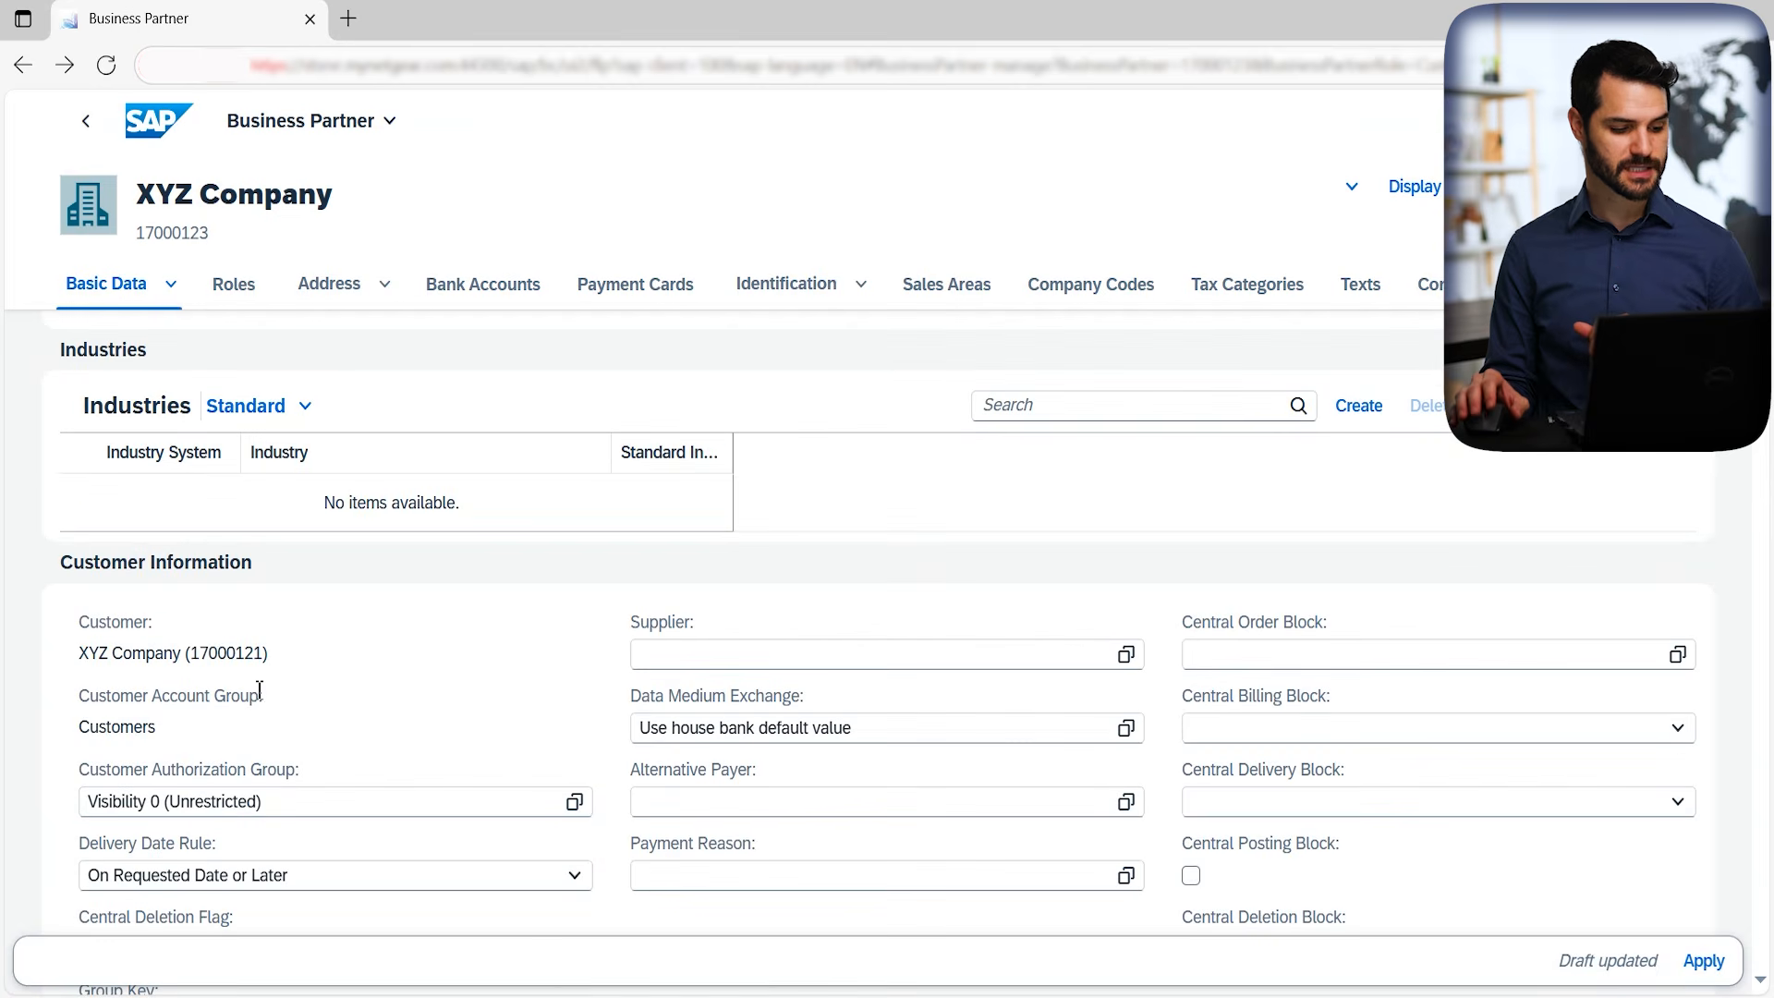
left_click_drag(192, 652, 266, 642)
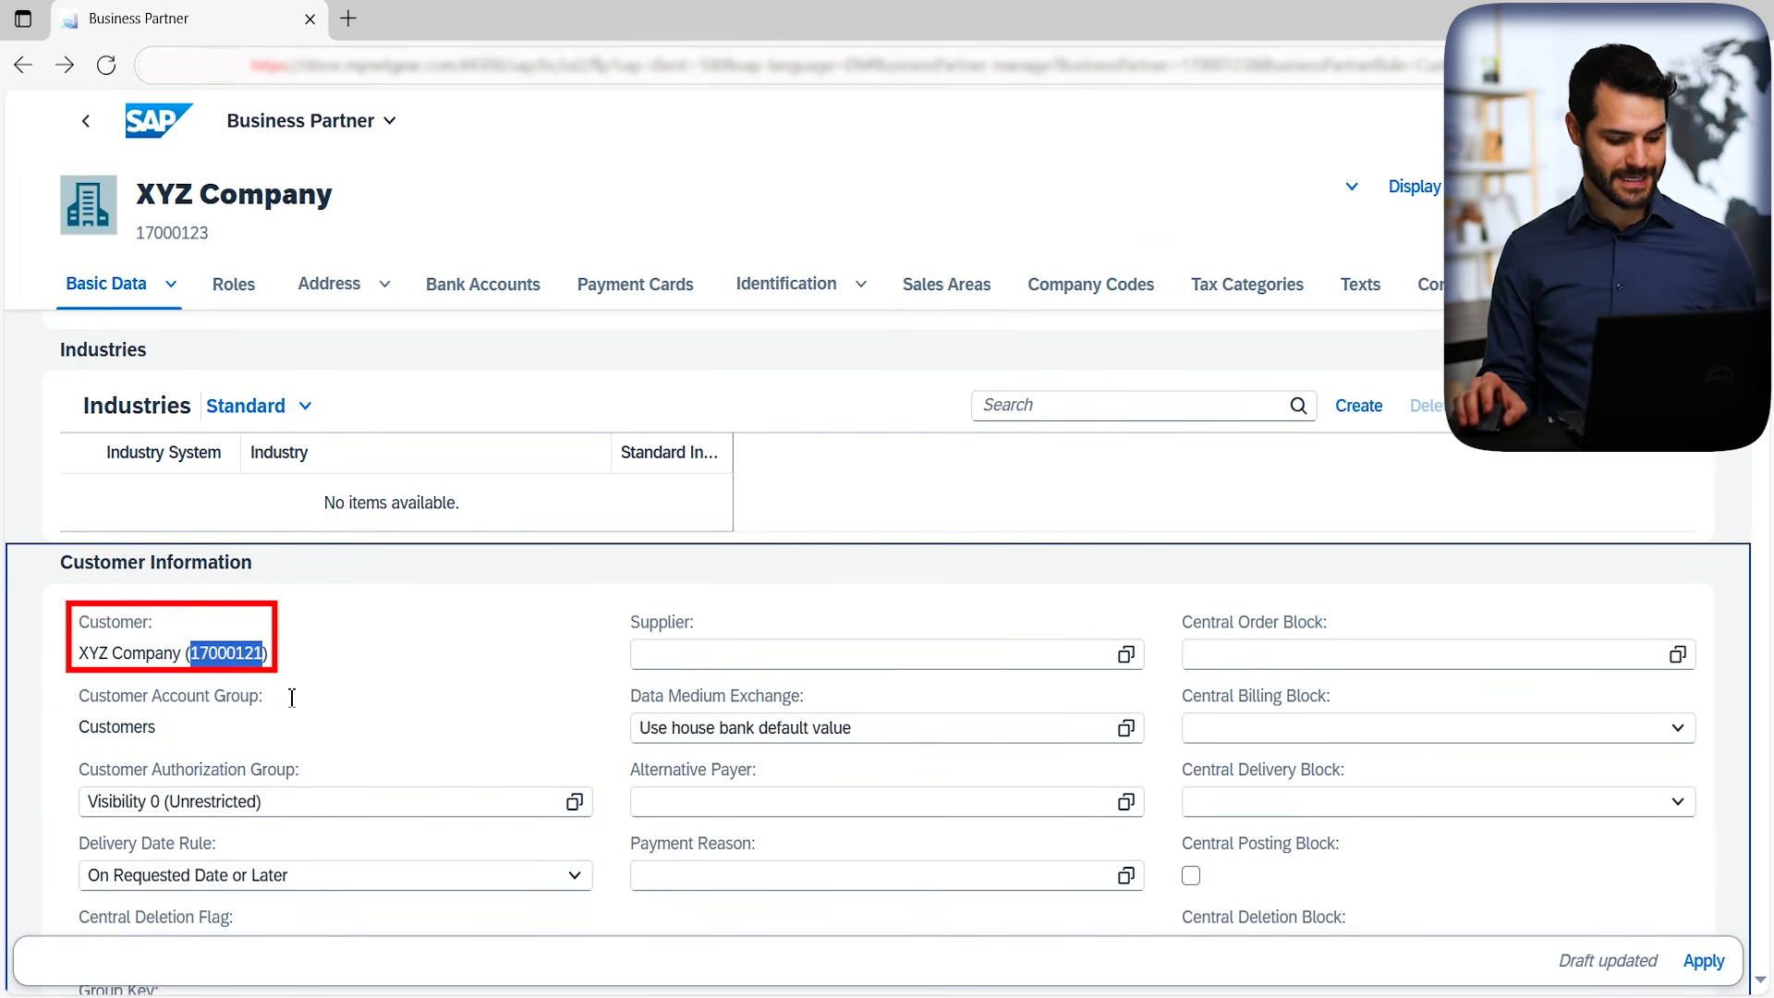
left_click(379, 640)
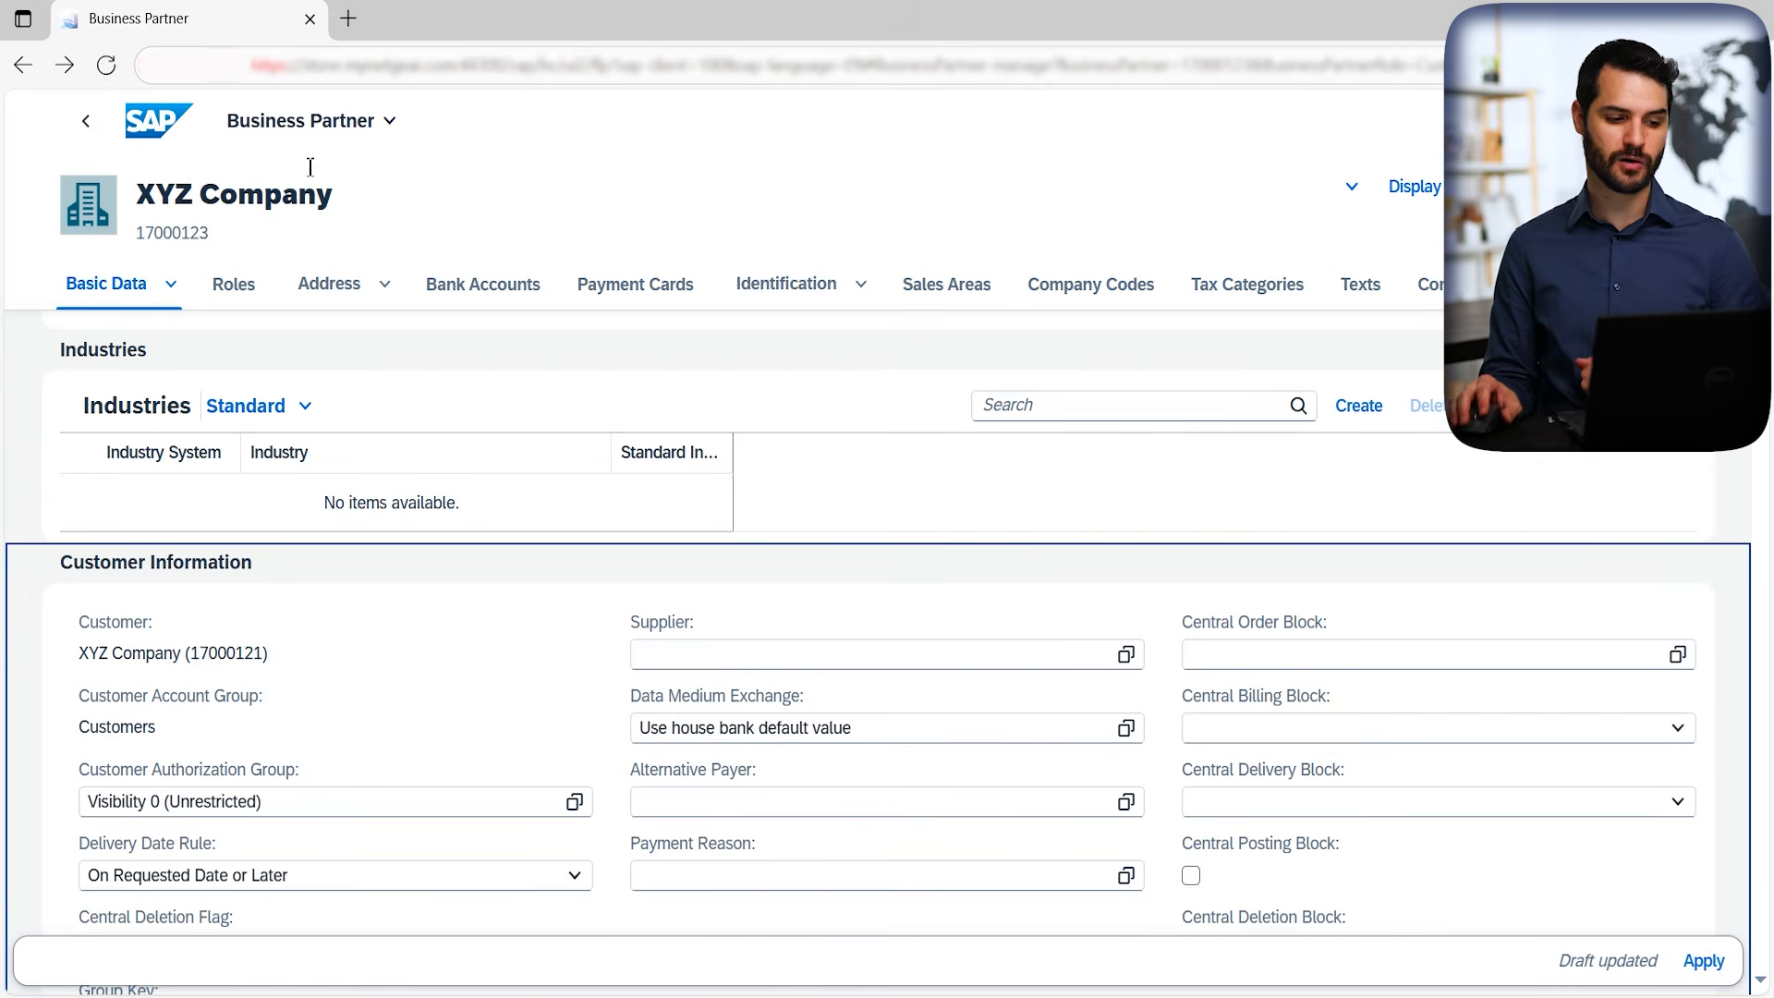
left_click(1705, 962)
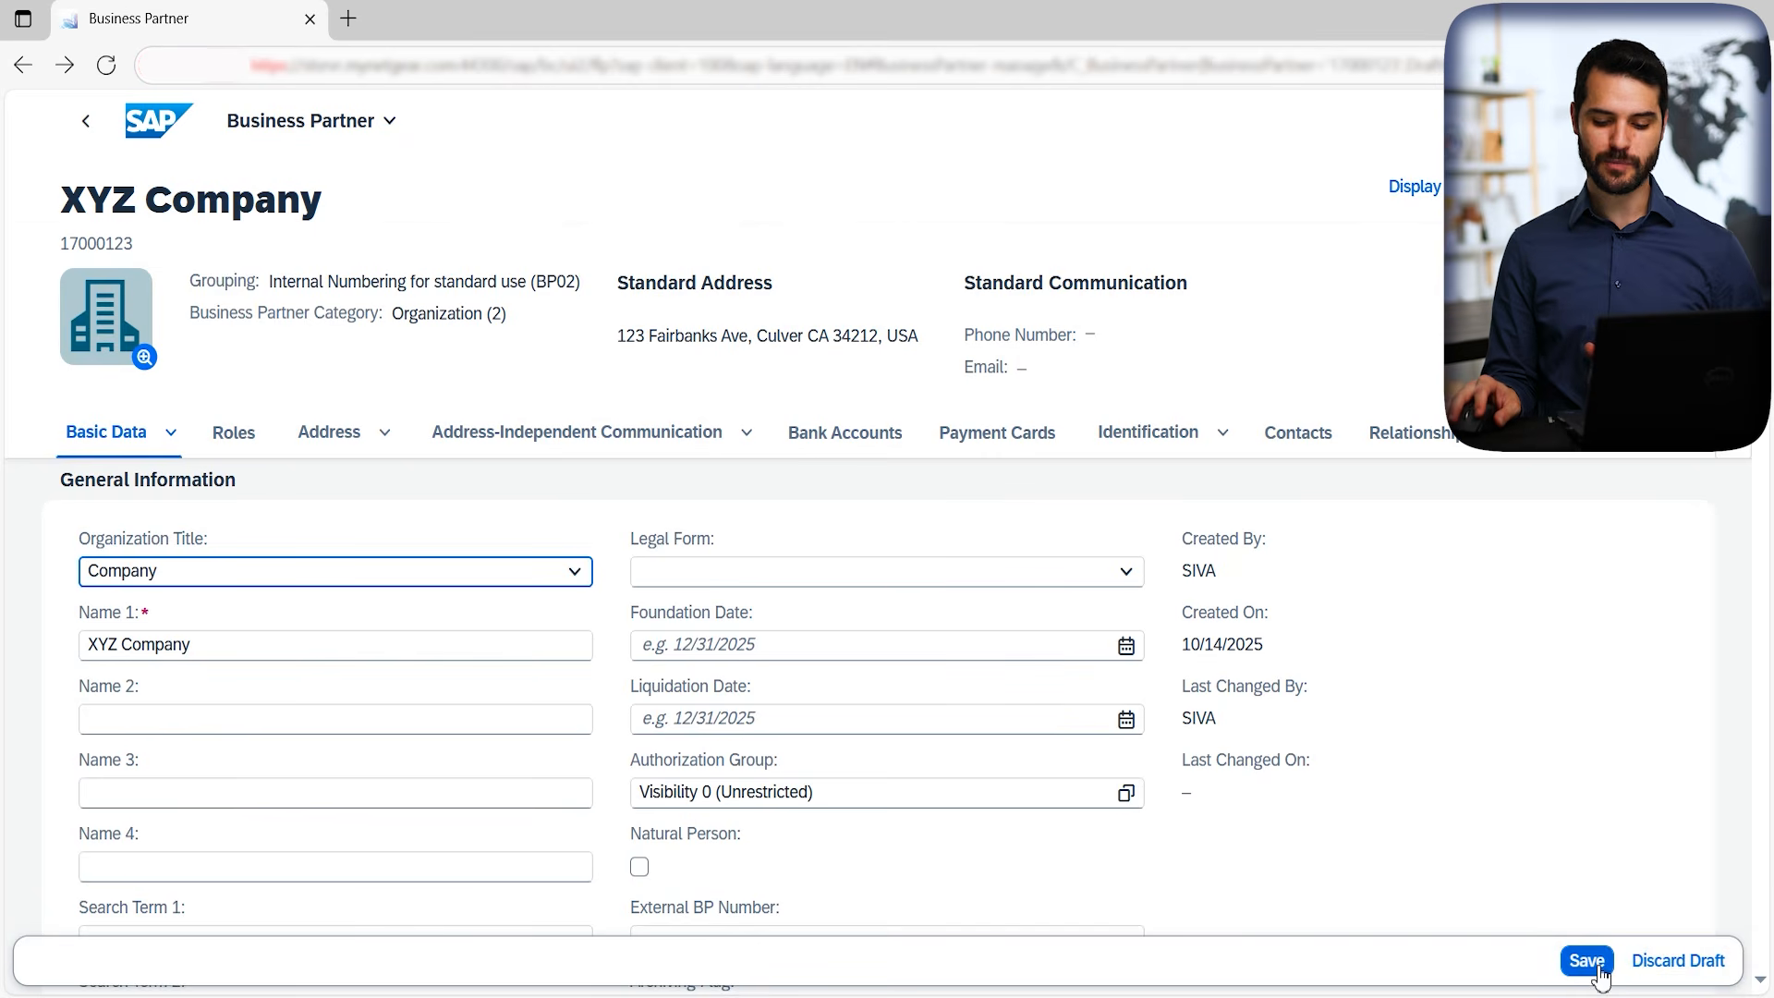
left_click(1591, 966)
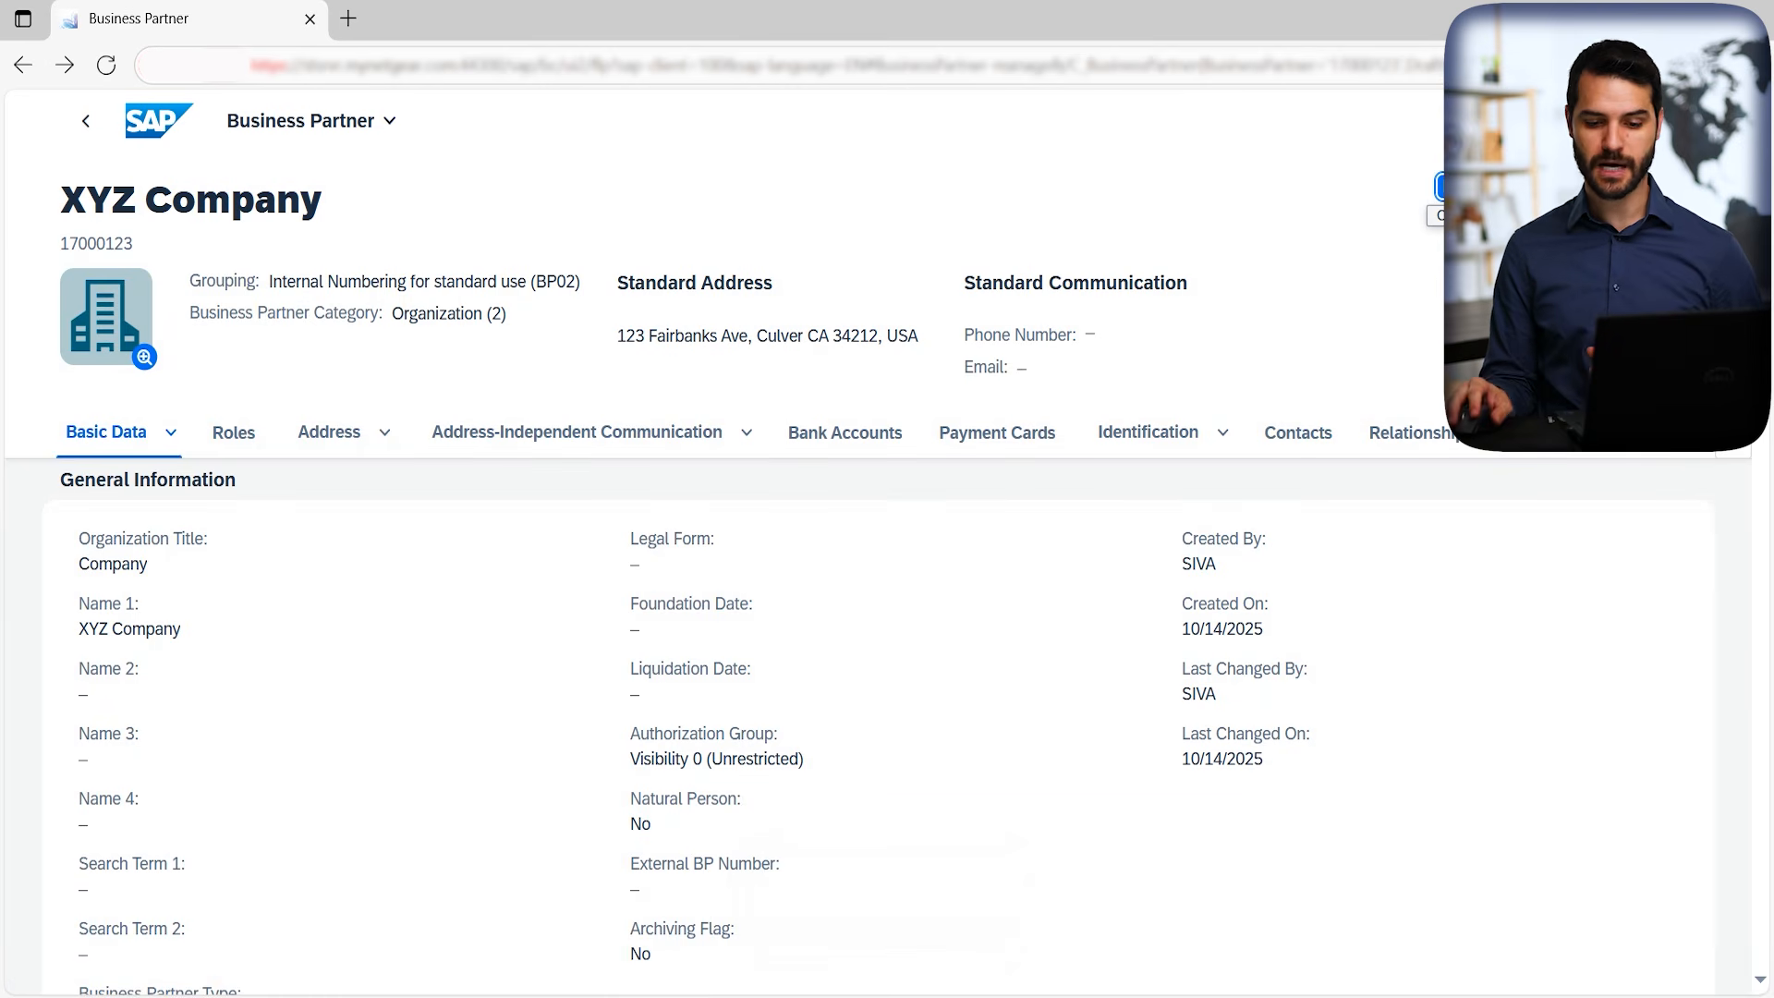
Search the apps for "sales order" and open the Create Sales Orders app.
left_click(1569, 121)
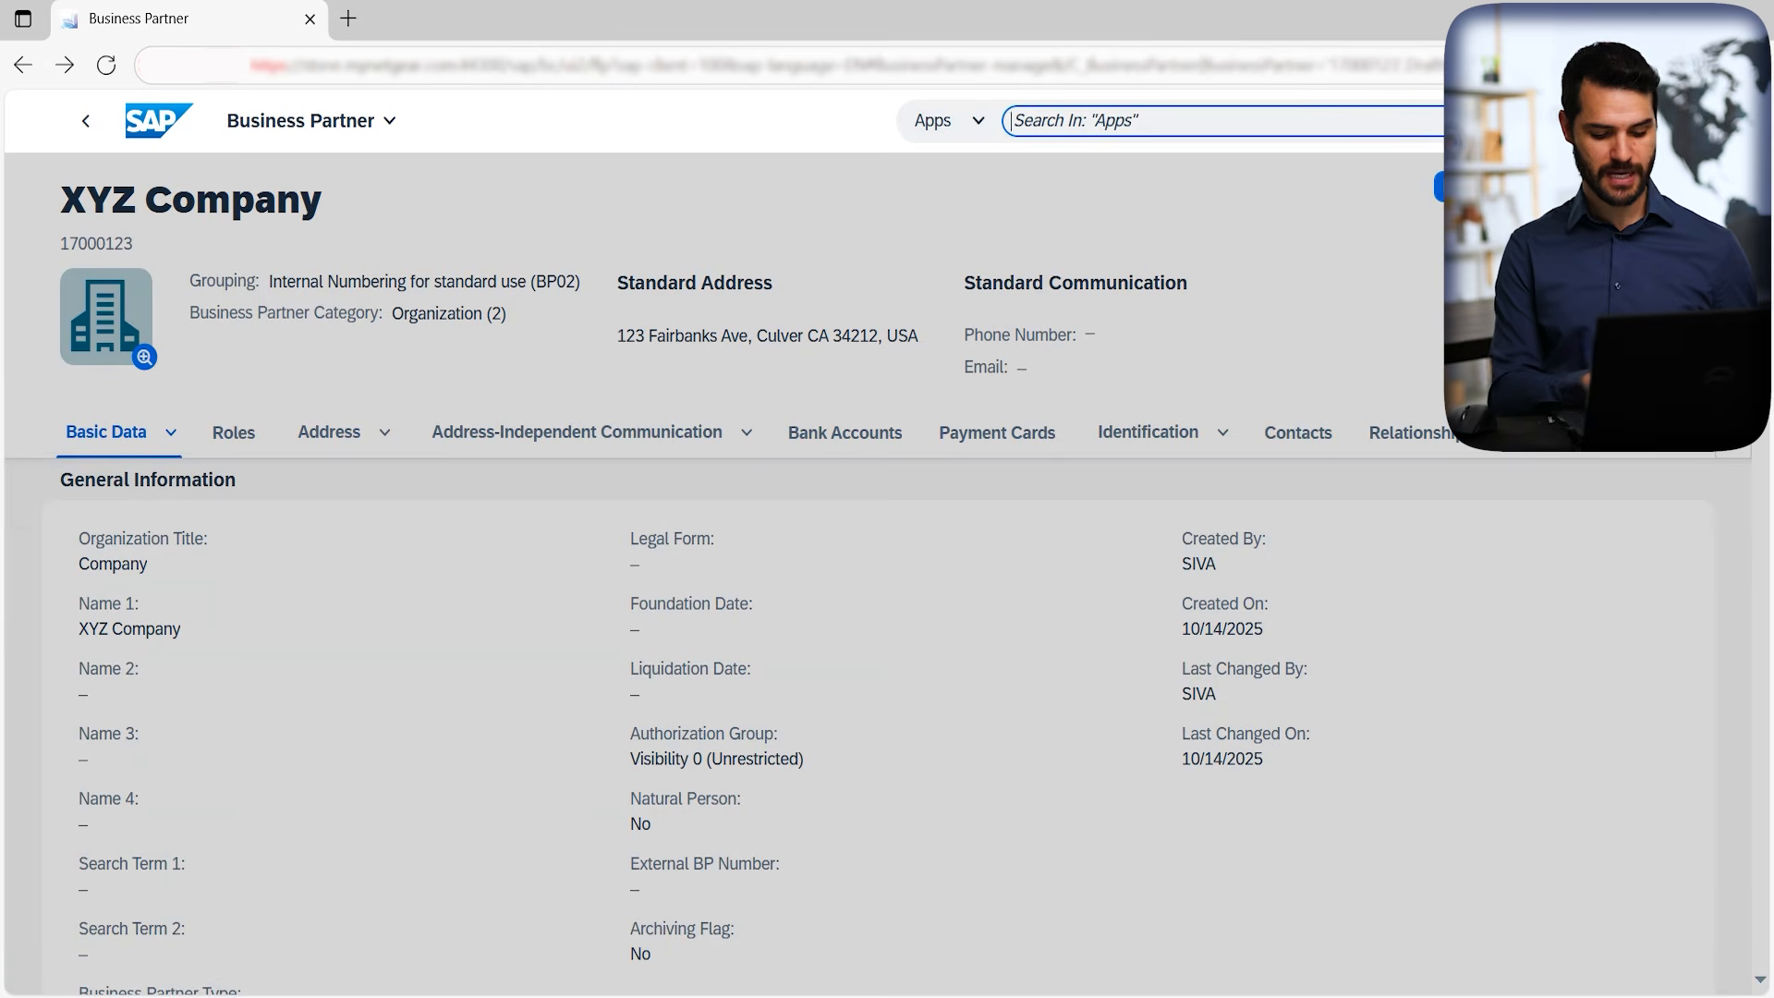
type("sales order")
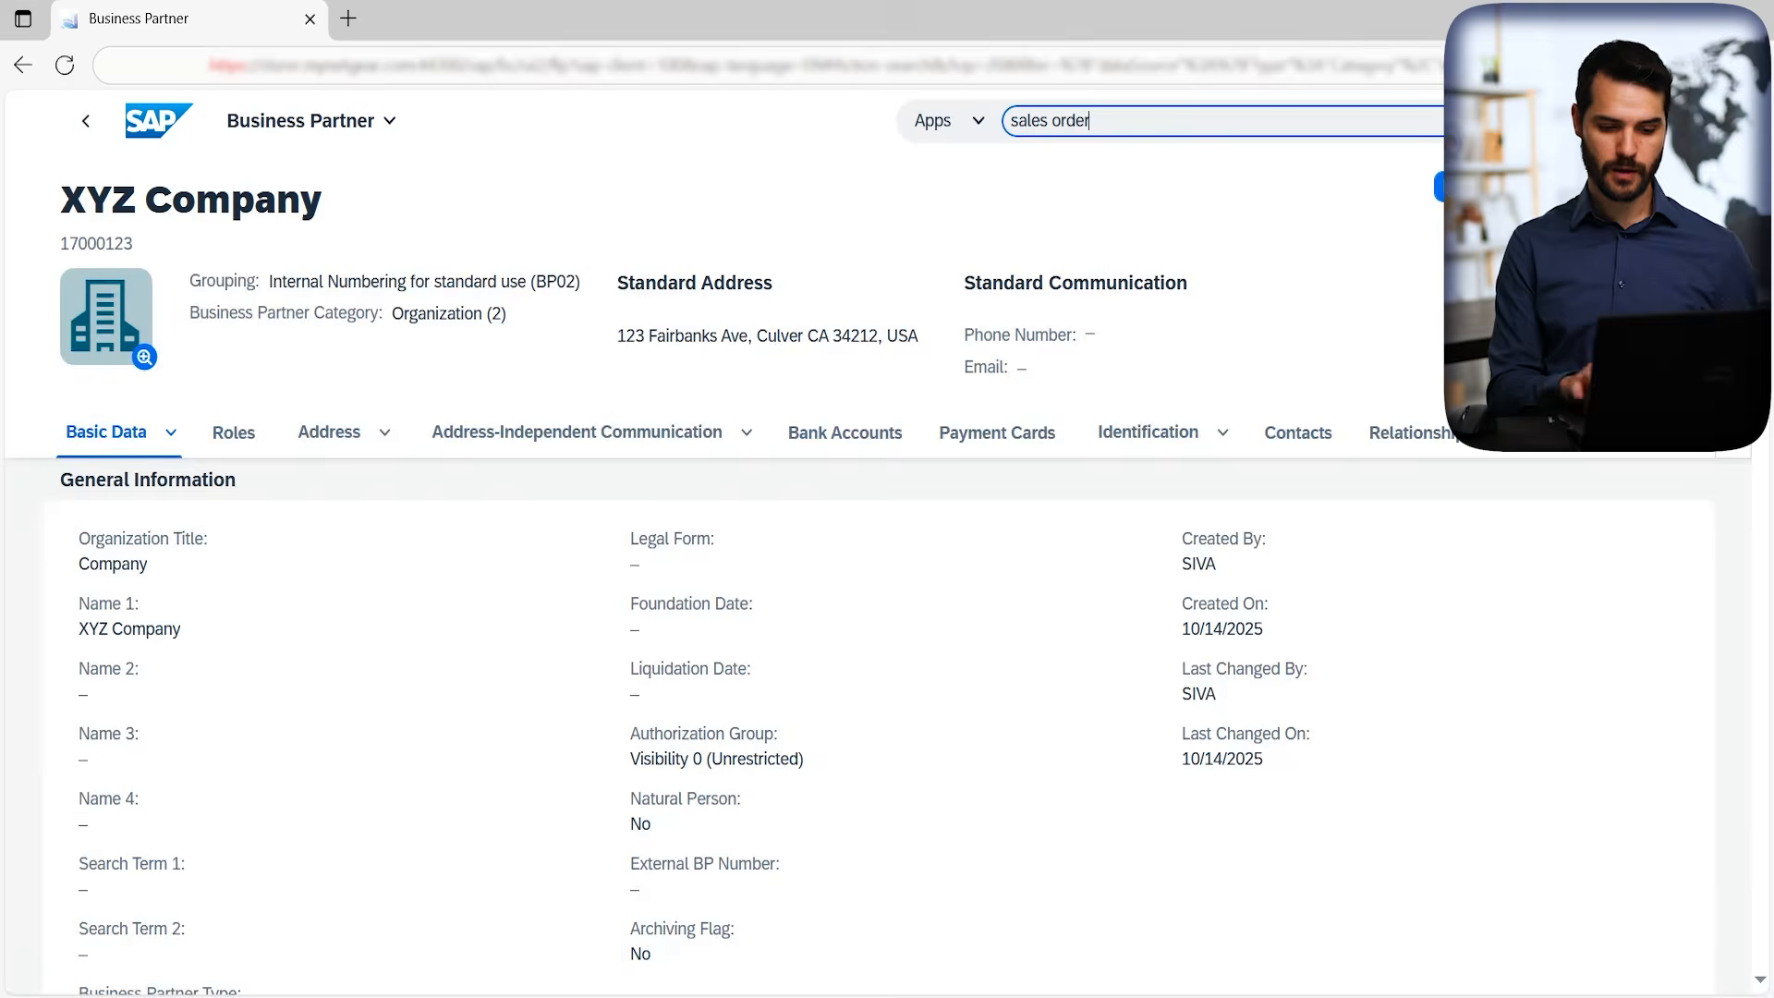
key("Return")
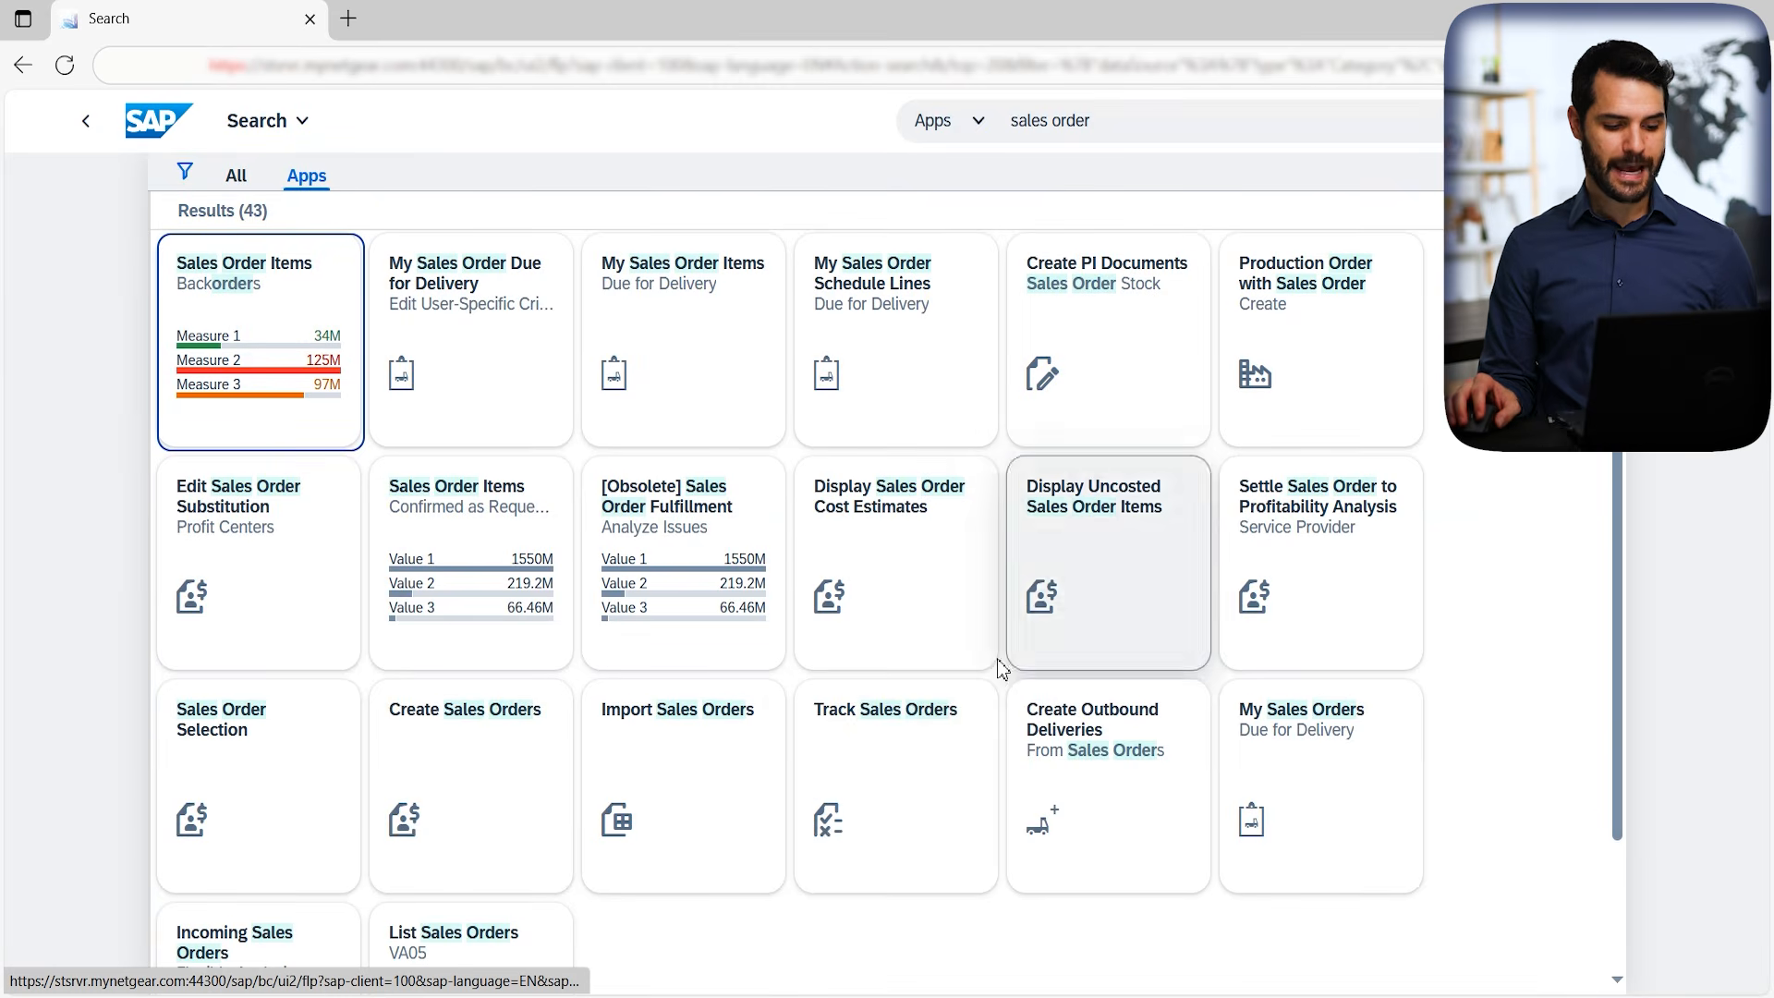
left_click(487, 755)
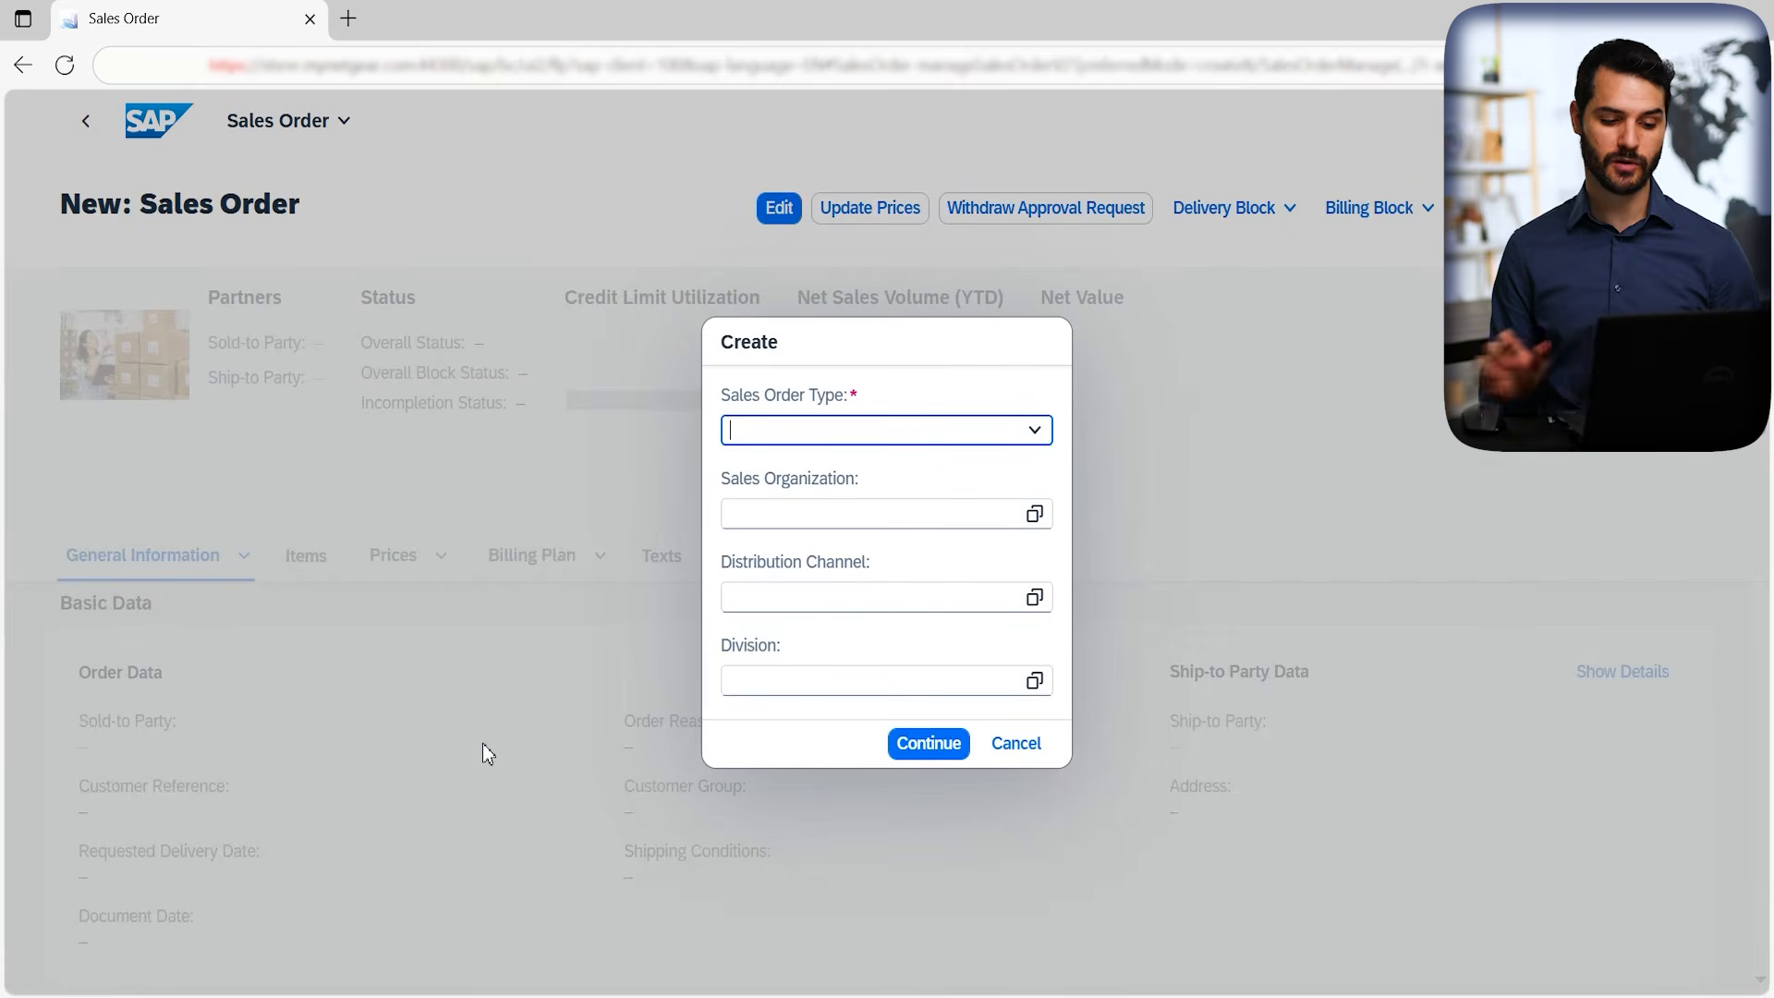
Set the new sales order's type to Standard Order (OR) and its sales organization to Dom. Sales Org US (1710).
left_click(1032, 433)
left_click(878, 477)
left_click(885, 523)
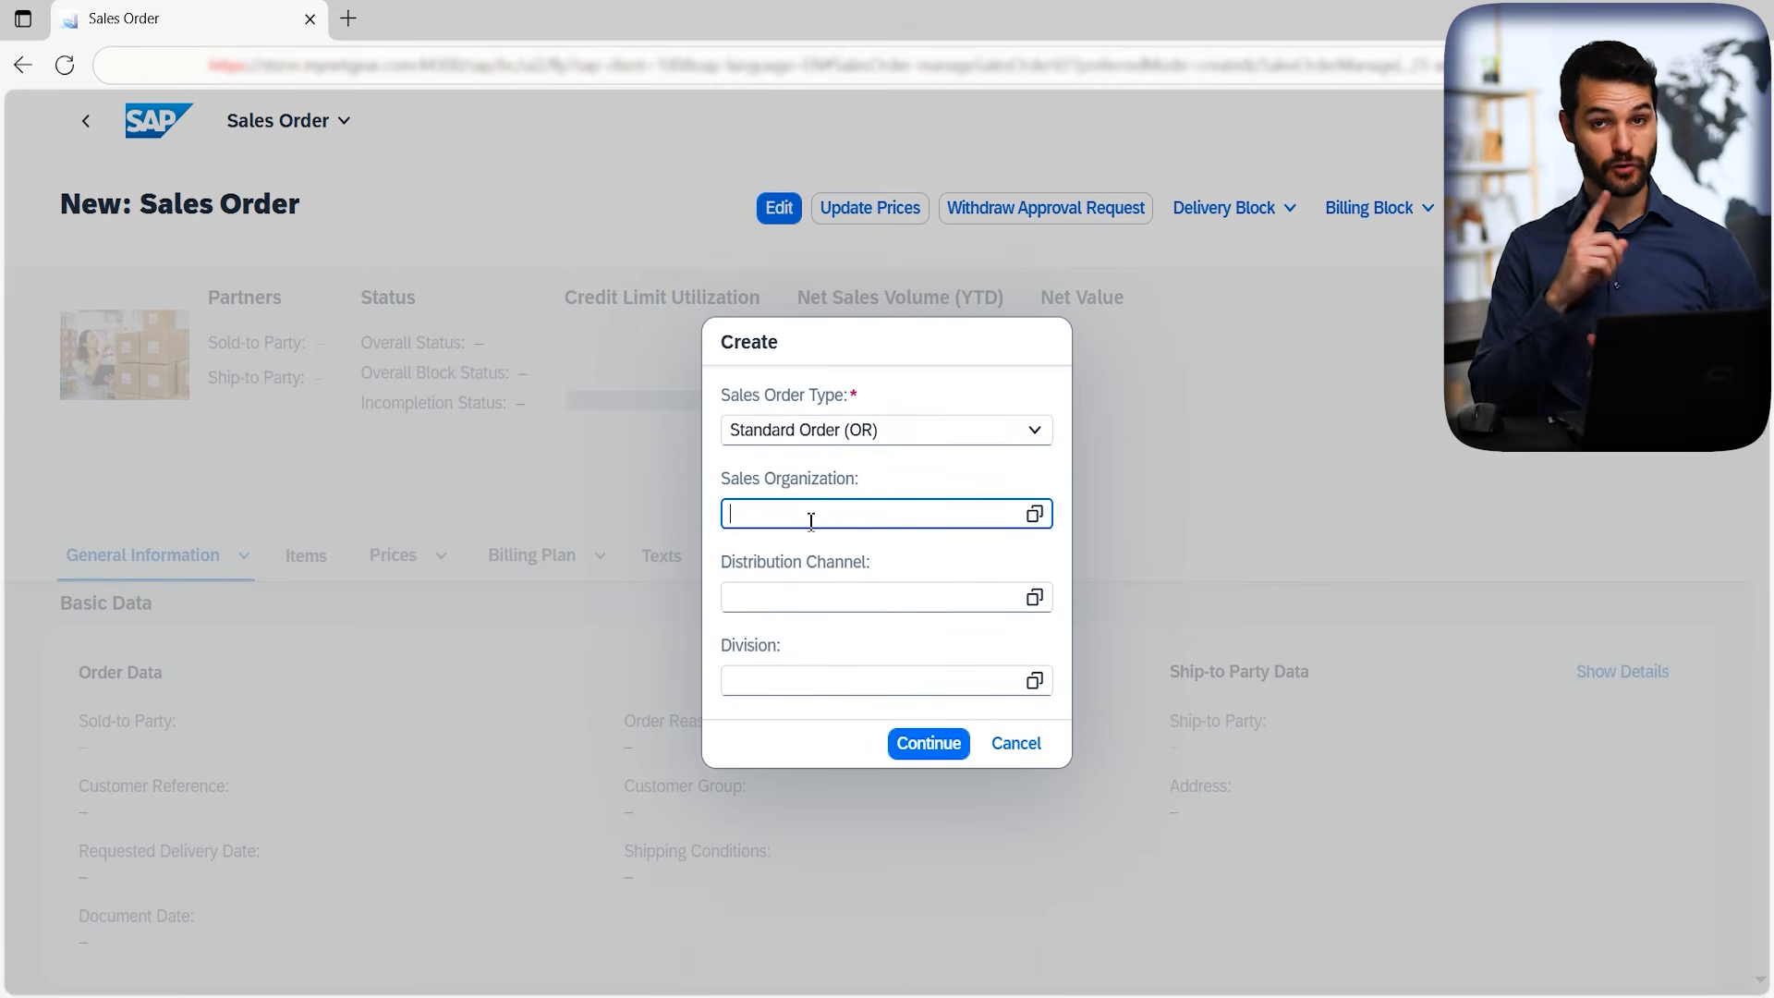
type("1")
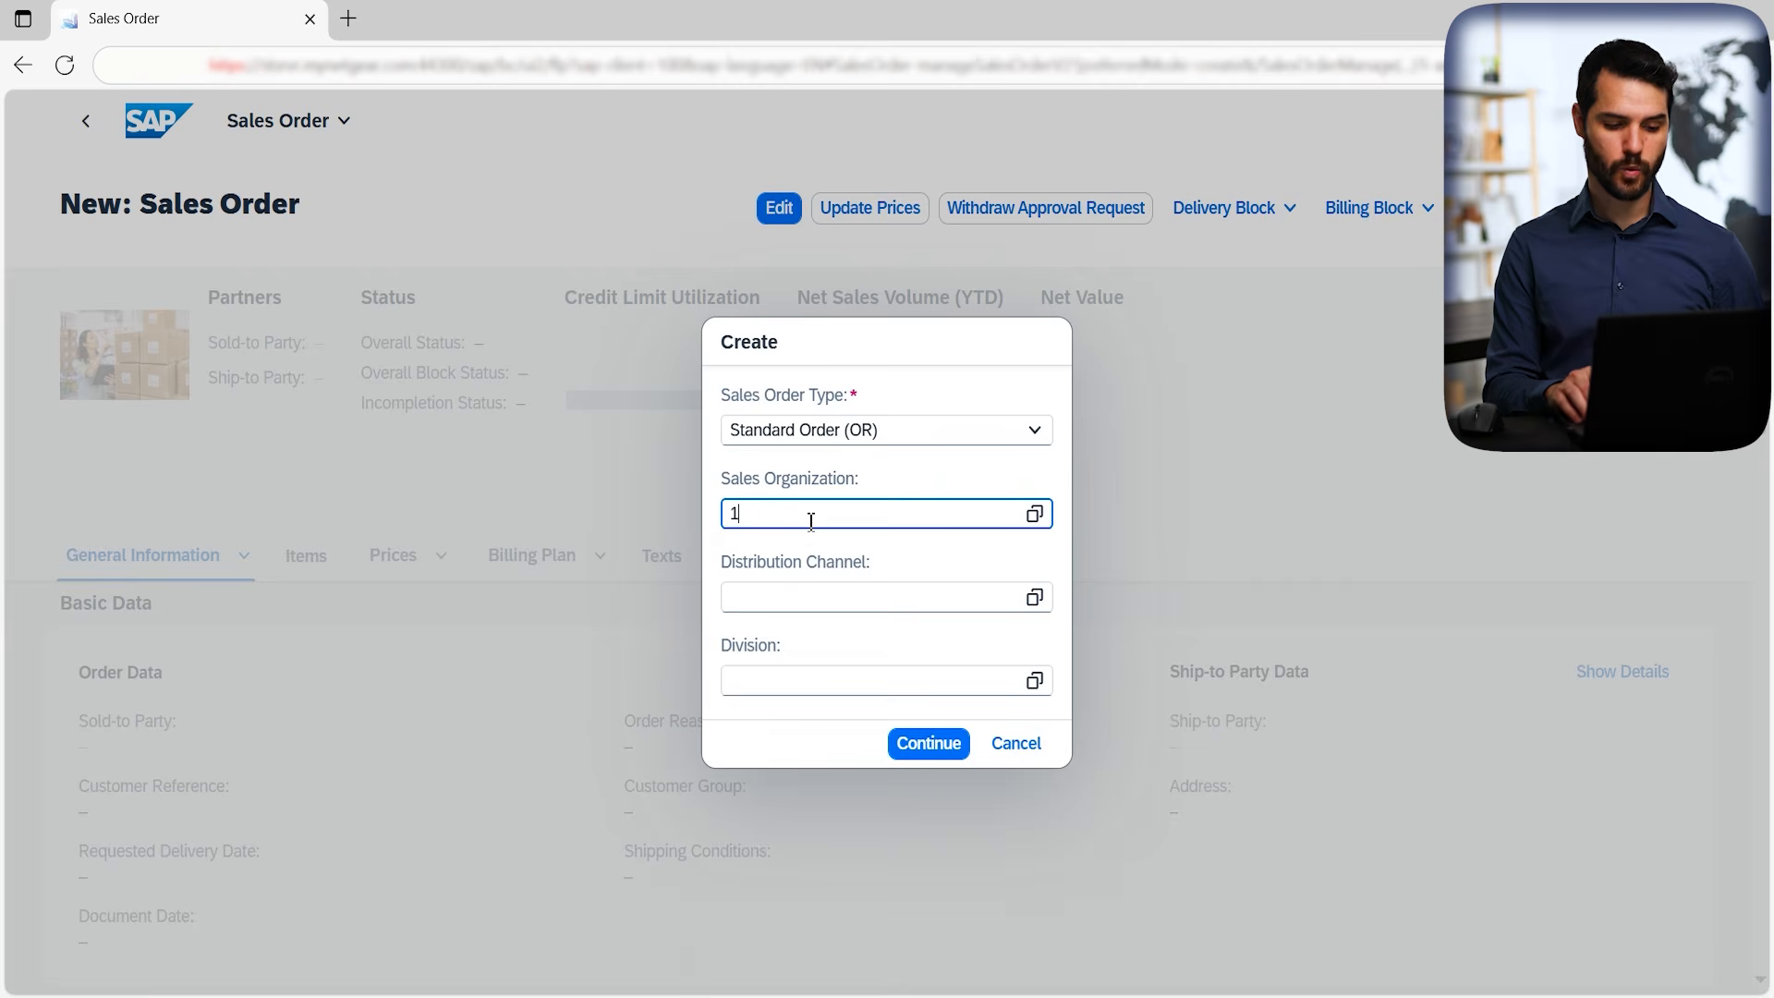
type("710")
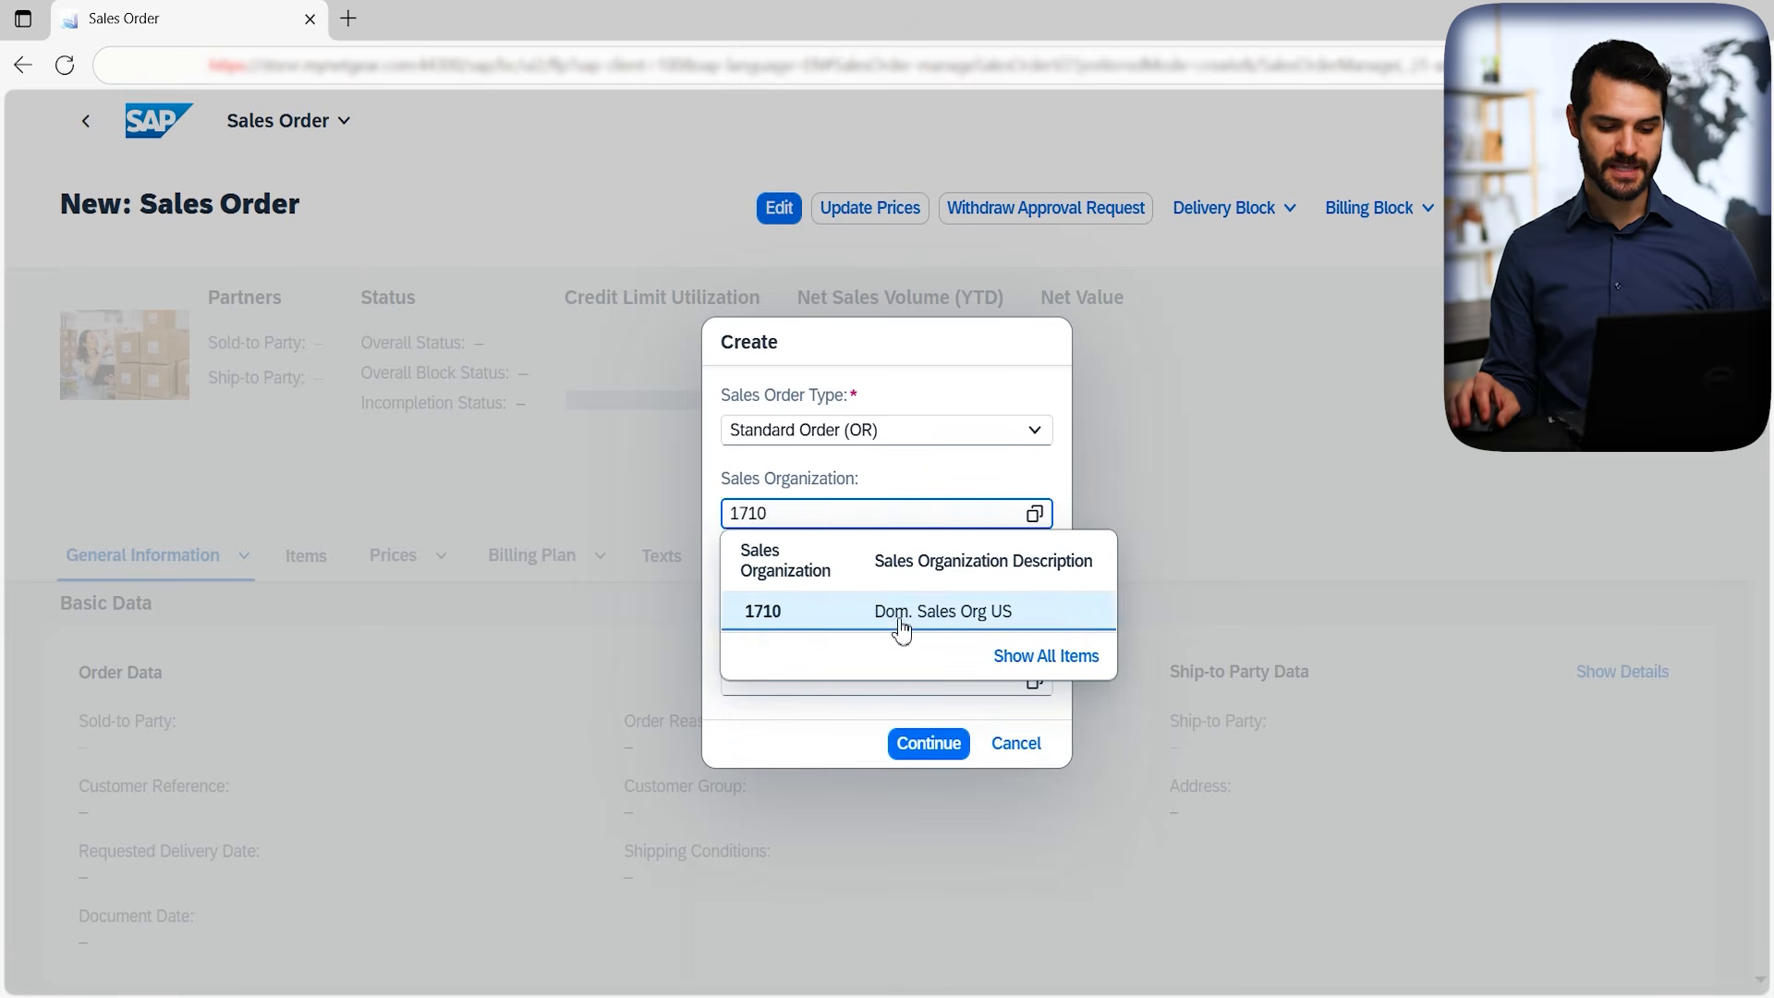
left_click(955, 619)
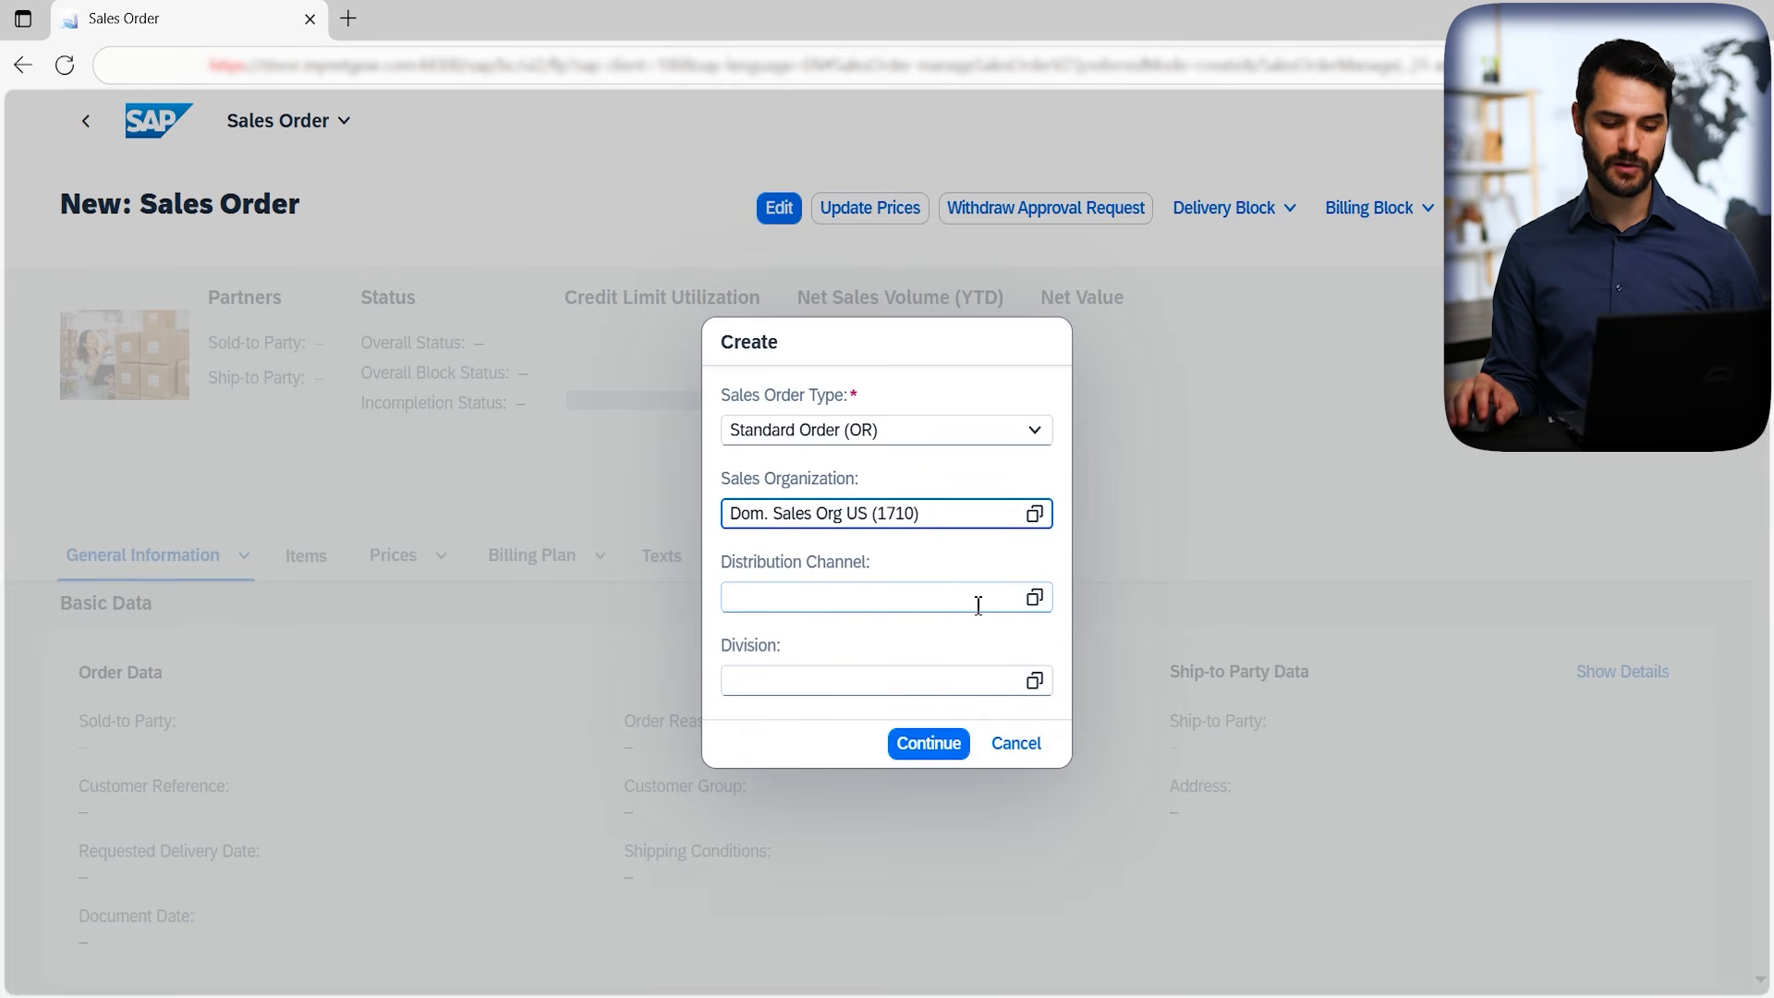
Set the distribution channel to Direct Sales (10) and the division to Common Division (00), and continue to the order form.
left_click(1008, 599)
type("10")
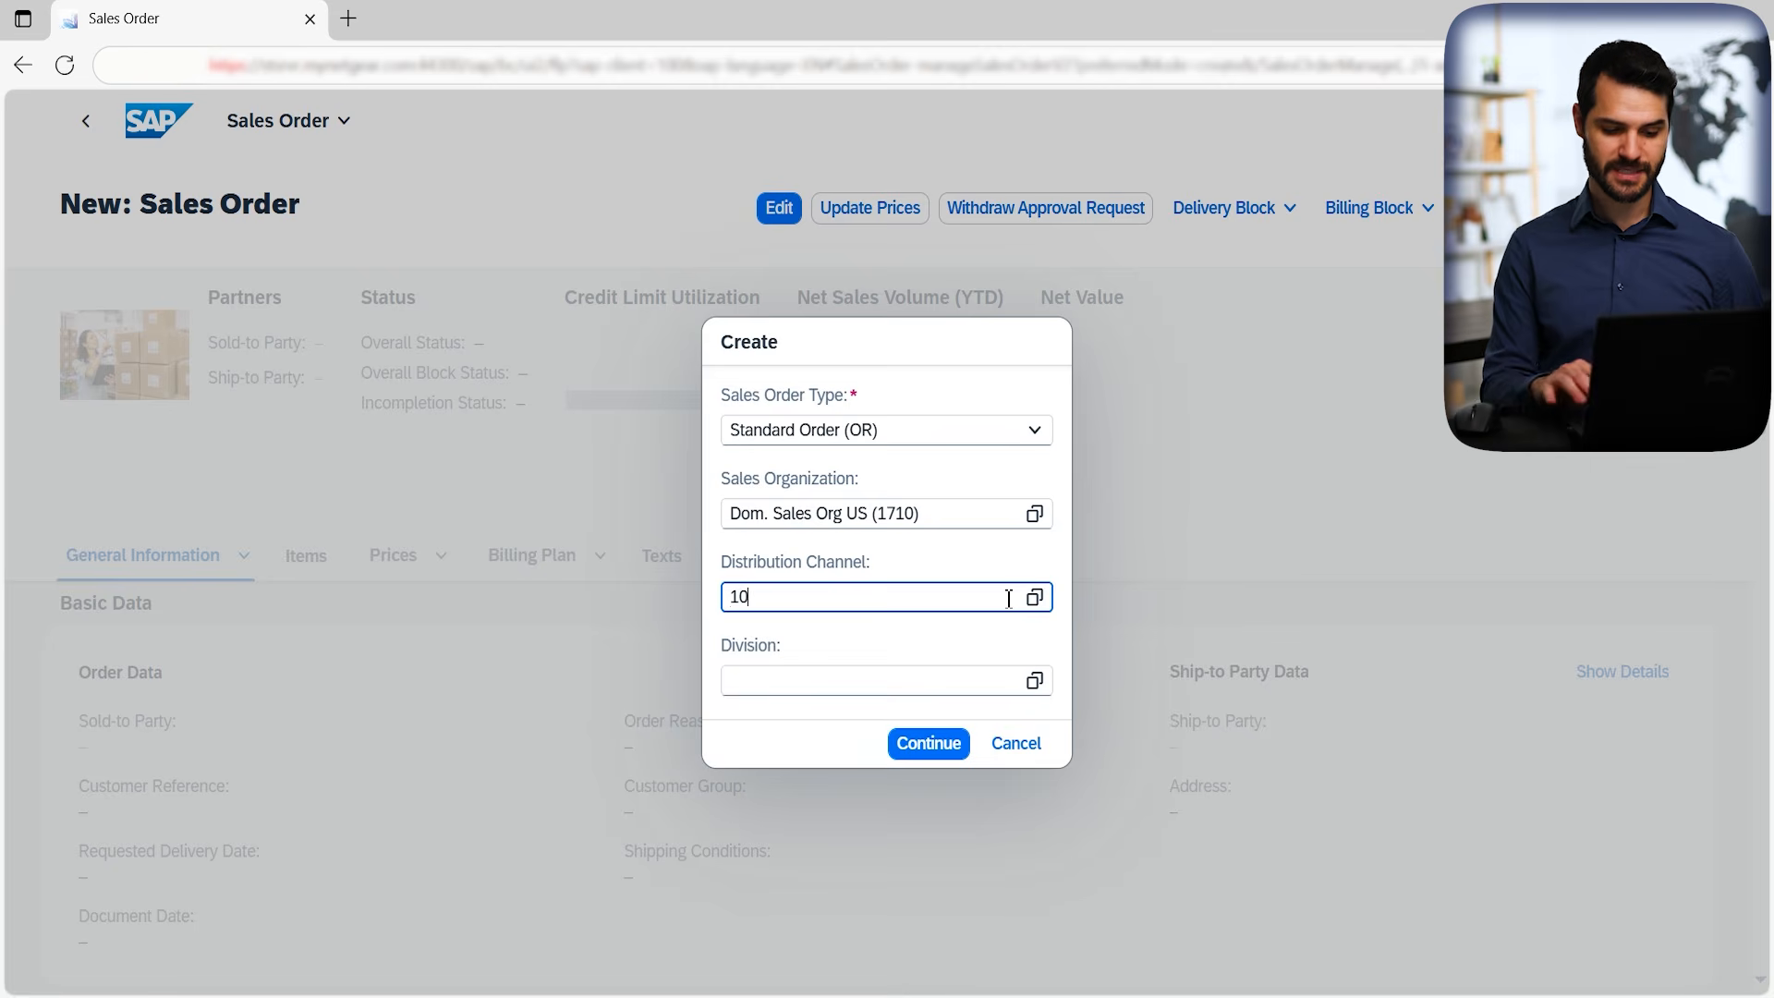
left_click(893, 702)
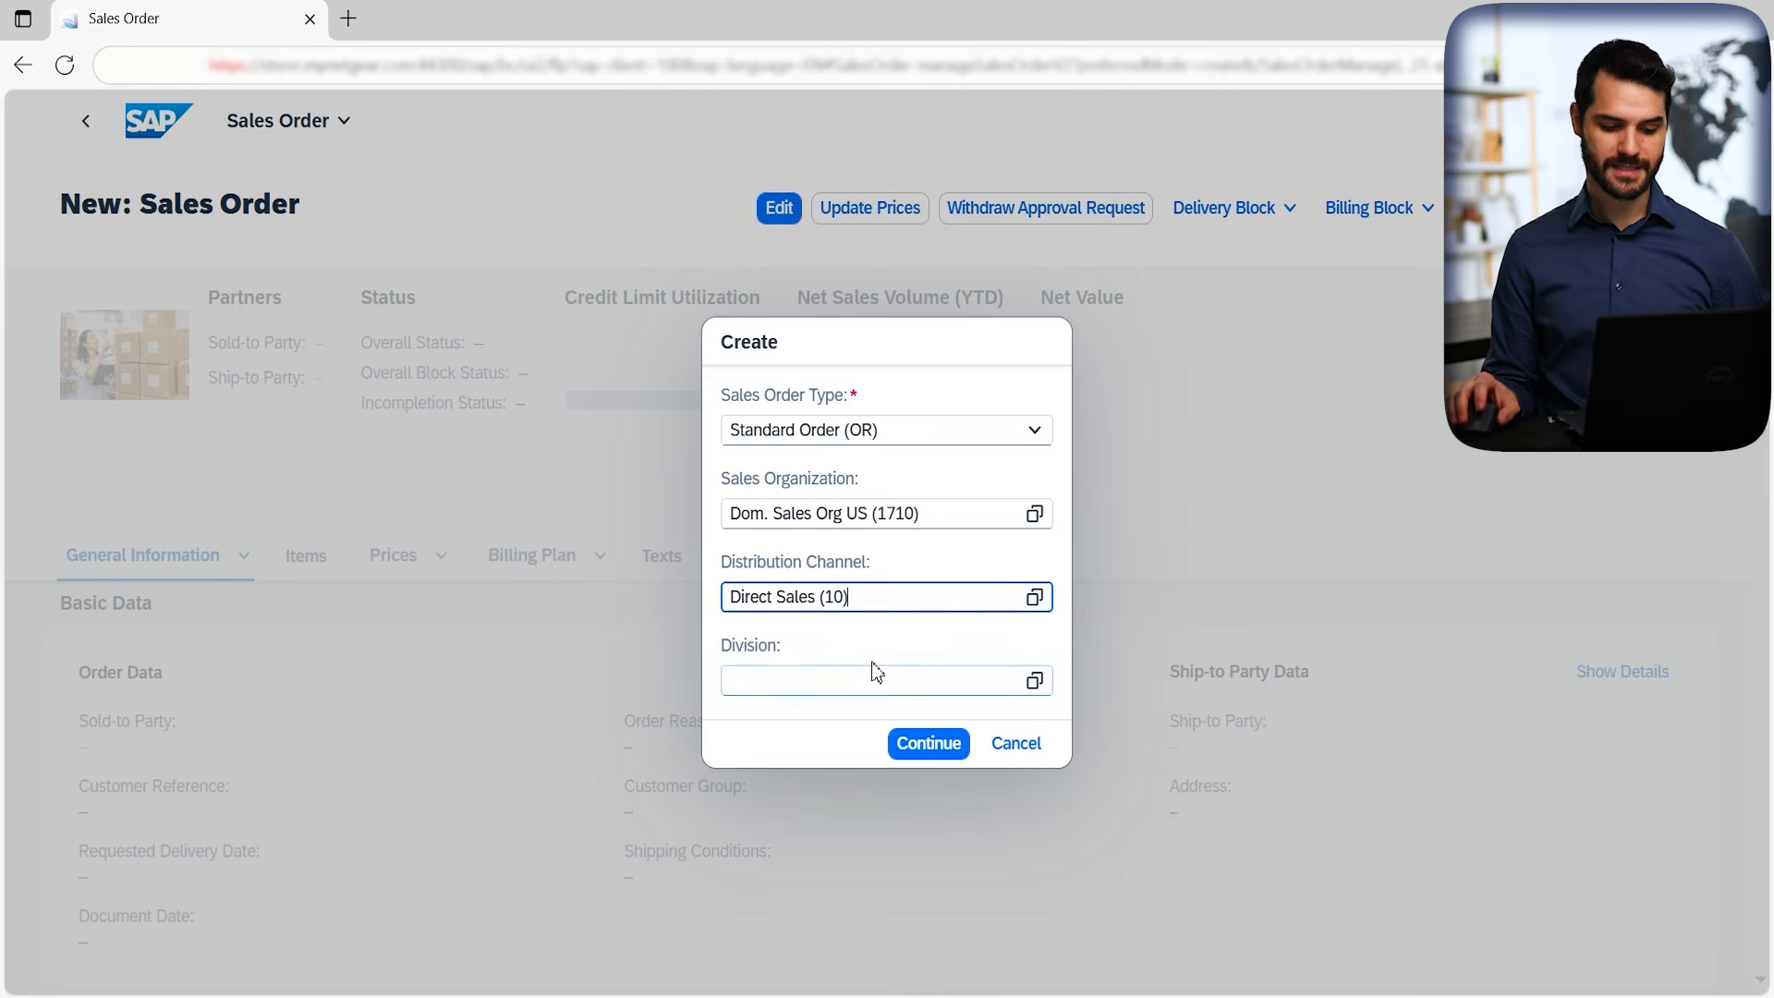
left_click(827, 679)
type("00")
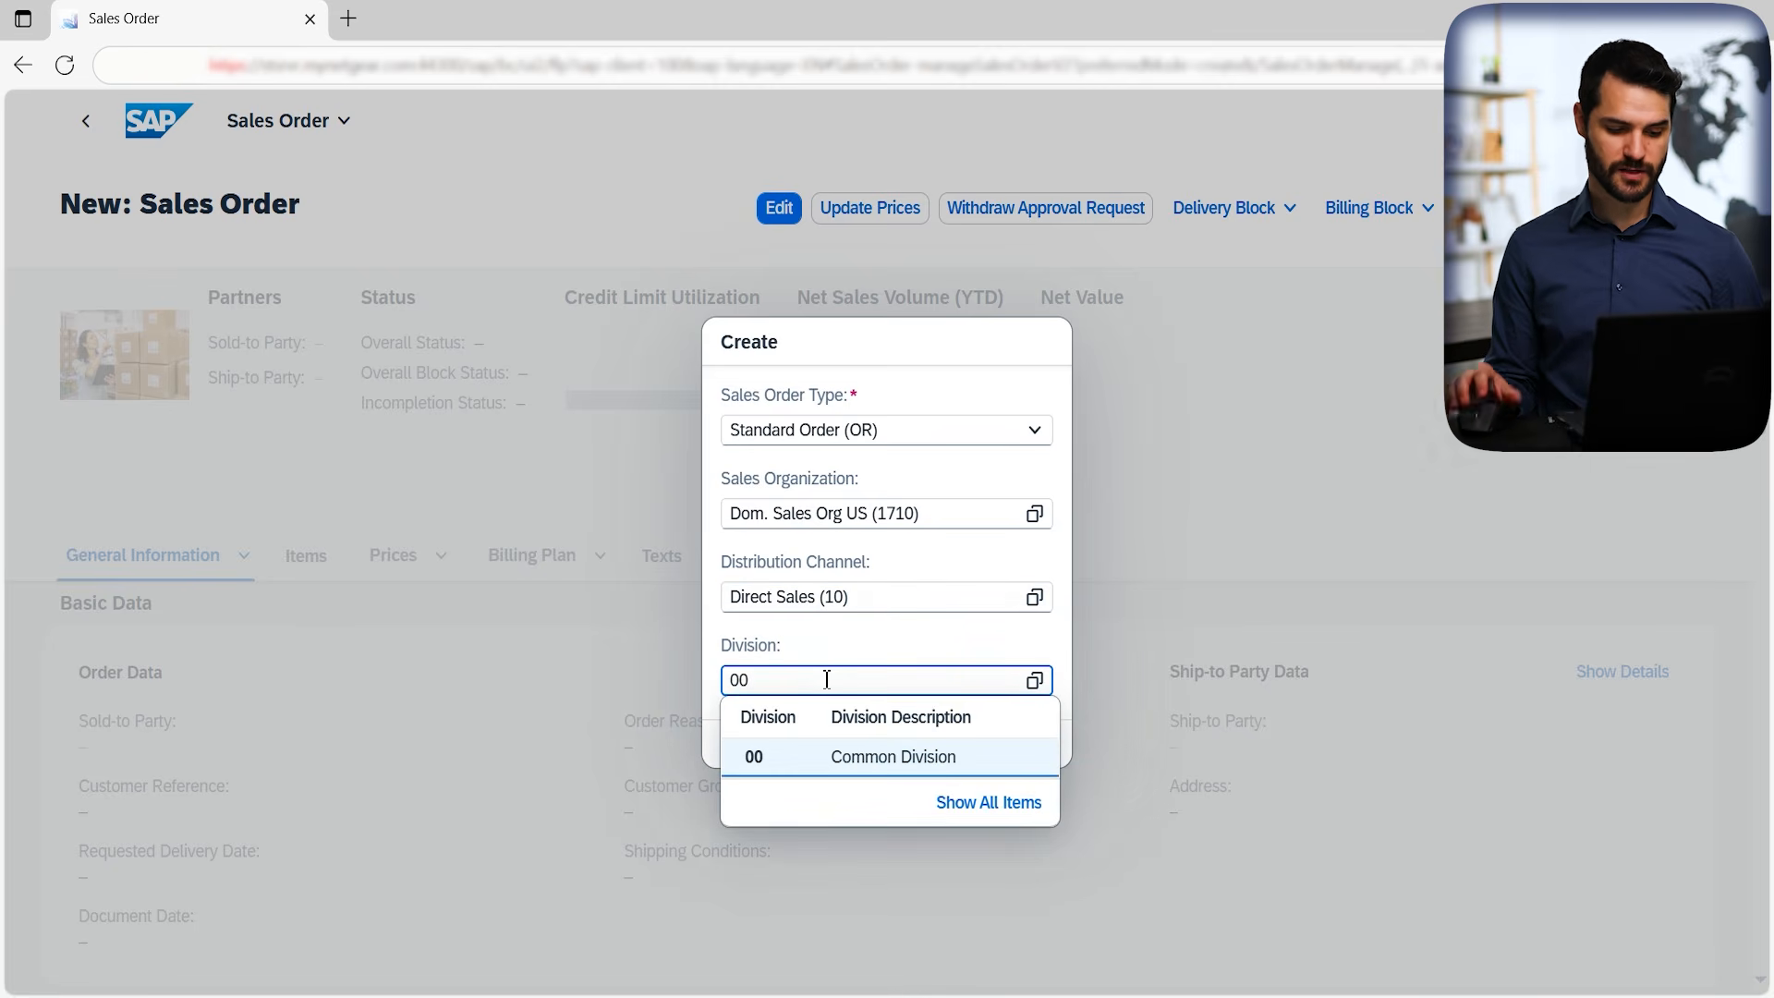
left_click(840, 760)
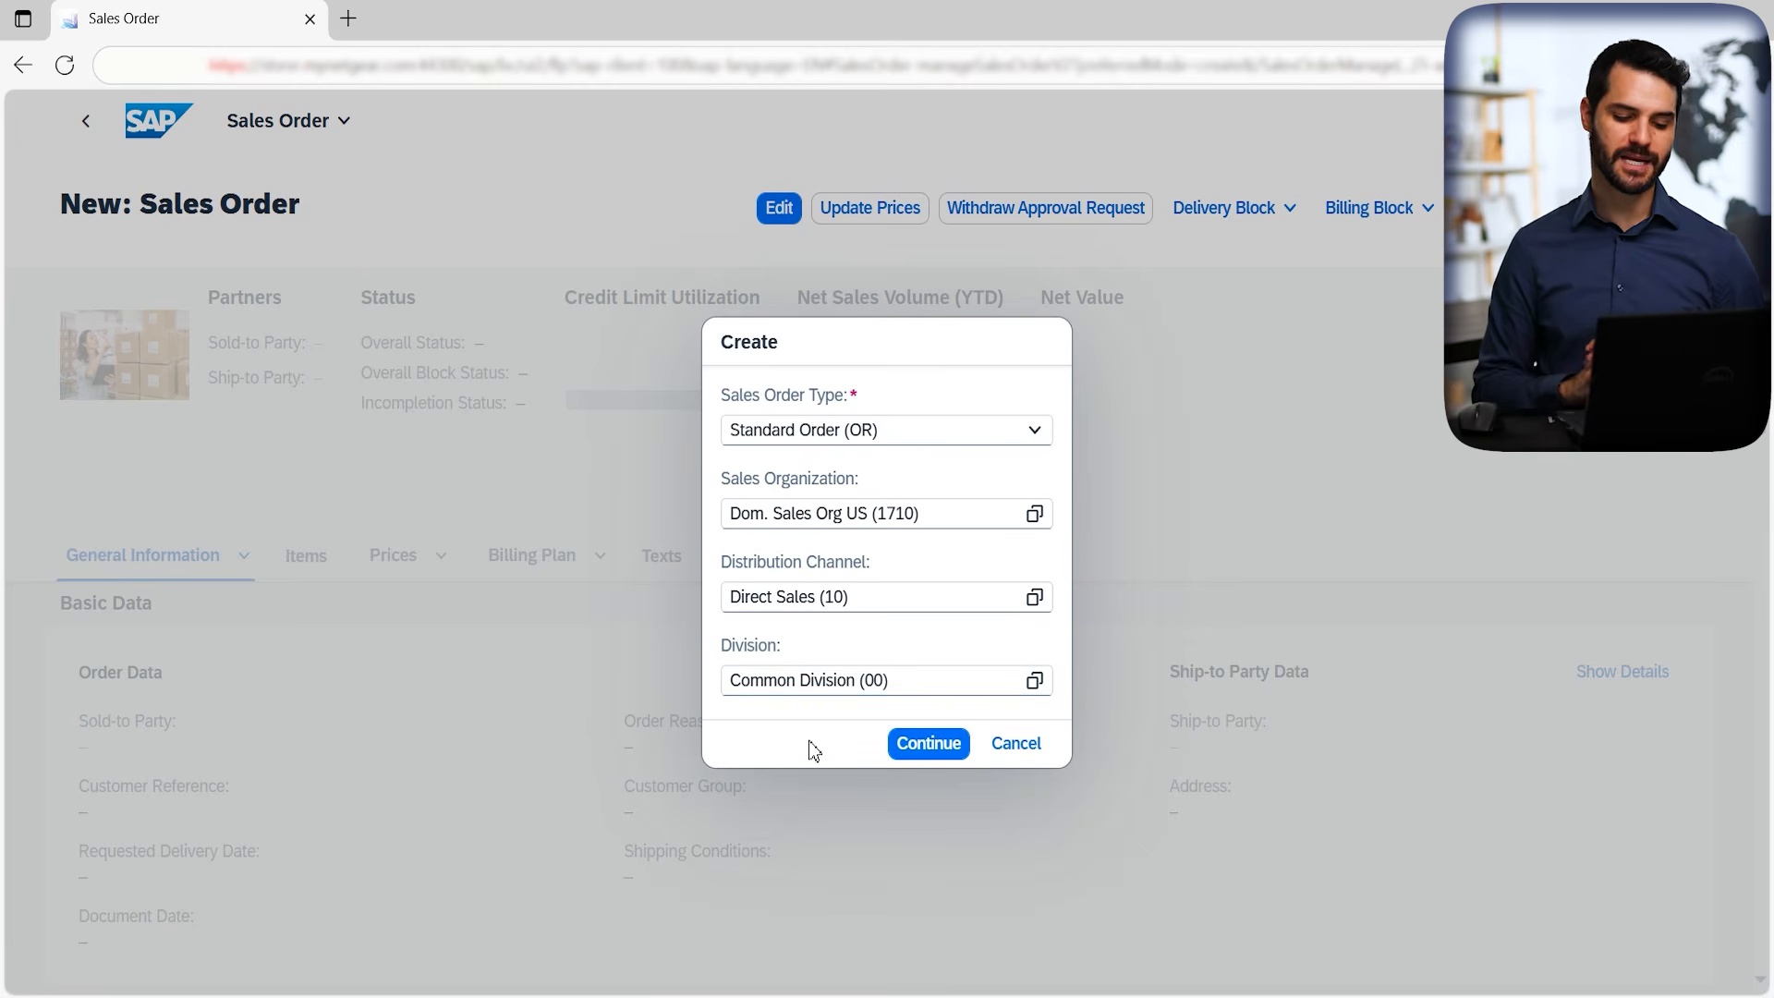
left_click(939, 751)
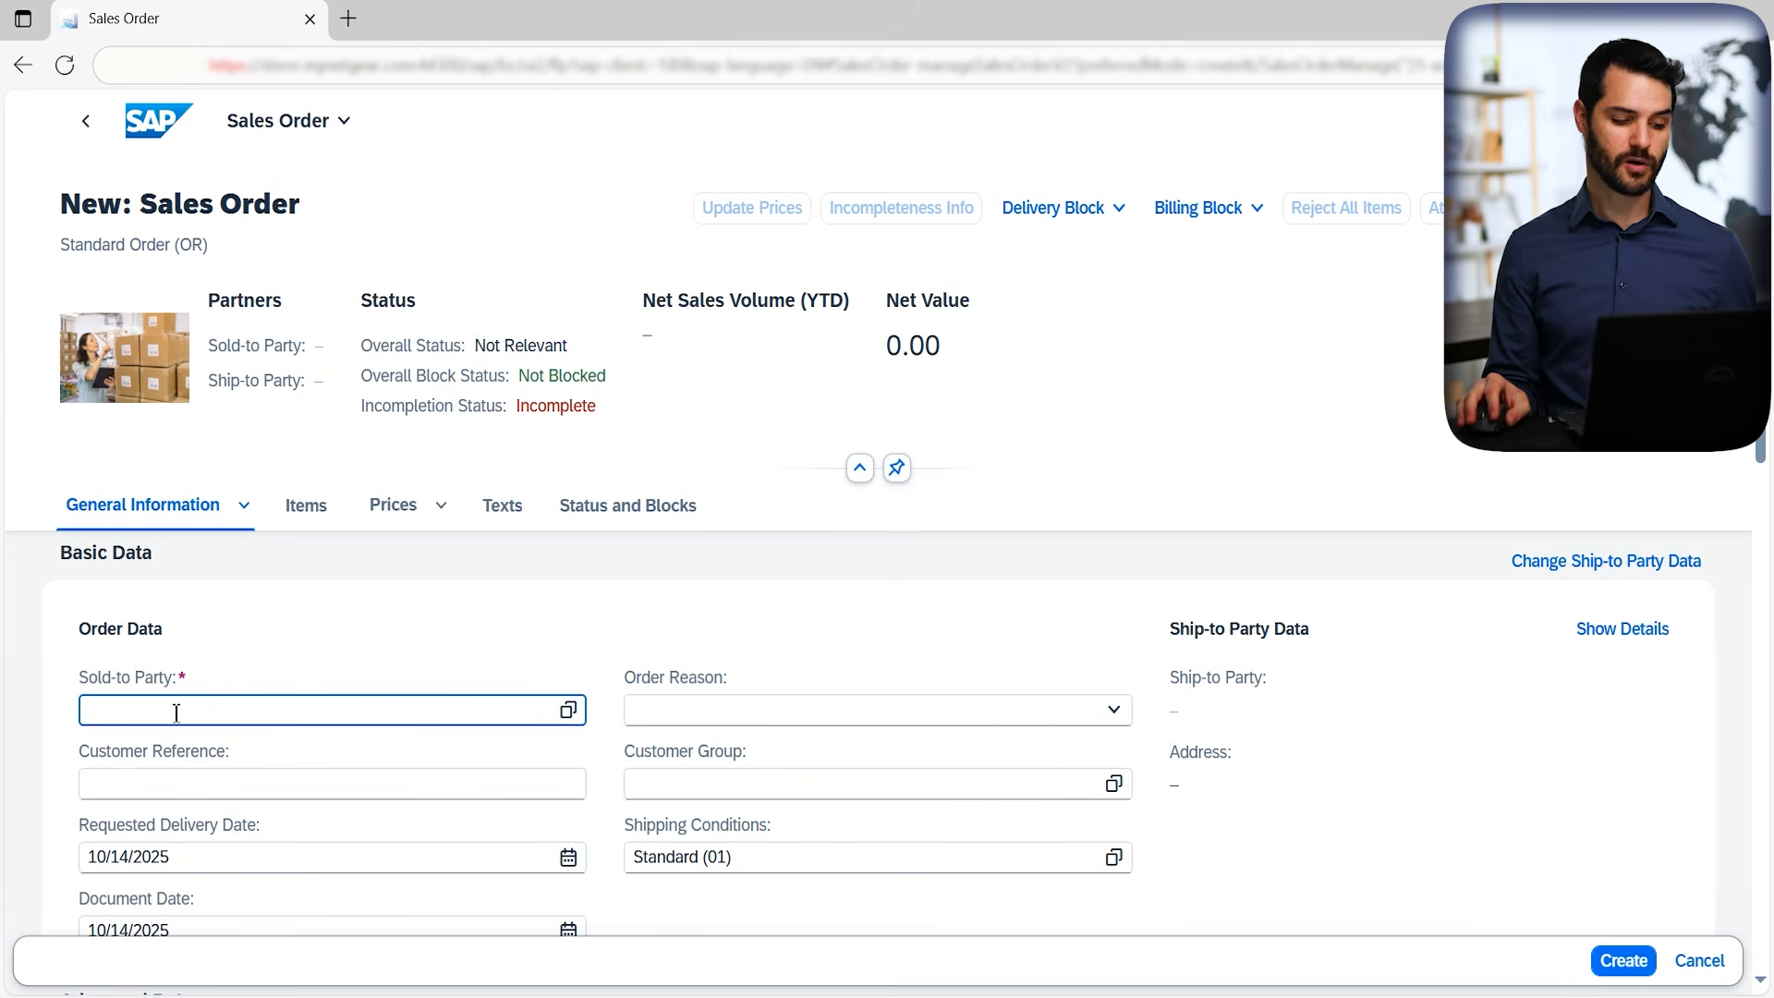
Enter XYZ Company's customer number as the sold-to party of the sales order.
type("17000121")
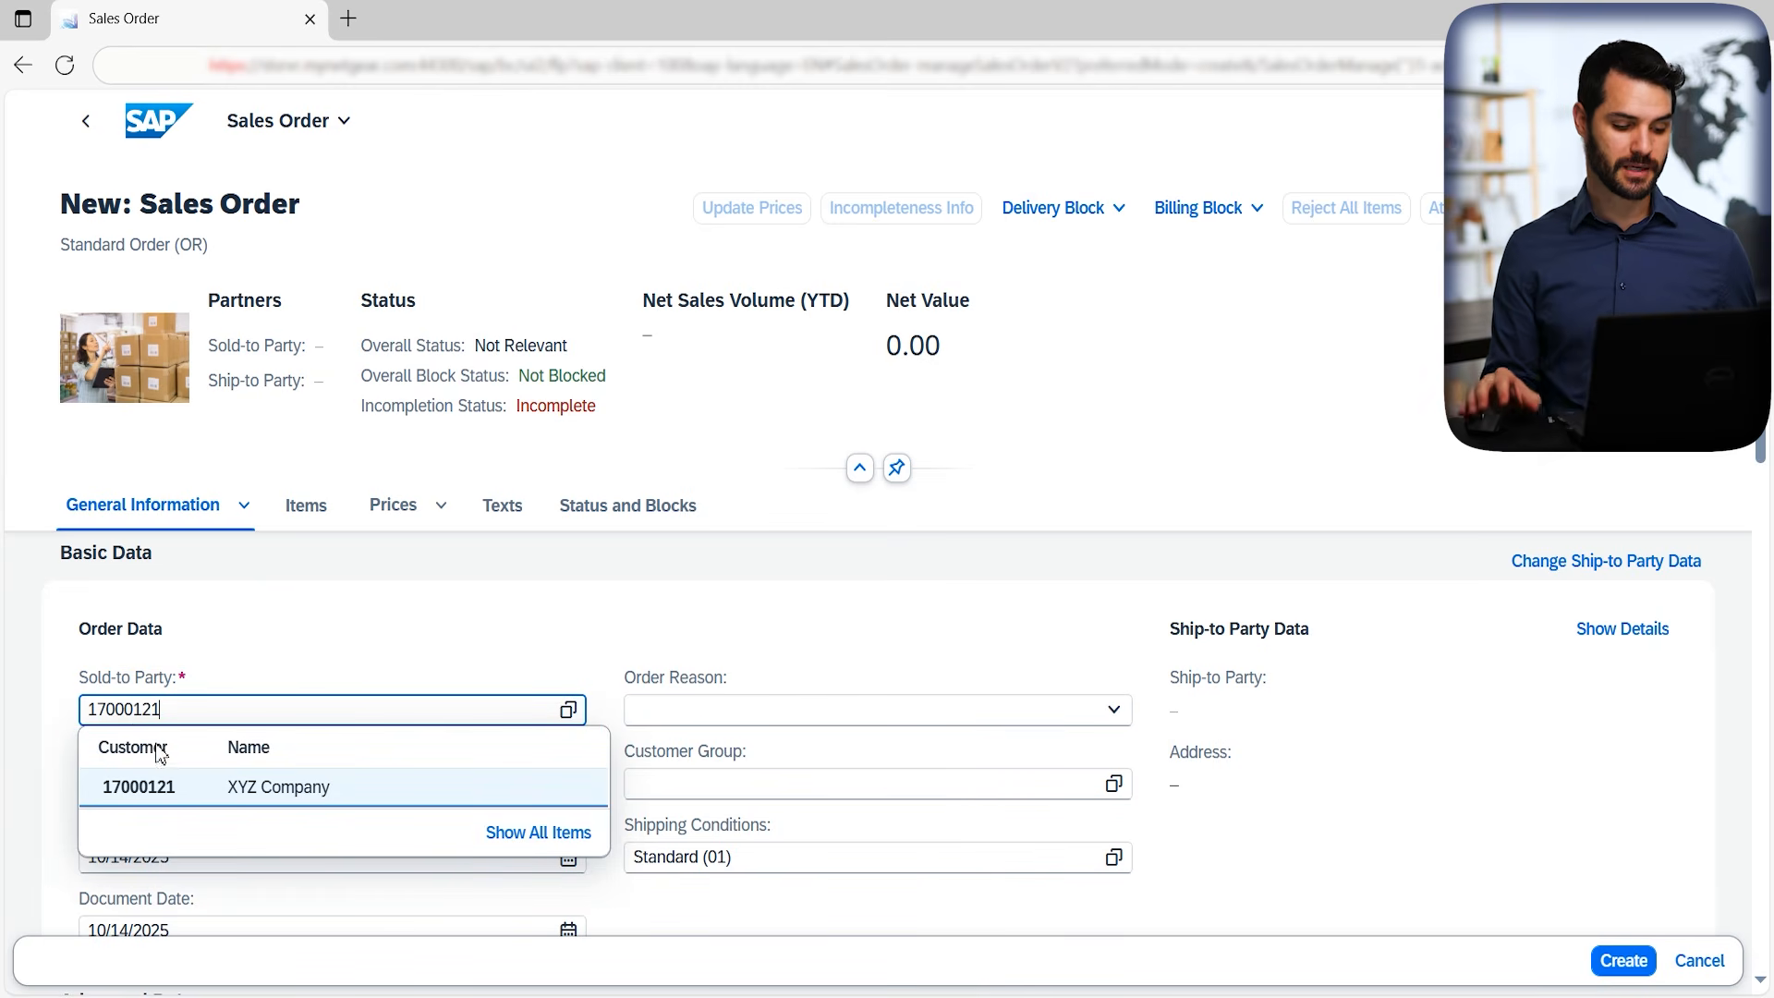
left_click(239, 795)
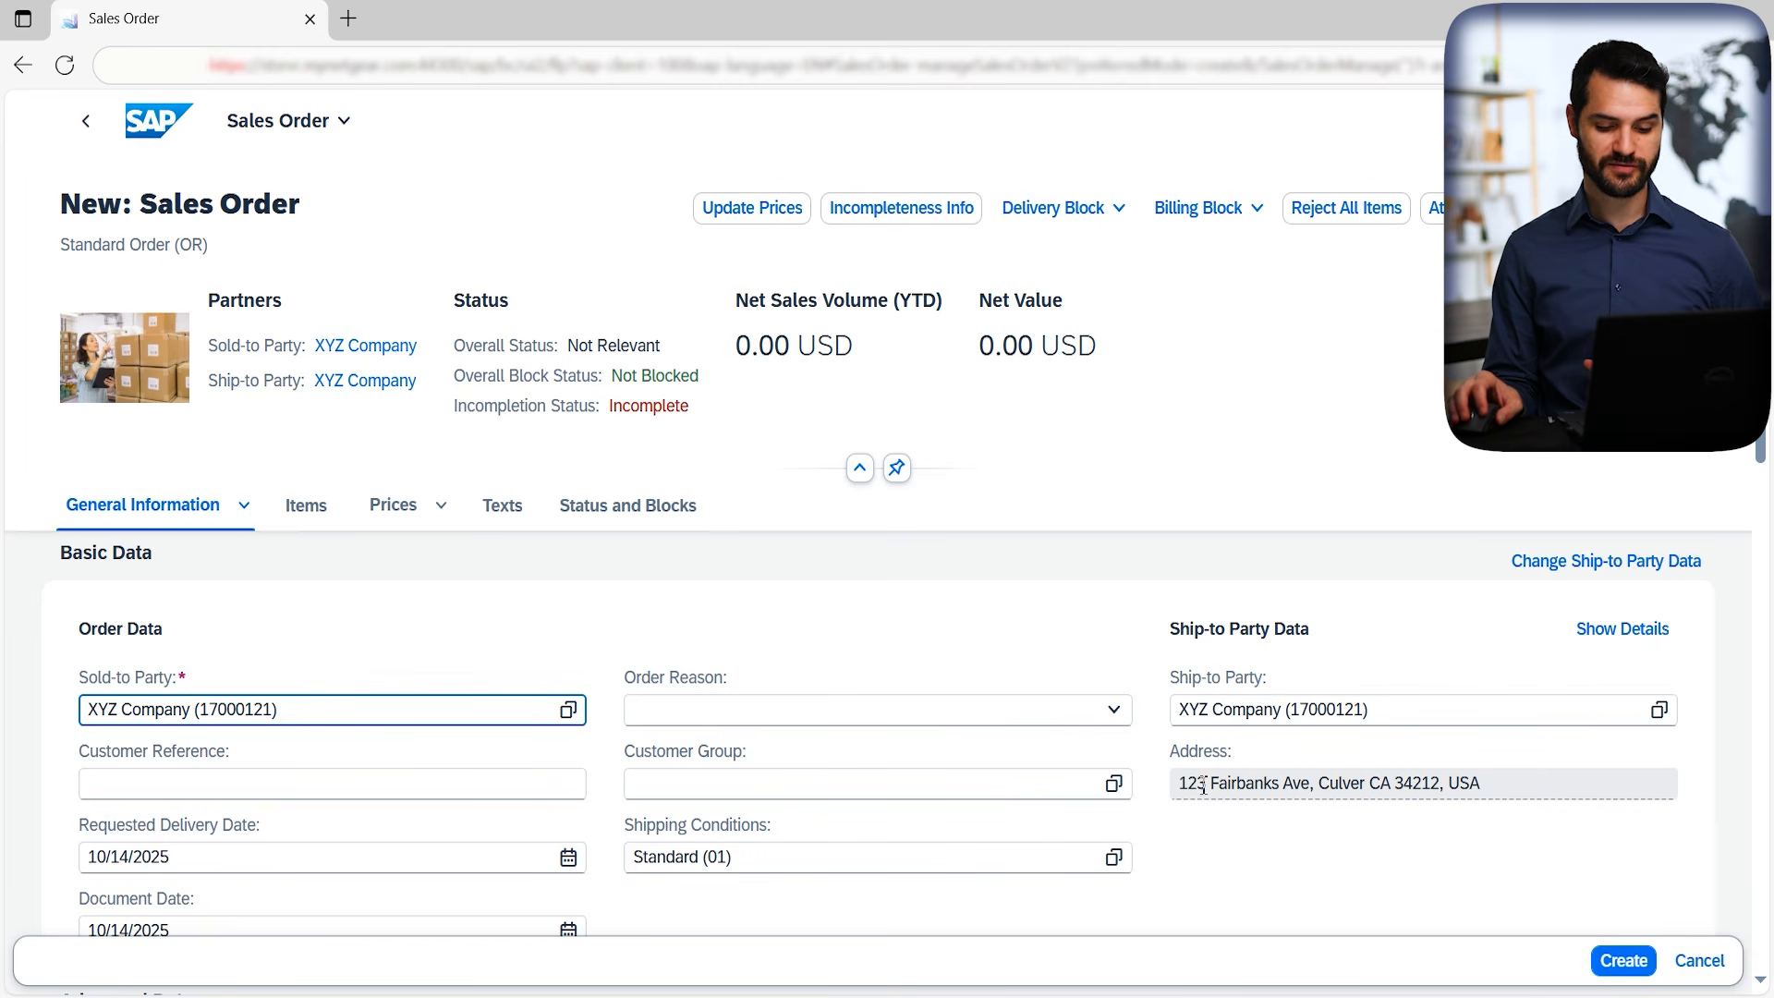
scroll(352, 651, "down", 5)
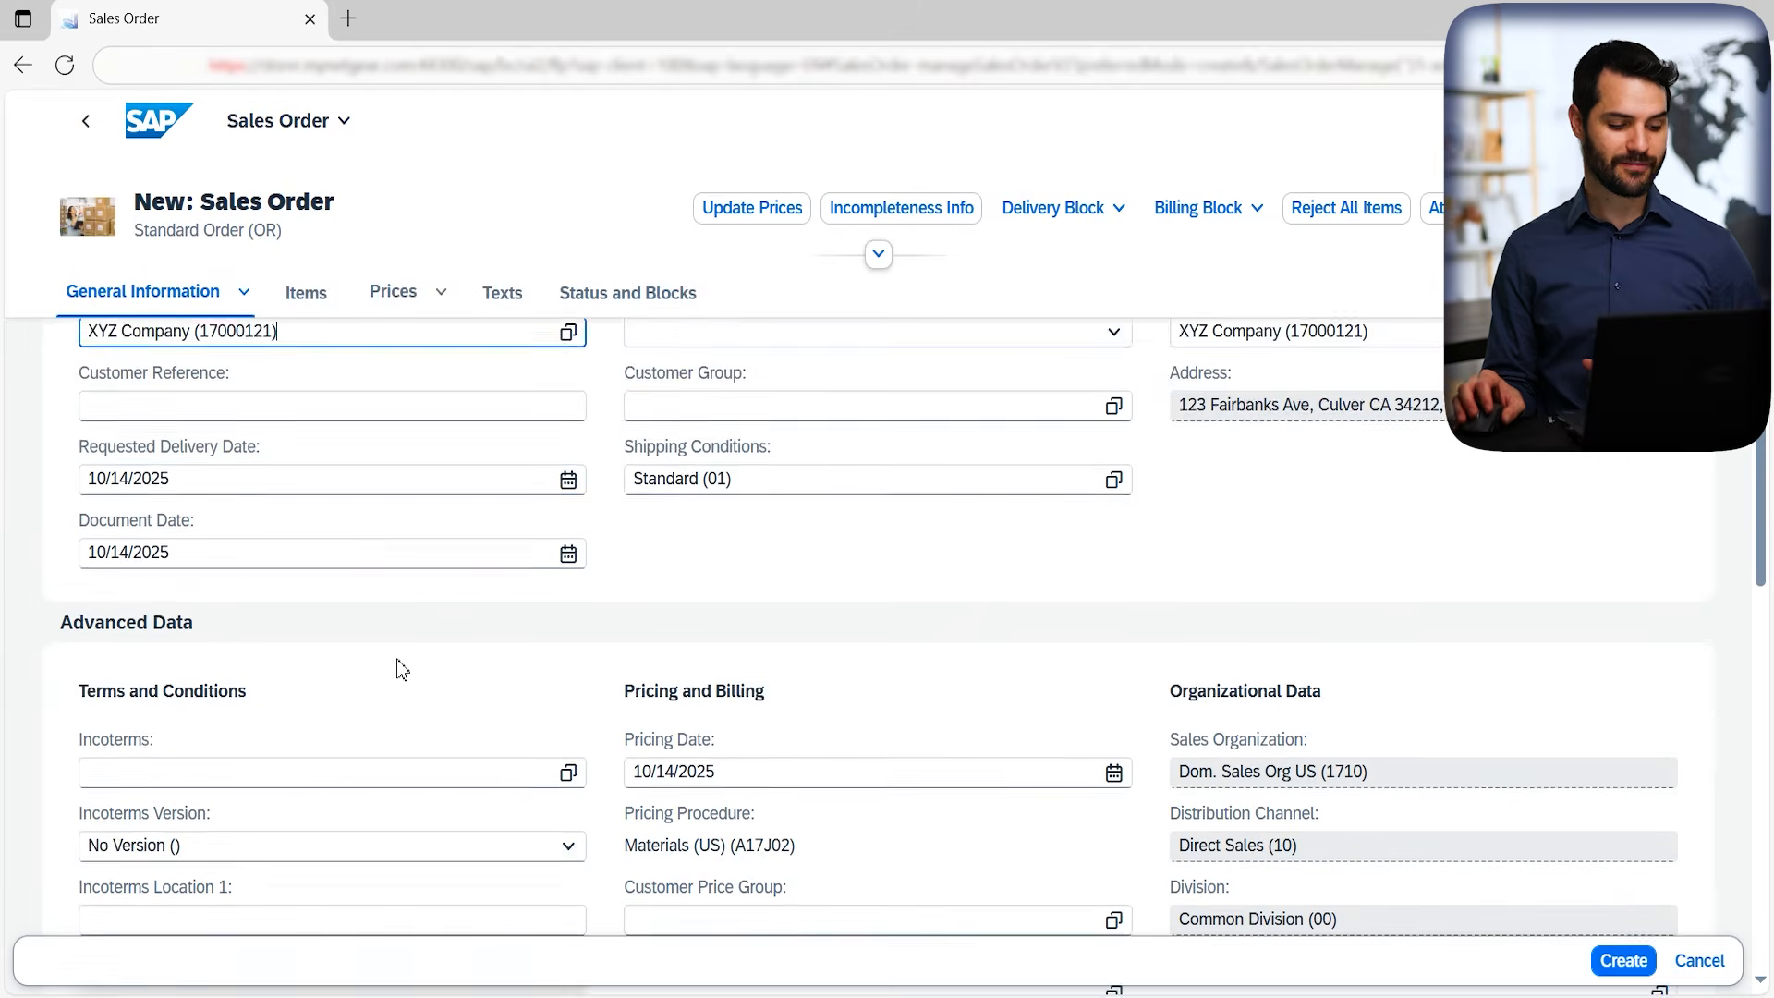
scroll(398, 668, "down", 1)
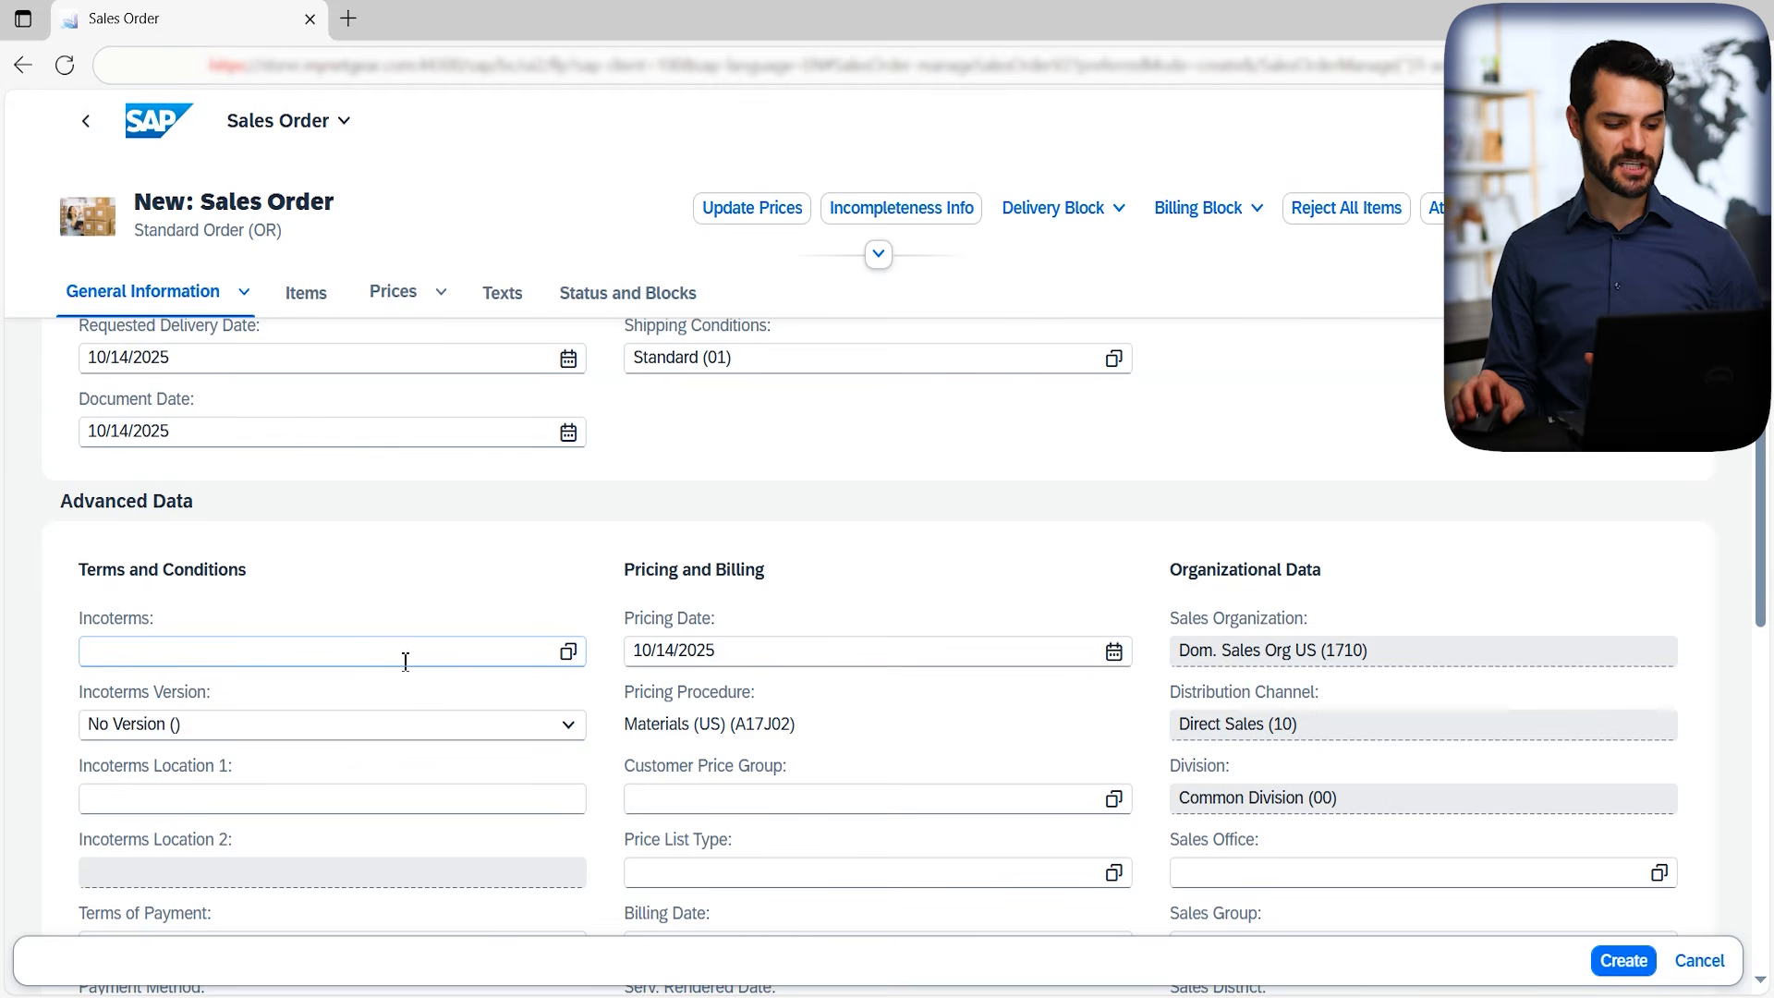
Set the sales order's Incoterms to Costs and Freight (CFR) and enter the street address as Incoterms Location 1.
left_click(568, 651)
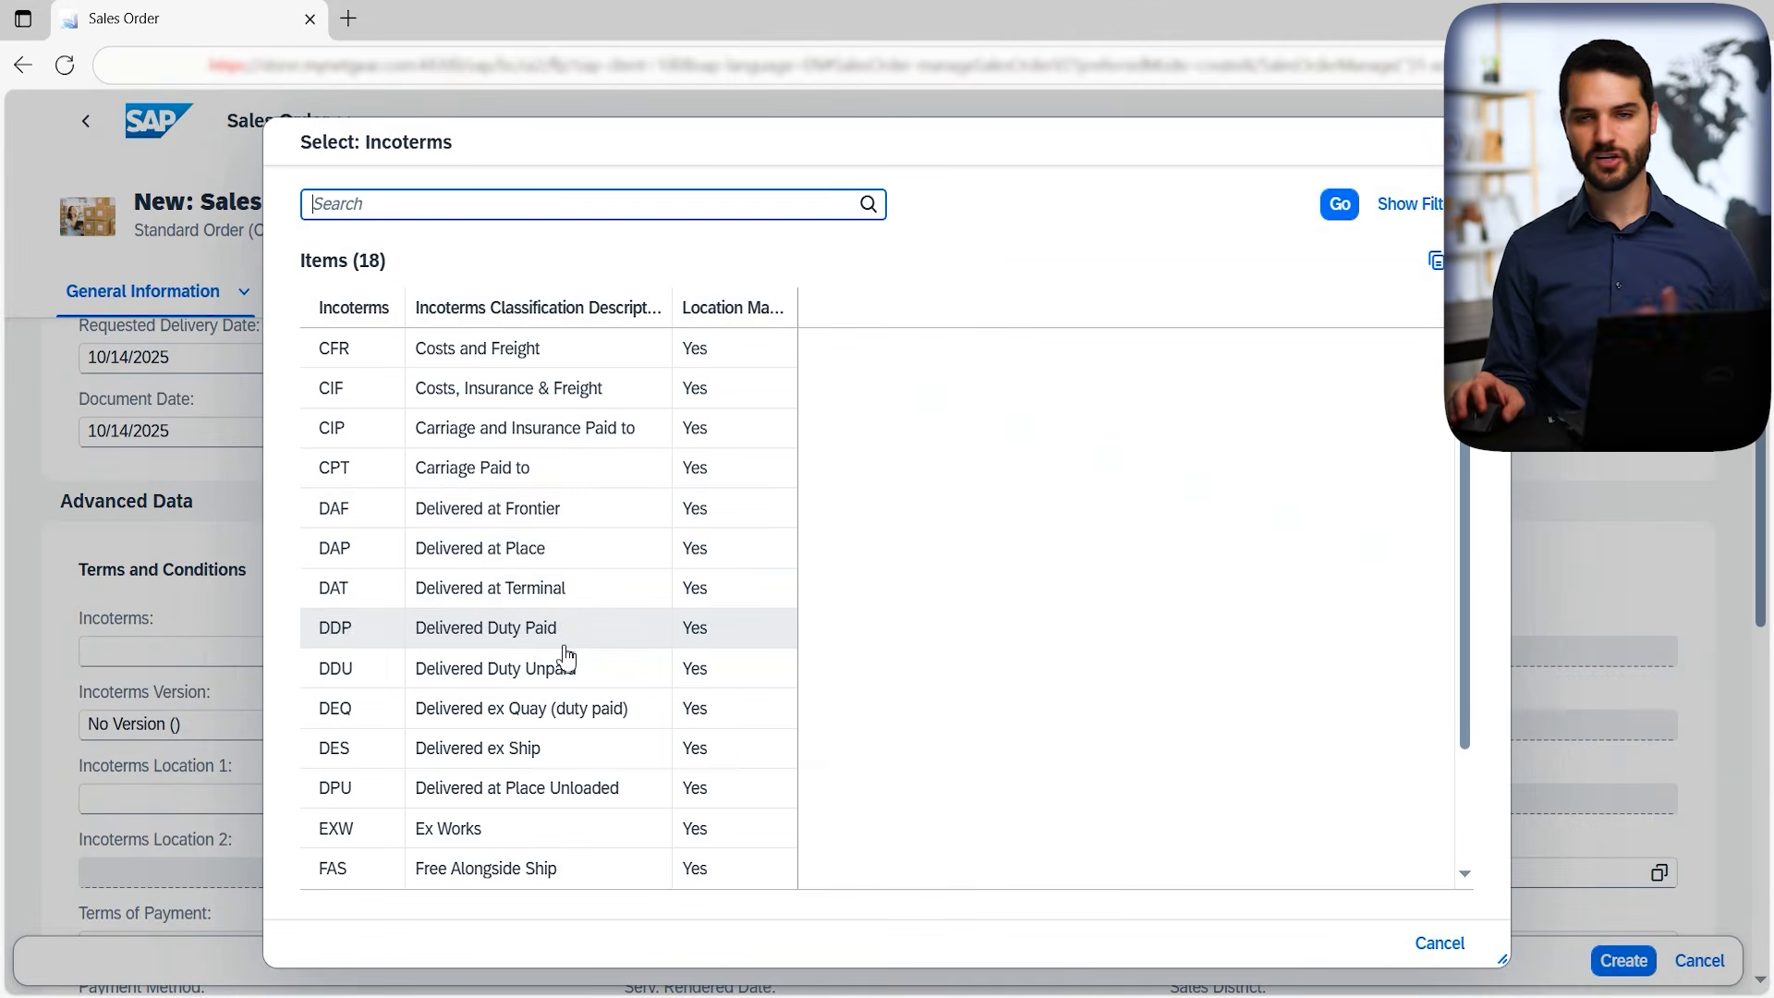
left_click(494, 348)
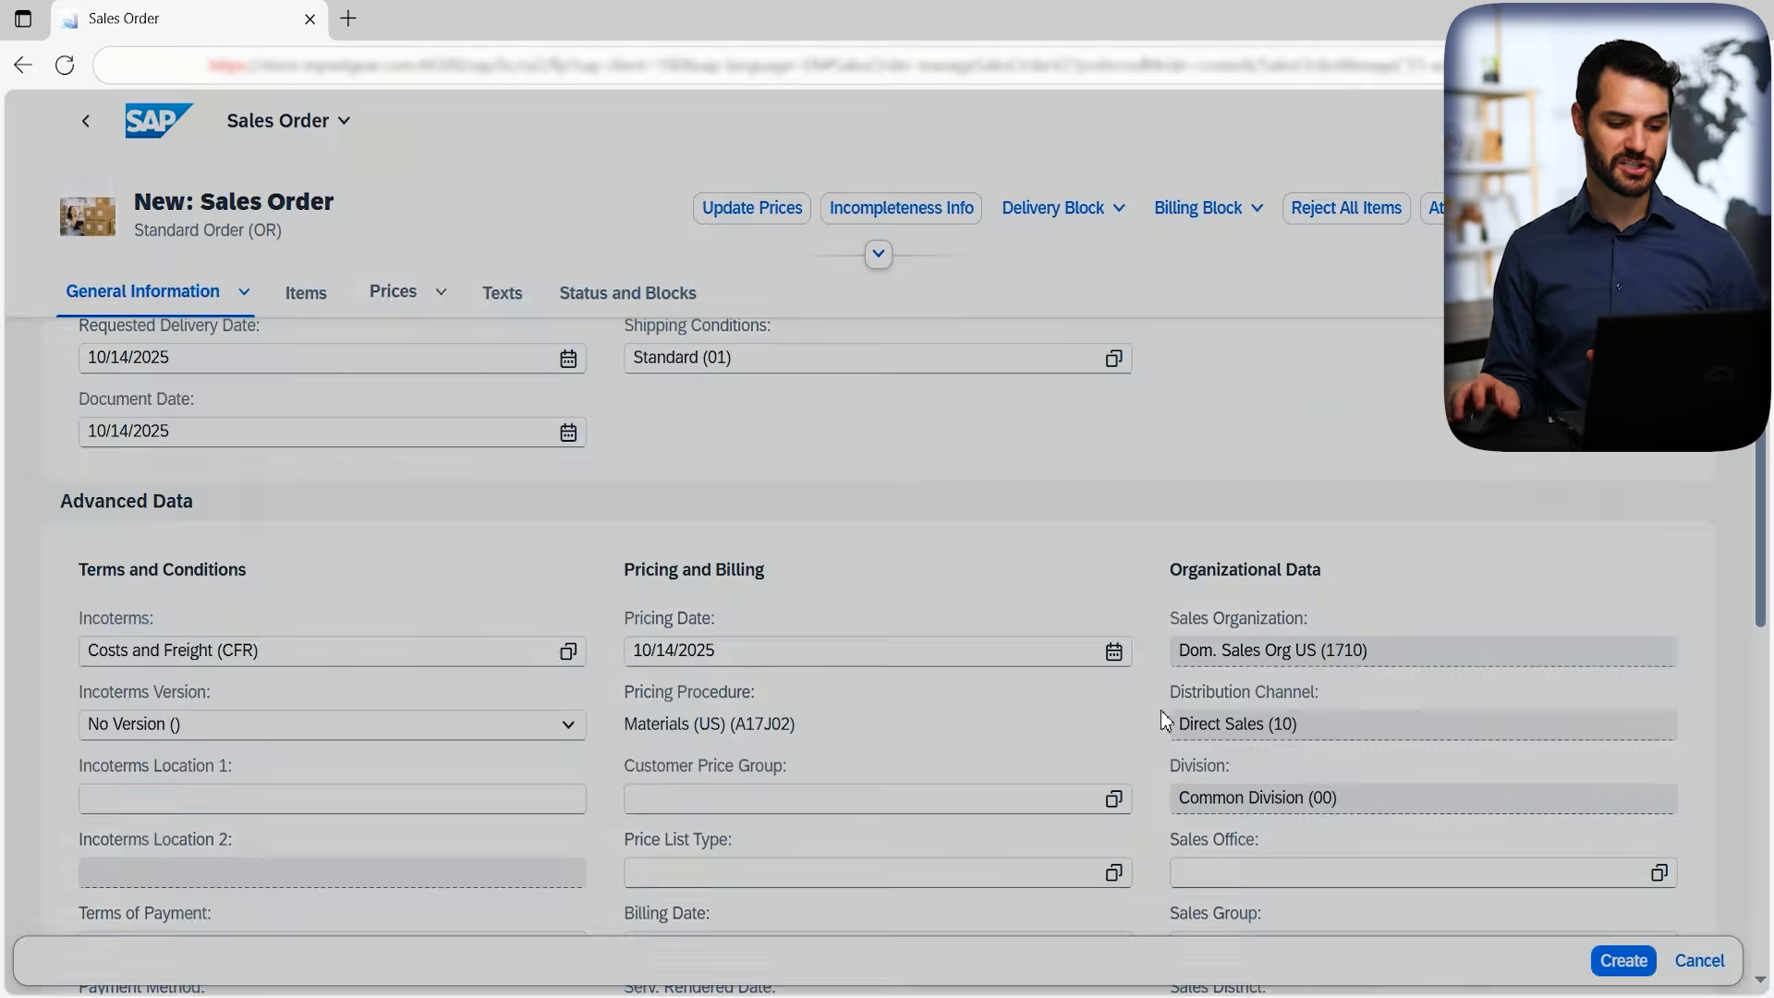
left_click(178, 792)
type("123 Miracle Ave")
left_click(47, 824)
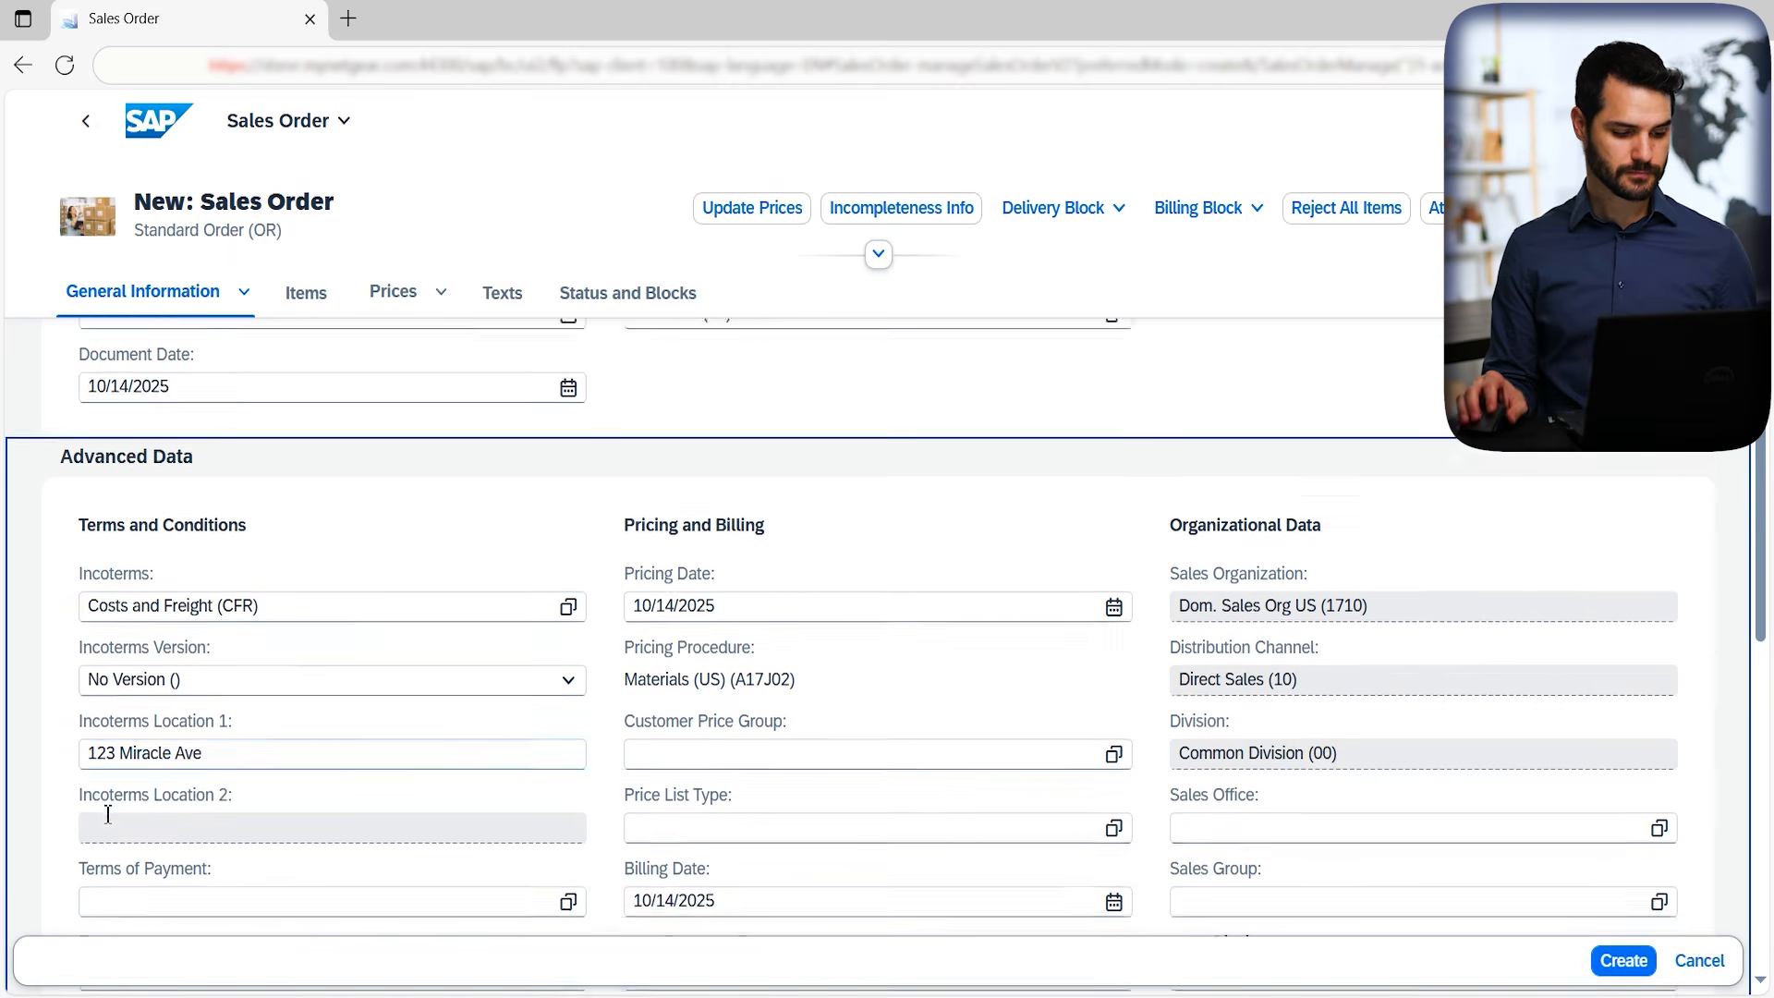
Set the sales order's terms of payment to 14 Days 2%, 30 Net (0002).
scroll(108, 814, "down", 2)
left_click(552, 704)
left_click(567, 705)
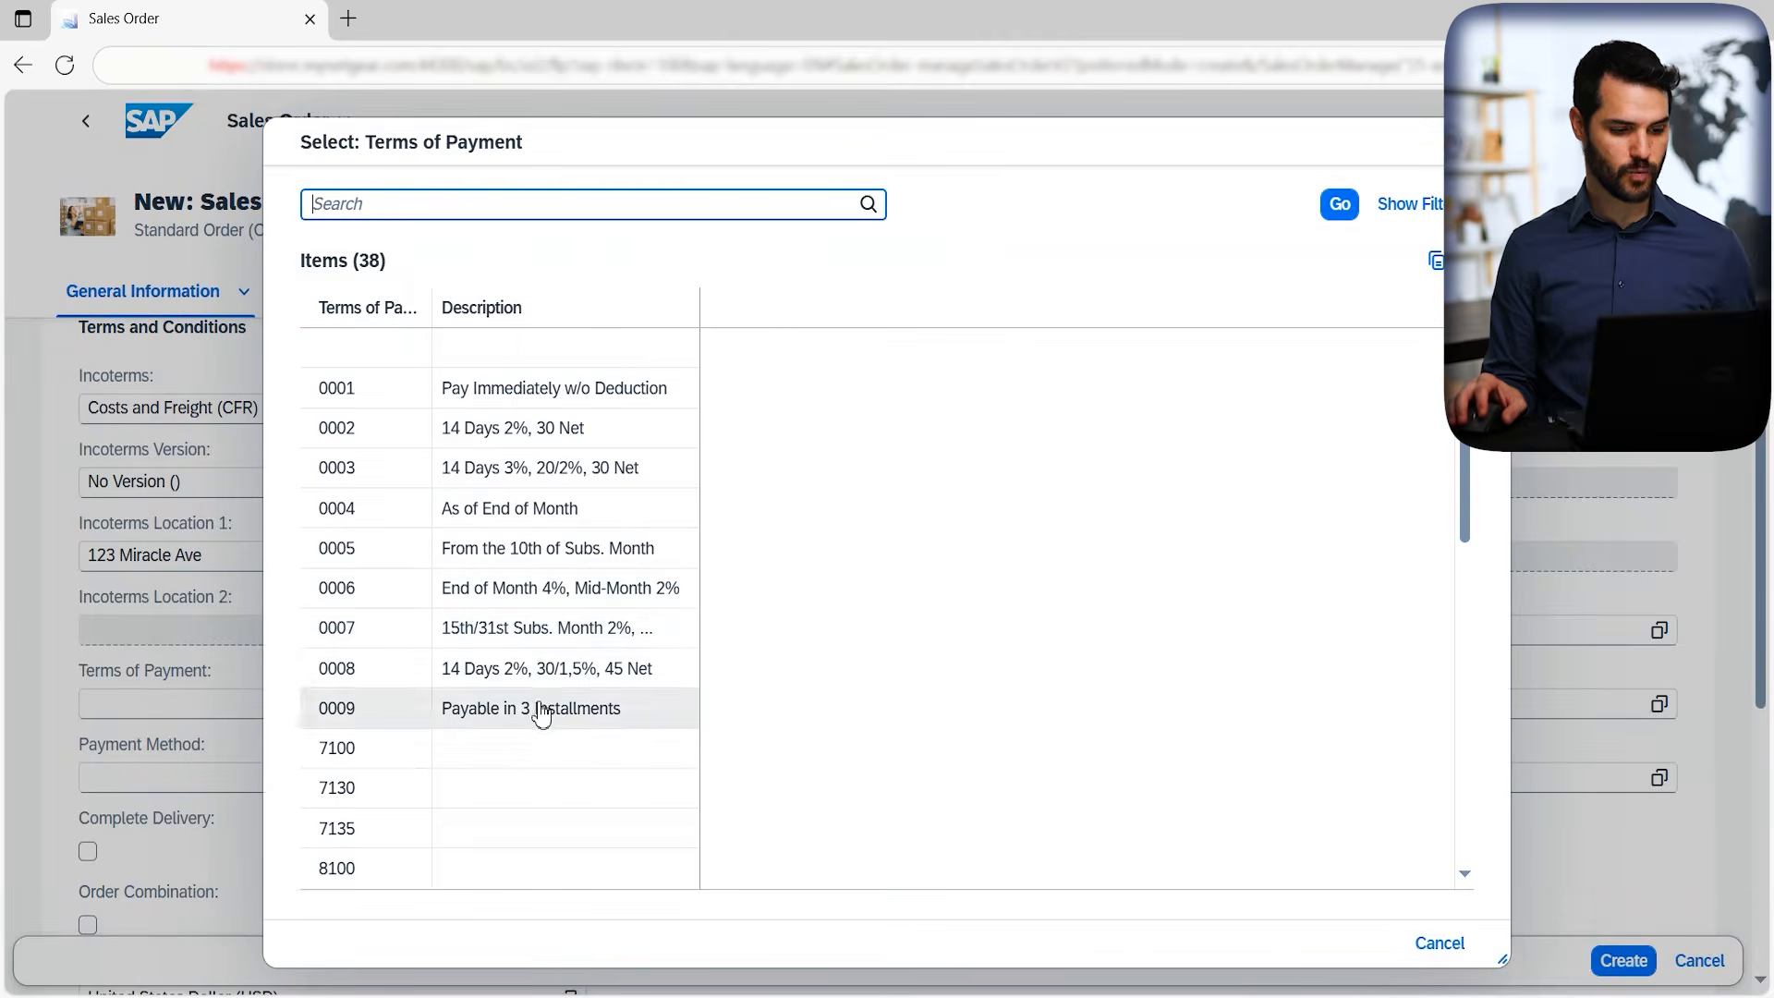
left_click(554, 430)
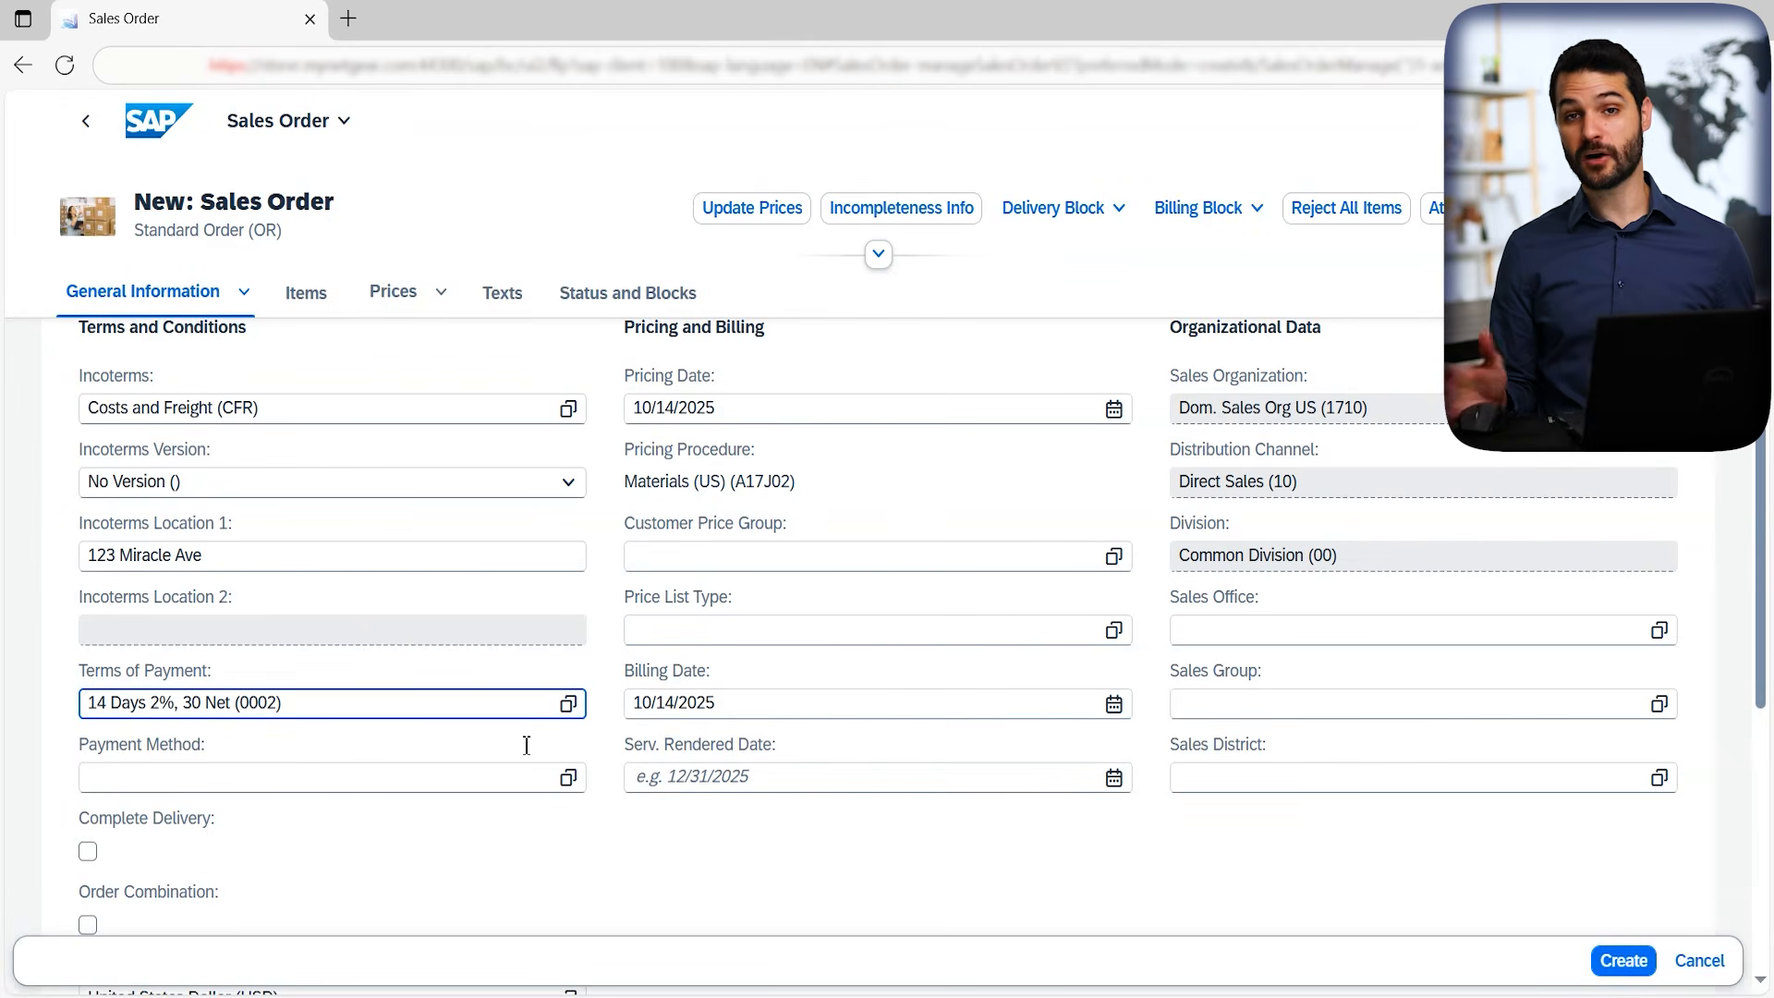
Add a sales order item for product Widget (FG127) with a requested quantity of 3 PC.
scroll(374, 703, "up", 5)
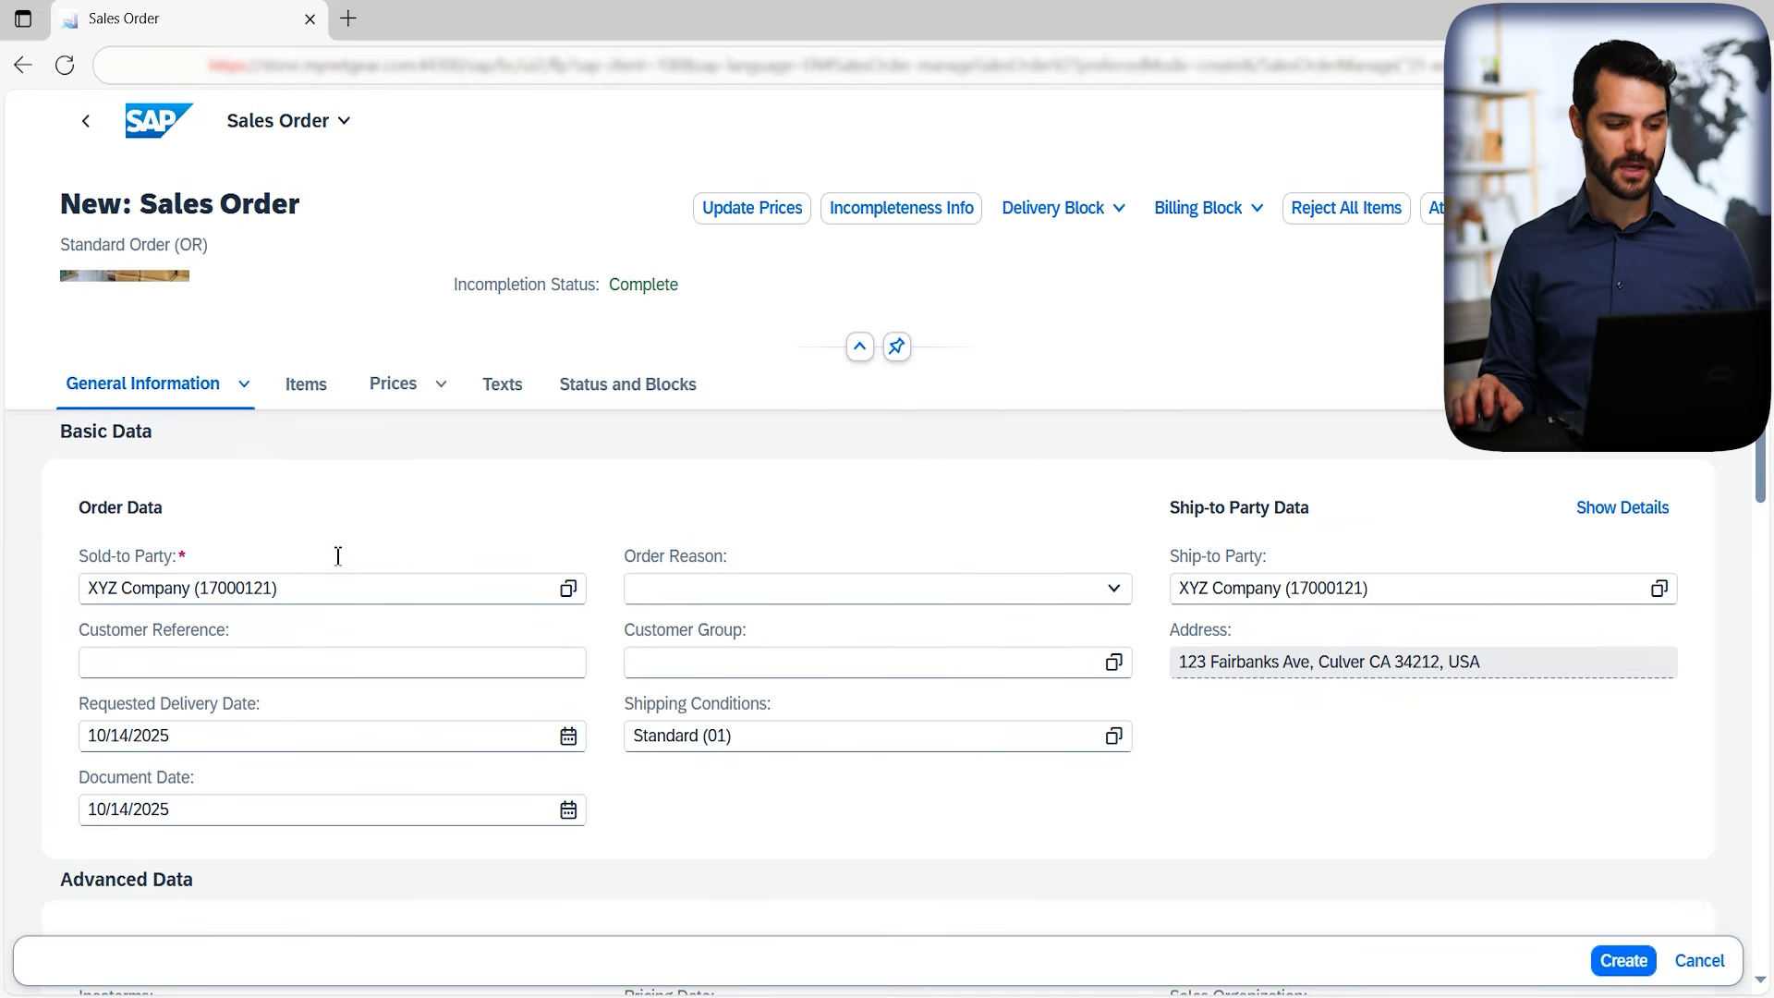
left_click(307, 386)
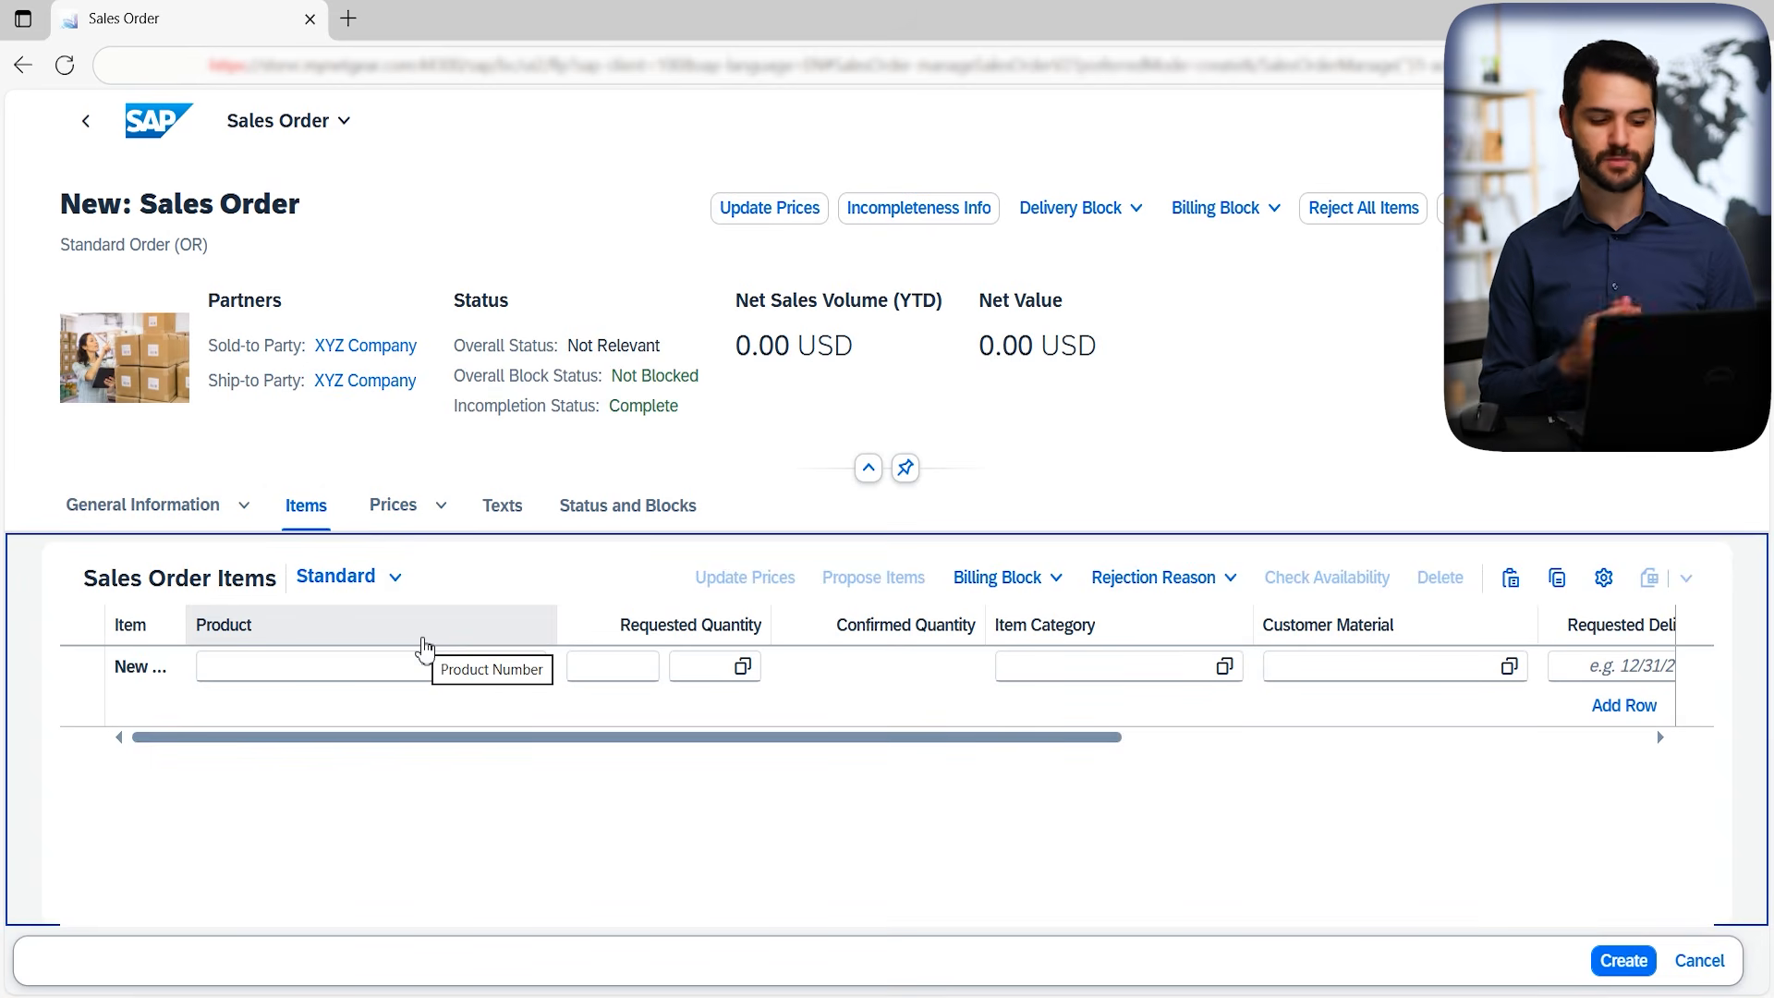
left_click(395, 668)
type("FG127")
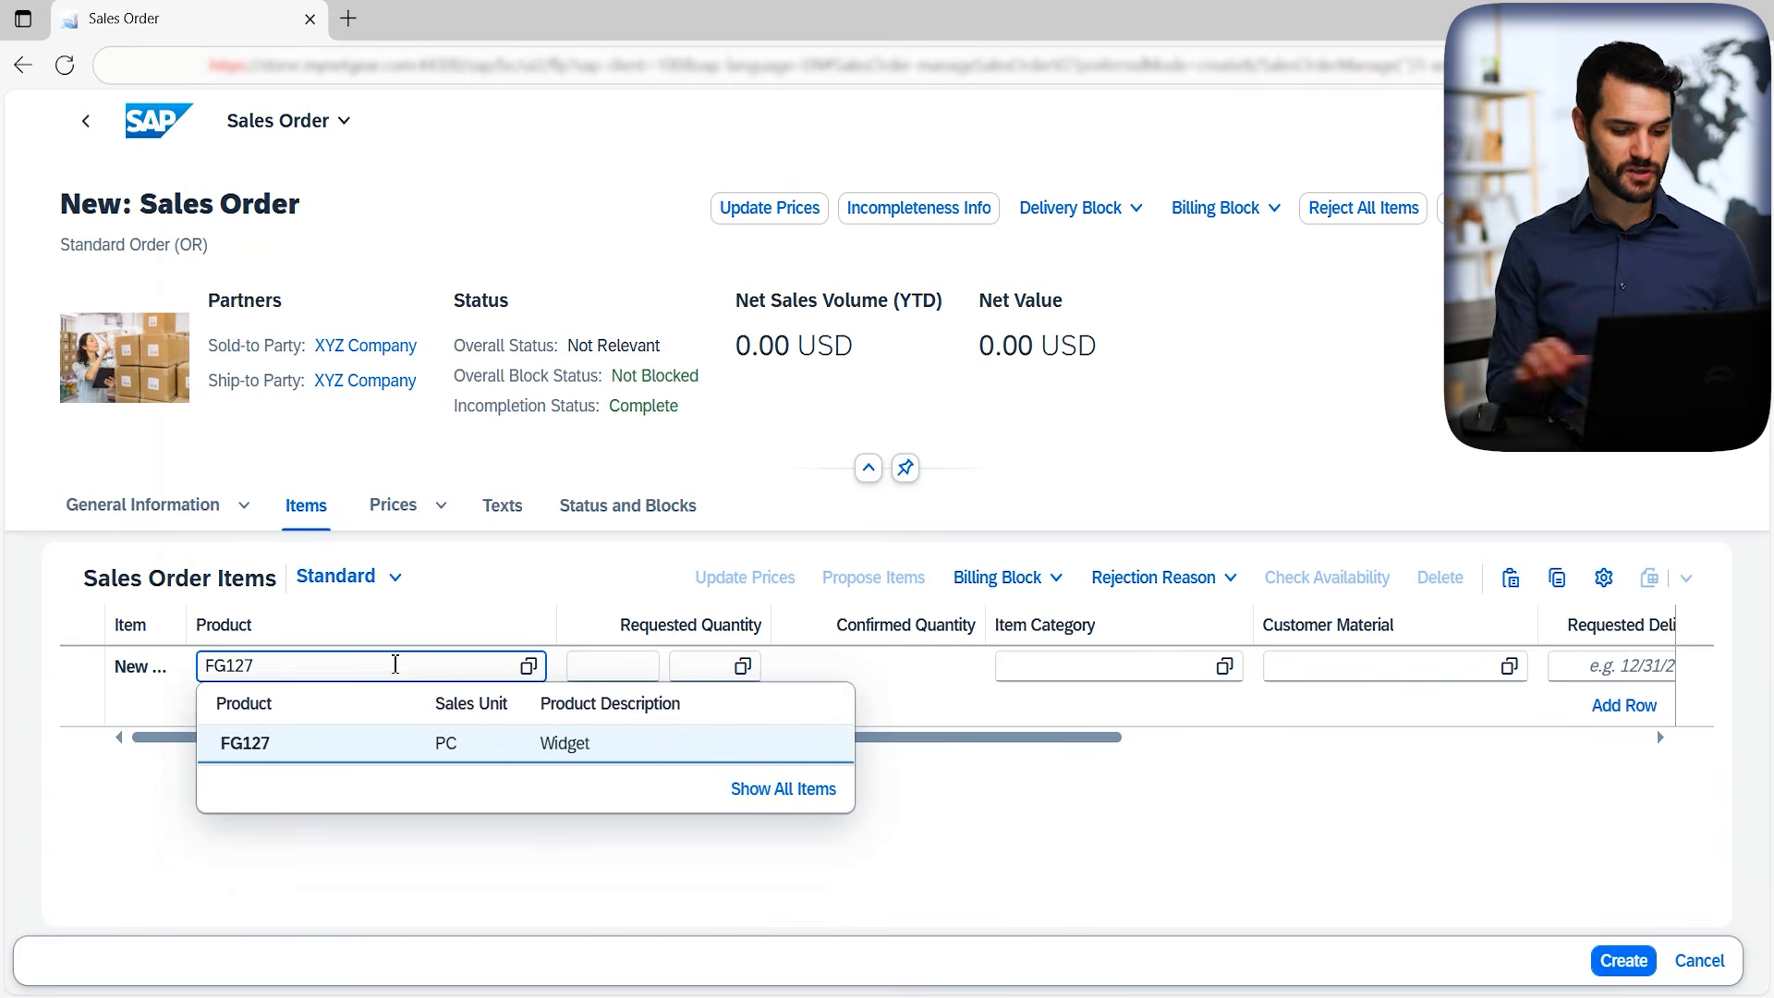
left_click(589, 753)
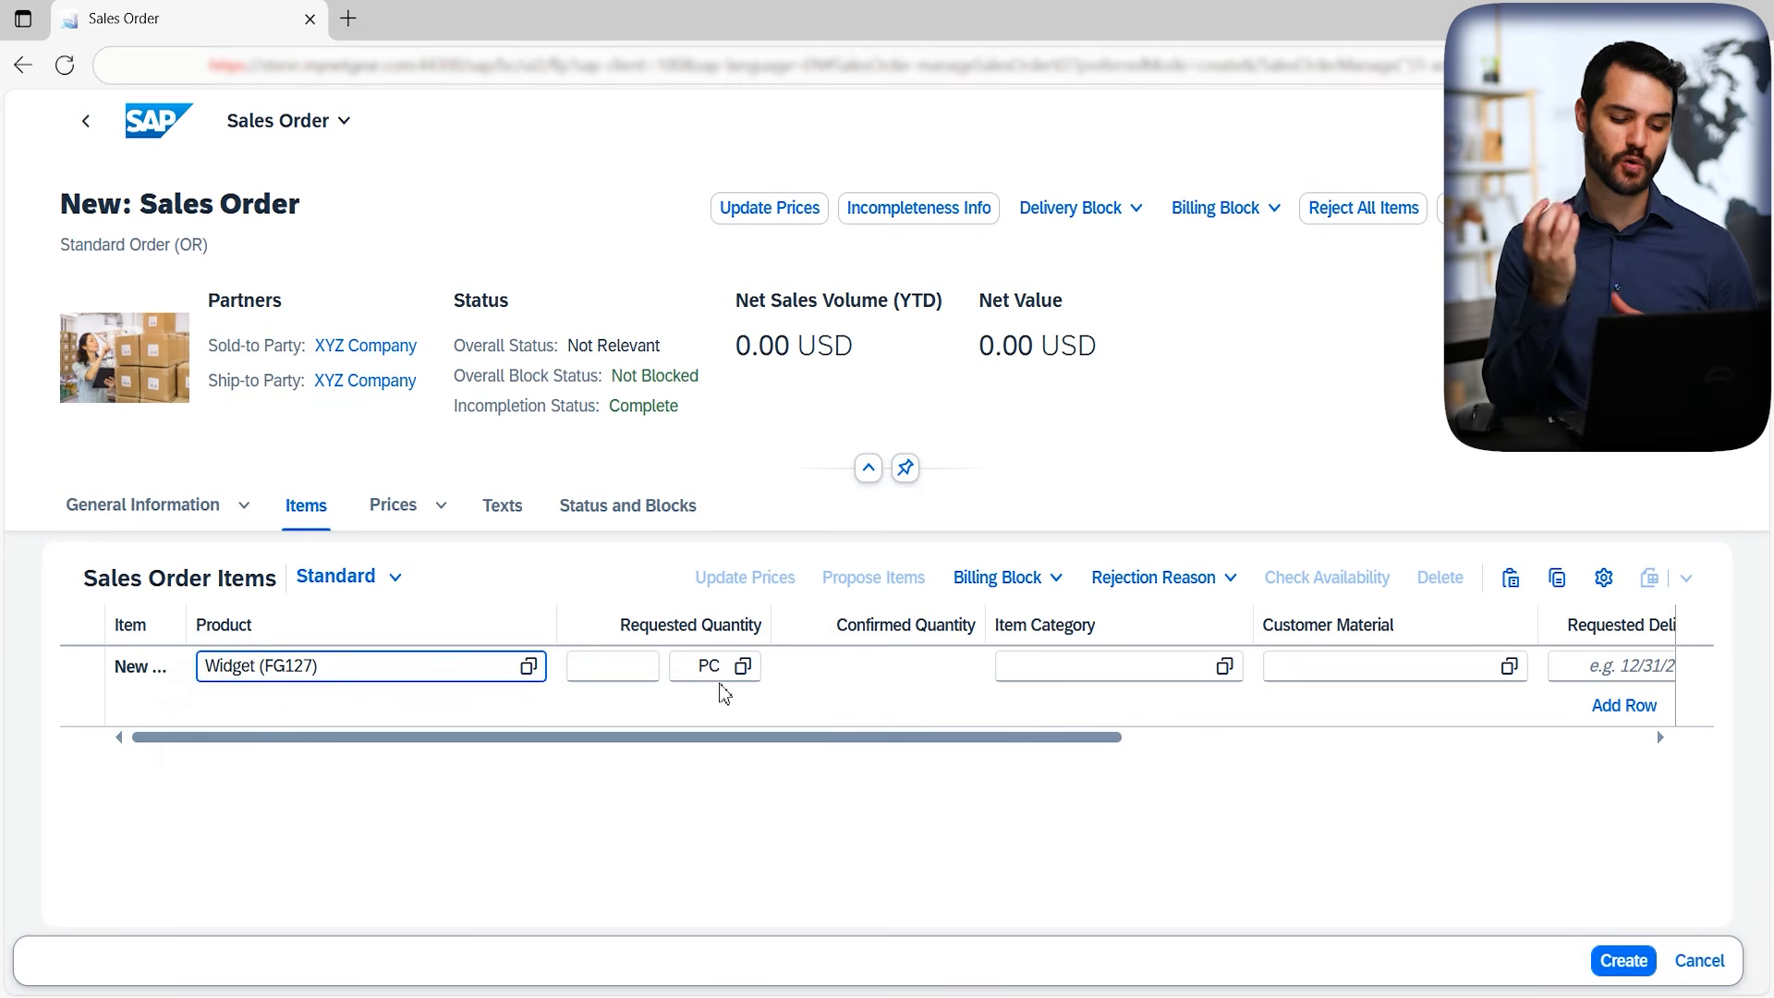
left_click(640, 666)
type("3")
left_click(799, 765)
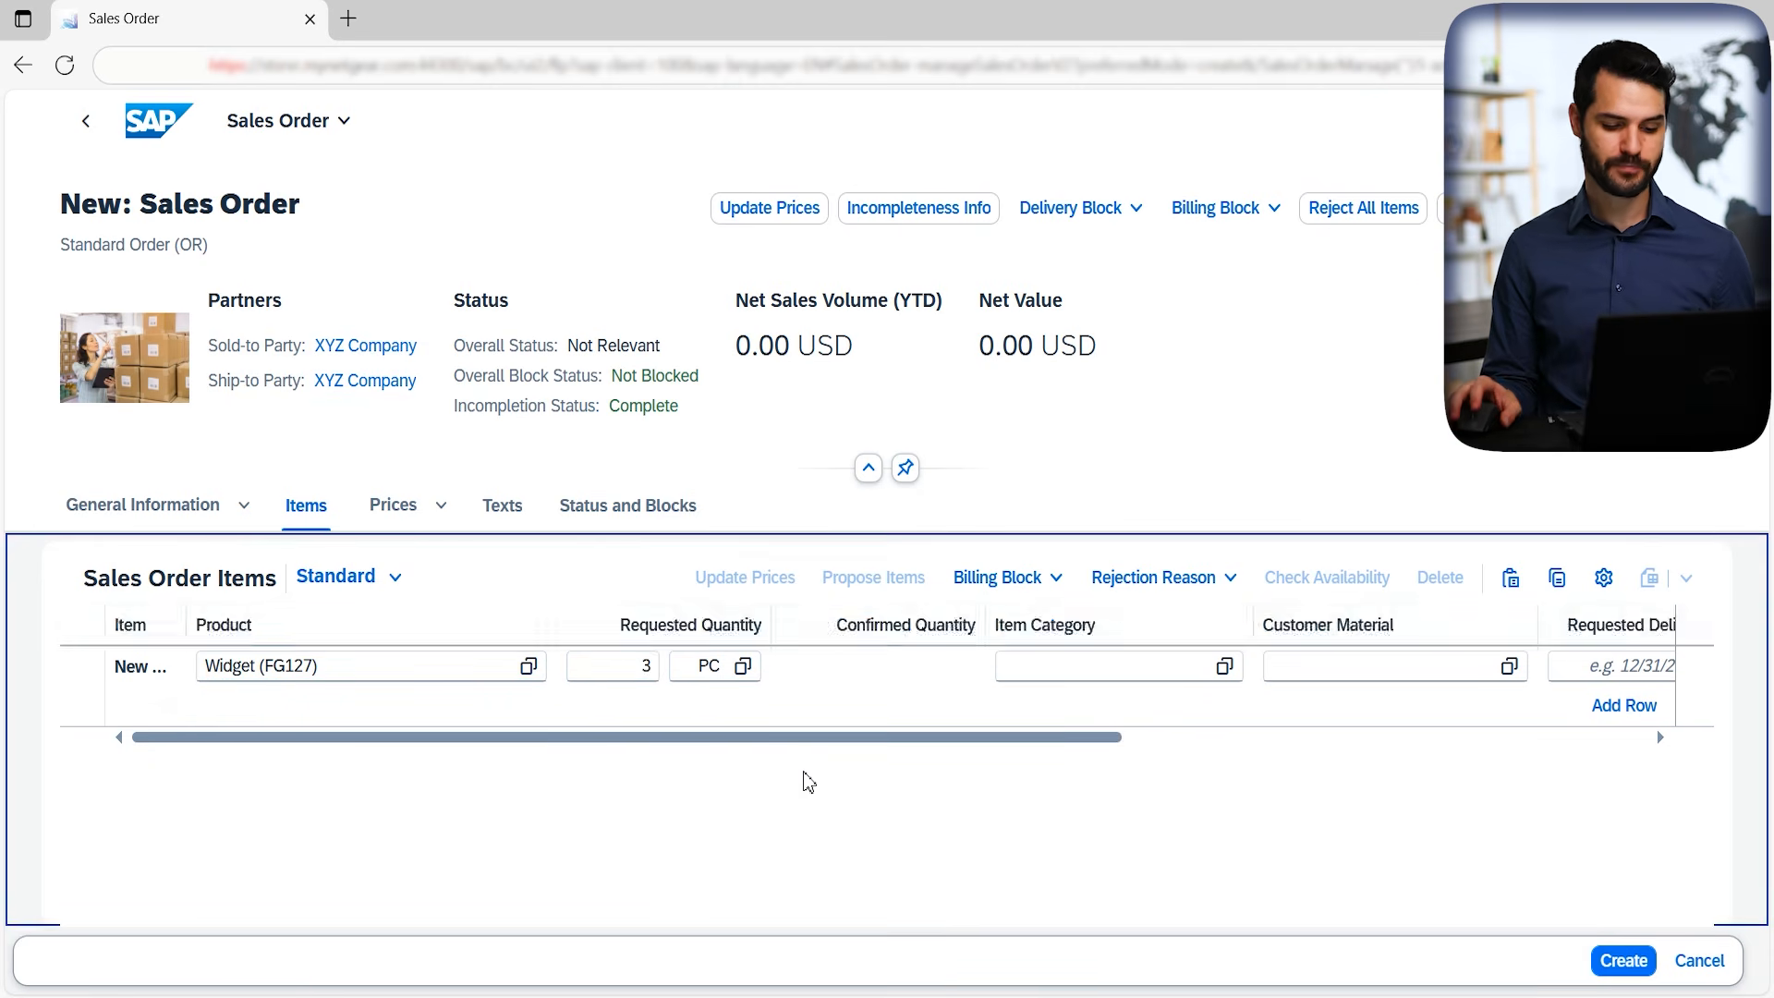
left_click(651, 667)
key("Return")
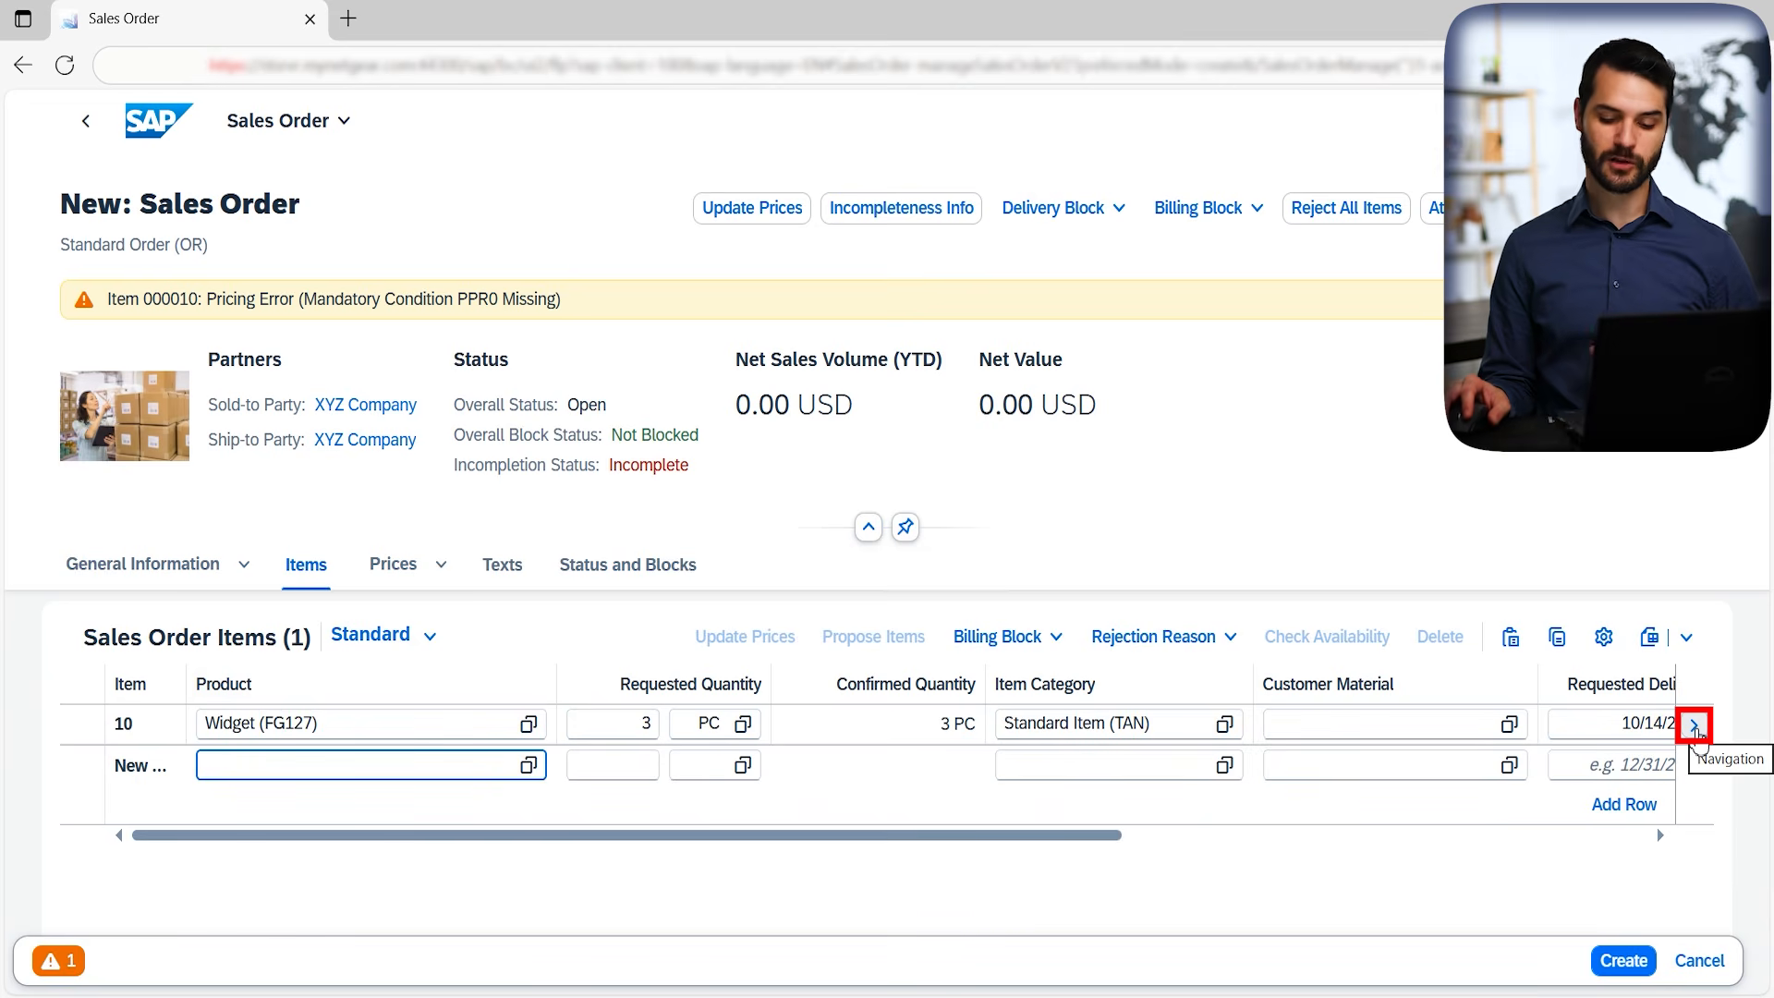
Add a Price (PPR0) condition of 17.00 USD per piece to the Widget item's price elements.
left_click(1695, 729)
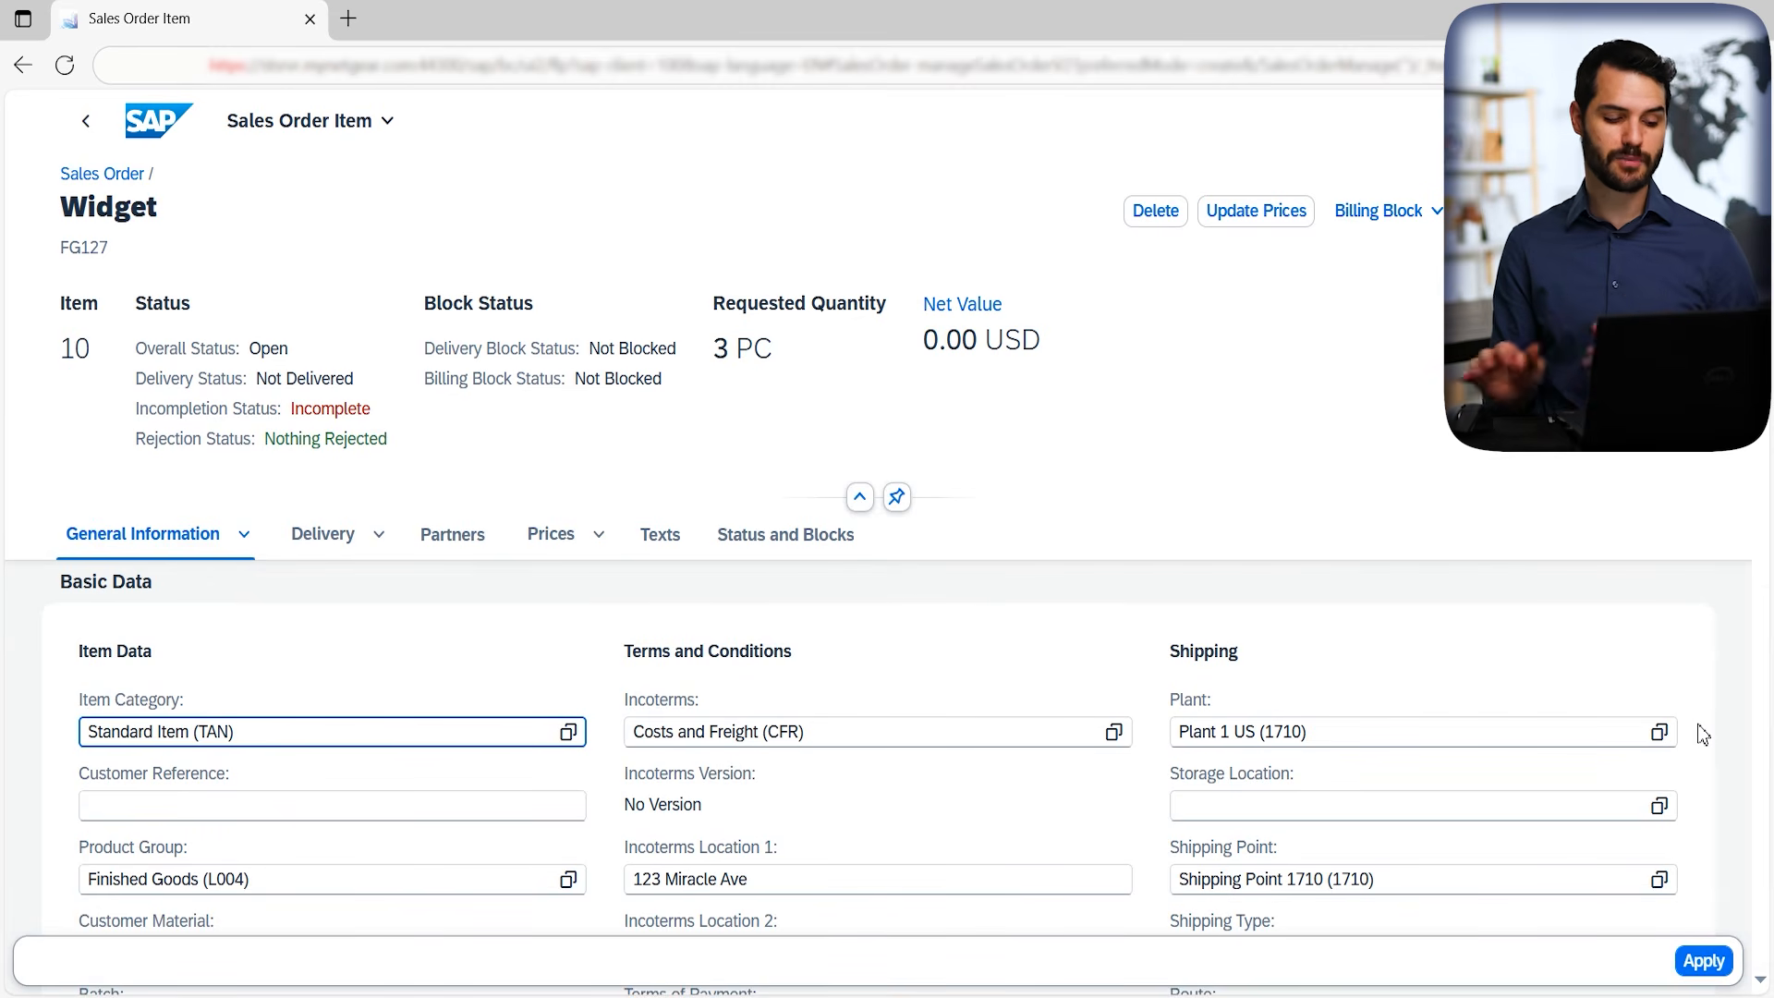
left_click(562, 541)
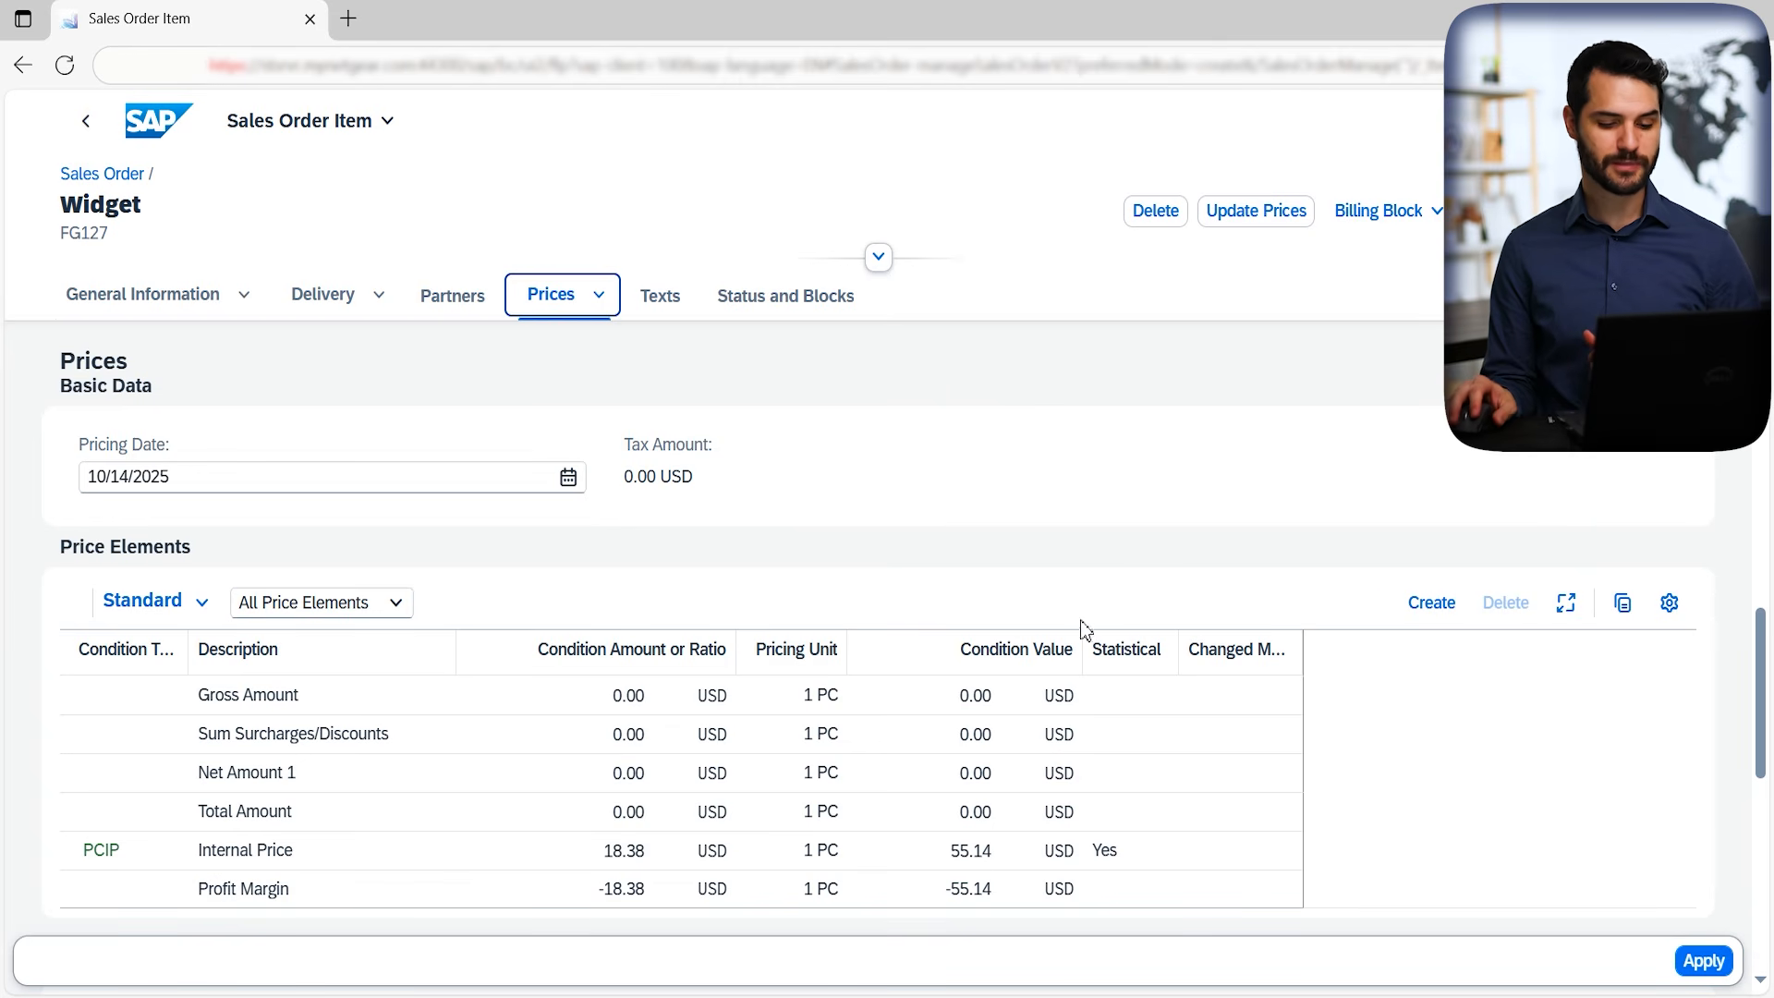
left_click(1434, 605)
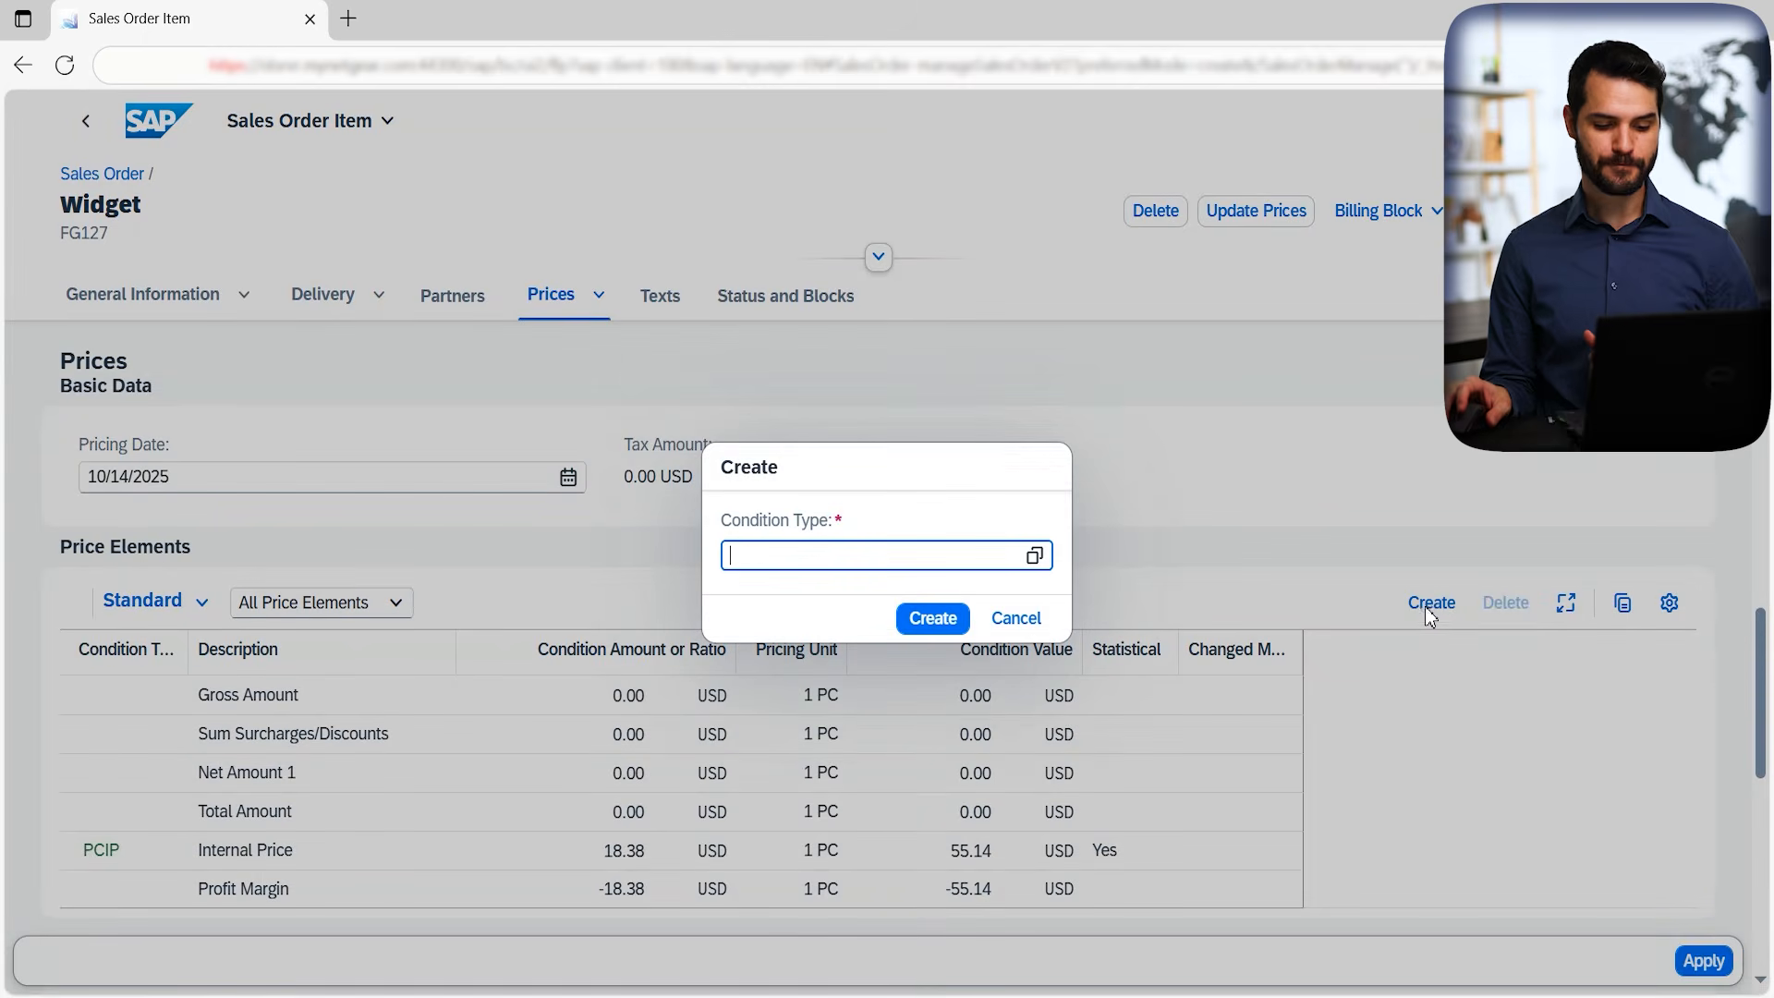
type("ppro")
key("BackSpace")
type("0")
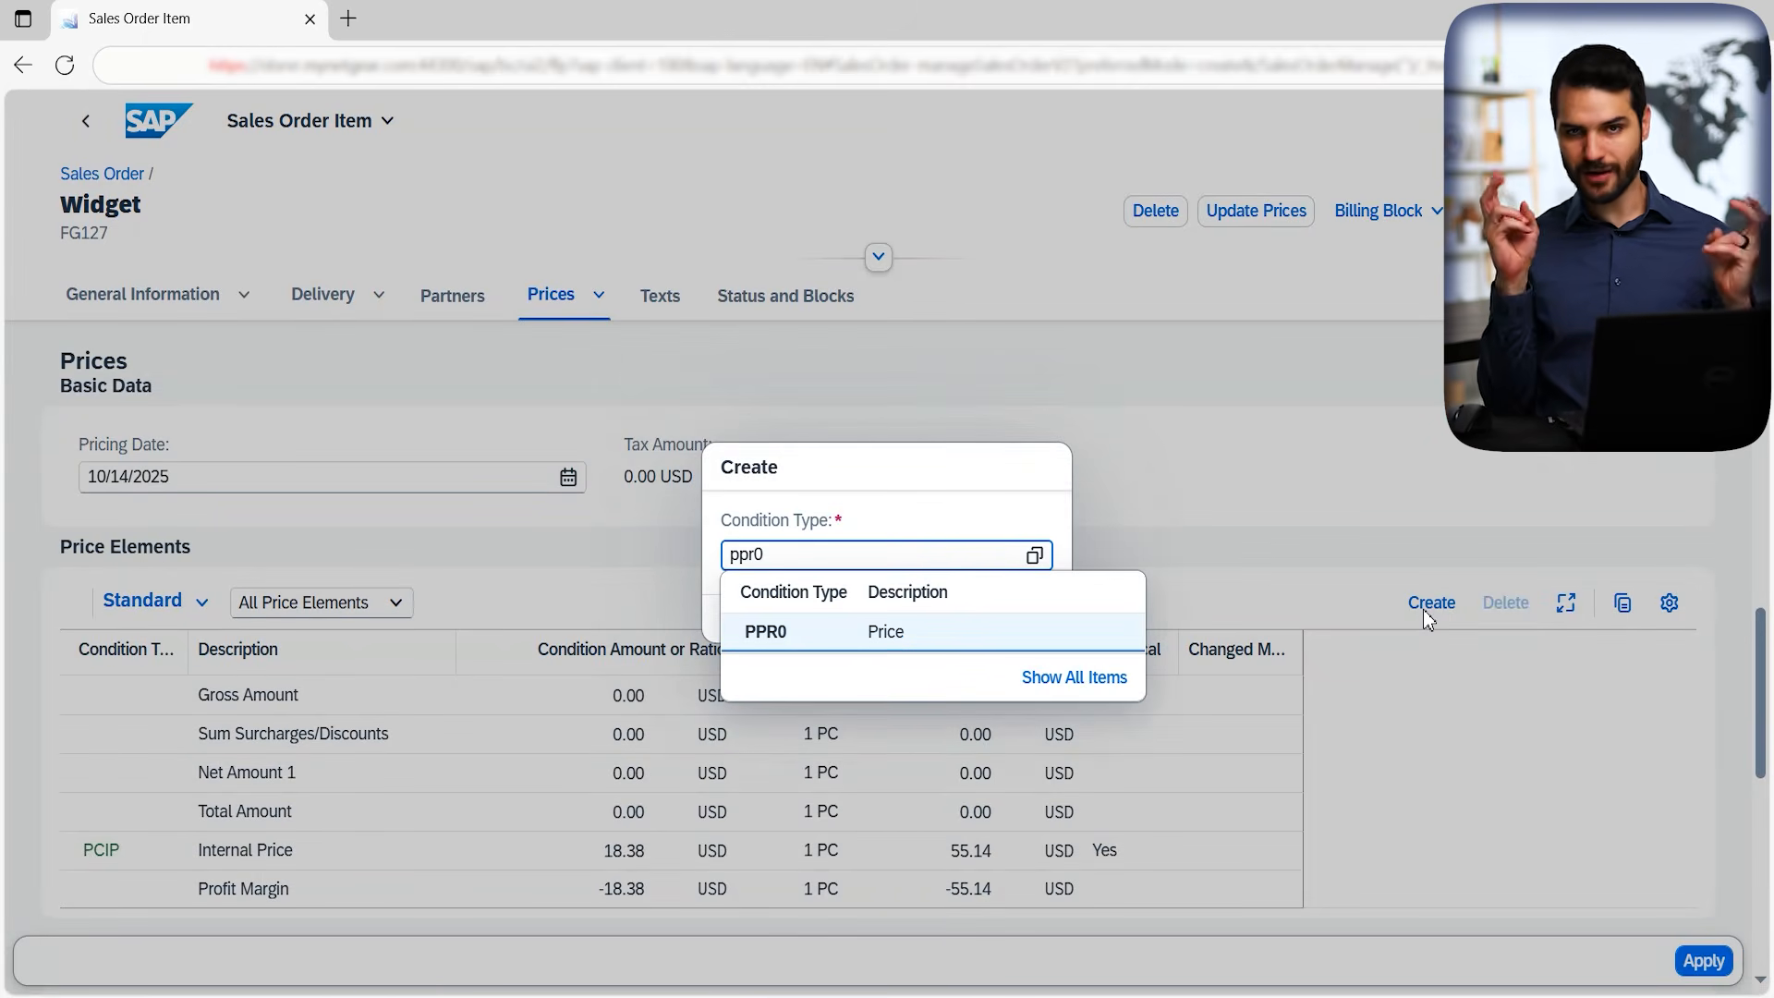
left_click(855, 646)
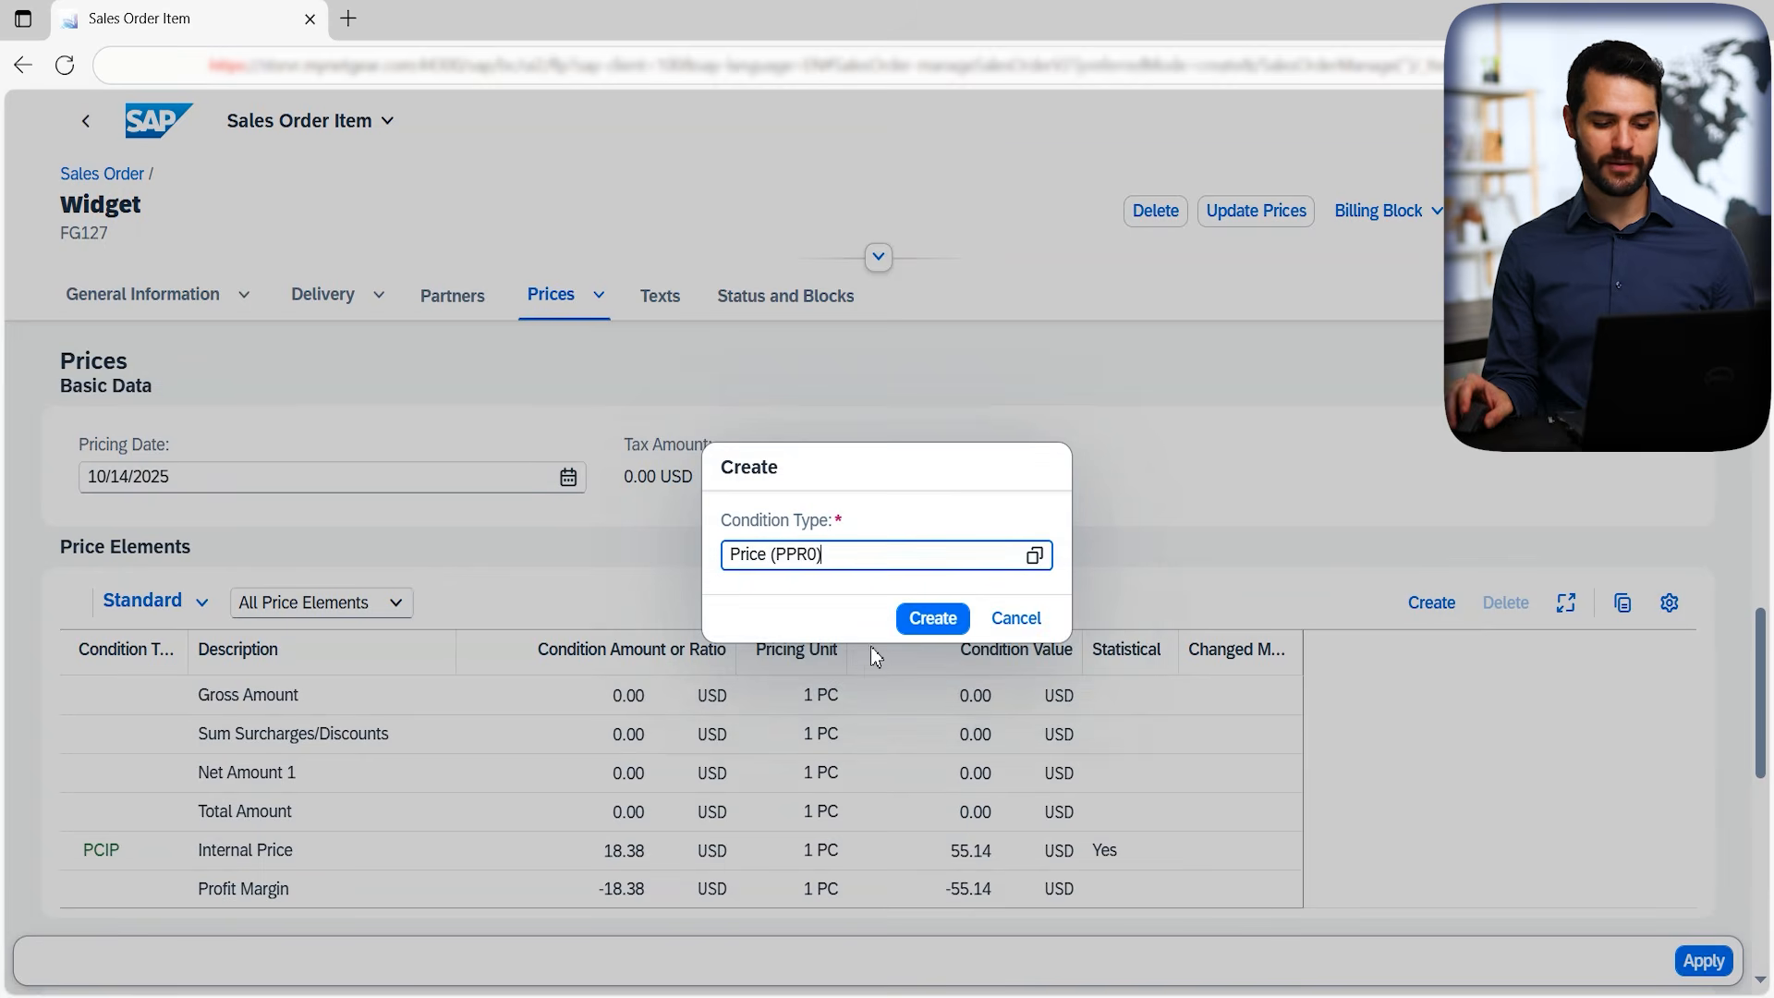
left_click(920, 626)
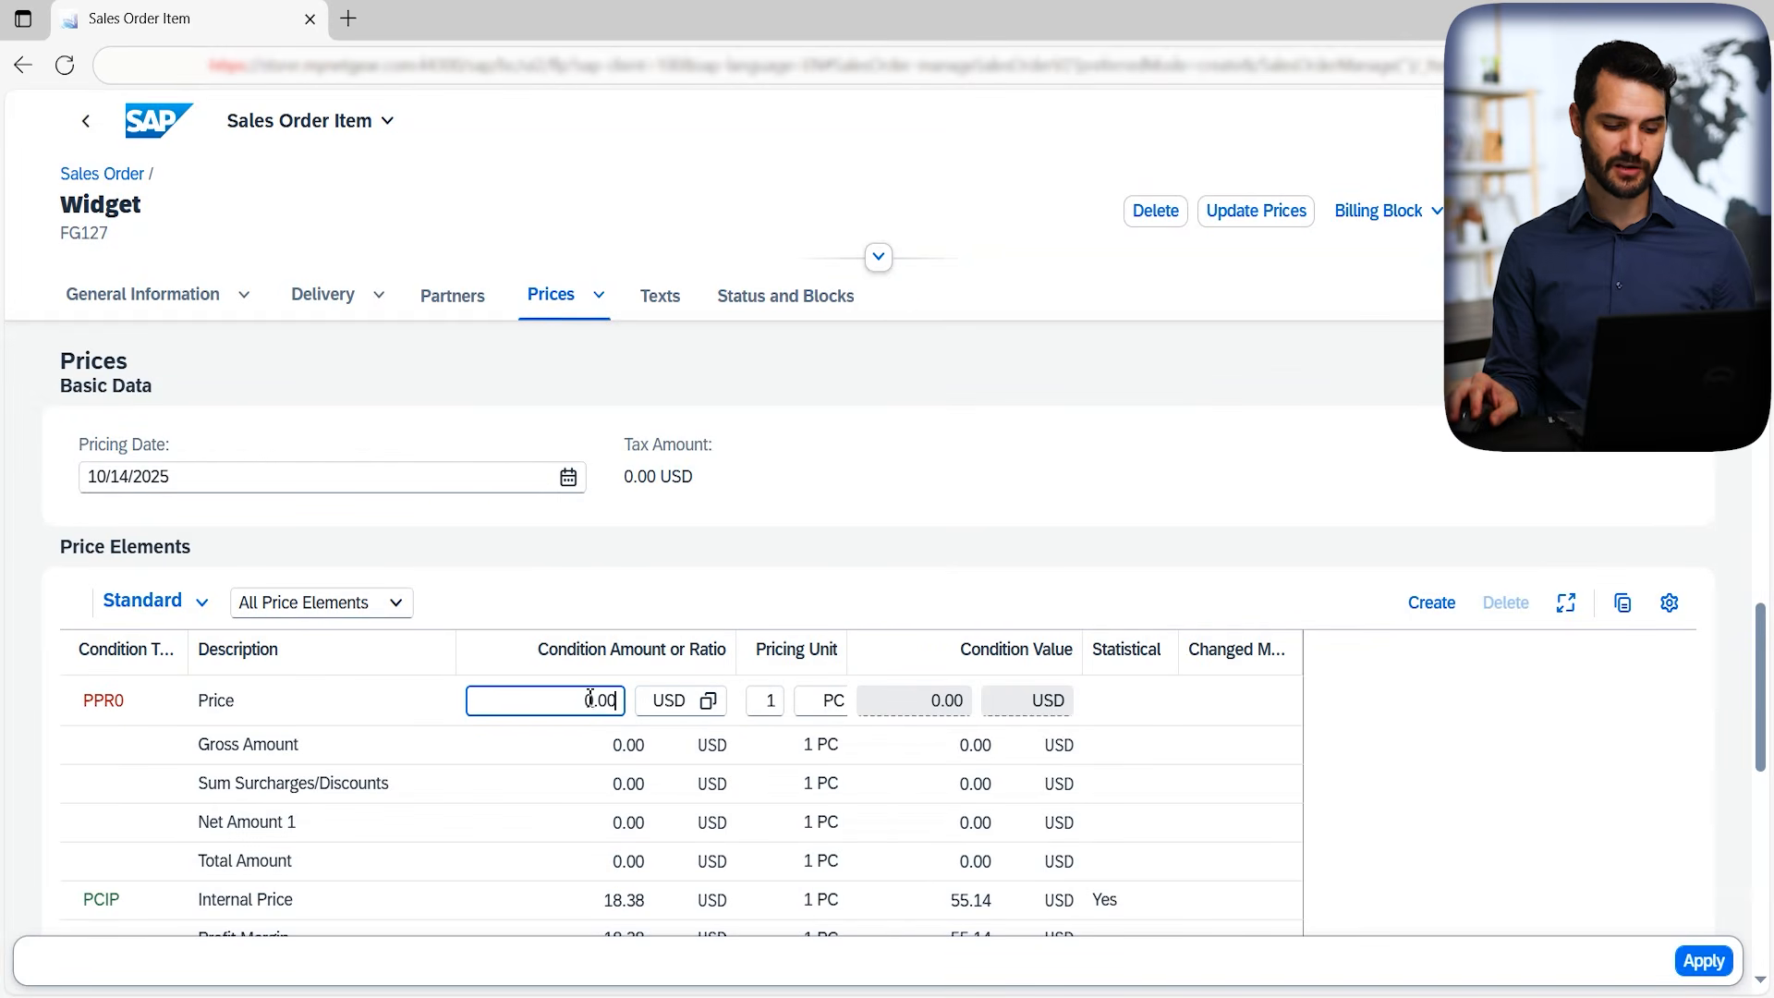
left_click_drag(586, 700, 599, 697)
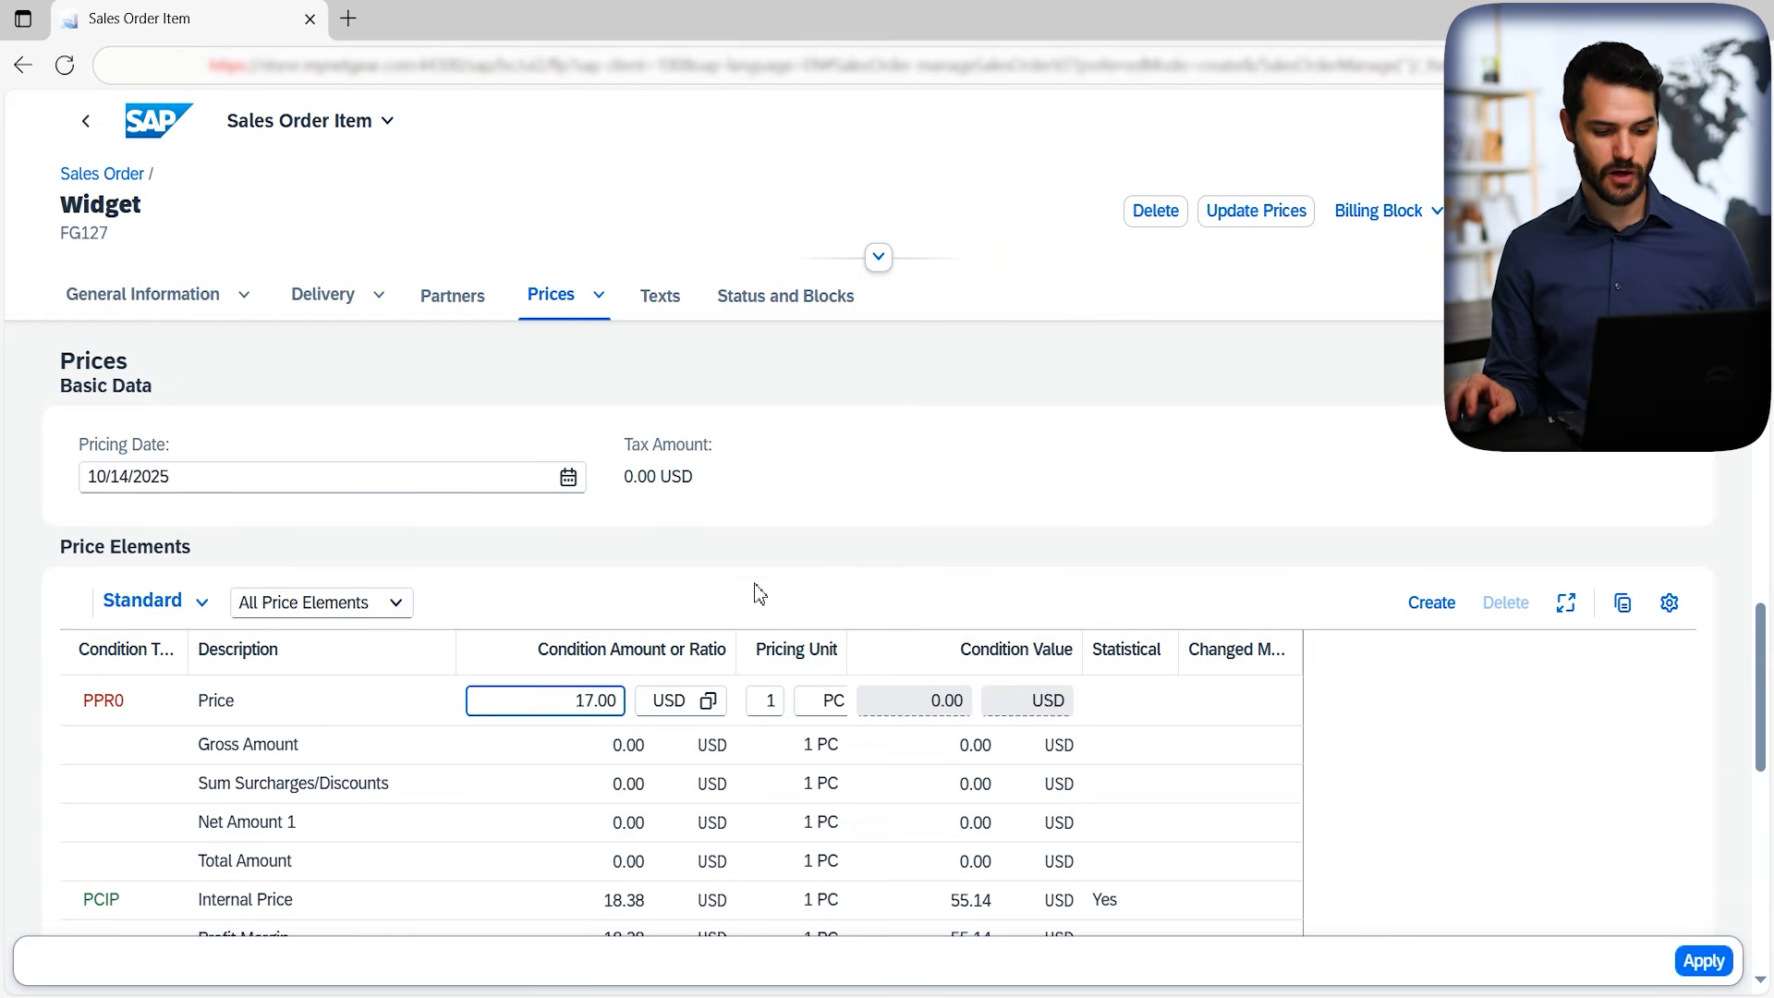
left_click(866, 477)
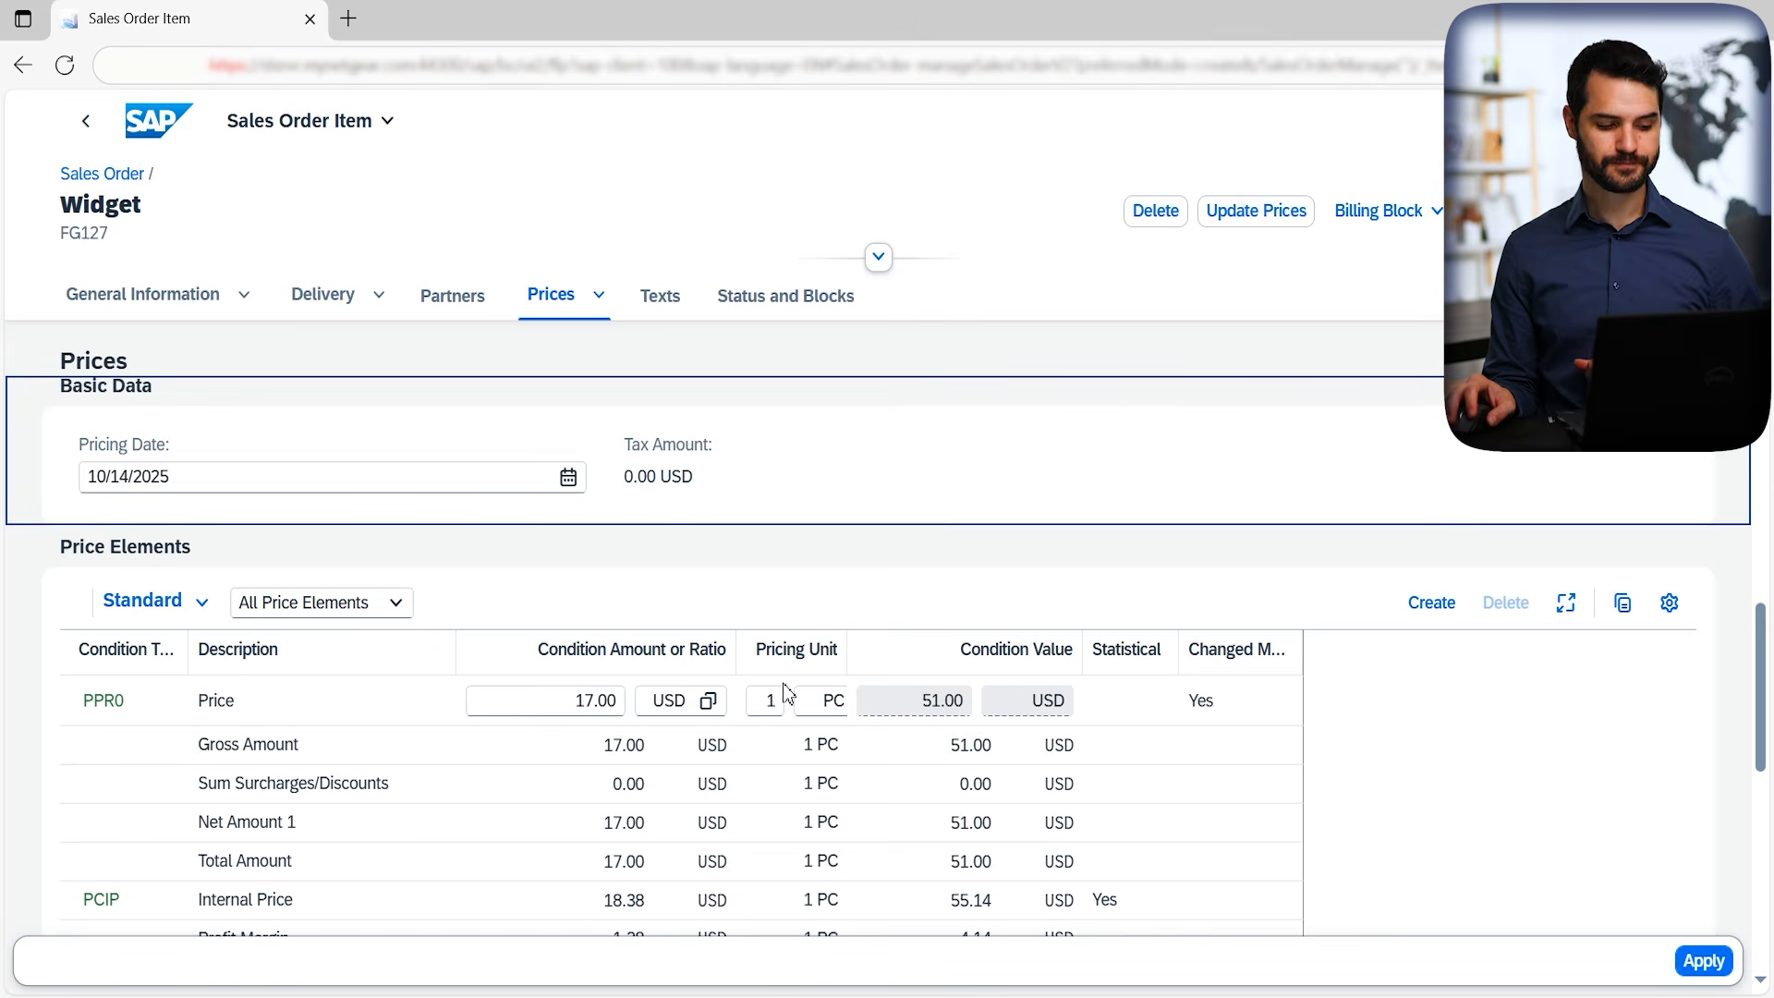
Add a Tax Jurisdict.Code (UTXJ) condition of 4% to the Widget item and apply the item changes.
left_click(1434, 605)
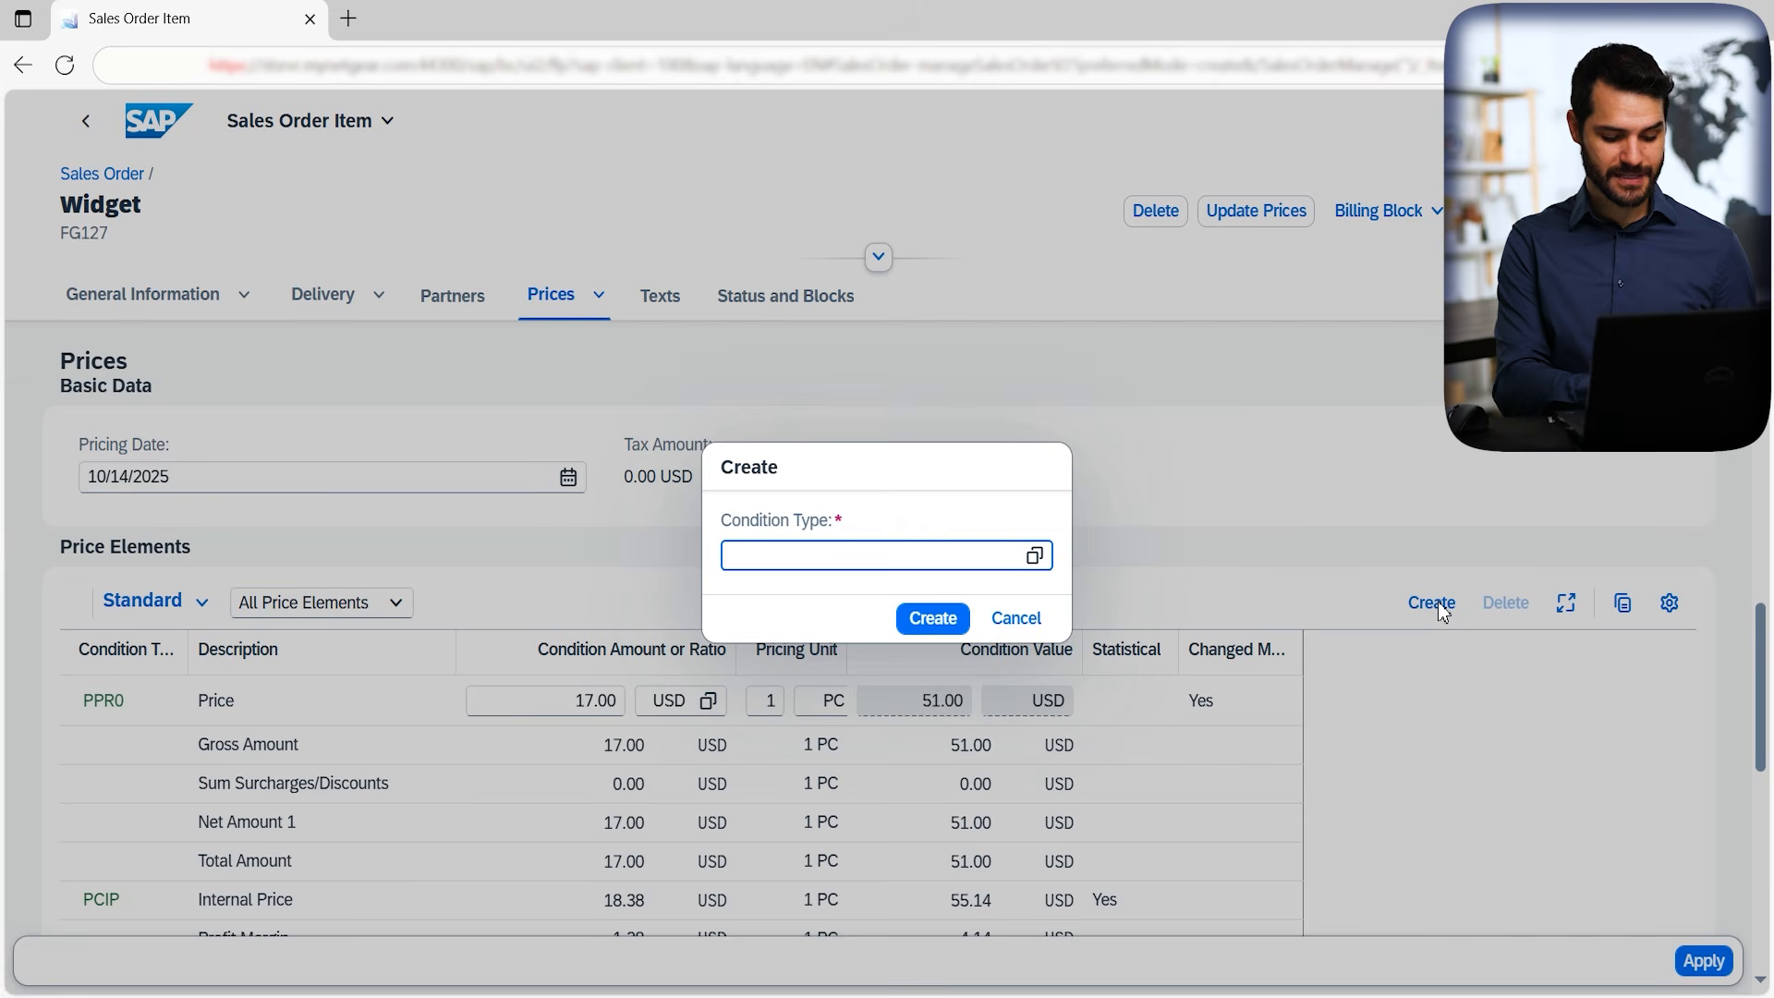
type("xj")
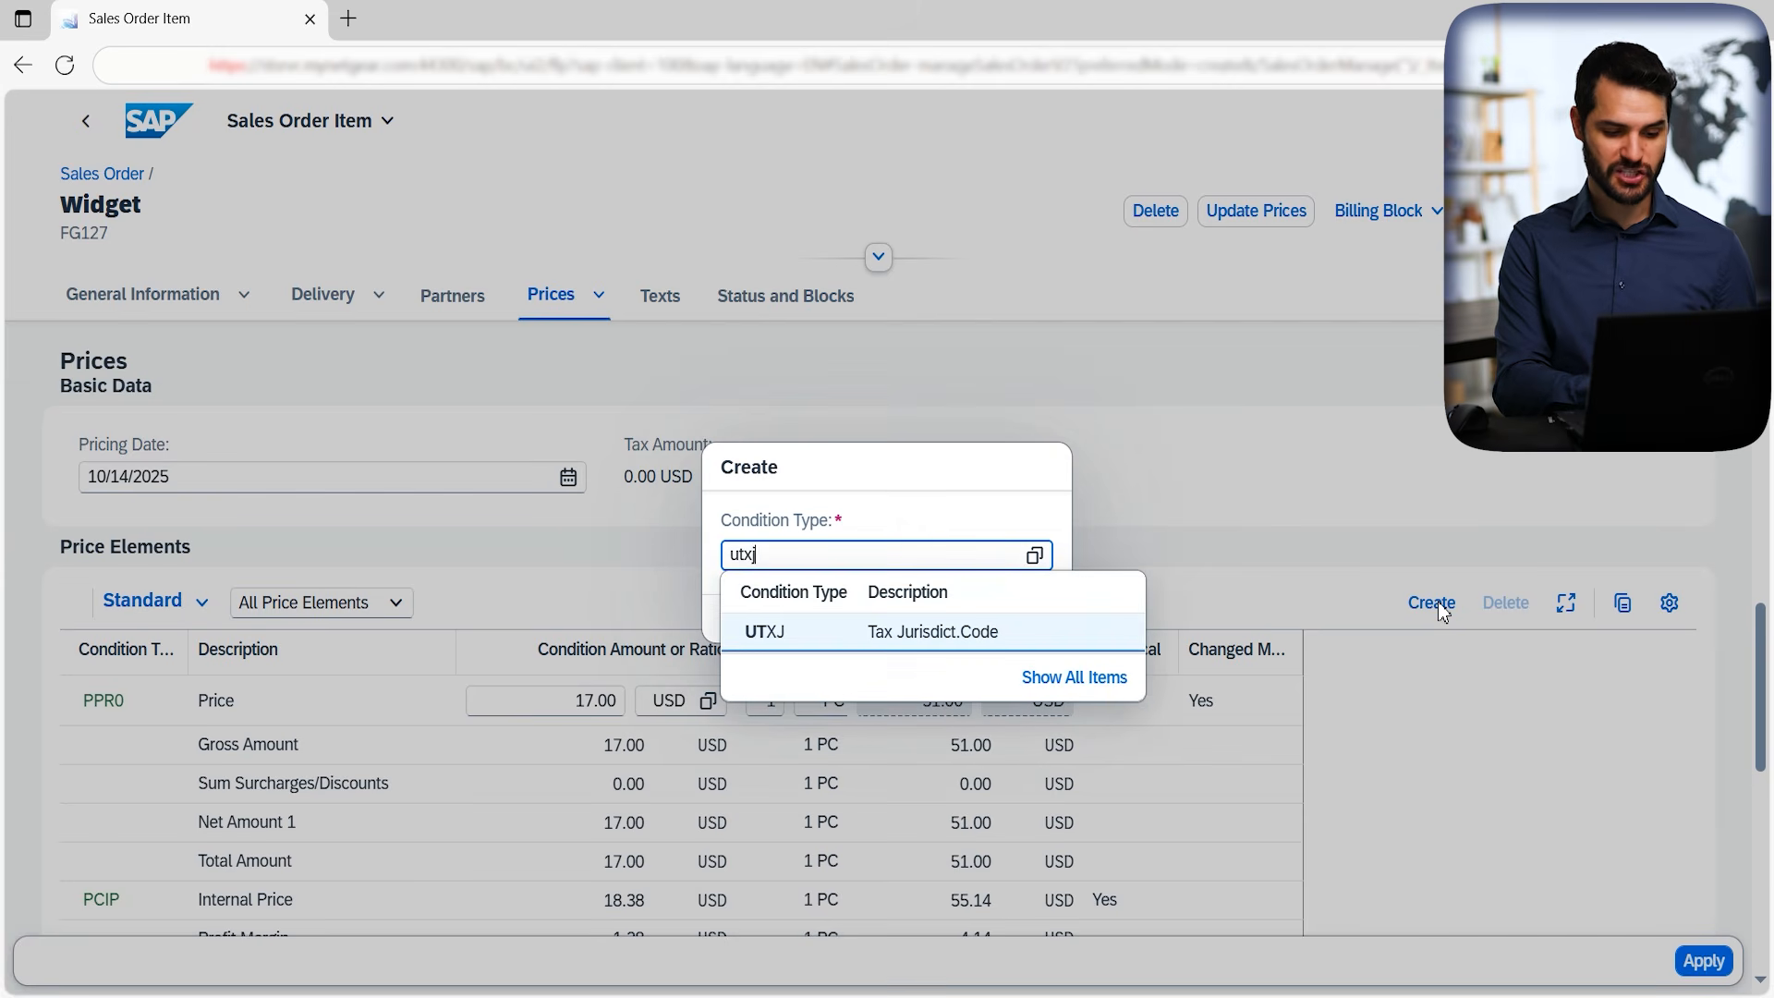
left_click(882, 631)
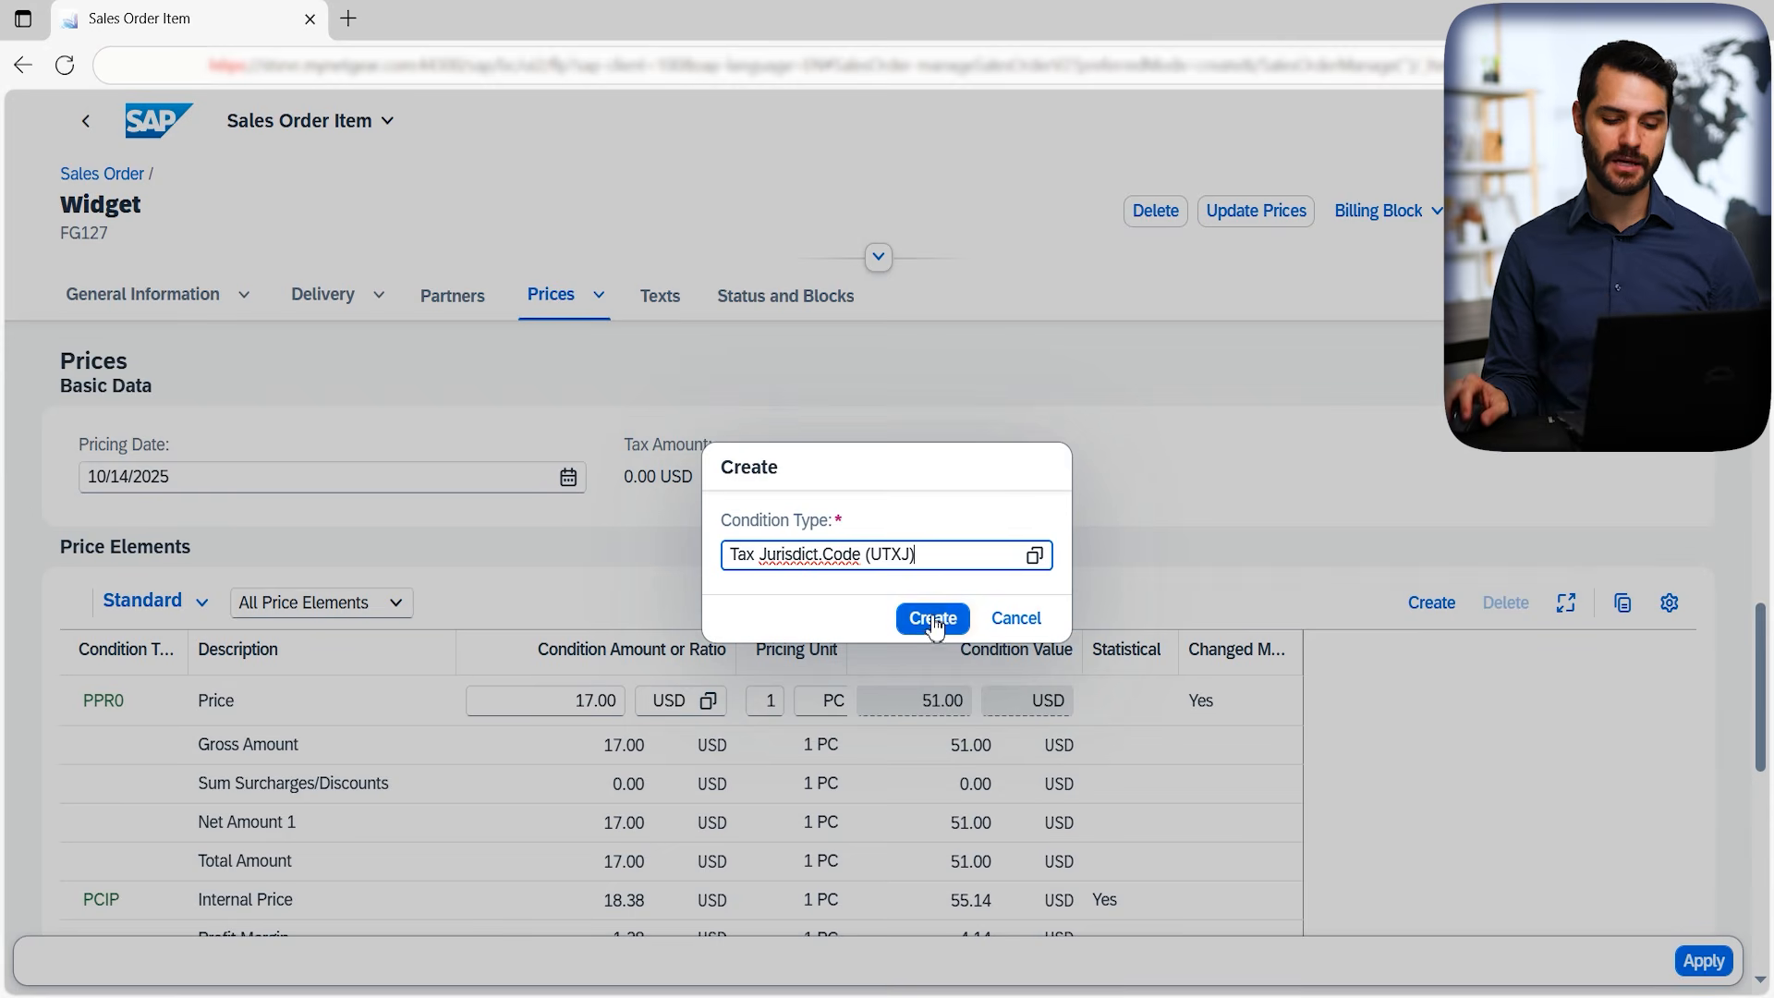
left_click(933, 619)
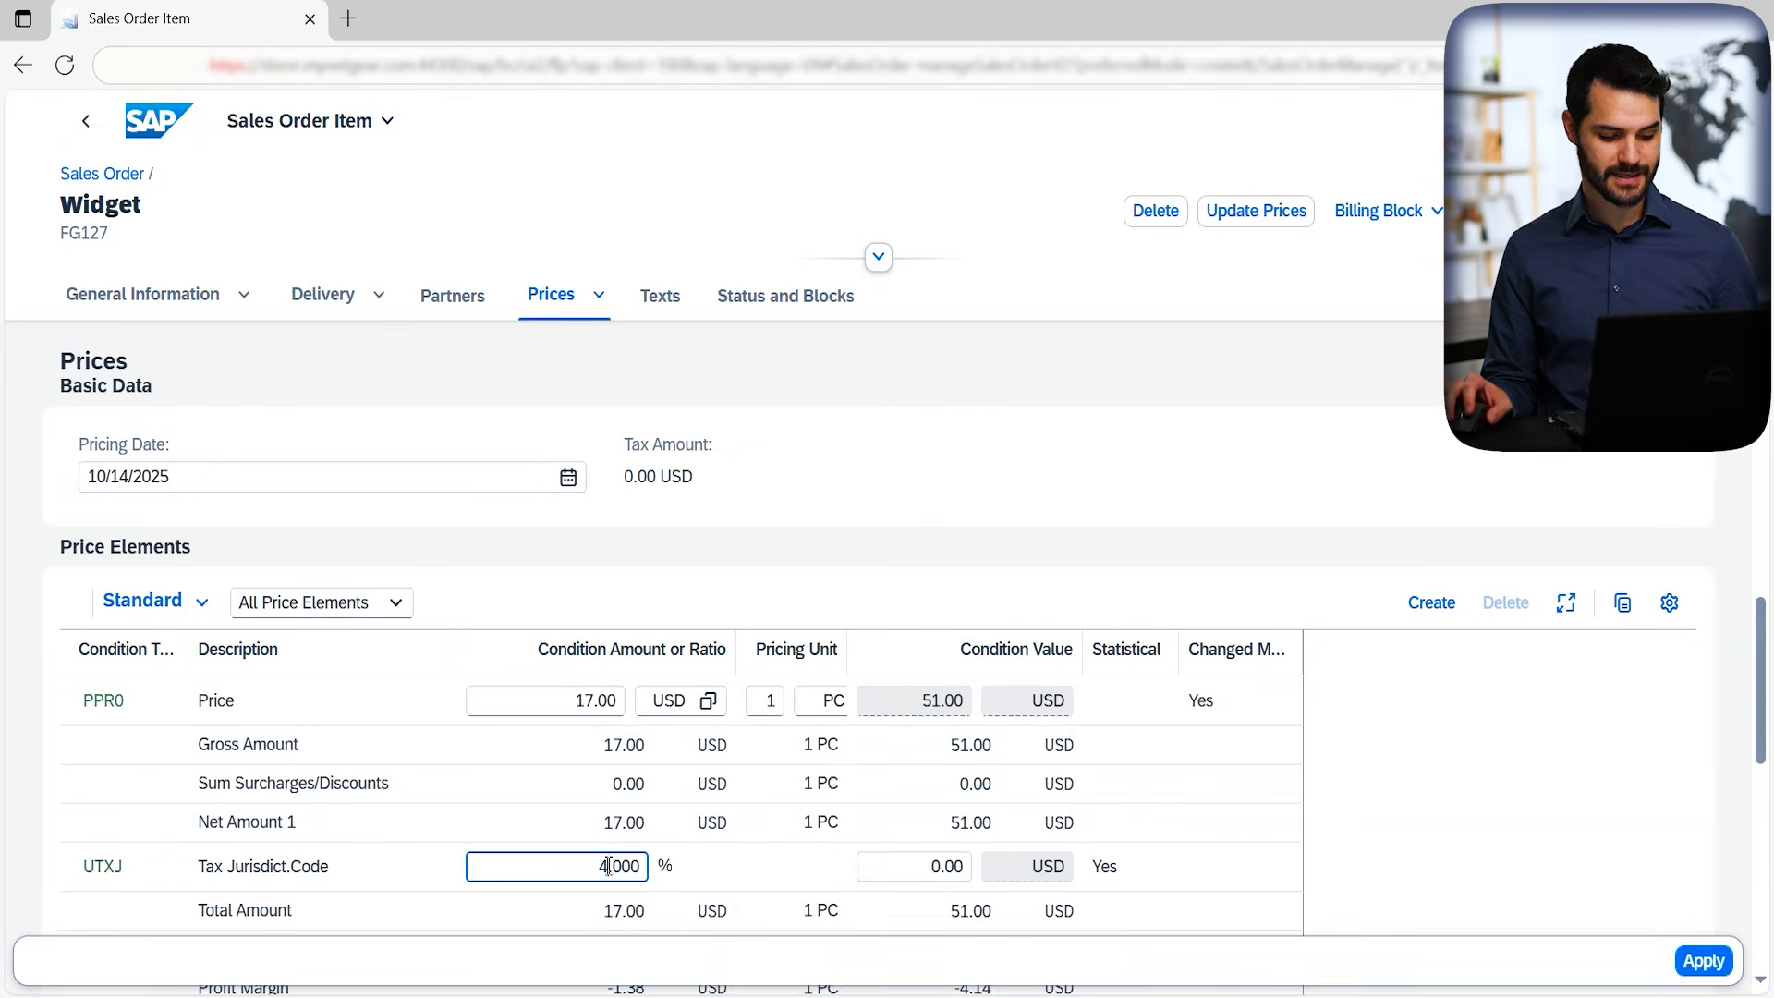
left_click(1152, 490)
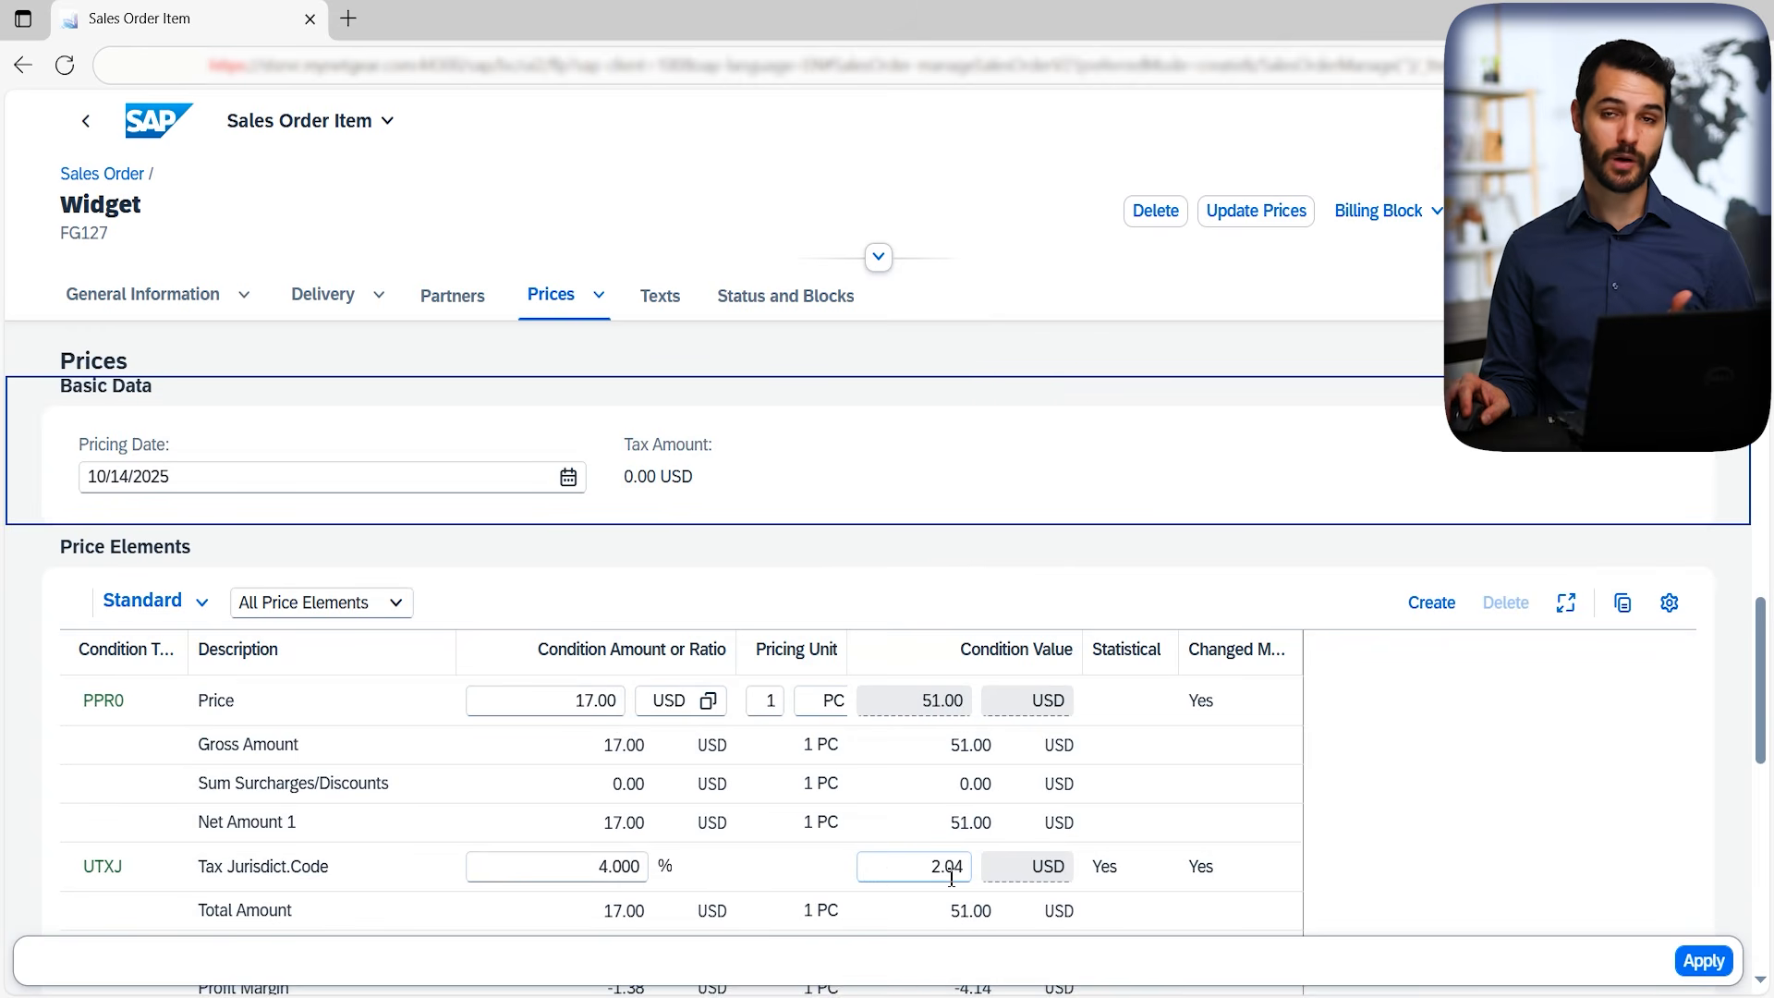
left_click(1703, 961)
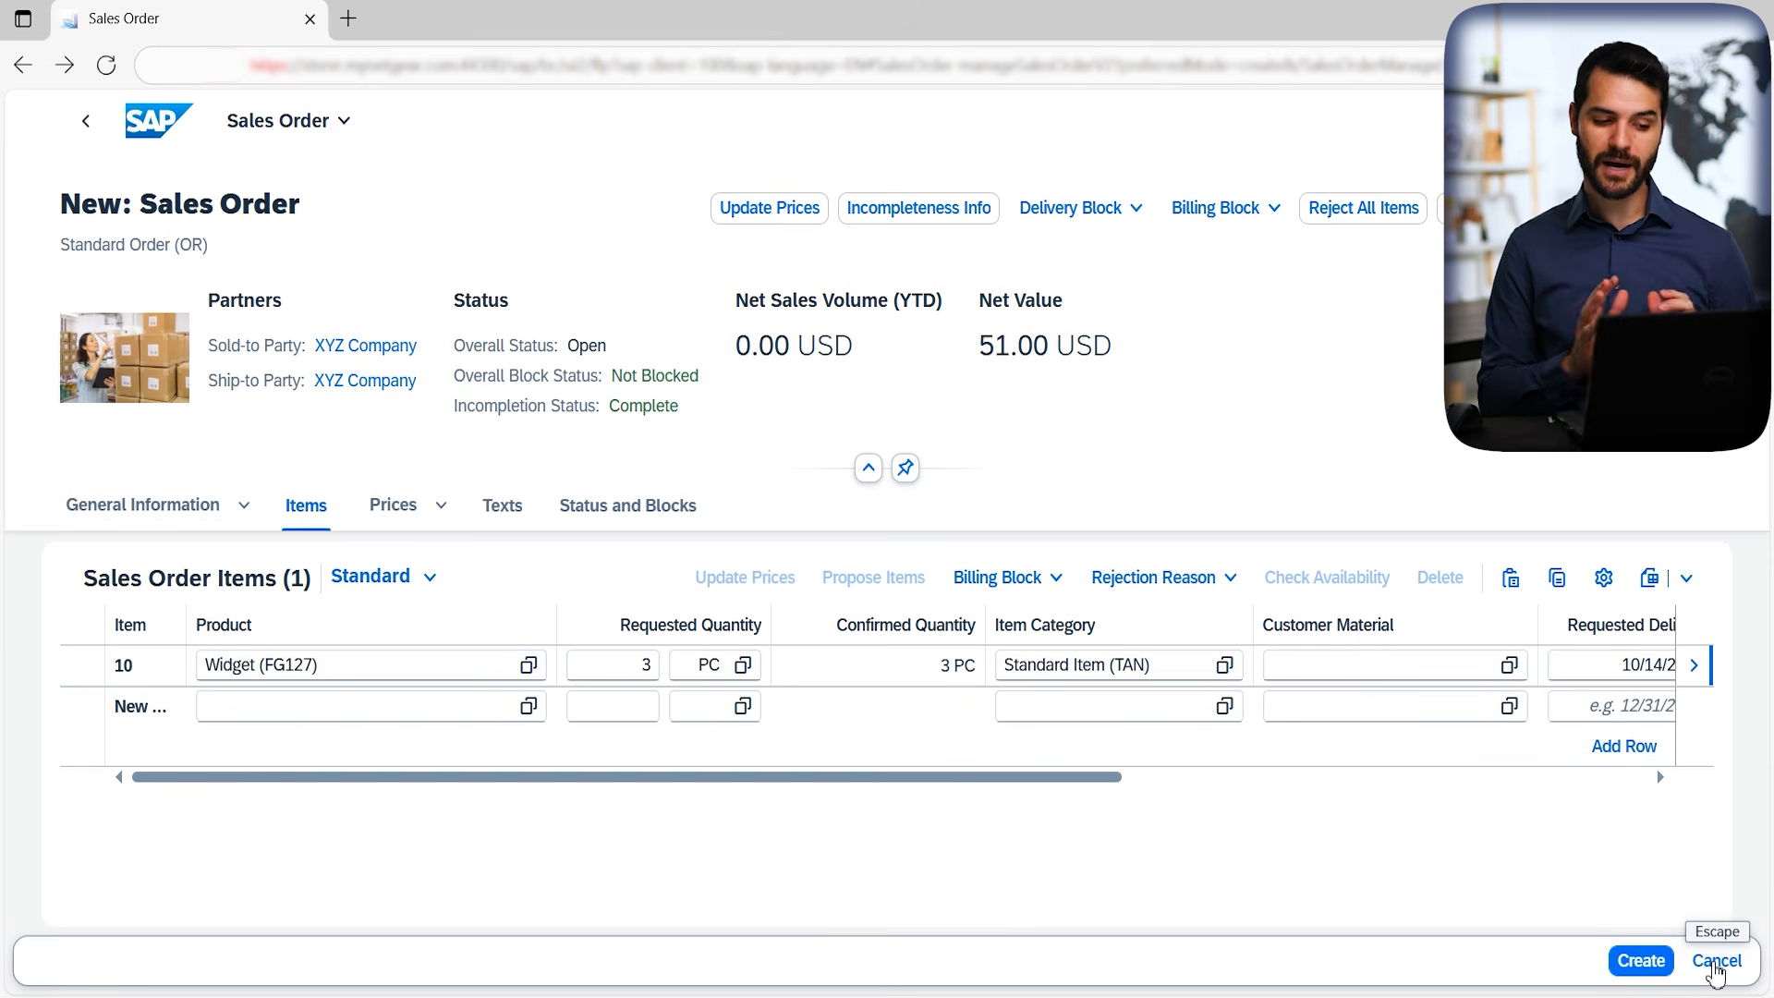
Try to create the sales order, back out of saving it, and check its incompleteness information for missing data.
left_click(1650, 965)
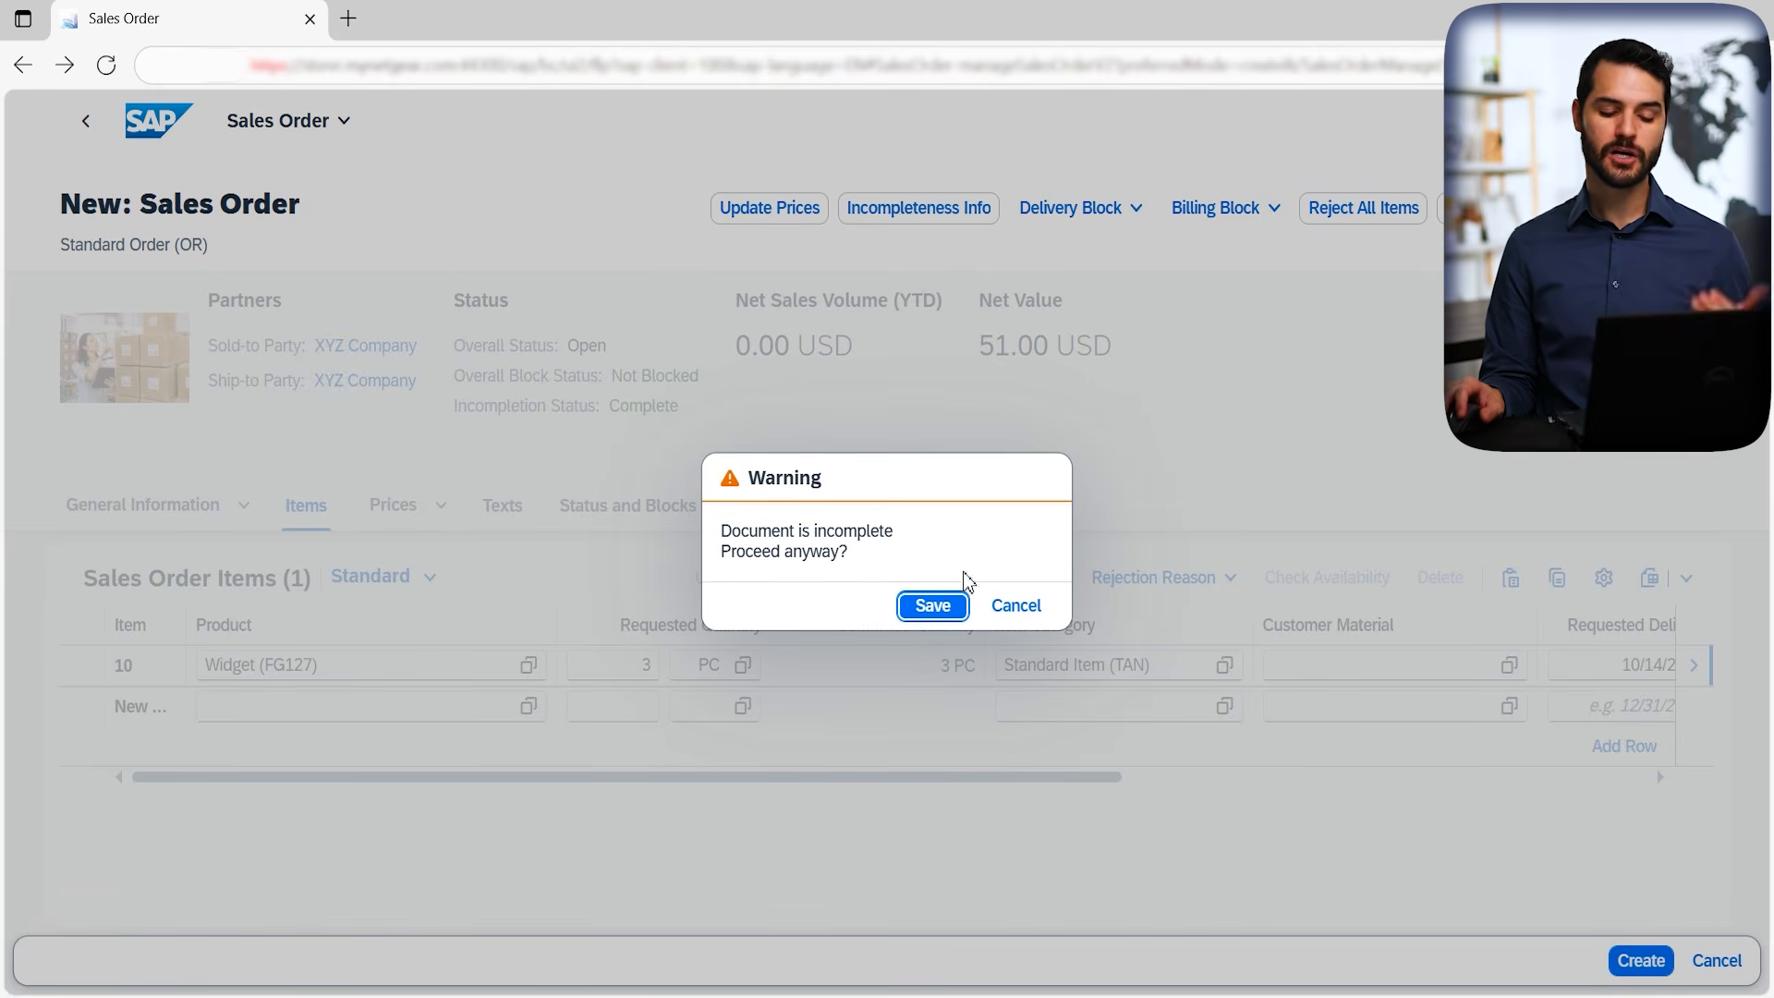
left_click(1015, 606)
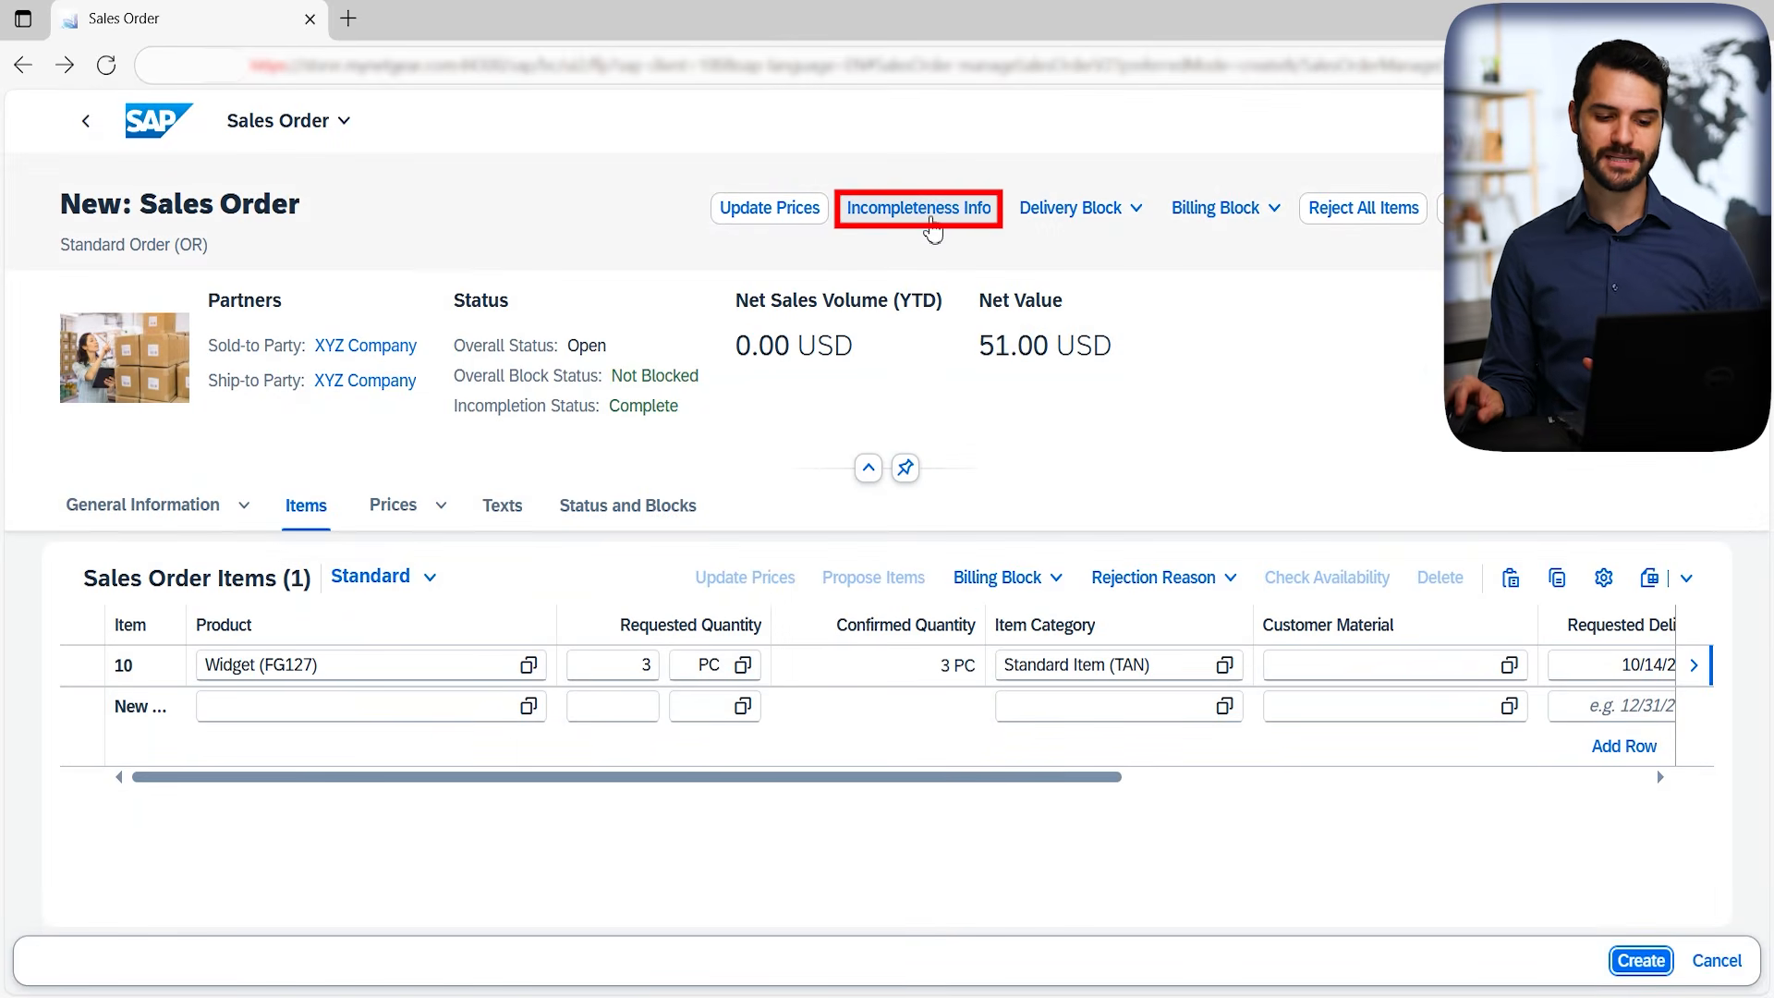
left_click(935, 221)
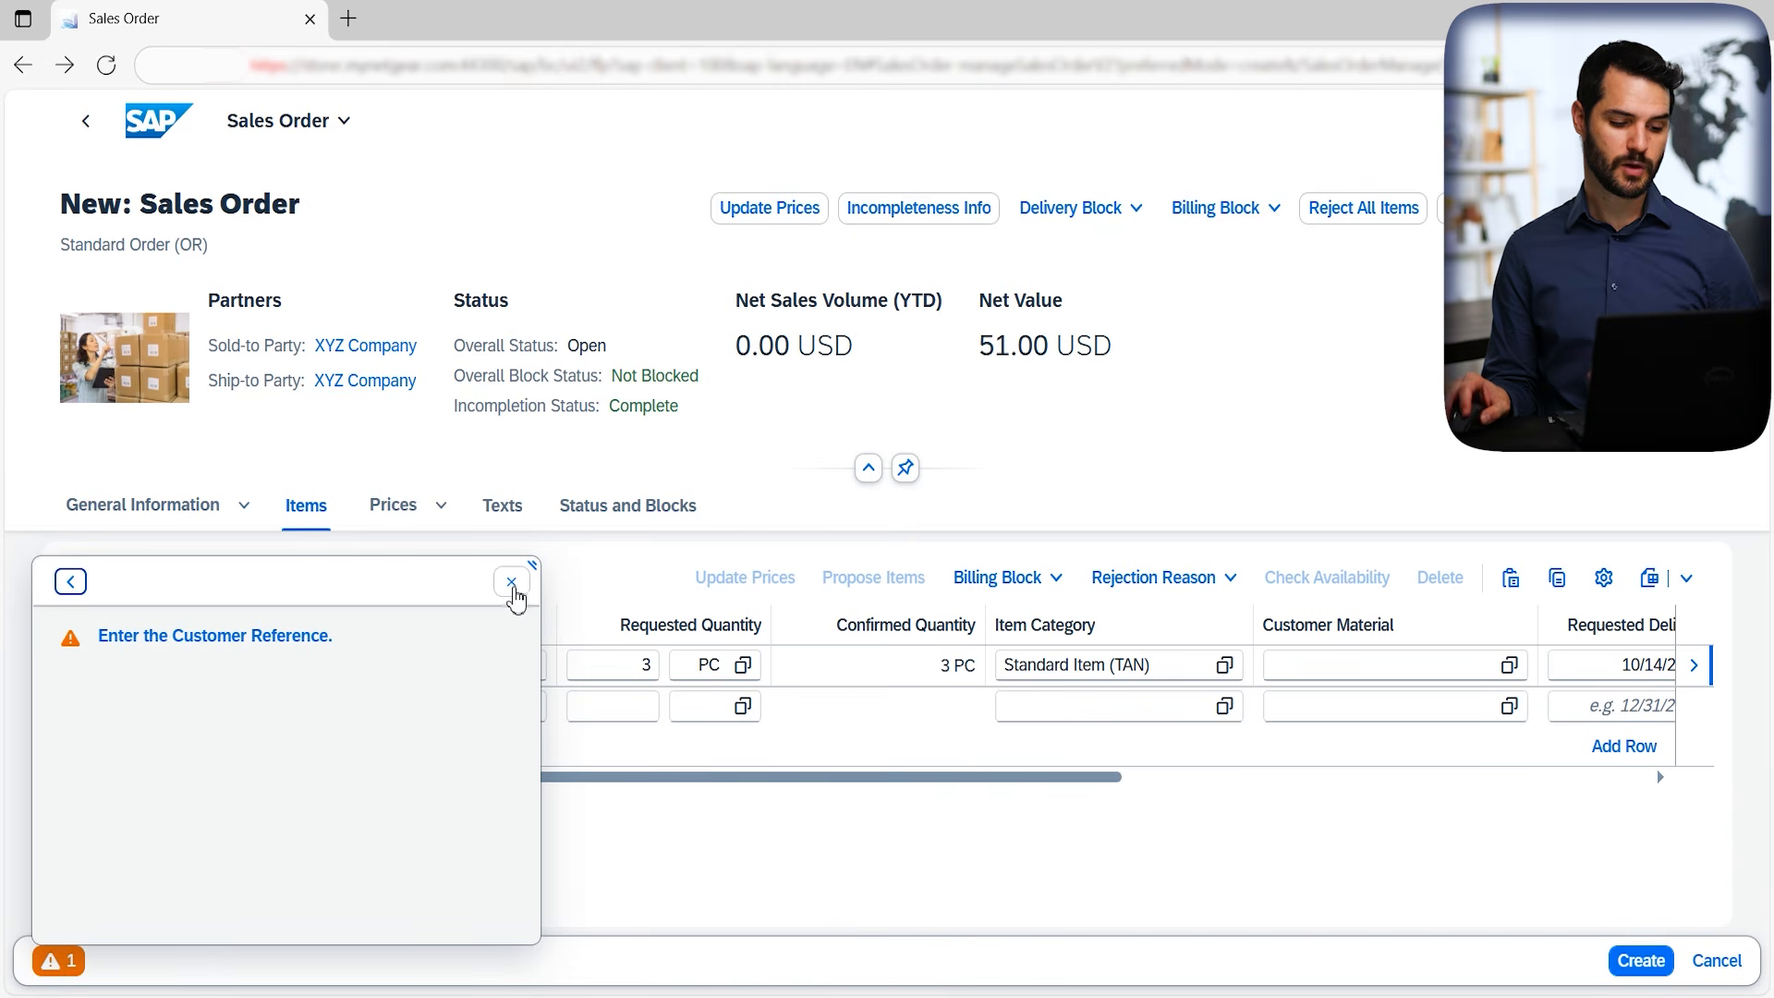
left_click(511, 582)
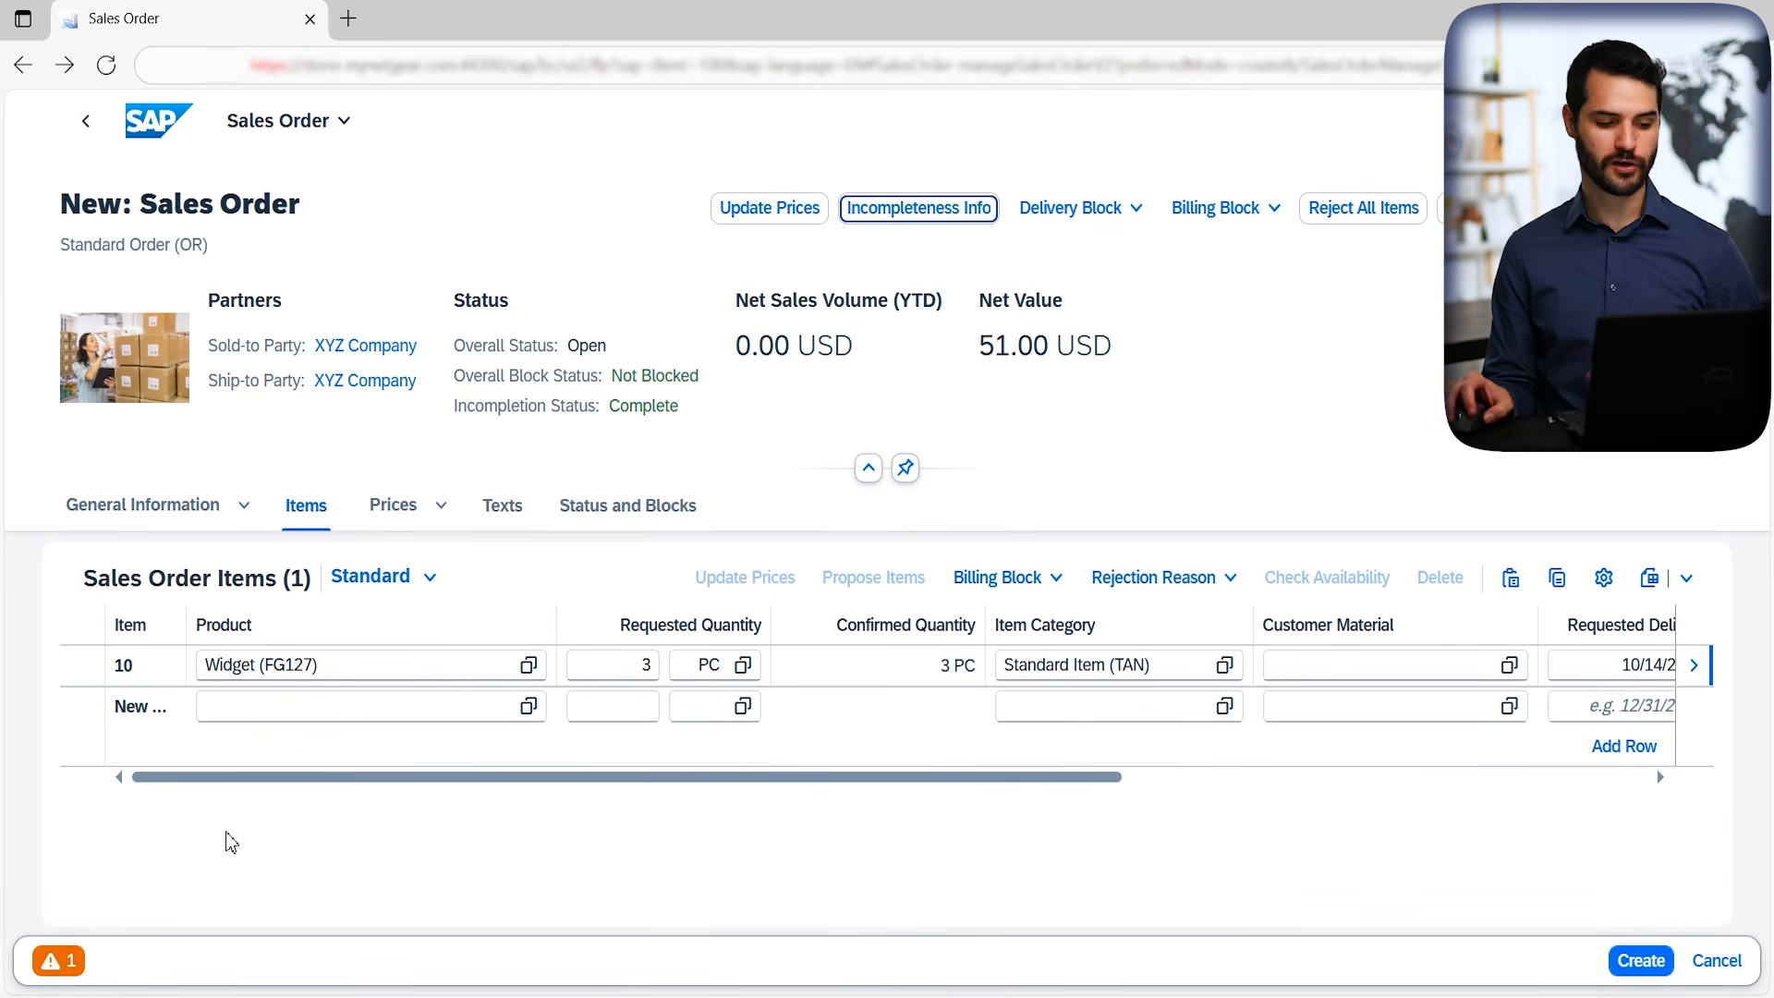
Set the customer reference in the order's basic data to TEST 123 and create the sales order.
left_click(176, 517)
left_click(155, 787)
left_click(202, 788)
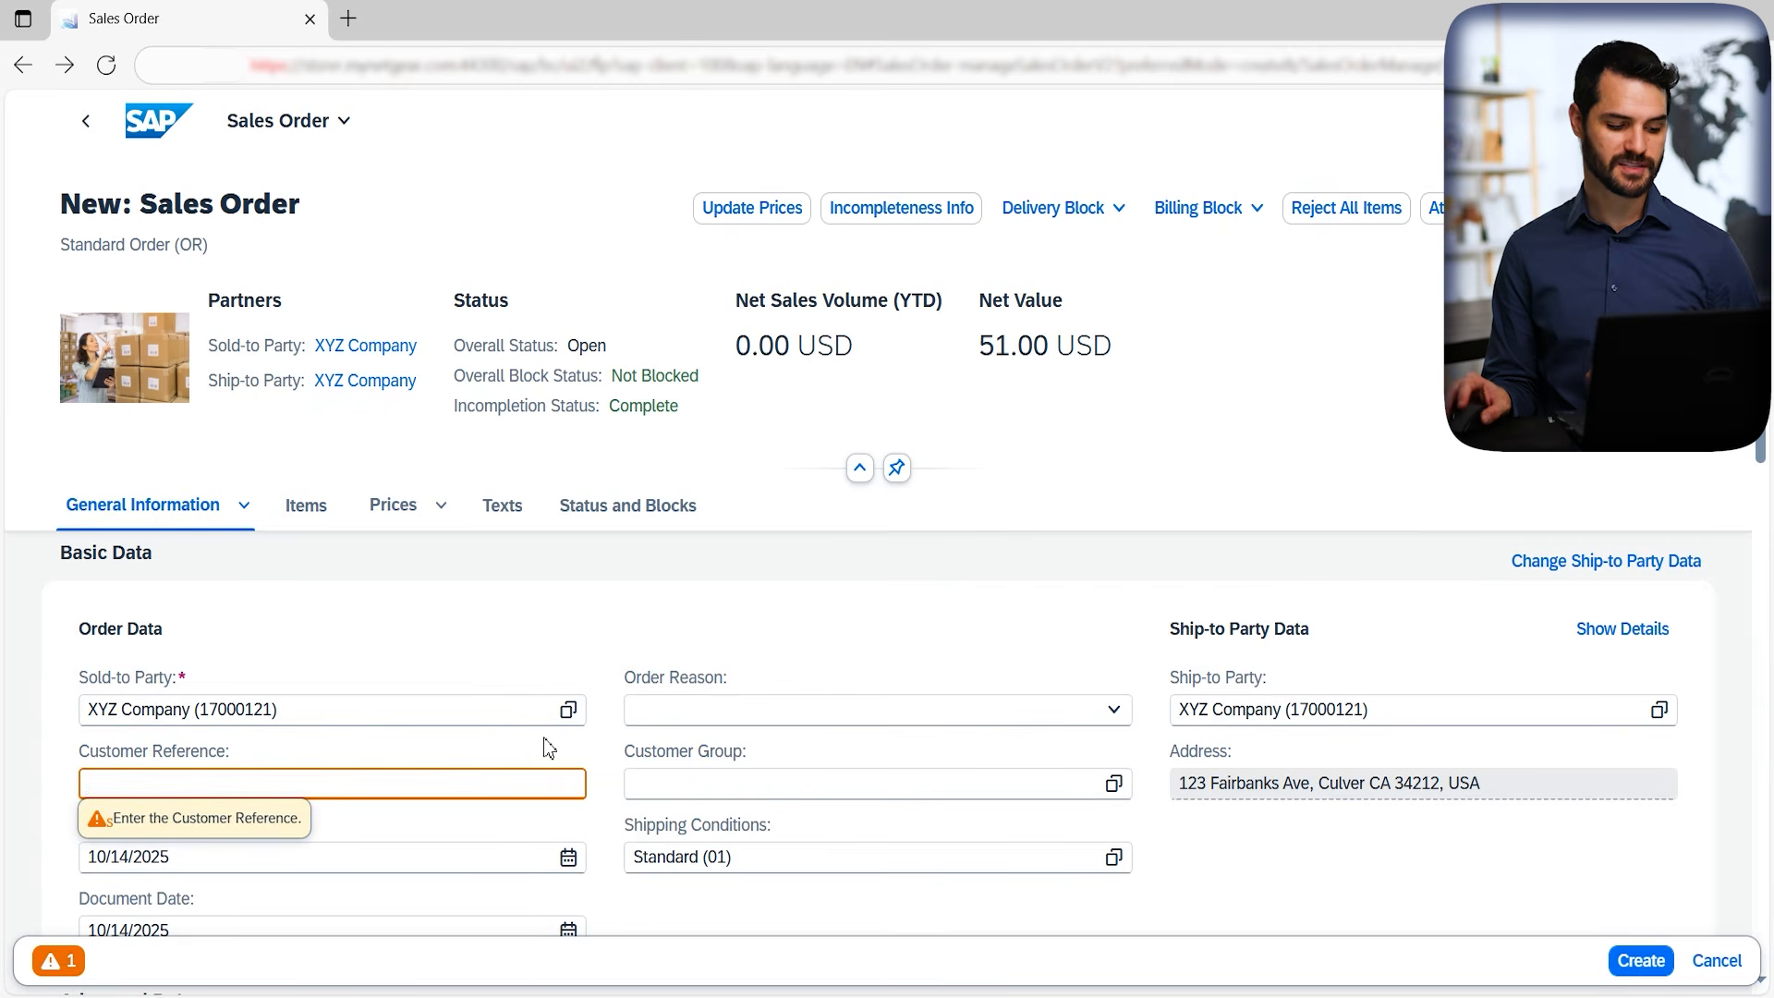
type("TEST 123")
left_click(1024, 468)
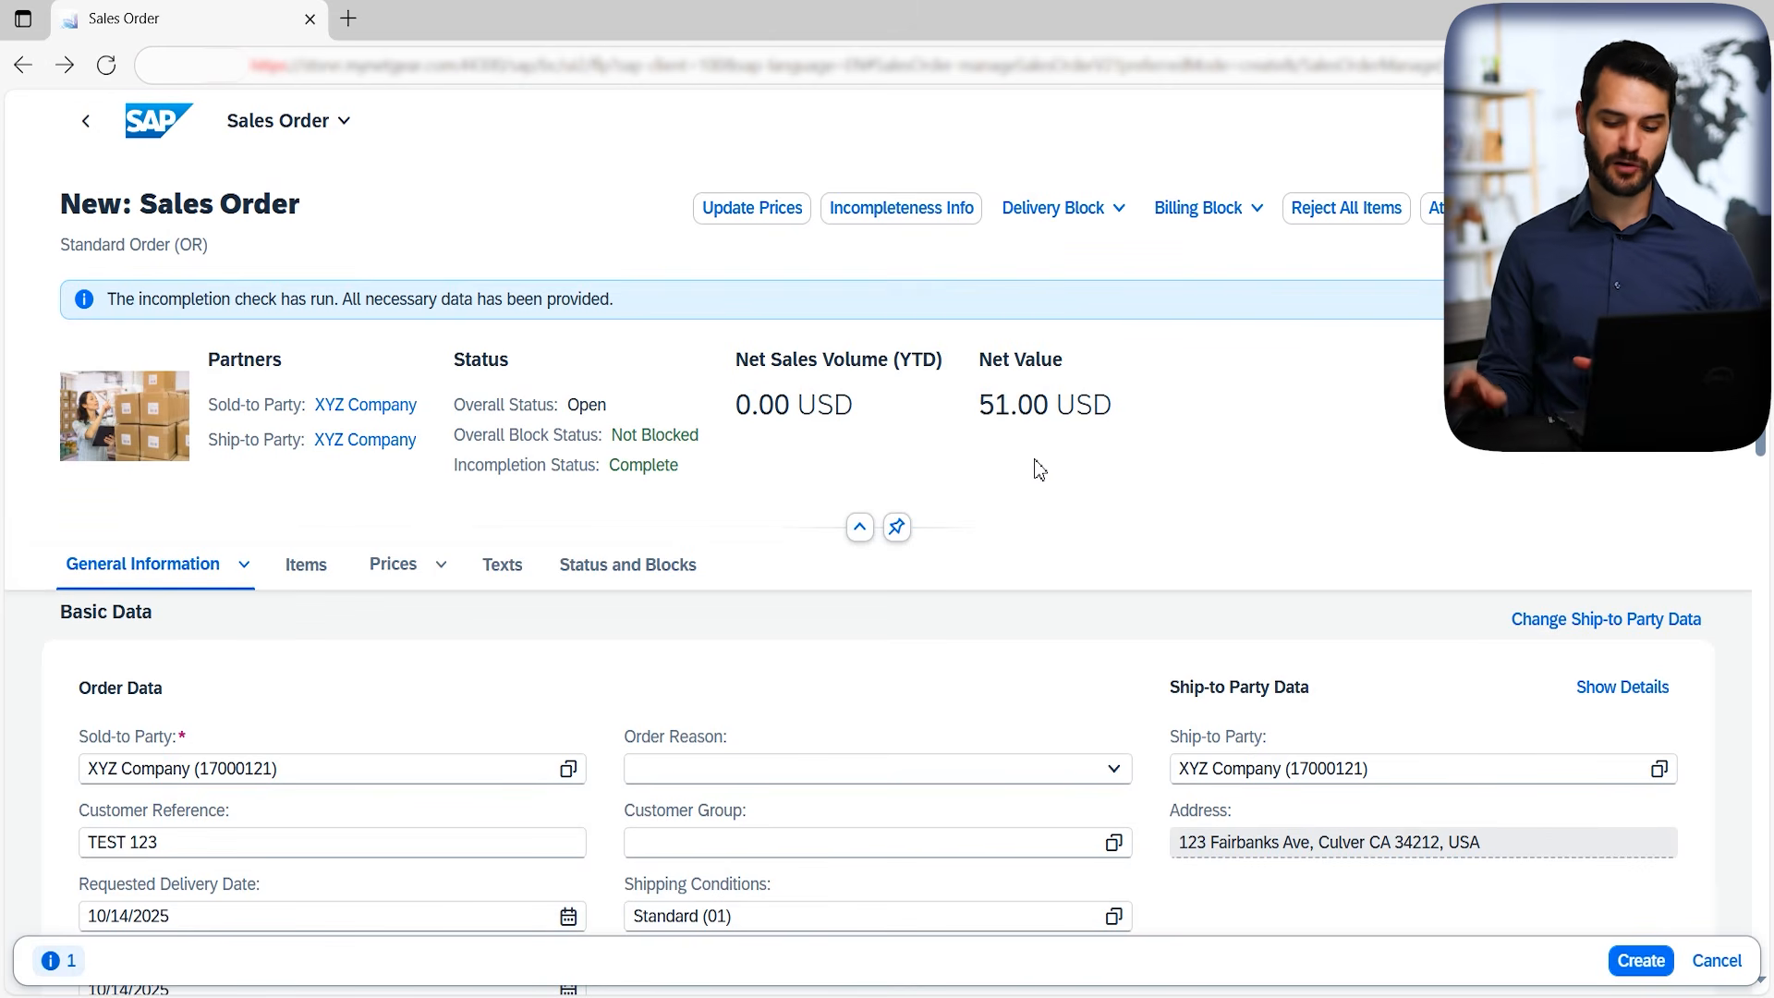
left_click(1642, 961)
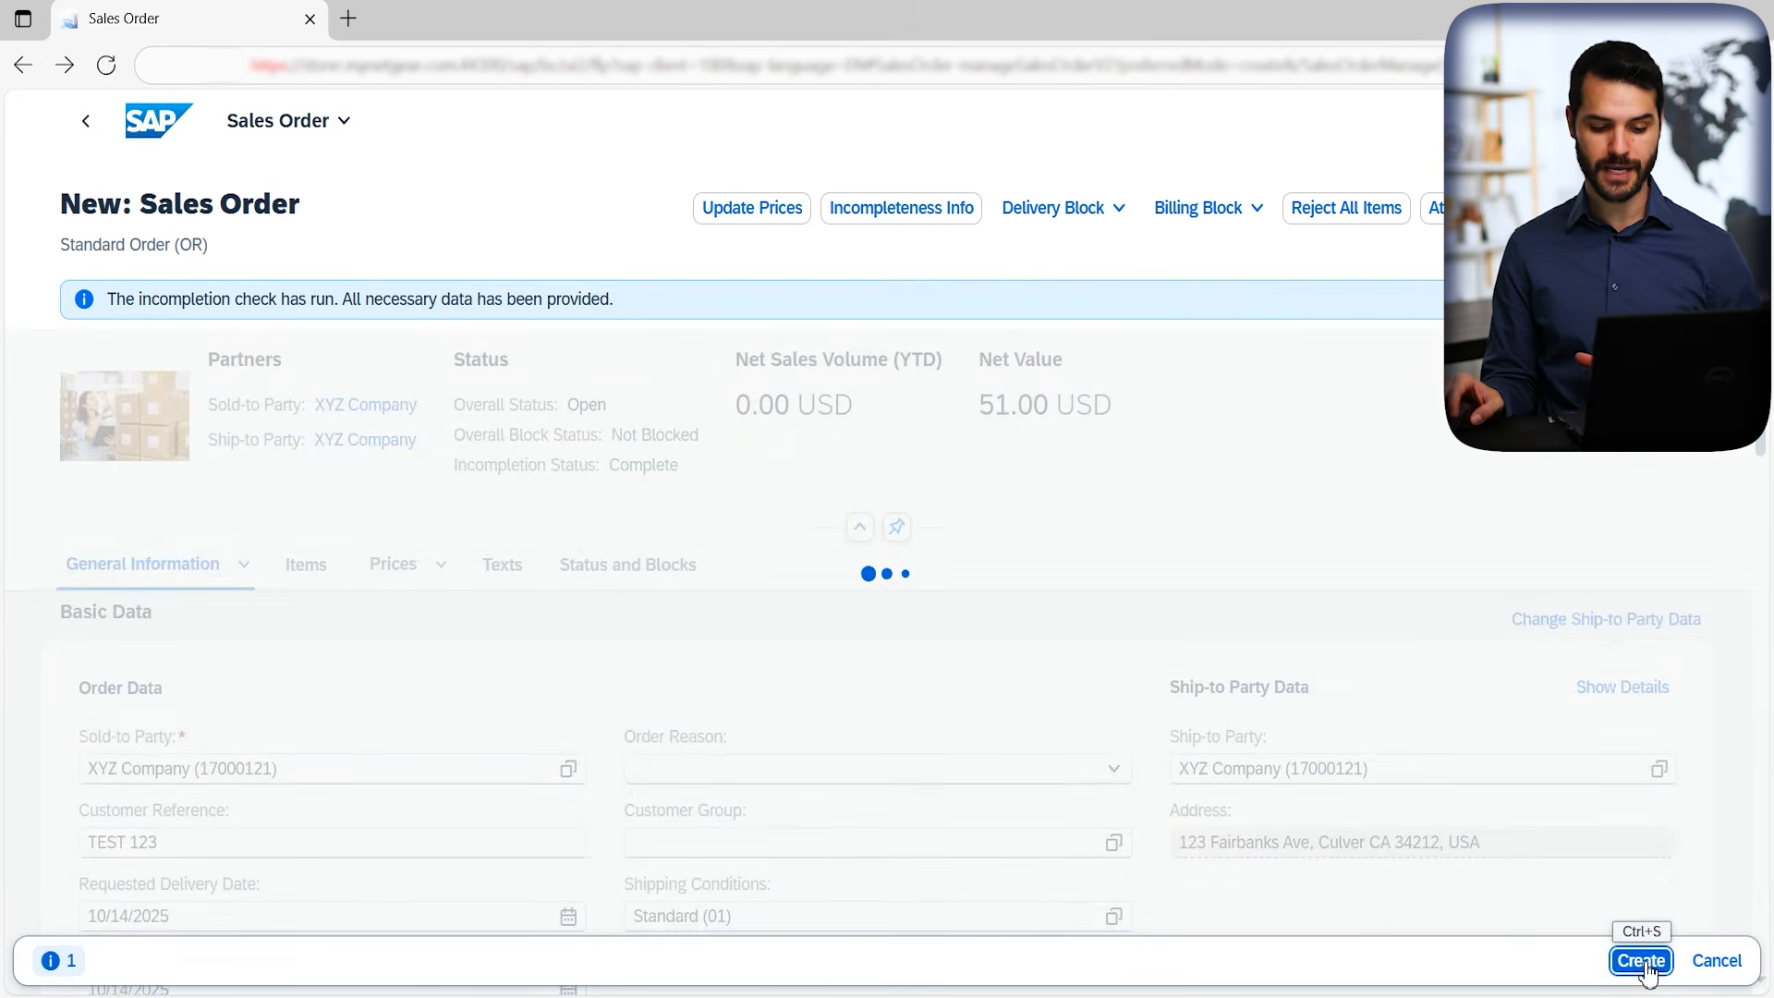